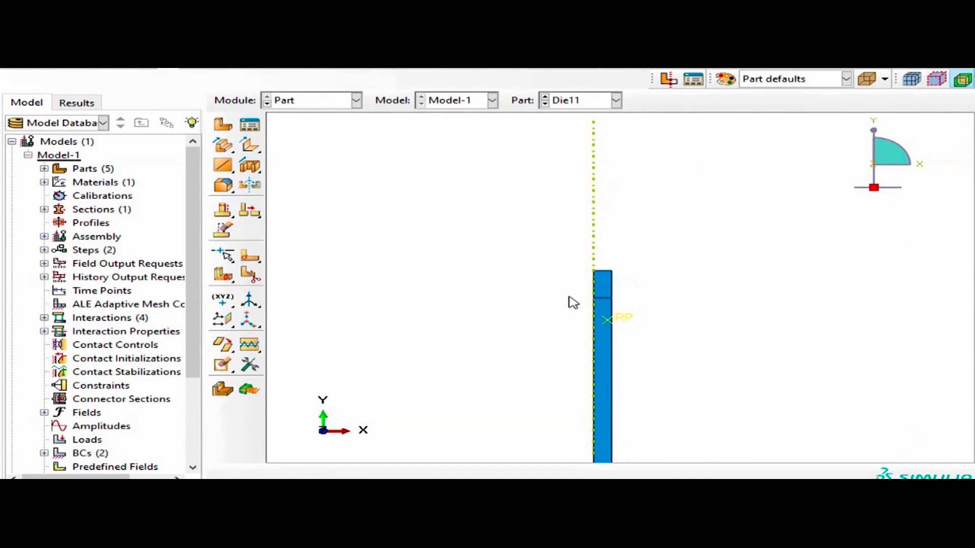
- Examine the full profile of the Die11 part and its reference point
scroll(559, 300, up, 3)
scroll(511, 401, down, 1)
scroll(523, 416, up, 1)
scroll(559, 424, down, 2)
scroll(562, 423, down, 2)
scroll(566, 423, up, 1)
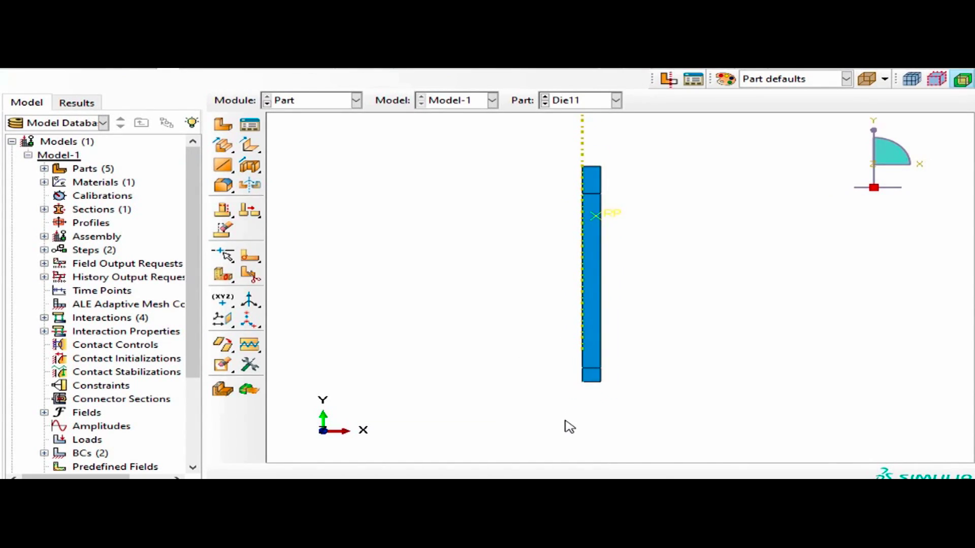
scroll(539, 452, up, 1)
scroll(557, 410, up, 1)
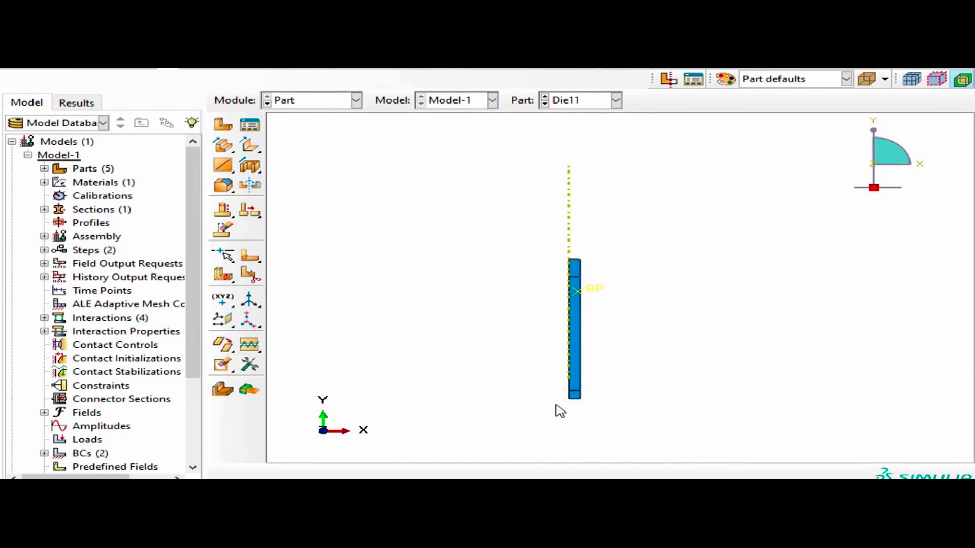
- Switch to the Assembly module and examine how the wire and the series of dies are arranged along the axis
click(298, 101)
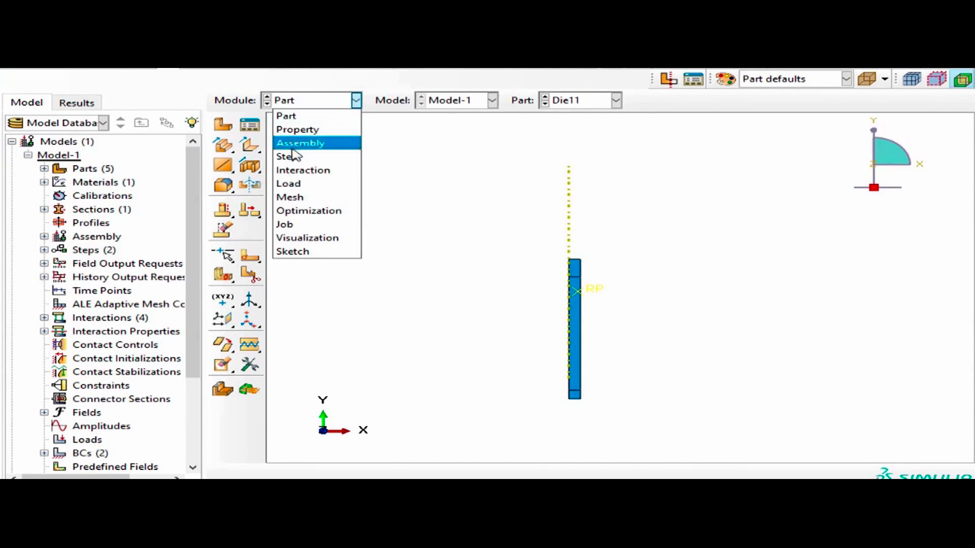
click(300, 144)
scroll(600, 356, up, 3)
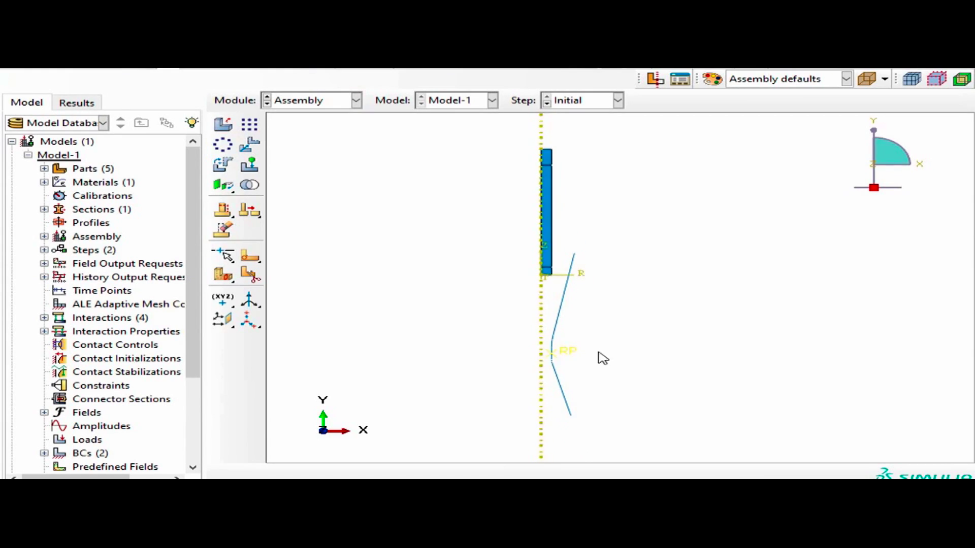
scroll(632, 327, up, 5)
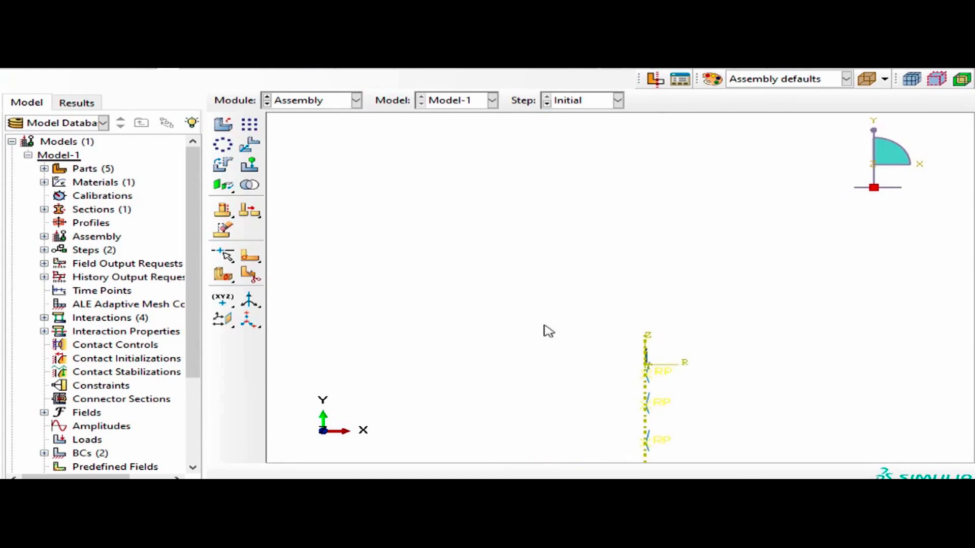
scroll(591, 348, down, 4)
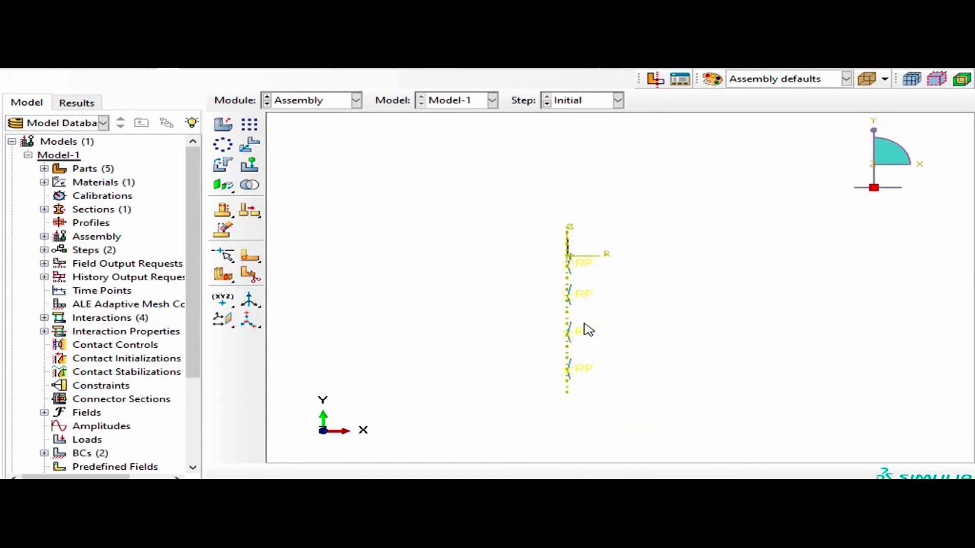
scroll(588, 330, down, 3)
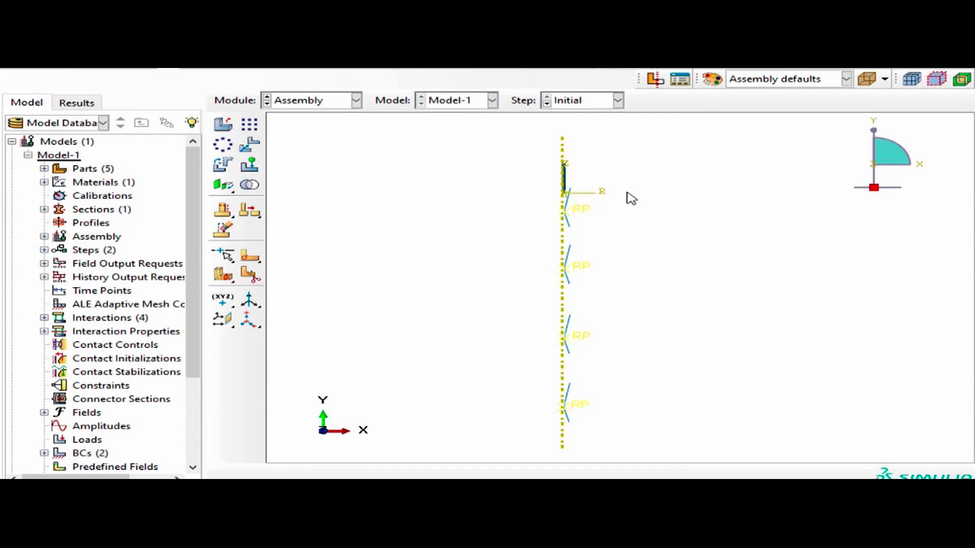
scroll(602, 160, up, 1)
scroll(576, 208, down, 1)
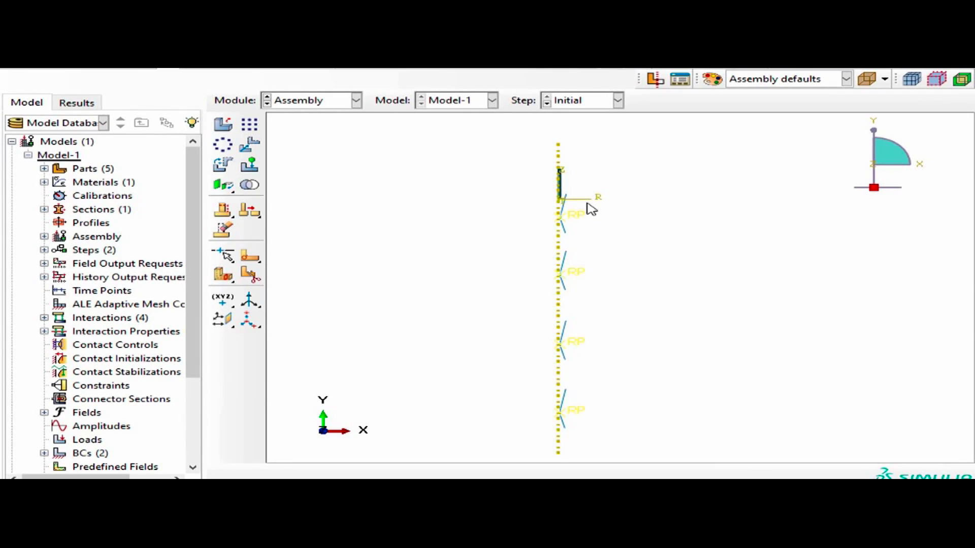
scroll(568, 157, up, 5)
scroll(660, 387, down, 1)
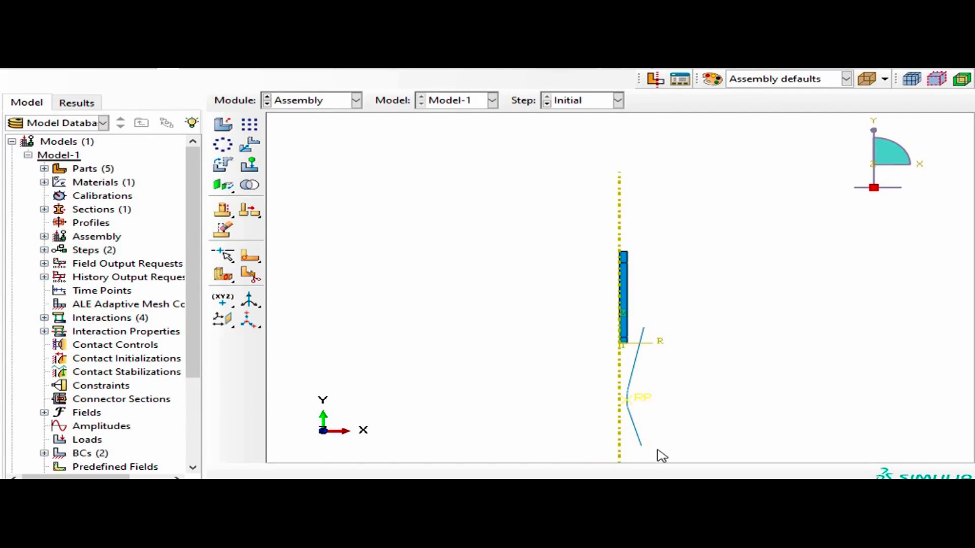
scroll(510, 237, down, 2)
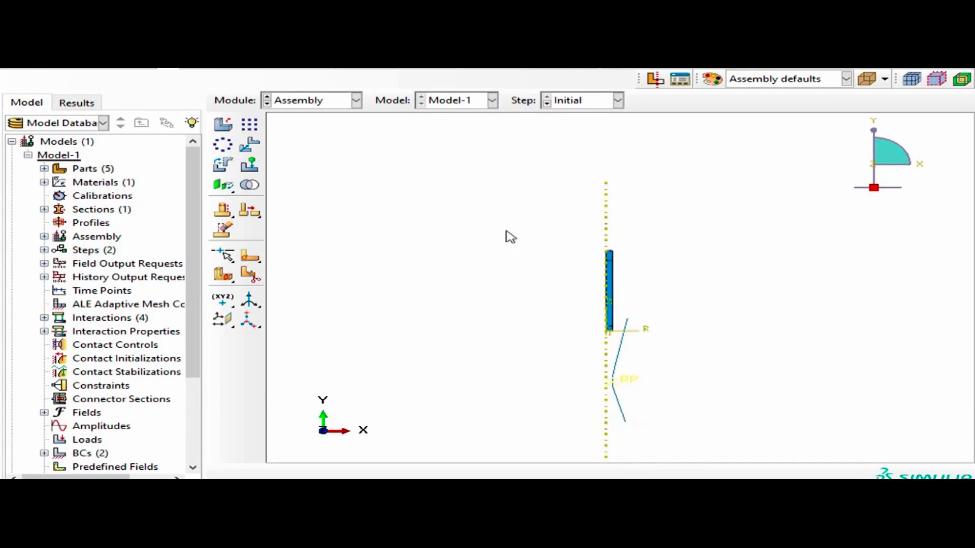
- Return to the Part module, check the list of parts and display Die11
click(324, 103)
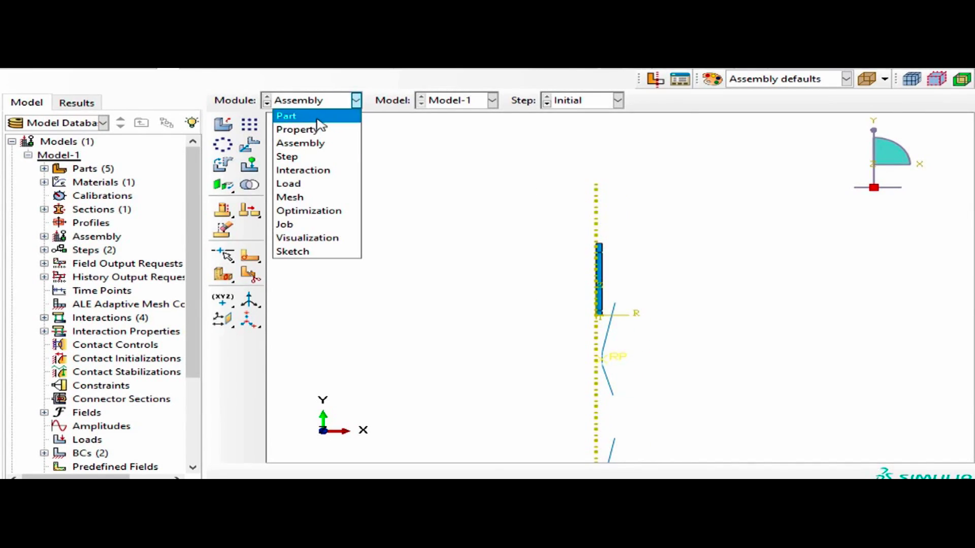
click(317, 118)
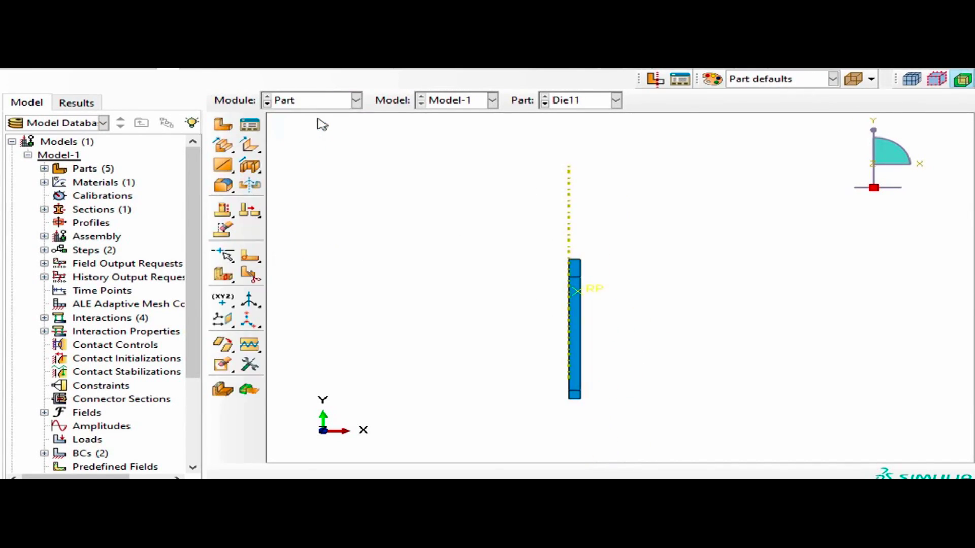
click(584, 105)
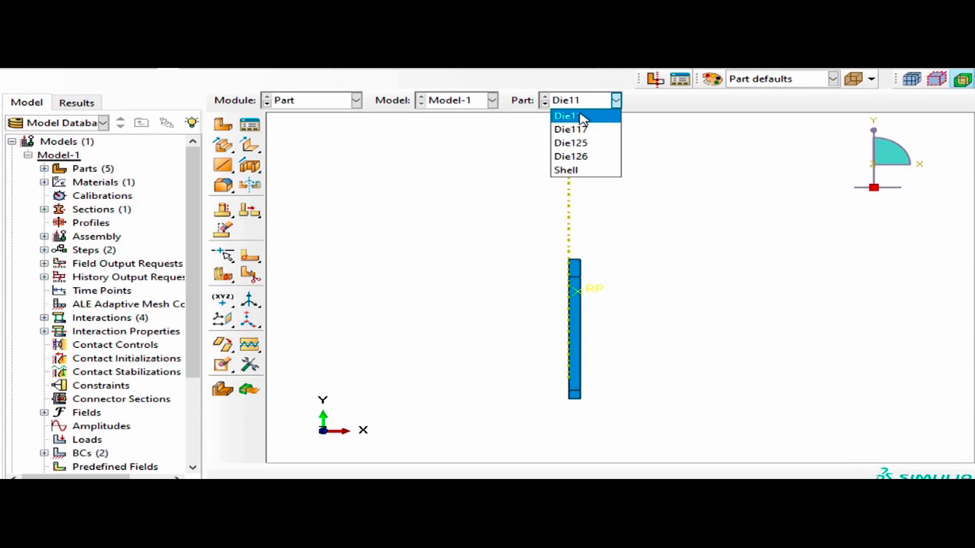
click(582, 118)
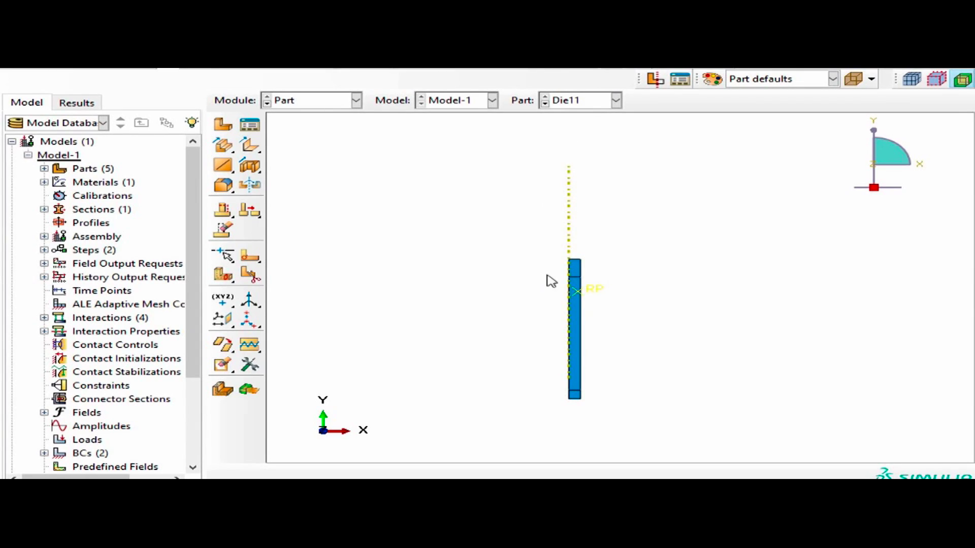
click(578, 103)
click(477, 142)
click(335, 103)
click(337, 116)
click(587, 102)
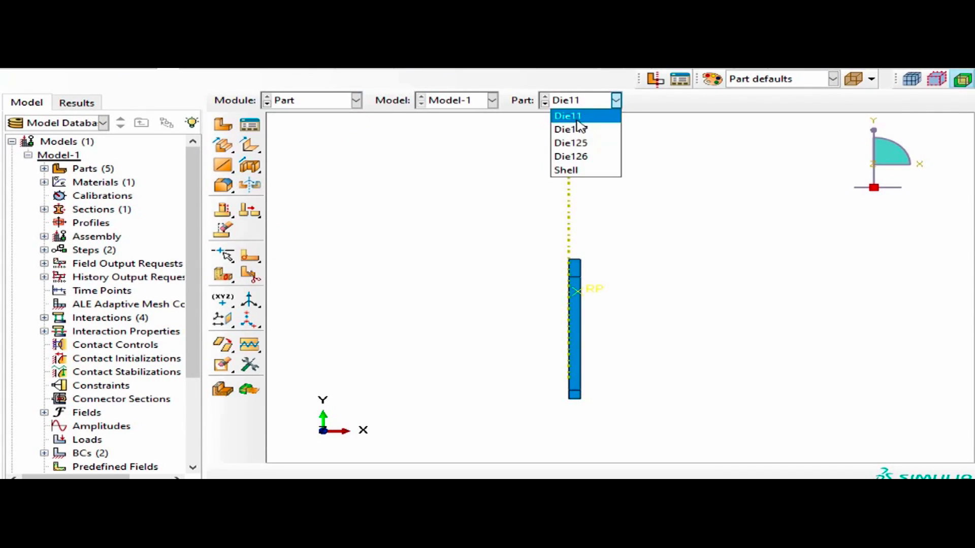
click(574, 121)
- Display the Die117 part of Model-1 to inspect its profile
click(475, 103)
click(468, 117)
click(594, 103)
click(580, 130)
click(583, 102)
click(582, 102)
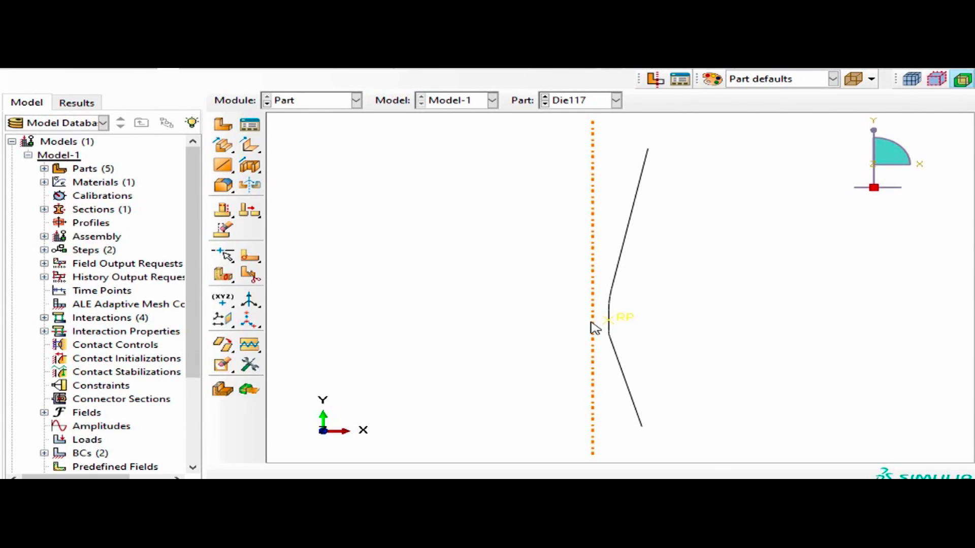
- Go back to the Assembly module and inspect the positions of the dies along the axis
click(321, 100)
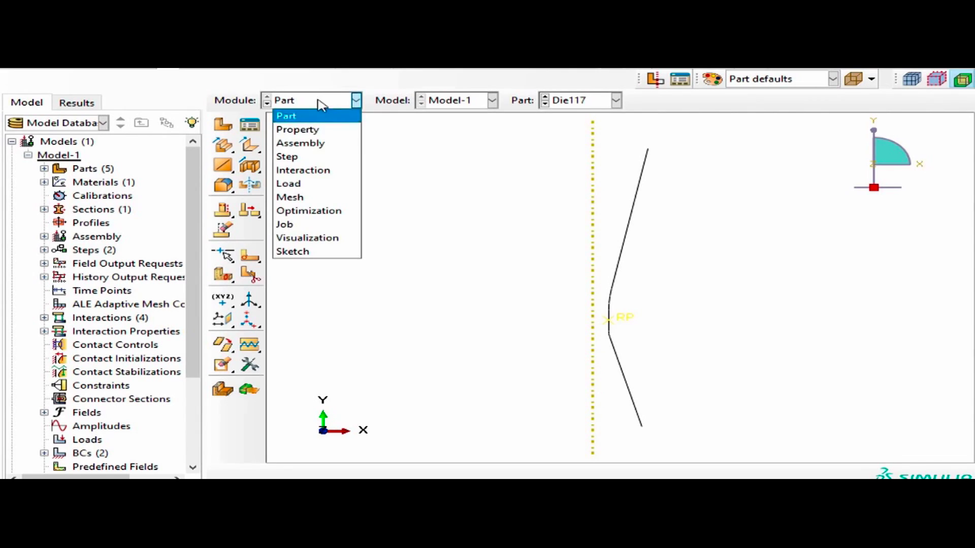
click(300, 142)
scroll(639, 264, up, 5)
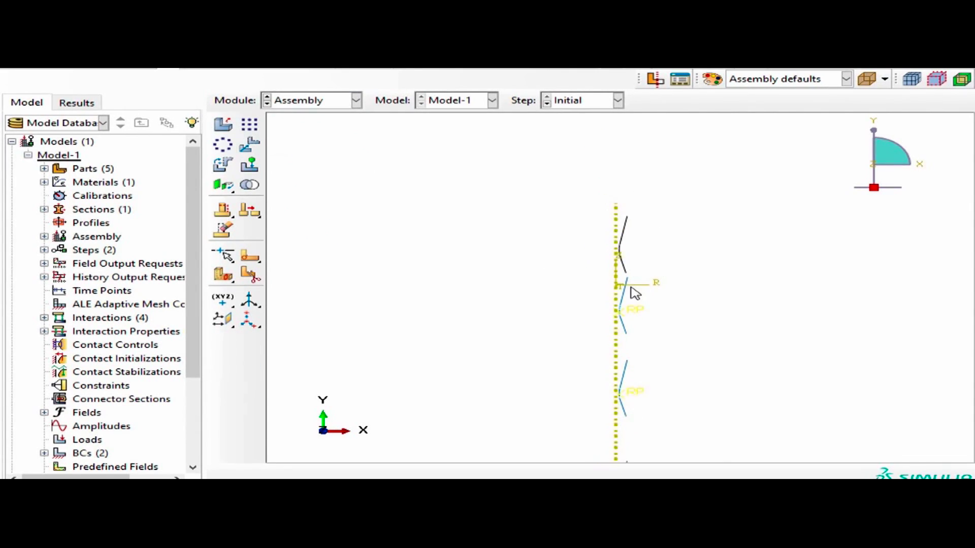
scroll(632, 444, down, 3)
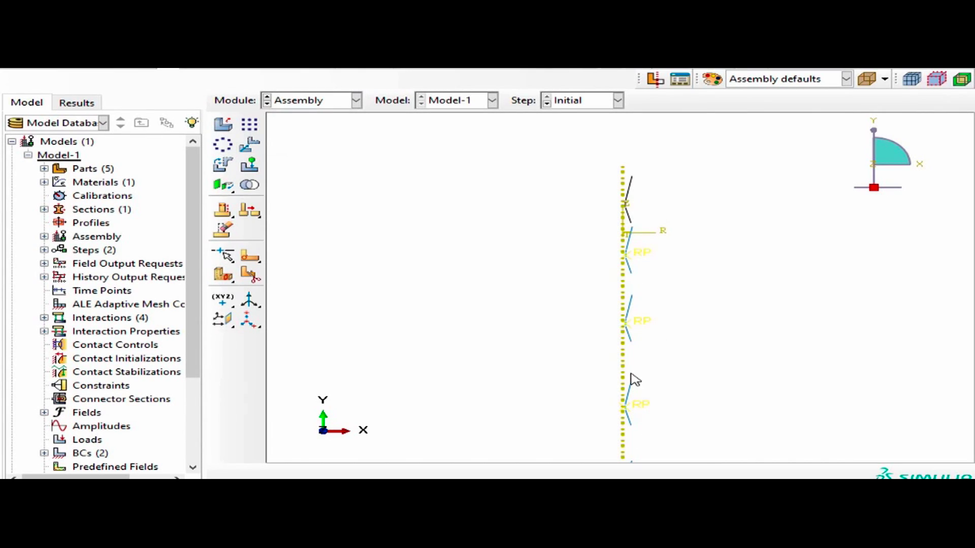
- Switch to the Step module and select Step-1 in the Step Manager to review its procedure settings
click(356, 100)
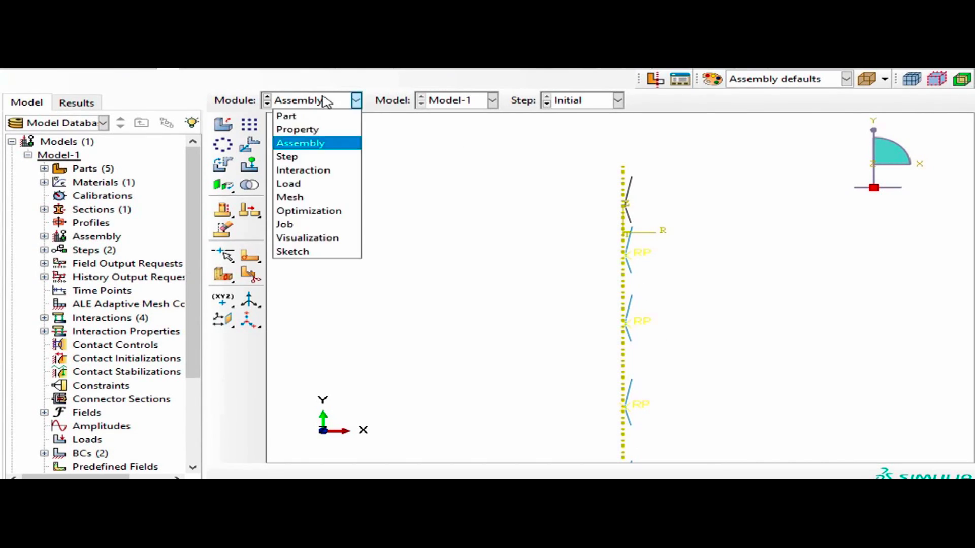
click(305, 157)
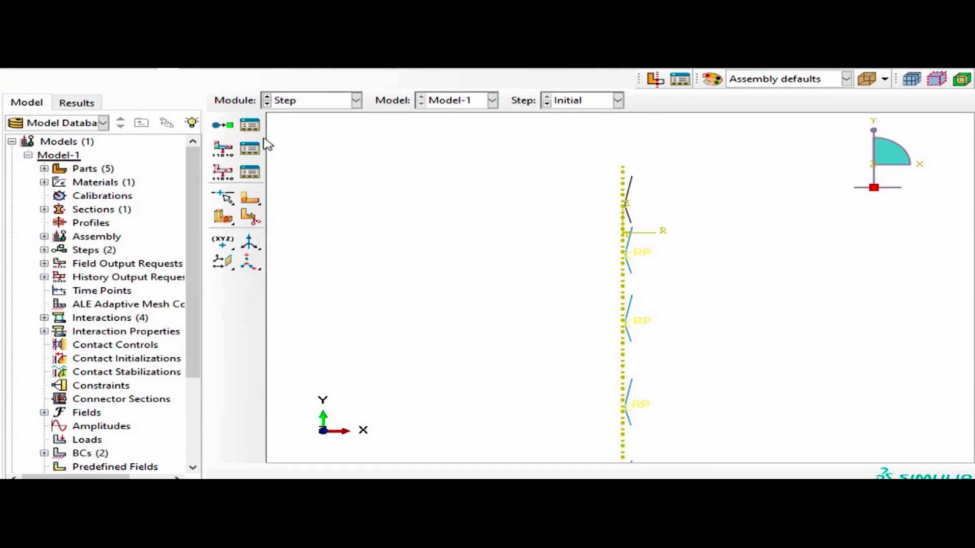
click(249, 125)
click(608, 221)
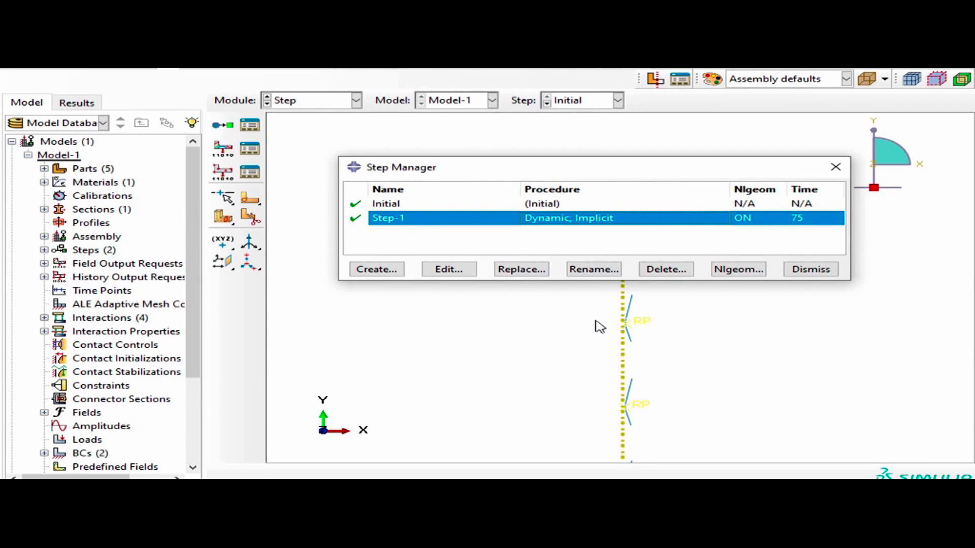
- Switch to the Load module and review the defined boundary conditions and loads in their managers
click(341, 106)
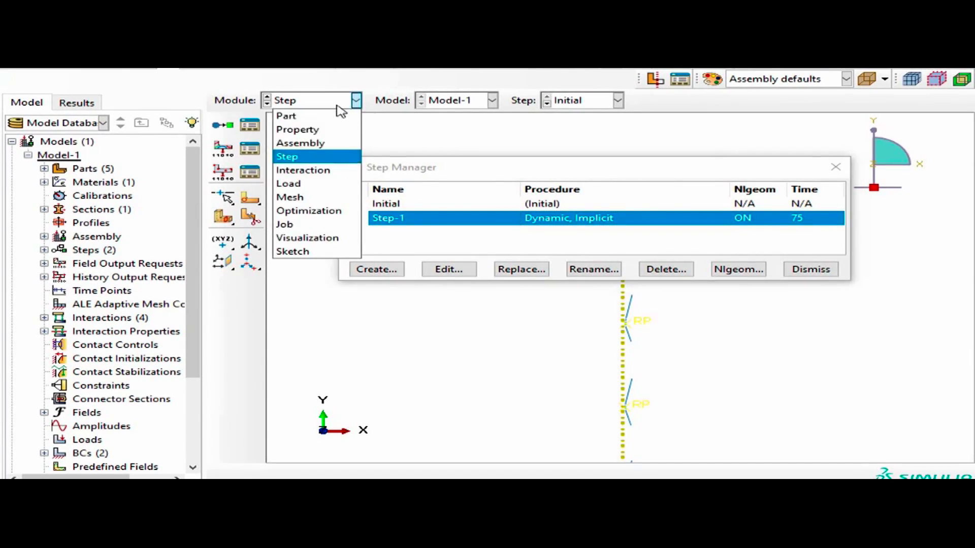
click(310, 184)
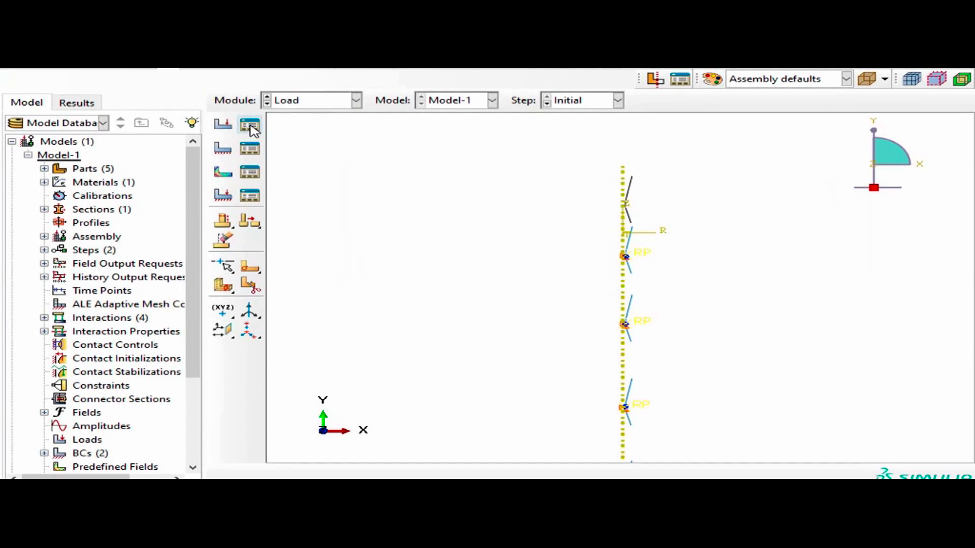
click(250, 148)
drag(274, 215, 487, 133)
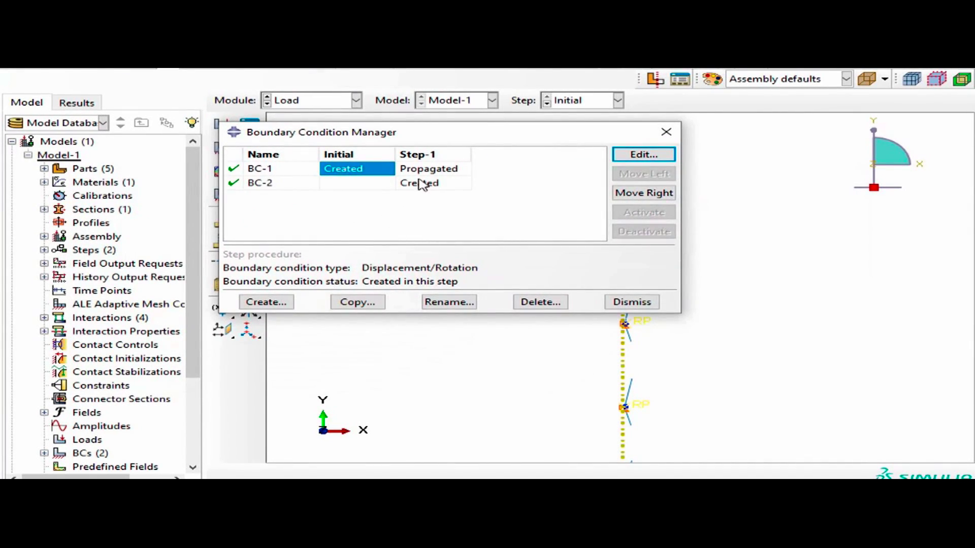
click(666, 133)
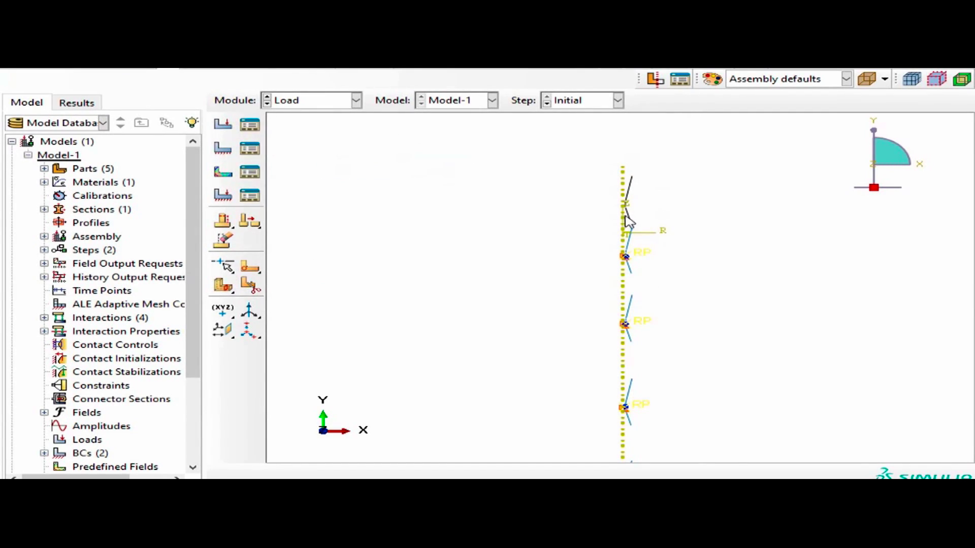
scroll(657, 186, down, 3)
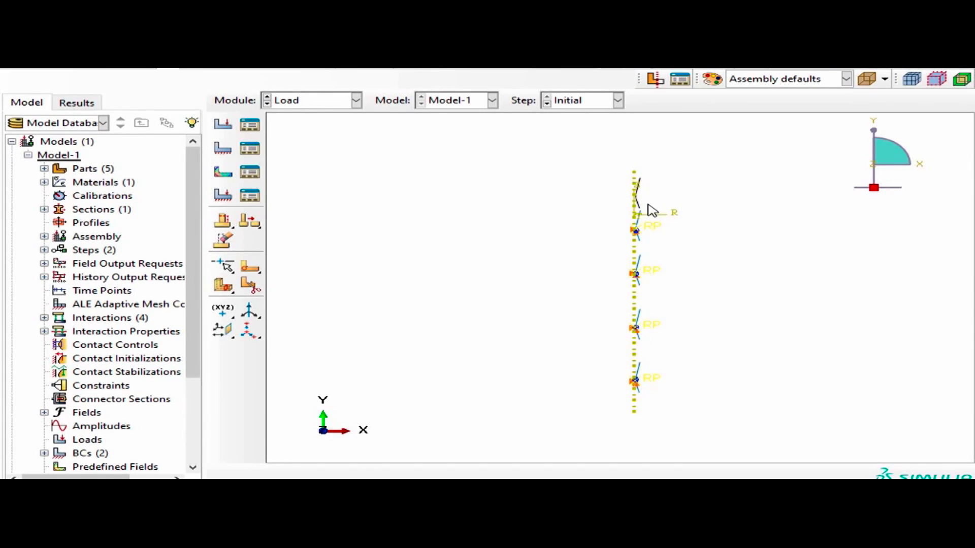
click(251, 125)
click(456, 112)
- View the assembly in the Mesh module, and move on to the Job module
click(324, 103)
click(297, 197)
click(298, 103)
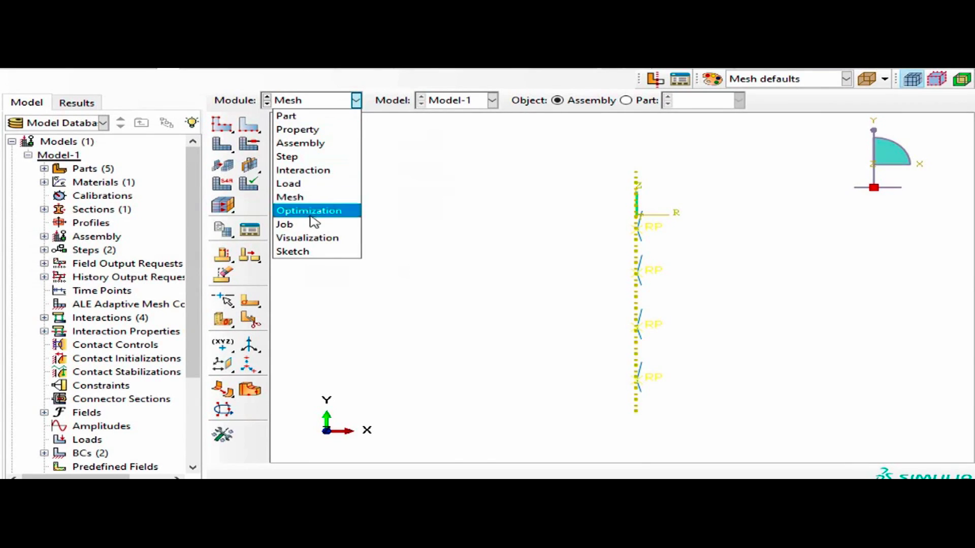
click(309, 226)
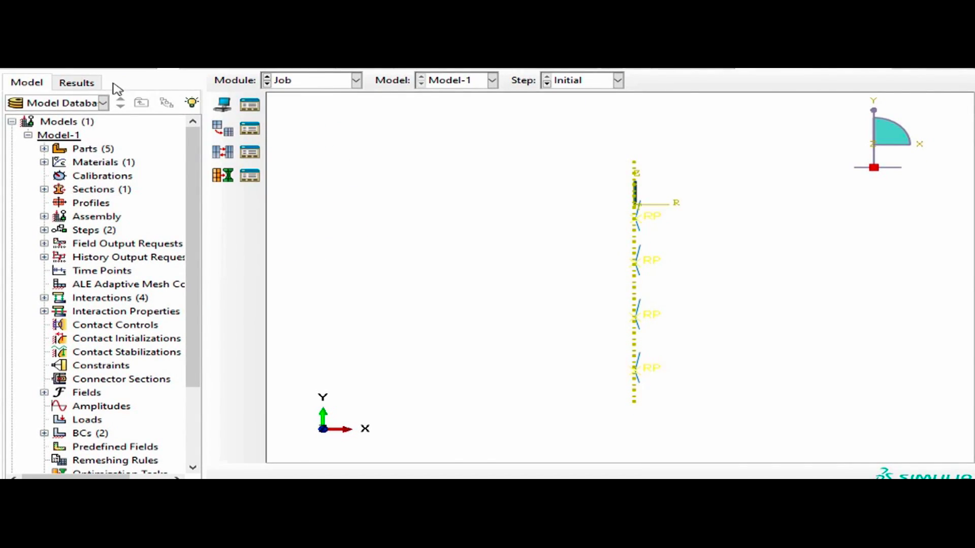
- Switch to the session results and check which output database files are available to open
click(92, 82)
double_click(63, 124)
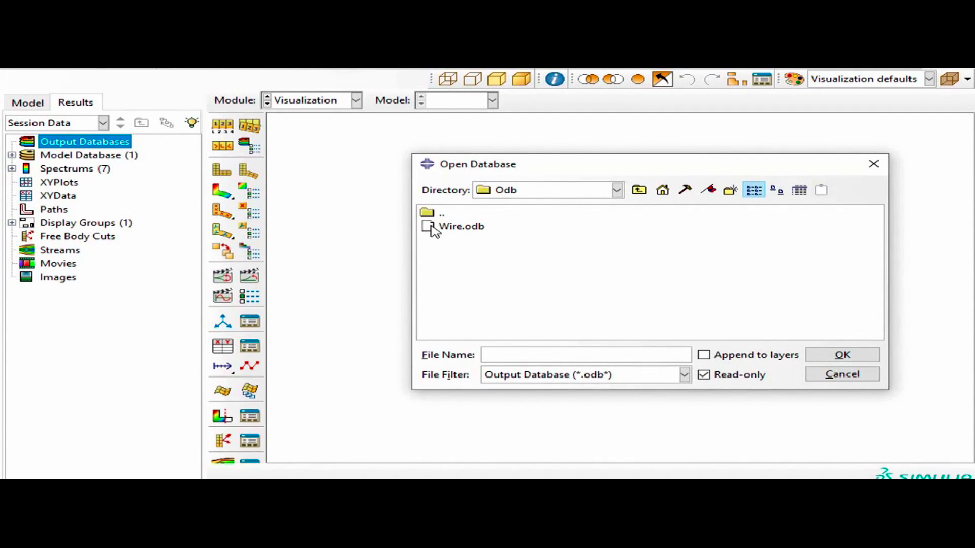
click(874, 164)
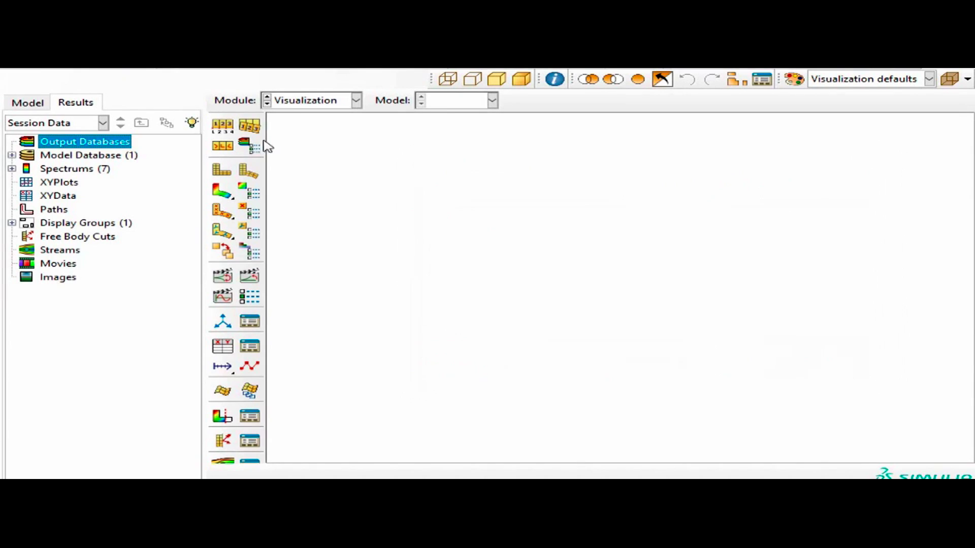
click(17, 104)
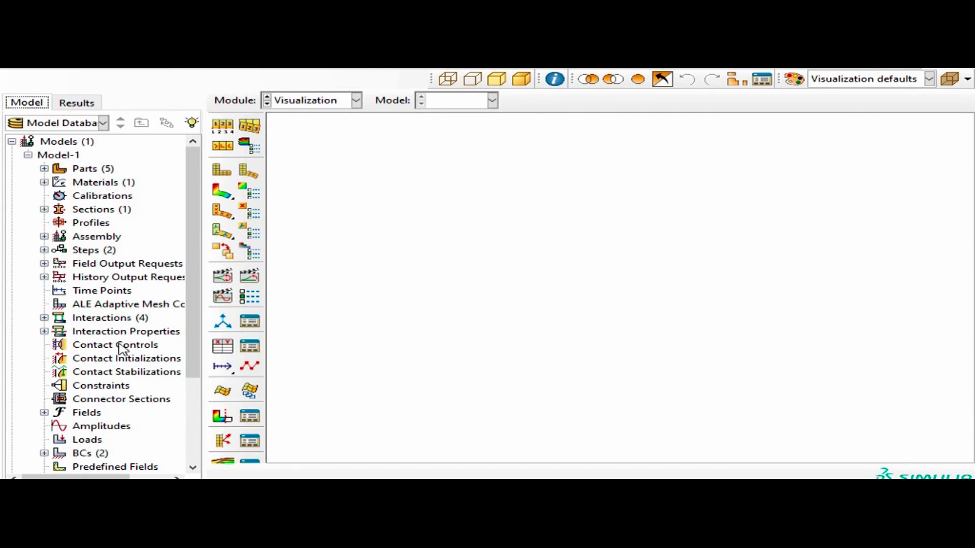
click(77, 103)
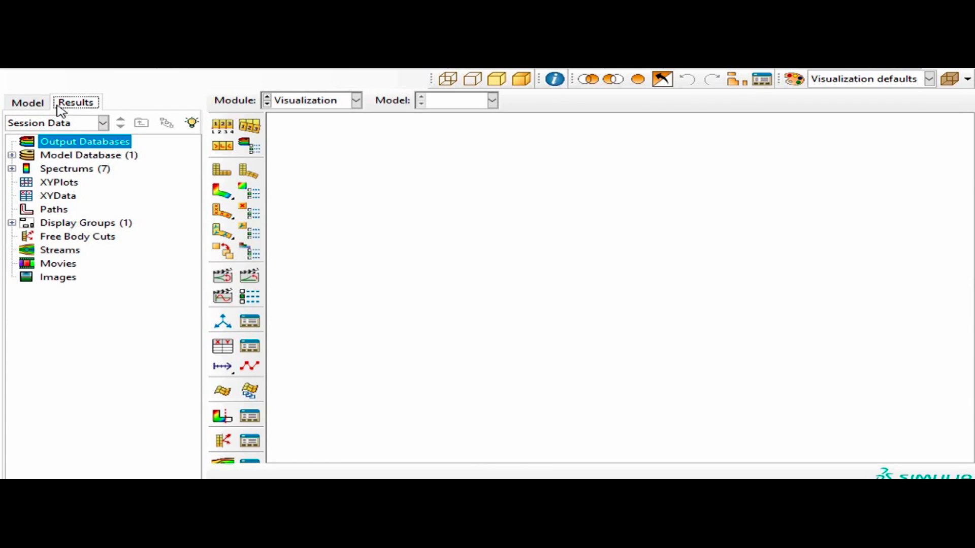
click(27, 103)
click(74, 104)
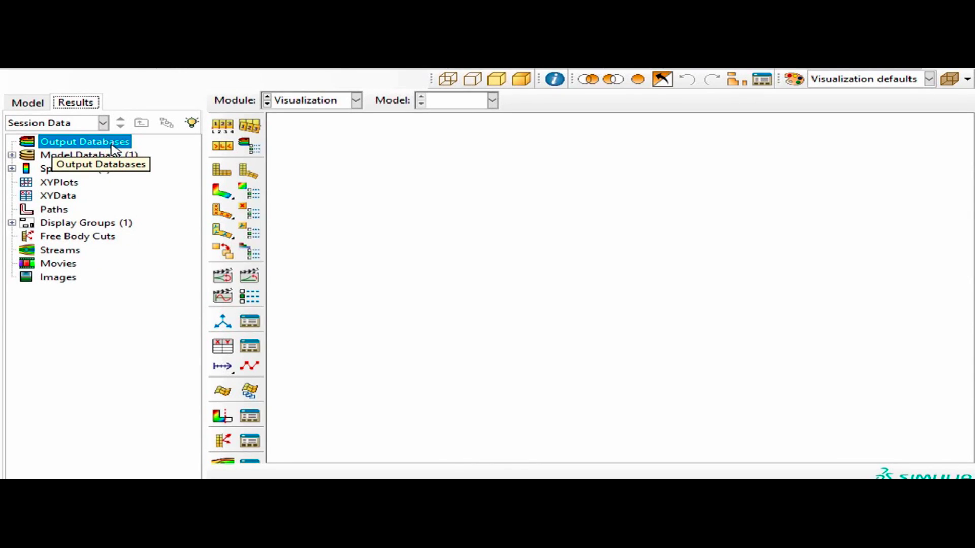
double_click(94, 144)
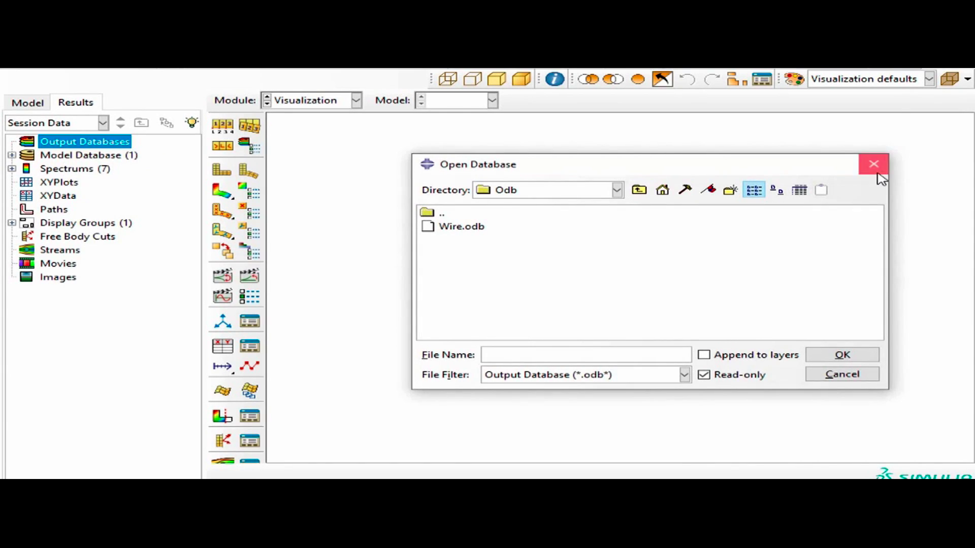
click(874, 164)
- Open the output database Wire.odb from the Odb folder
right_click(98, 147)
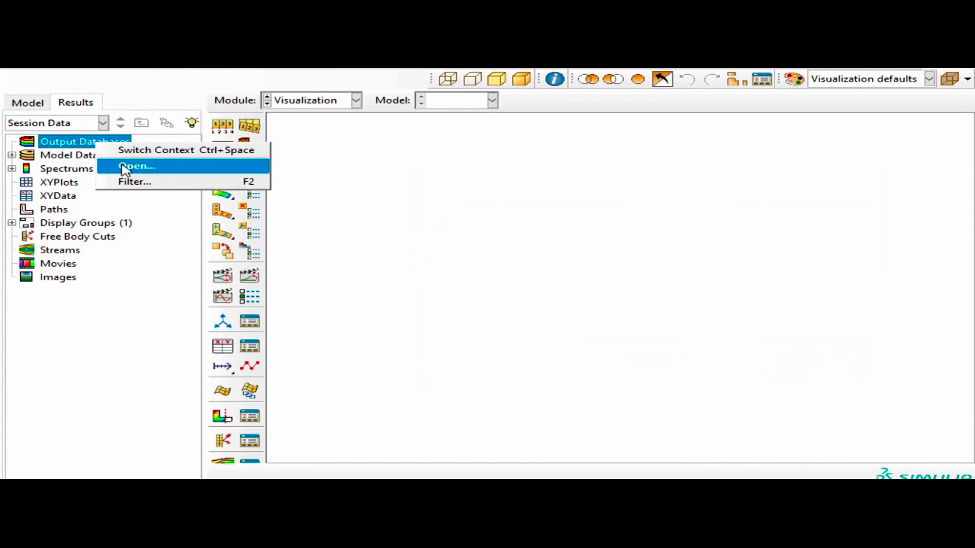
double_click(79, 144)
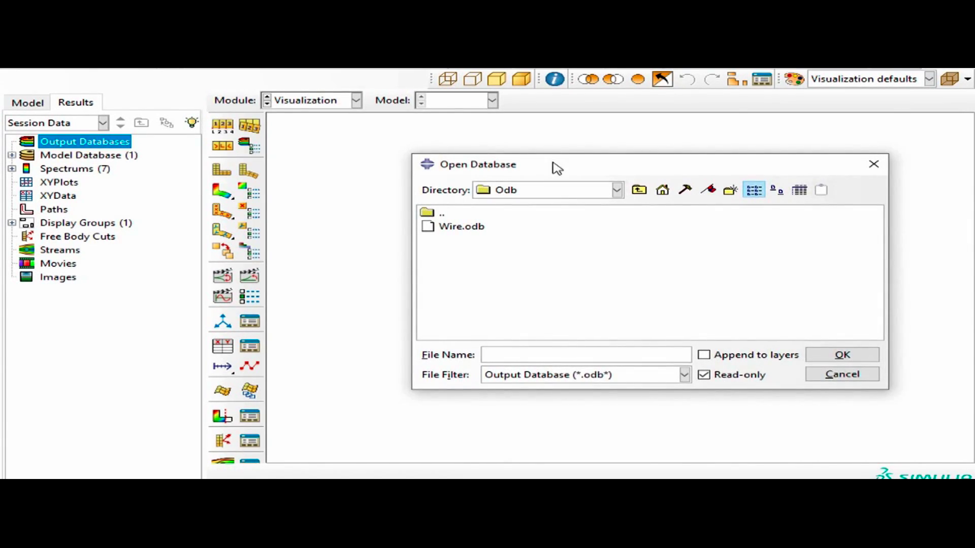
drag(554, 166, 385, 149)
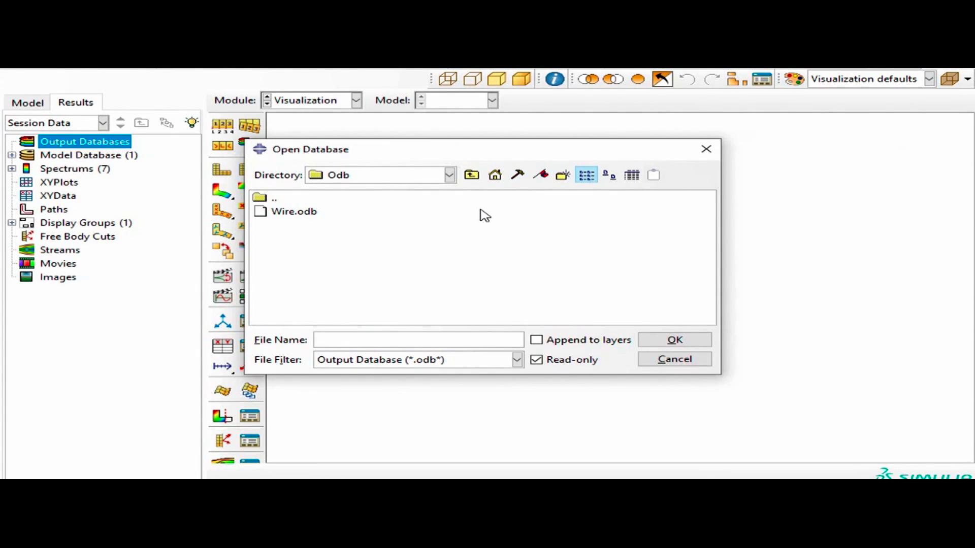
click(293, 212)
click(693, 343)
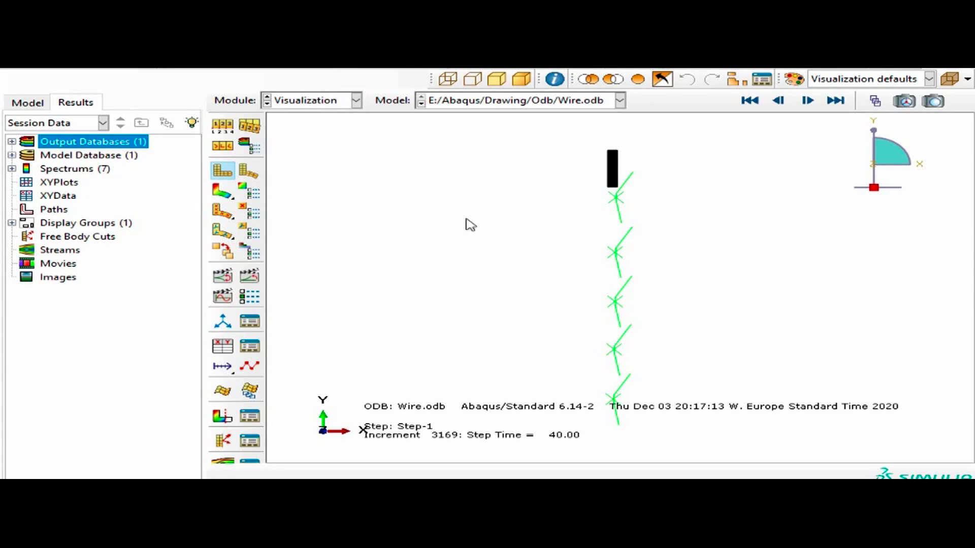
- Plot the Mises stress contours on the deformed wire and play the time-history animation
scroll(511, 228, down, 2)
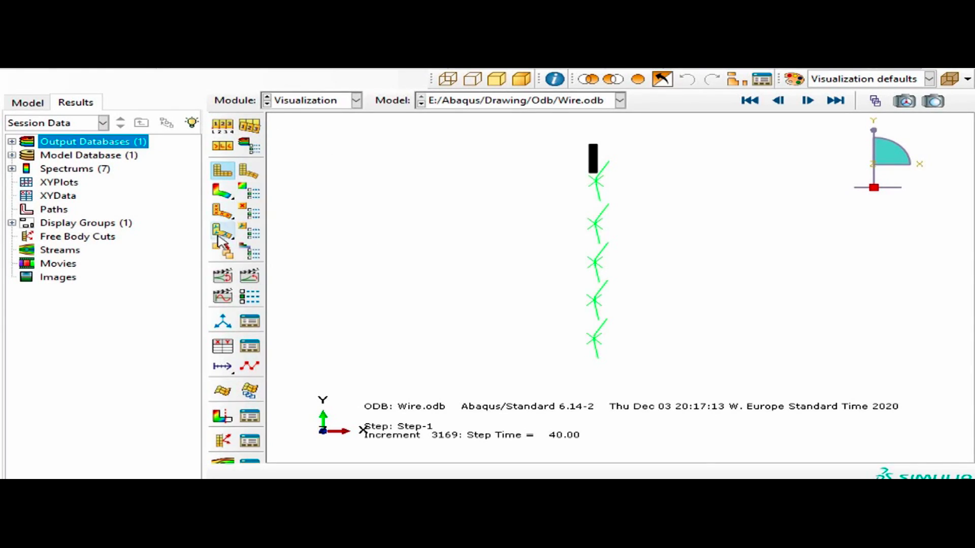
click(222, 192)
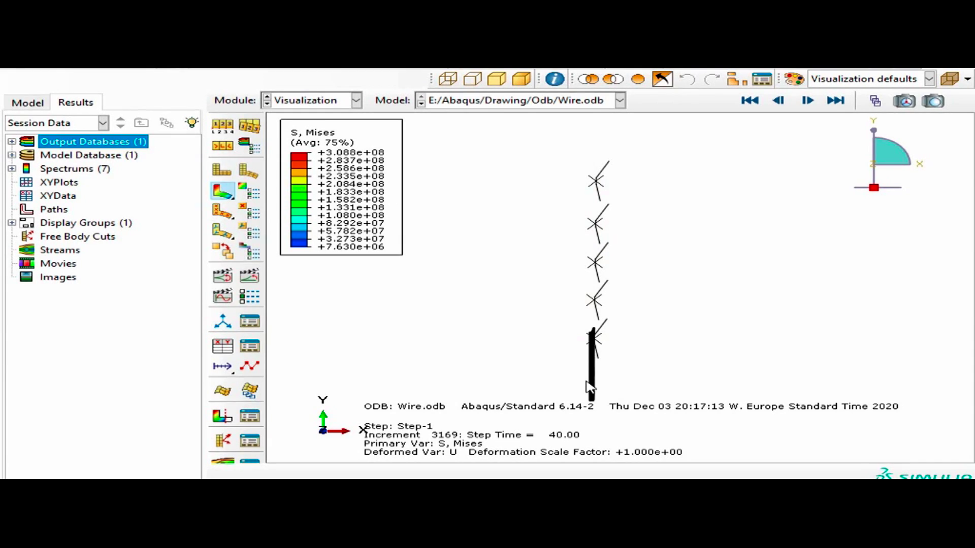
click(248, 282)
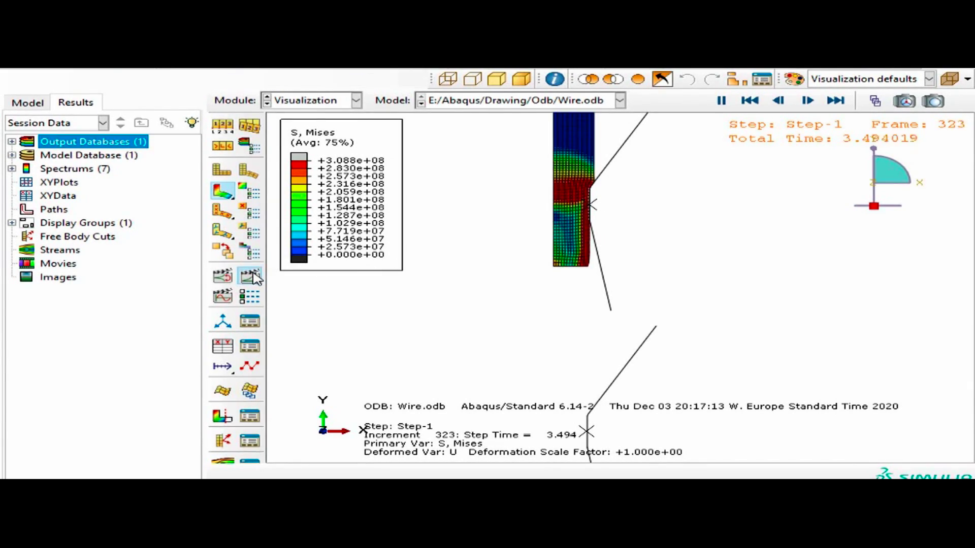
click(251, 299)
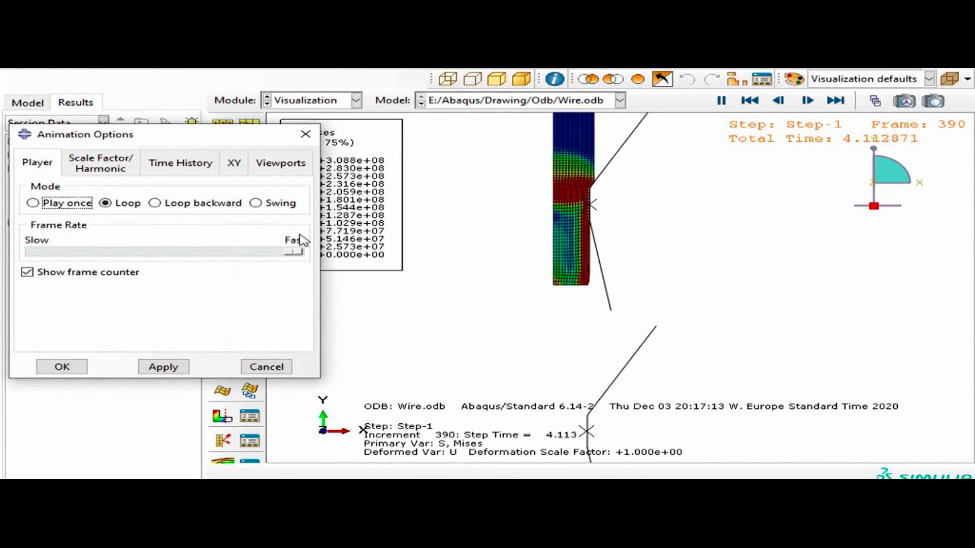
click(306, 136)
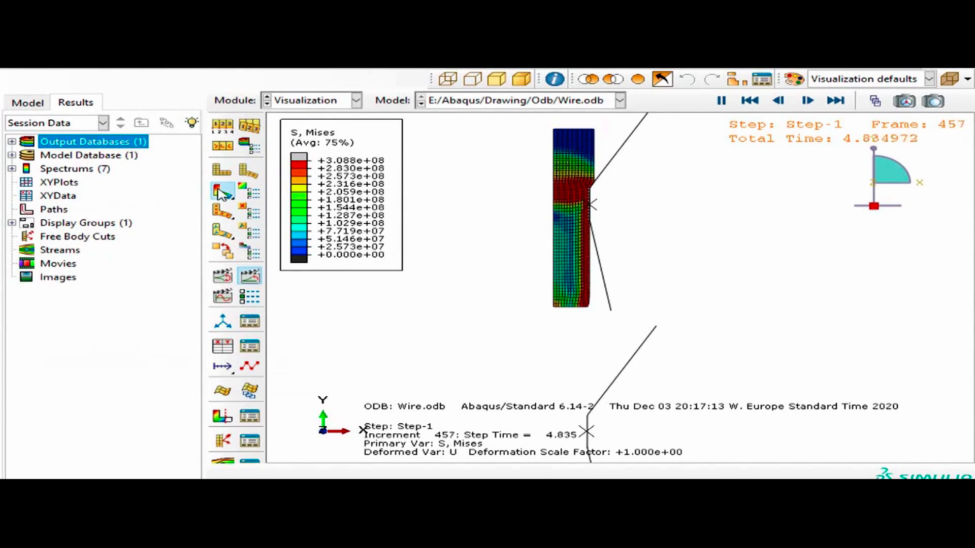
- Use the Frame Selector to go to frame 1268 and back to frame 167, and examine the stress at the first die
click(874, 101)
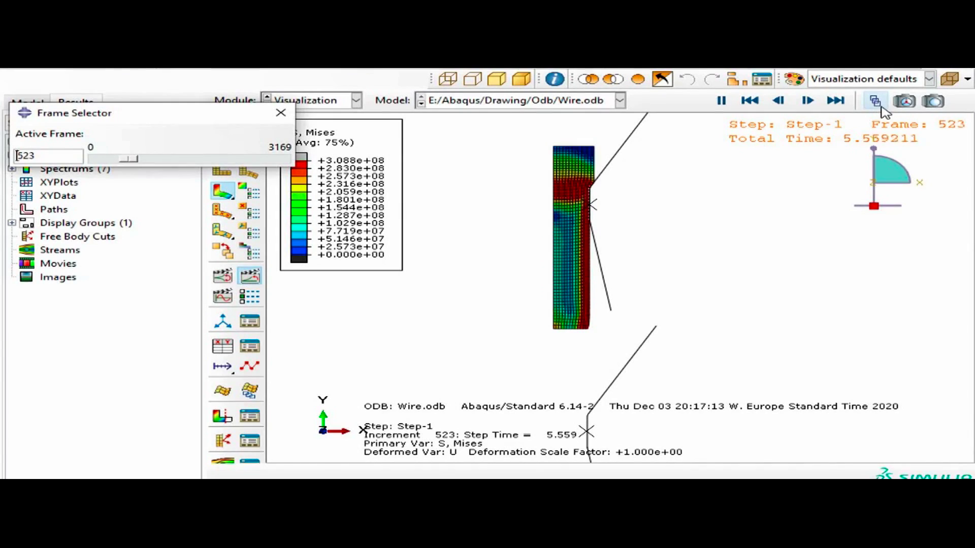
drag(136, 159, 172, 159)
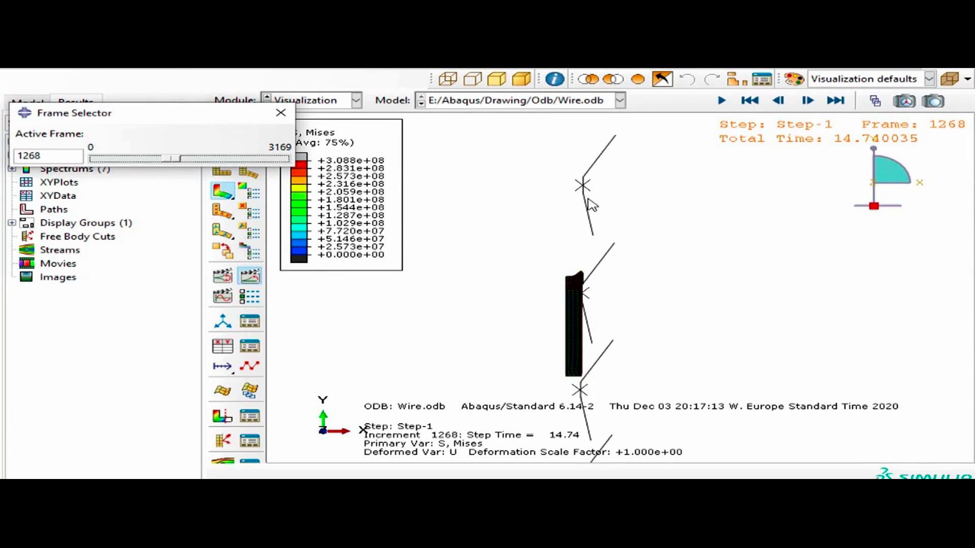
drag(173, 159, 108, 159)
scroll(585, 143, up, 5)
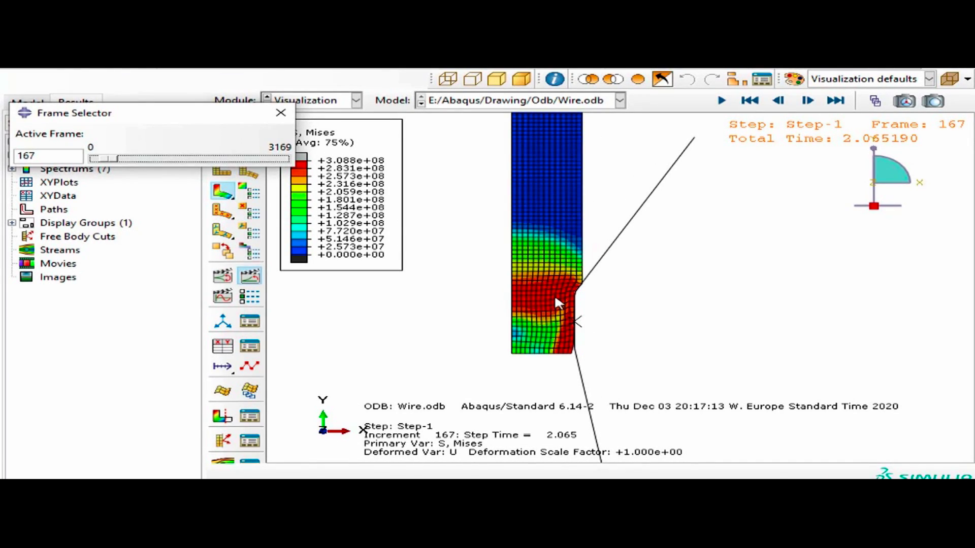
scroll(552, 292, down, 3)
scroll(553, 203, up, 1)
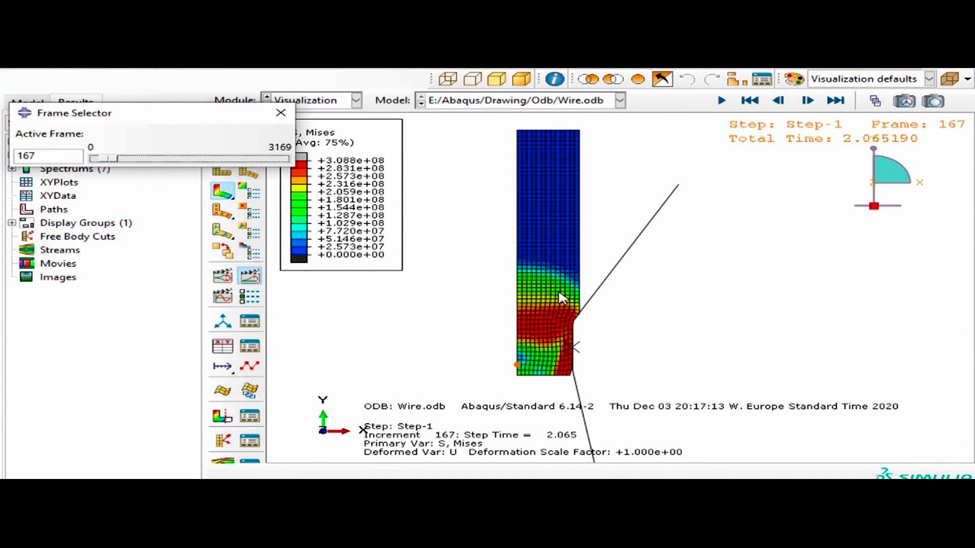
scroll(524, 235, up, 3)
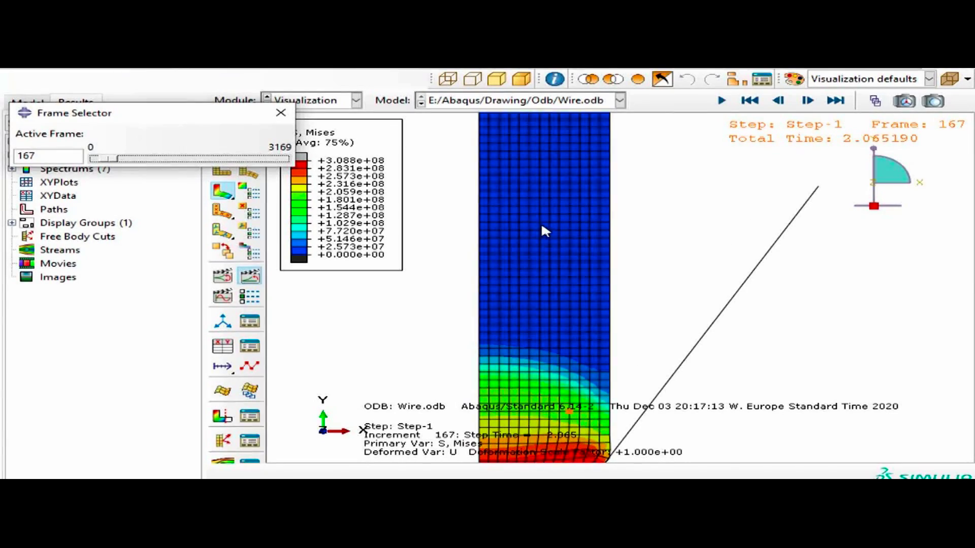
scroll(529, 226, down, 3)
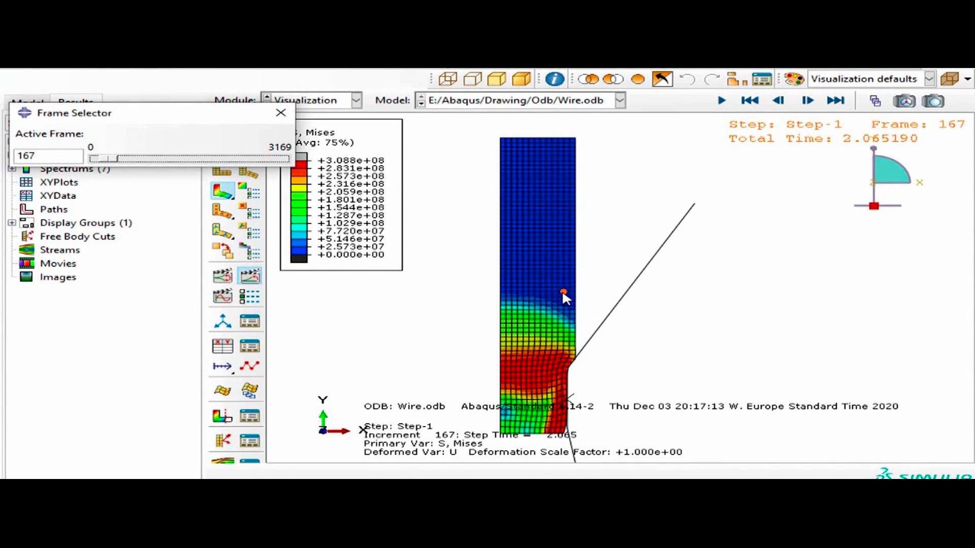
- Pick a node on the wire just above the first die as the camera origin, and show frame 3019
click(904, 102)
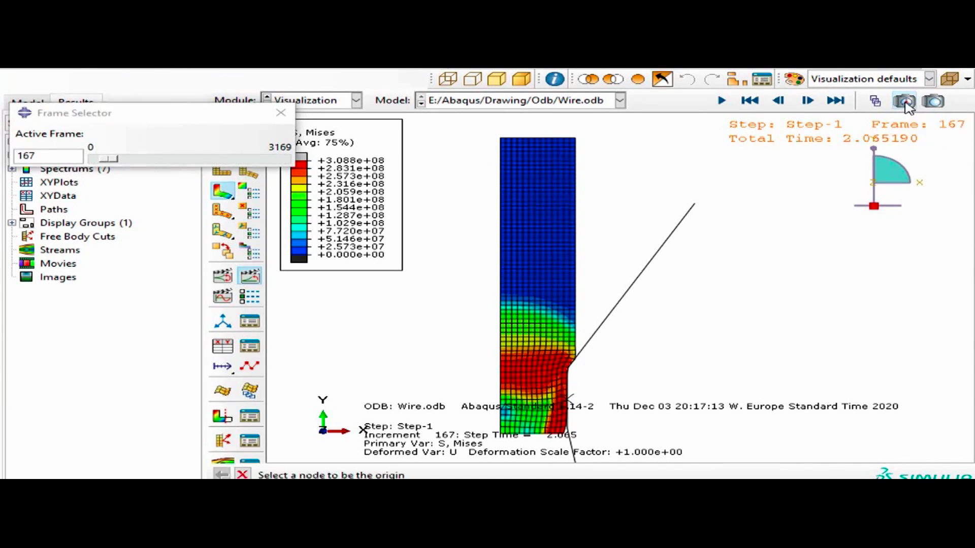
click(534, 347)
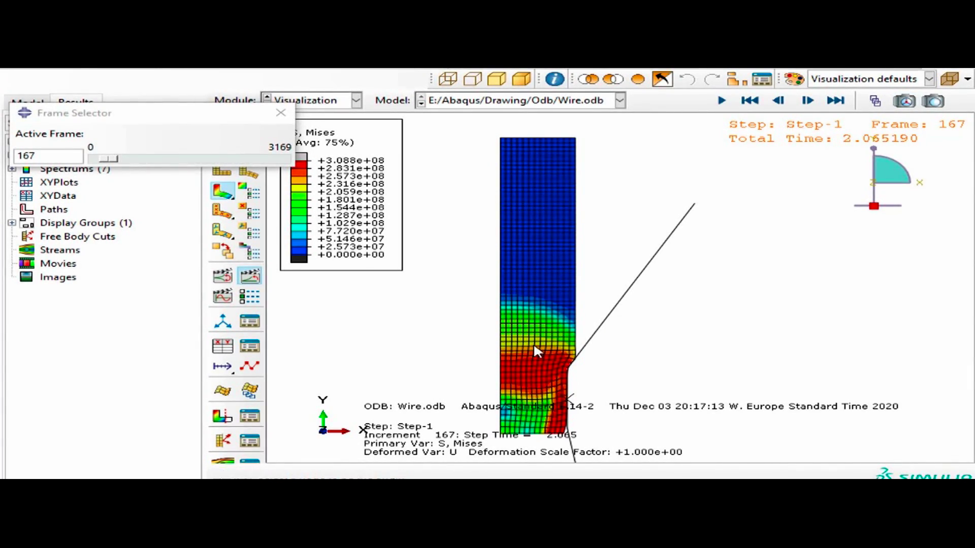
drag(111, 159, 278, 168)
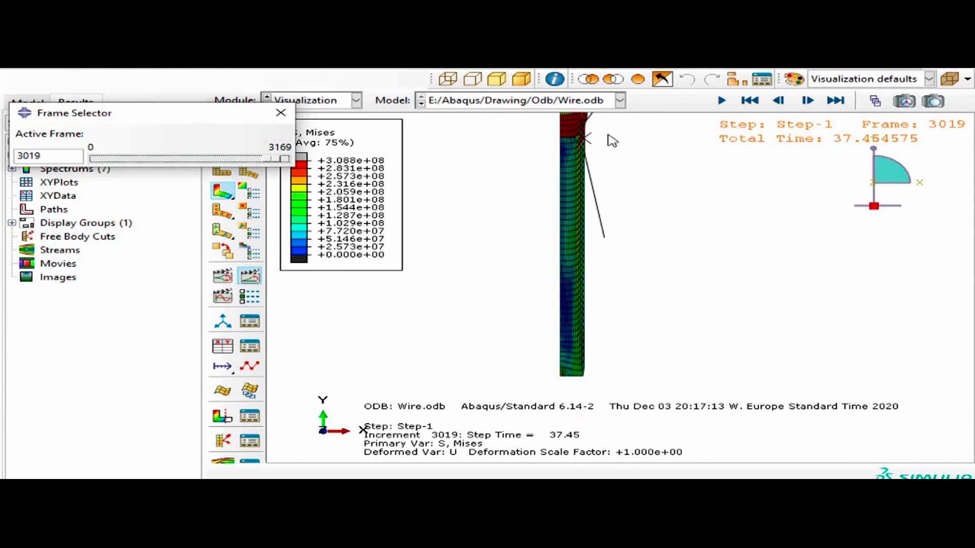
- Return to frame 0 to view the row of dies, and display frame 701 to examine the wire past the first die
drag(279, 159, 102, 159)
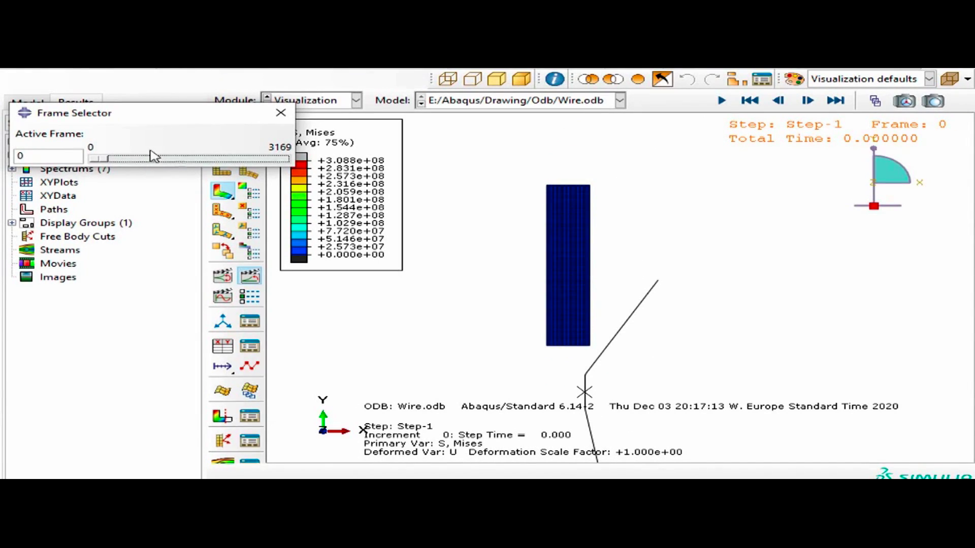
scroll(637, 228, up, 8)
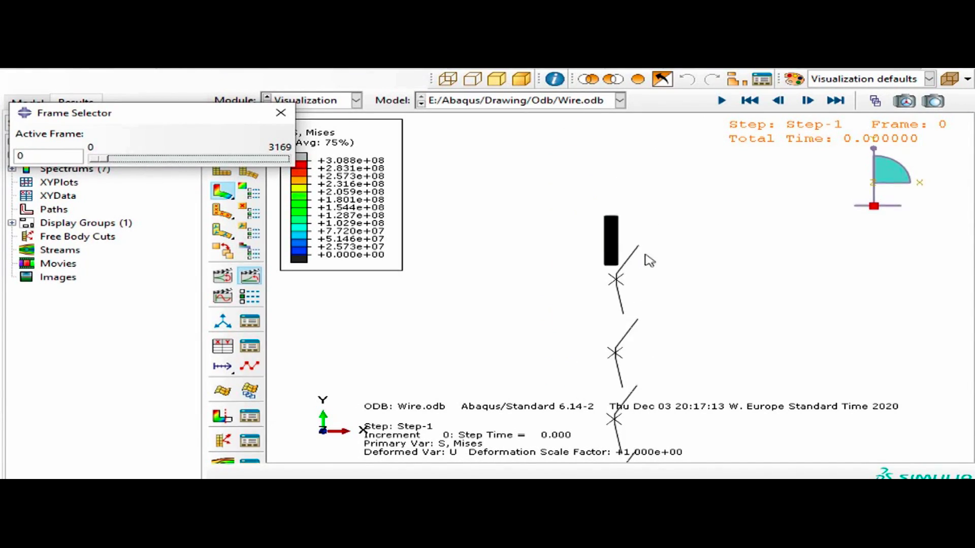
scroll(662, 342, down, 3)
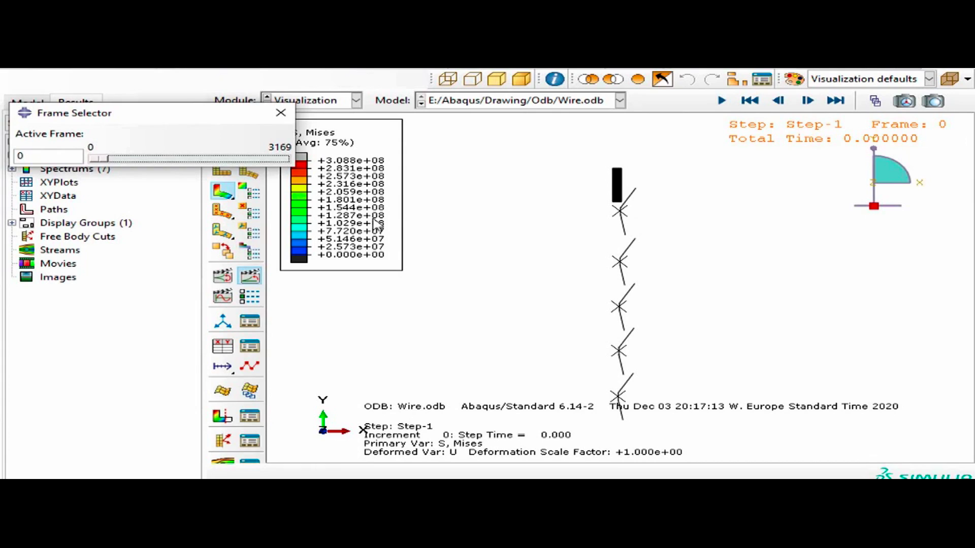
drag(90, 163, 135, 153)
scroll(588, 148, up, 3)
scroll(634, 173, up, 5)
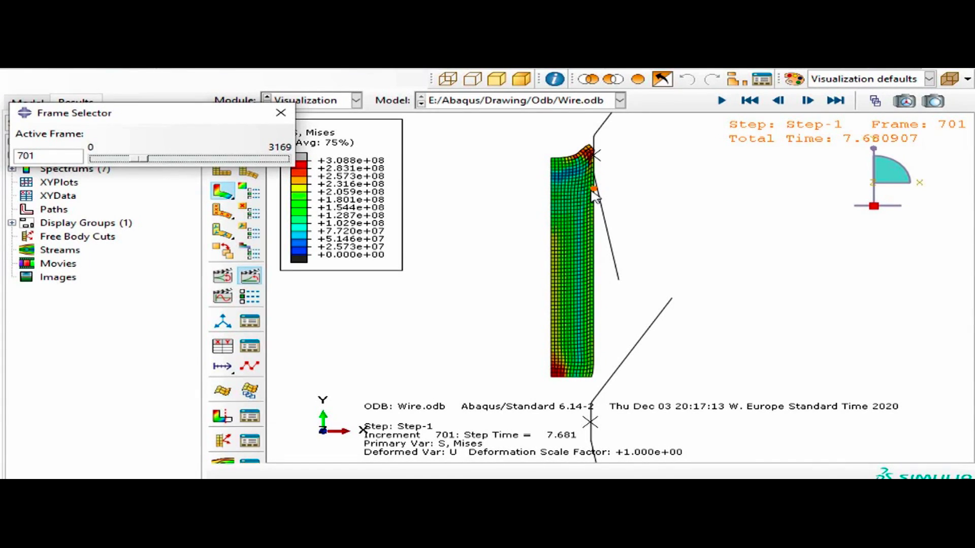
- Change the contoured output variable to PEEQ for frame 701
drag(234, 122, 230, 180)
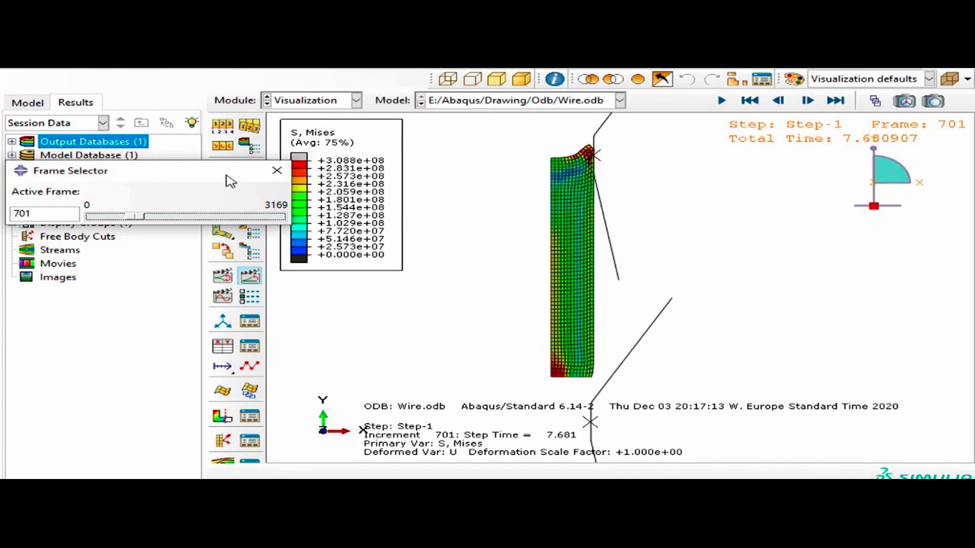
click(351, 71)
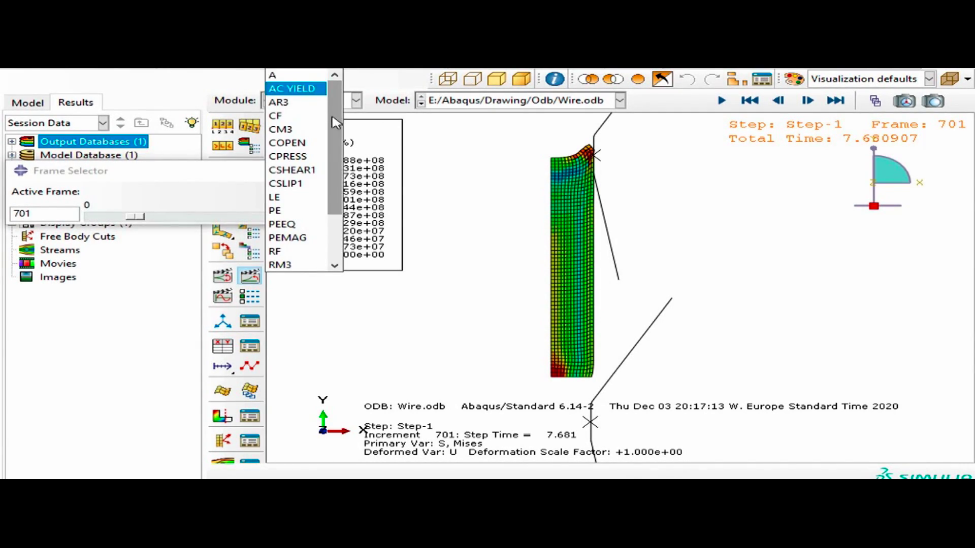
scroll(300, 152, down, 3)
scroll(299, 152, up, 3)
scroll(302, 148, down, 1)
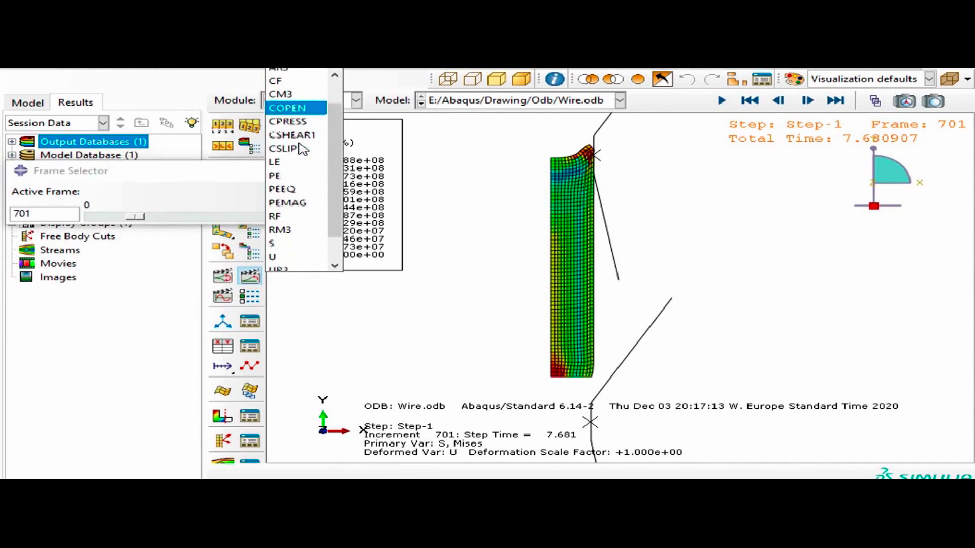
scroll(303, 148, down, 1)
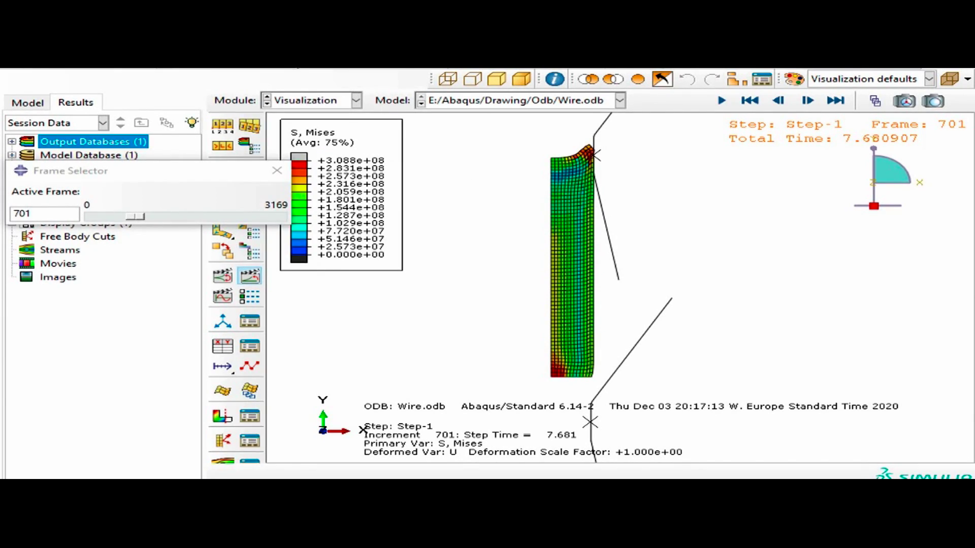
click(286, 157)
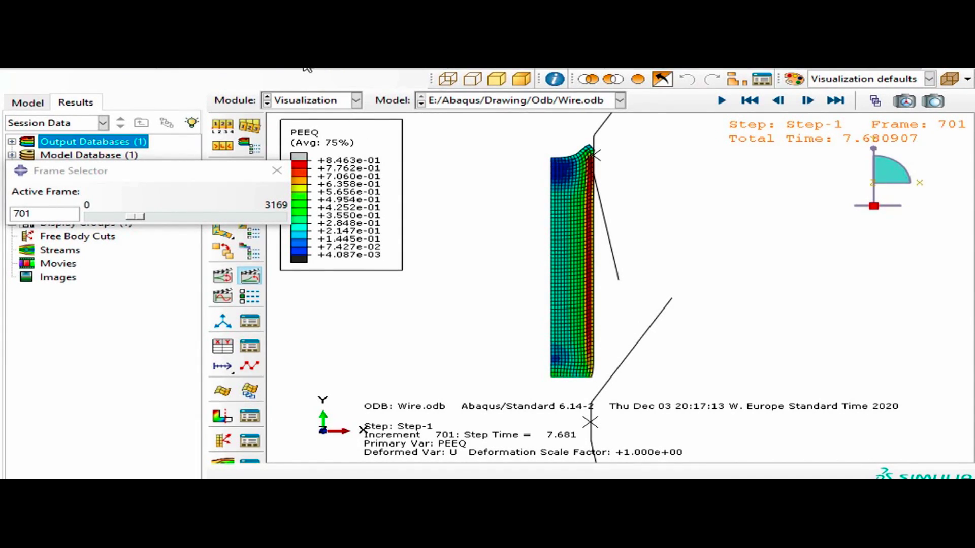
click(306, 101)
key(Escape)
- Go back to the model database, view the Part module, and switch to the Step module to examine Step-1
drag(164, 161, 540, 179)
click(28, 102)
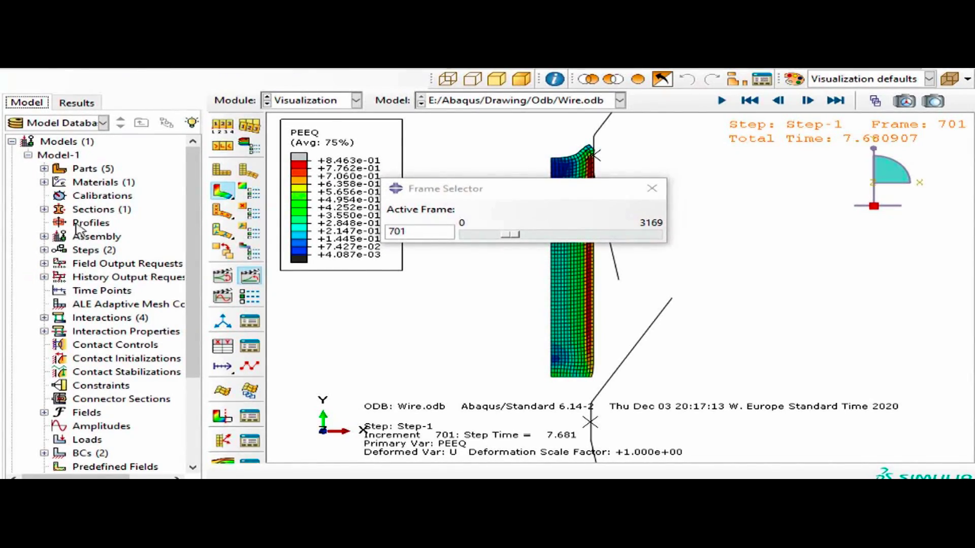
click(315, 101)
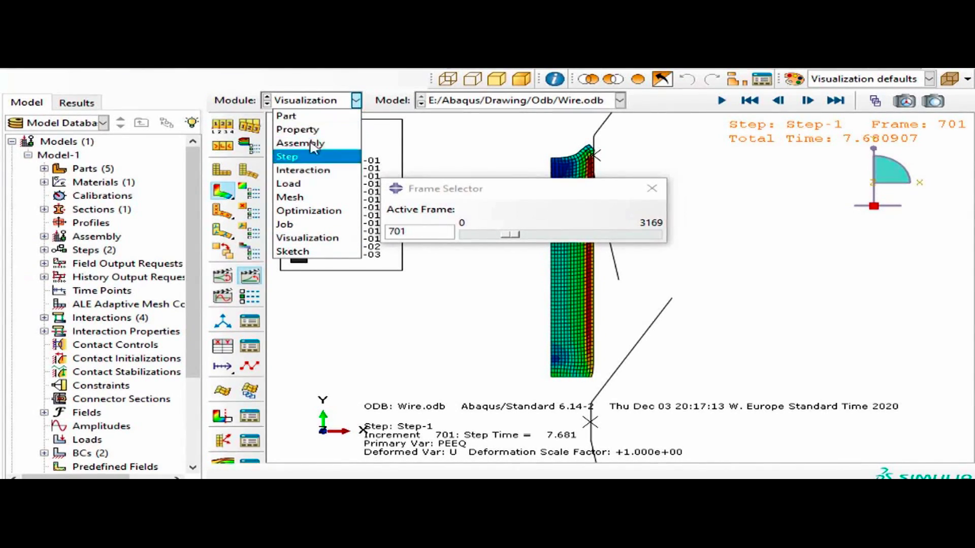
click(321, 116)
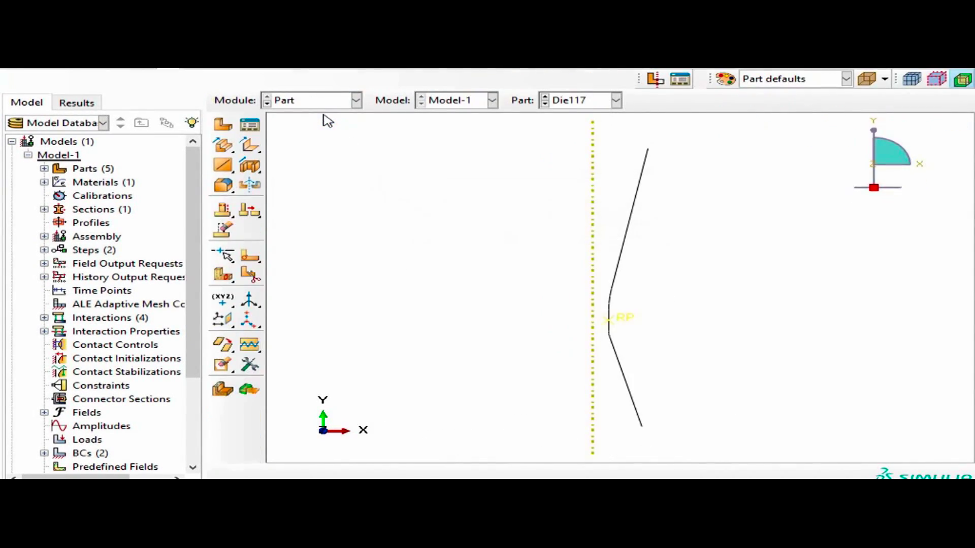
click(322, 101)
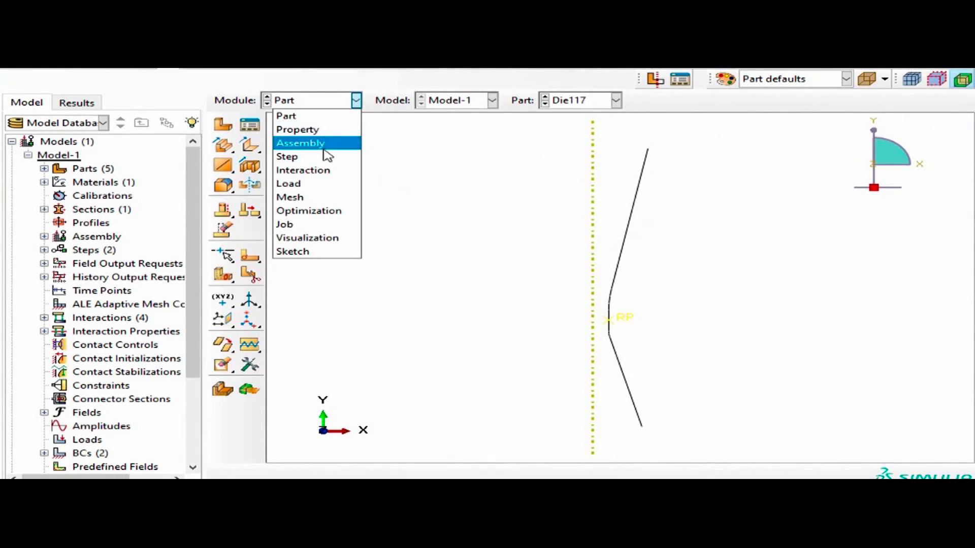
click(293, 158)
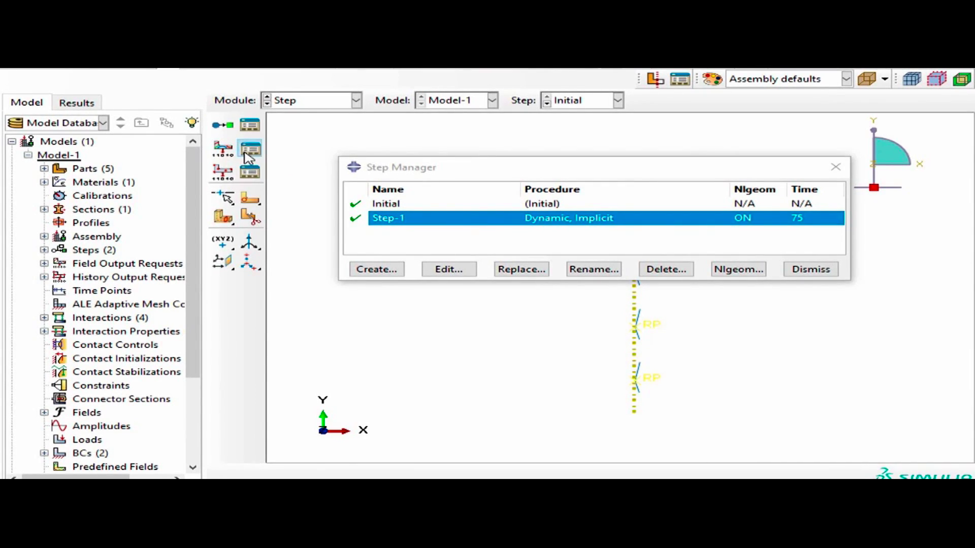
- Open the field output request F-Output-1 of Step-1 in its editor
click(247, 155)
drag(283, 124, 784, 39)
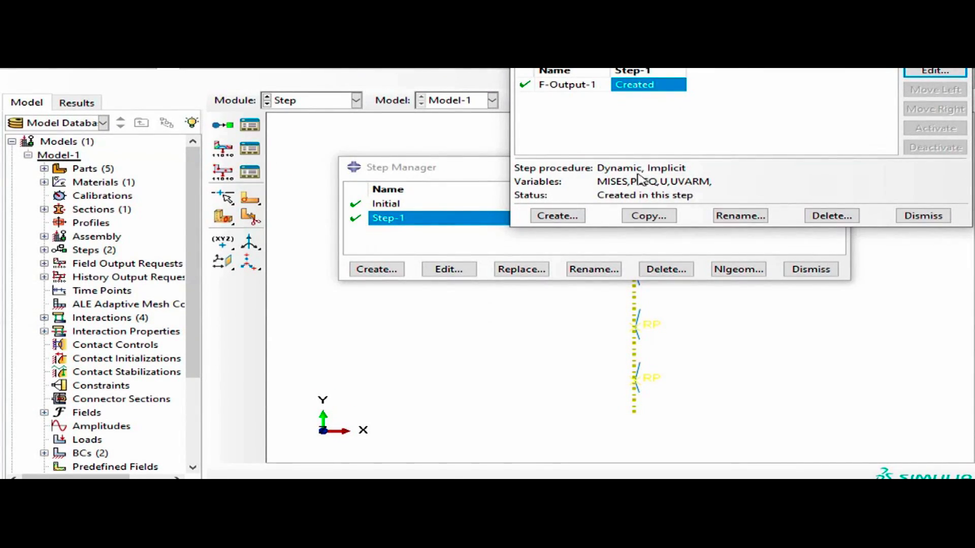
drag(684, 51, 530, 53)
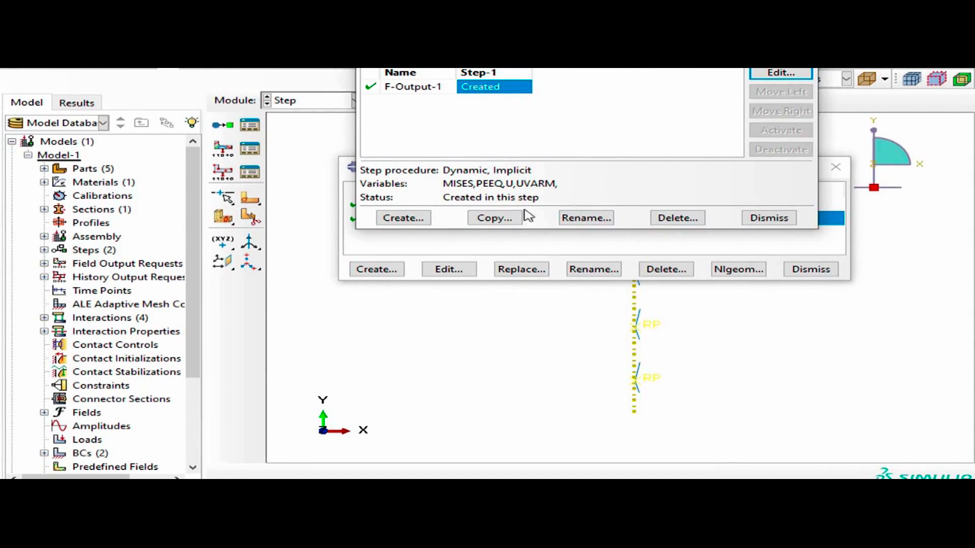
click(766, 77)
drag(213, 80, 487, 40)
scroll(420, 282, down, 2)
scroll(391, 264, up, 2)
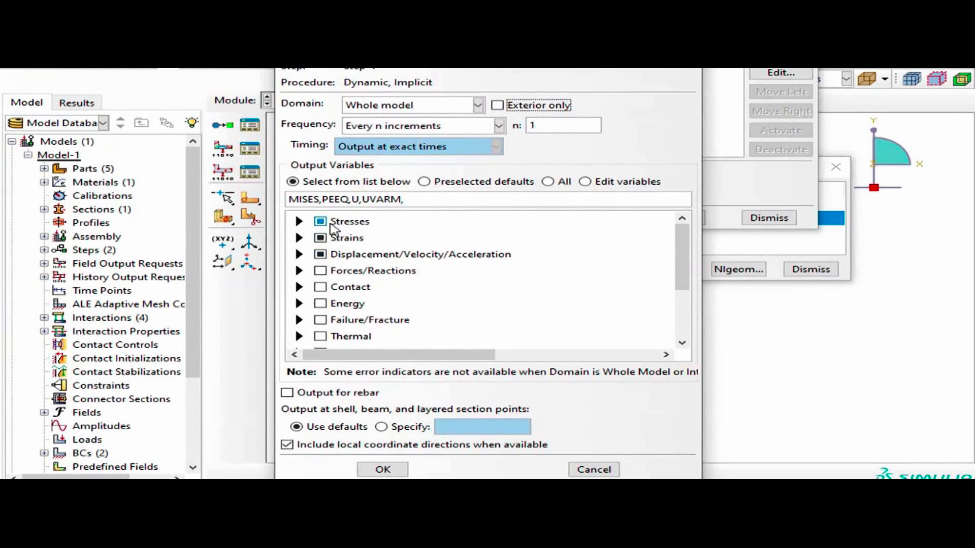
- Examine the output variable categories of F-Output-1, from Stresses and Strains down to State/Field/User/Time
click(299, 222)
click(299, 221)
click(299, 233)
click(299, 234)
scroll(369, 270, down, 2)
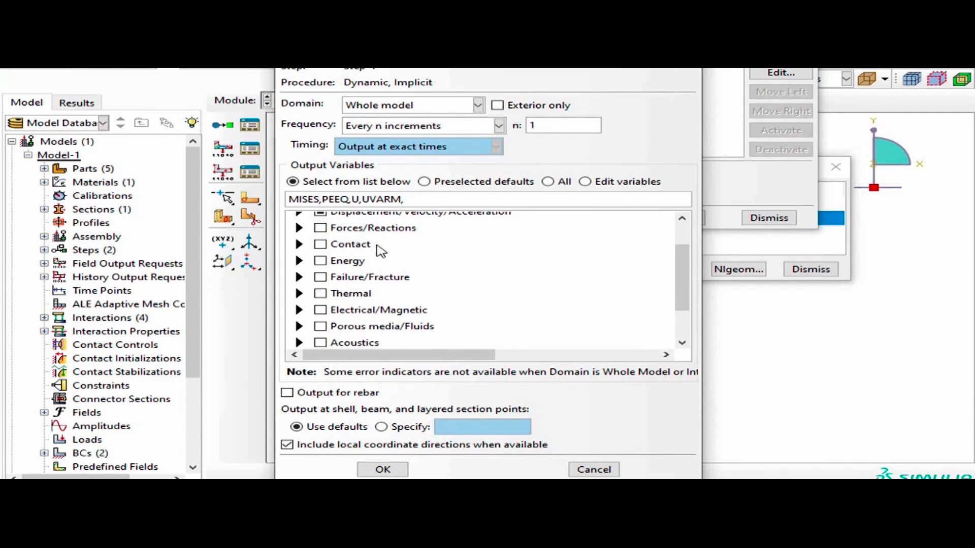
scroll(379, 284, down, 3)
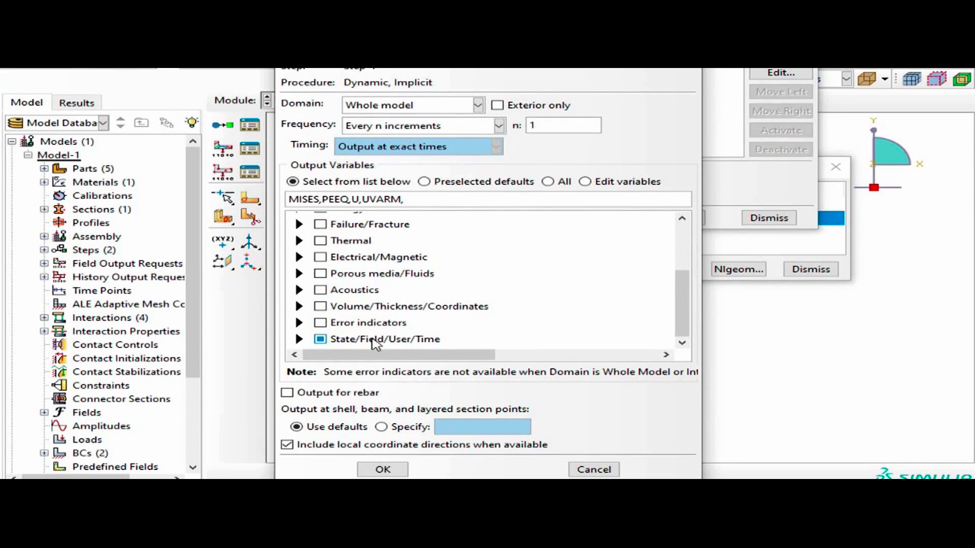
scroll(374, 345, up, 6)
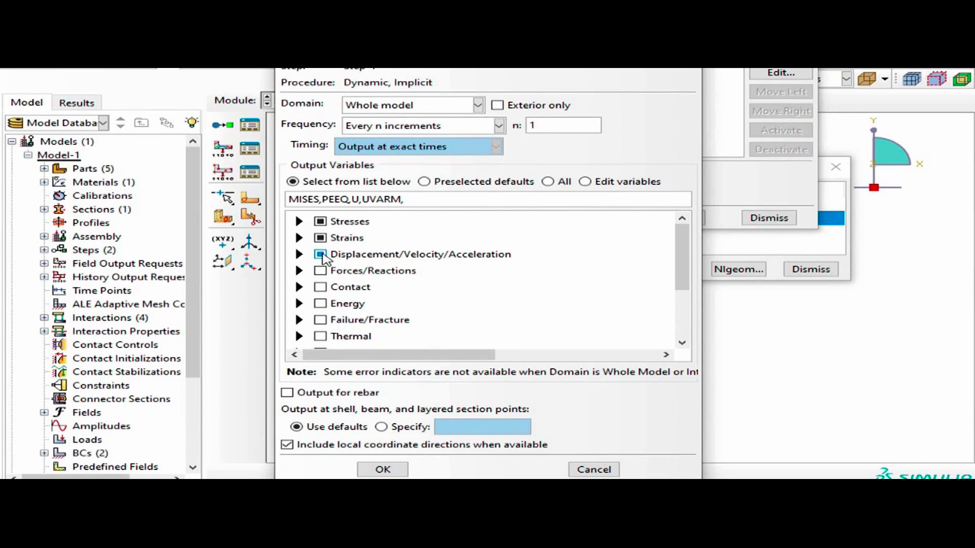
- Expand the Stresses category, examine its output variables around MISES, and collapse it again
click(299, 221)
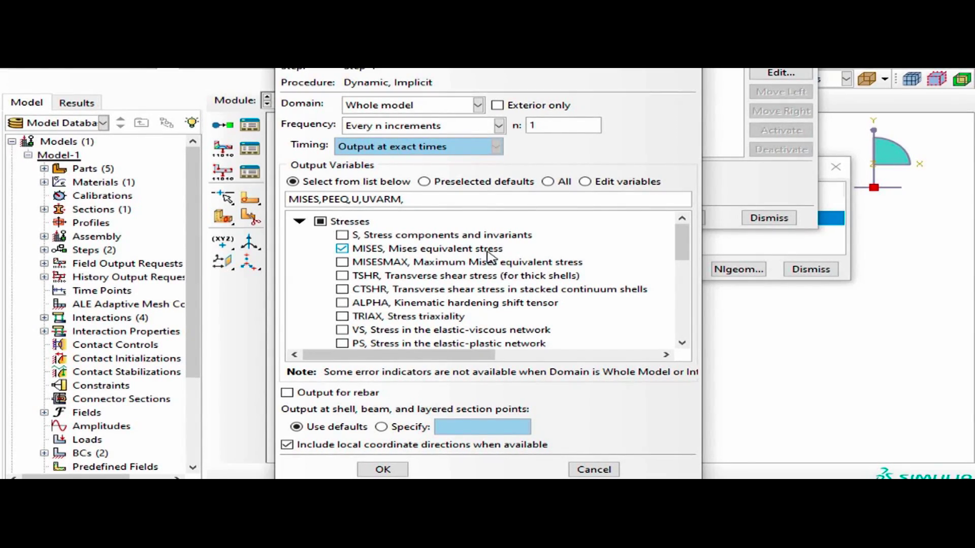
scroll(483, 259, down, 1)
scroll(480, 262, up, 1)
scroll(467, 269, down, 3)
scroll(447, 284, up, 3)
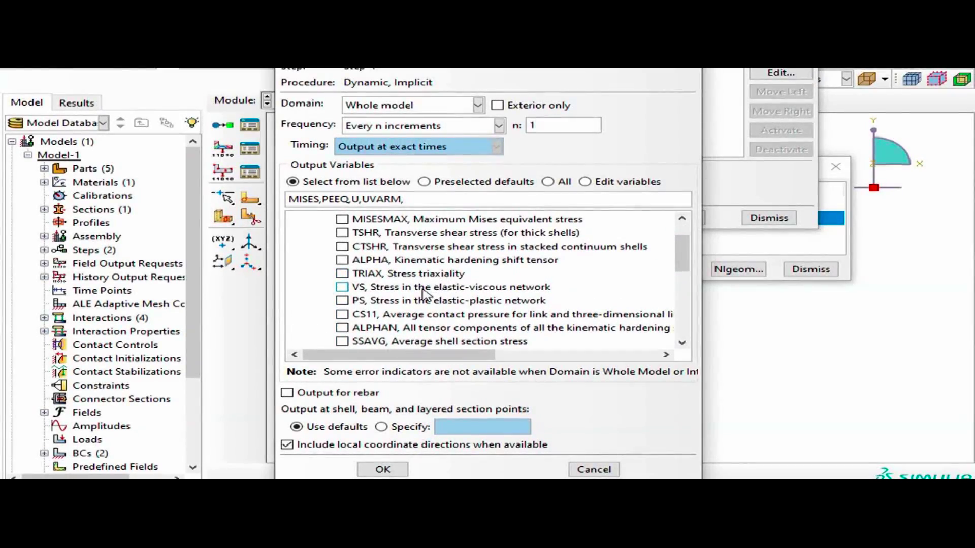
scroll(424, 294, up, 3)
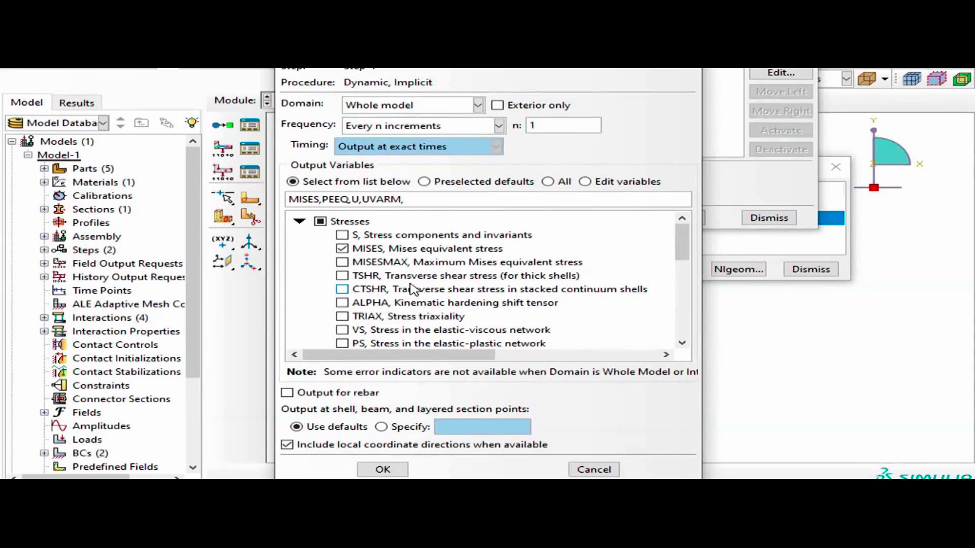
scroll(409, 288, down, 3)
scroll(408, 288, down, 1)
scroll(409, 288, up, 3)
click(299, 222)
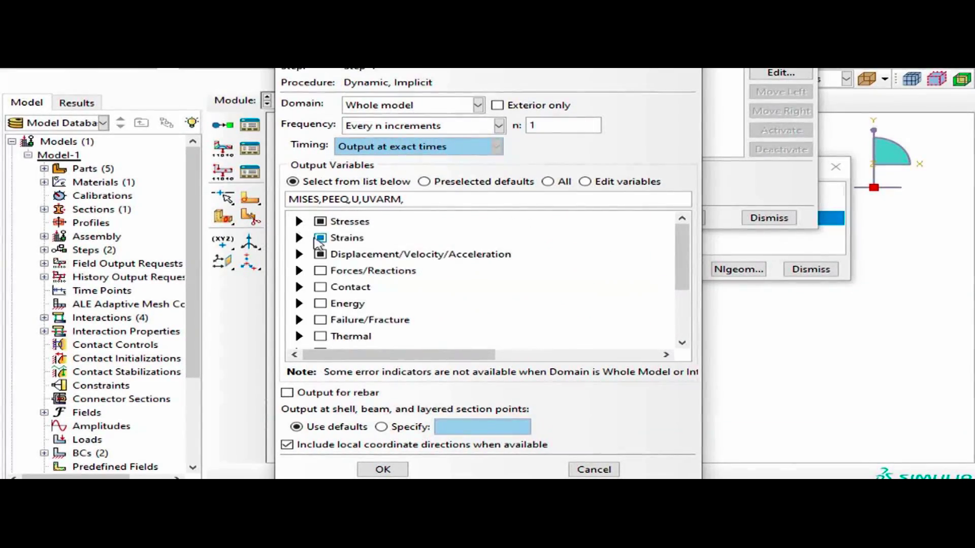
- Expand the Strains category, examine its variables around PEEQ, and accept the field output request as it is
click(299, 238)
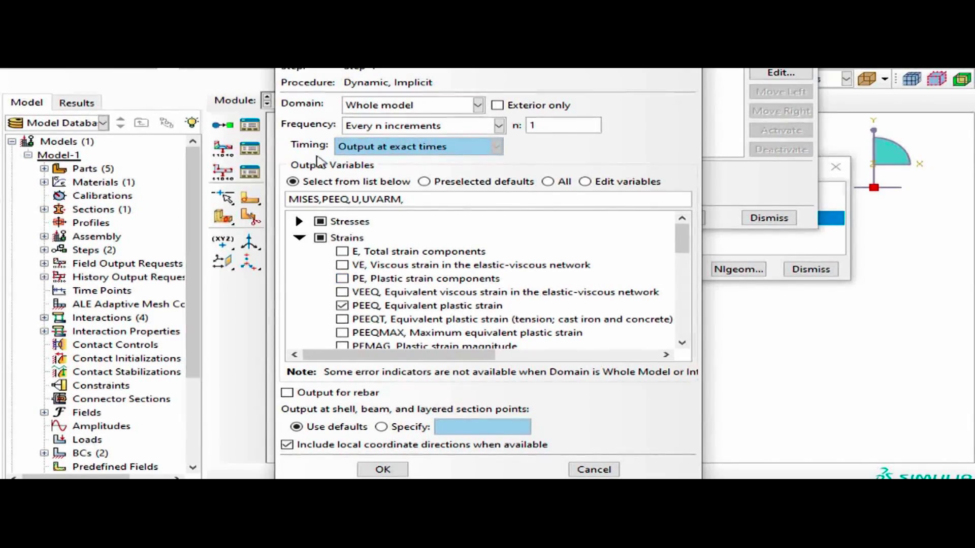
scroll(358, 299, down, 2)
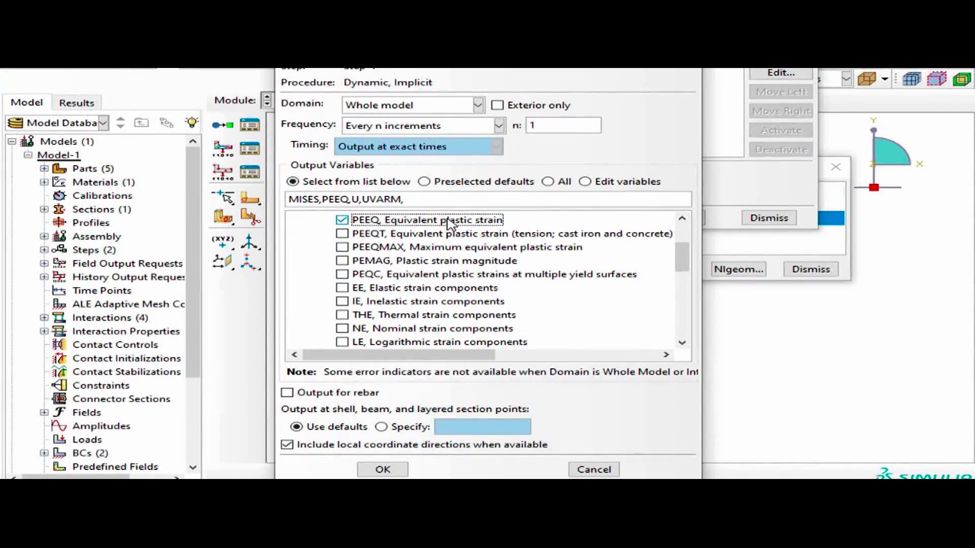
scroll(418, 262, down, 1)
scroll(418, 262, down, 3)
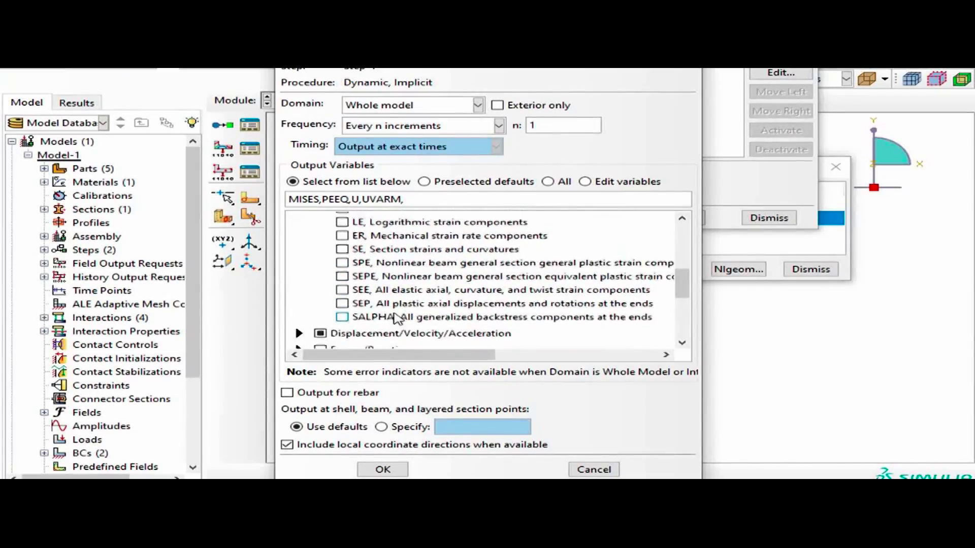
scroll(357, 284, up, 5)
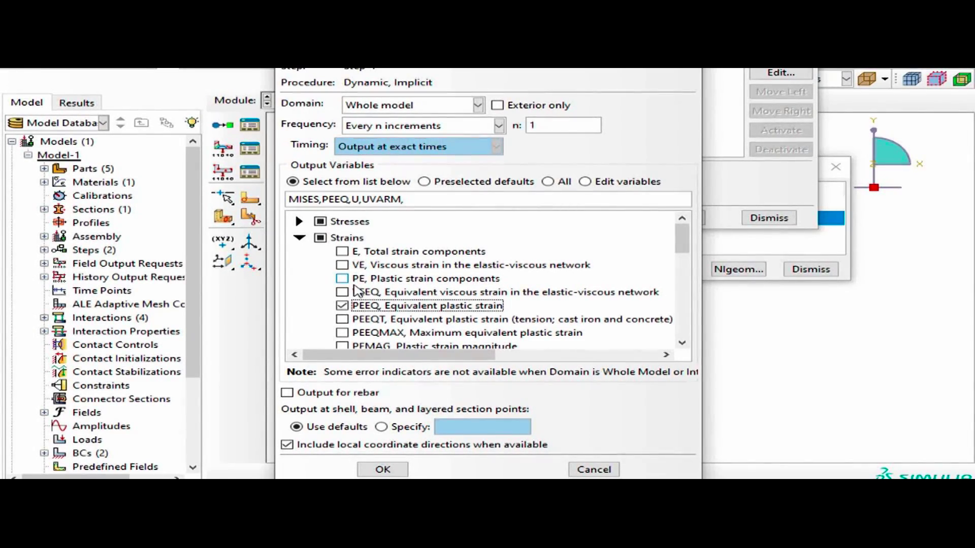
click(383, 469)
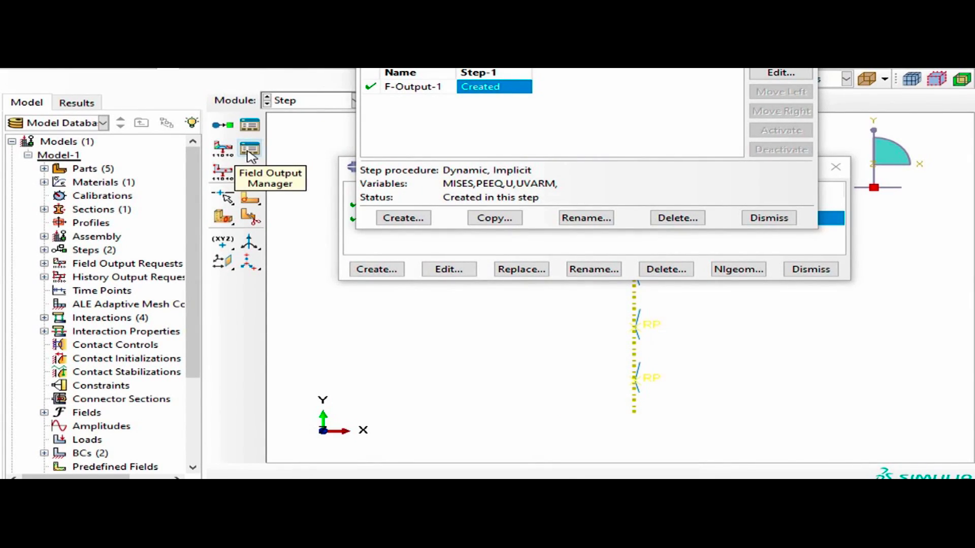
- Reopen F-Output-1, review its full variable category list once more, and close the request and the Field Output Manager
click(767, 75)
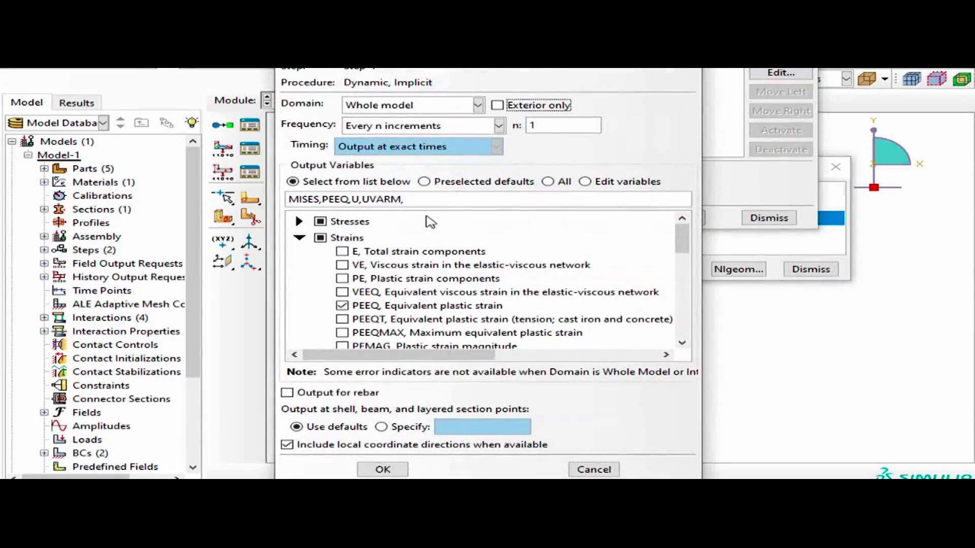
scroll(385, 264, down, 7)
scroll(416, 304, up, 7)
click(299, 219)
scroll(339, 237, up, 1)
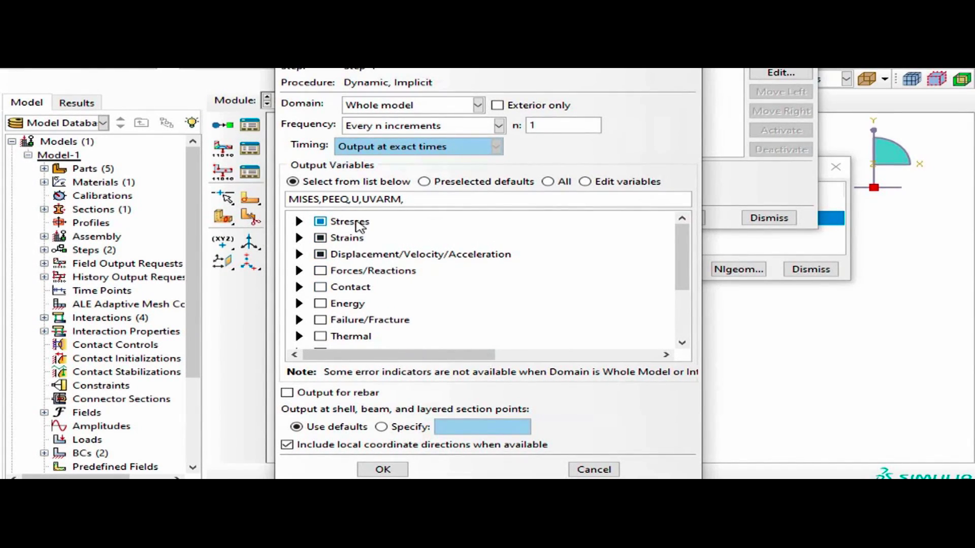
scroll(392, 300, down, 5)
scroll(391, 300, up, 5)
key(Return)
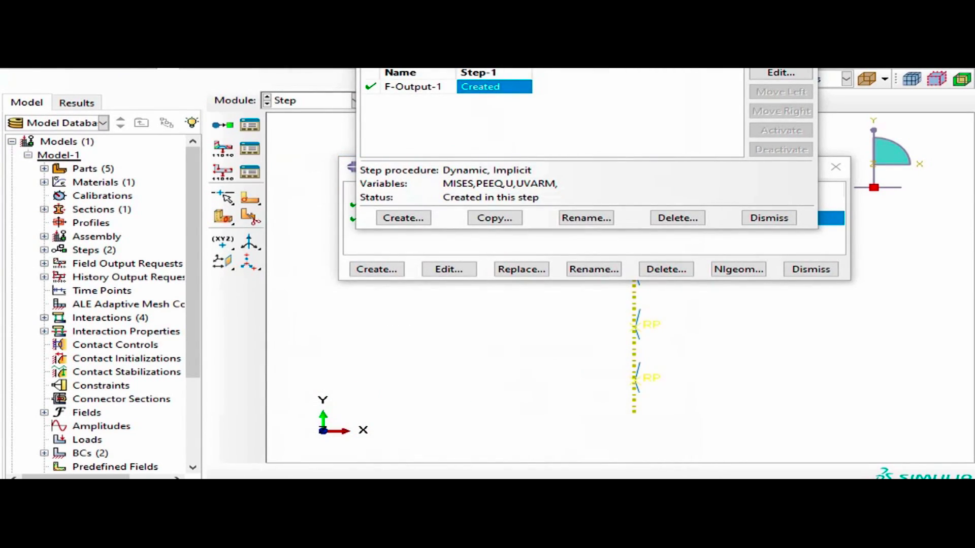
click(768, 218)
- Return to the Visualization module, move the Frame Selector clear of the legend, and keep PEEQ as the contoured variable
click(329, 101)
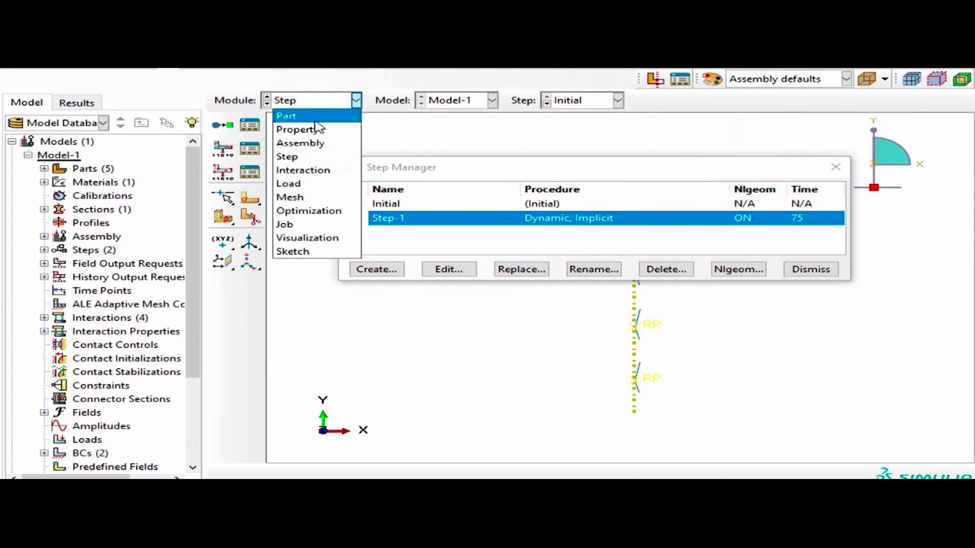
click(280, 238)
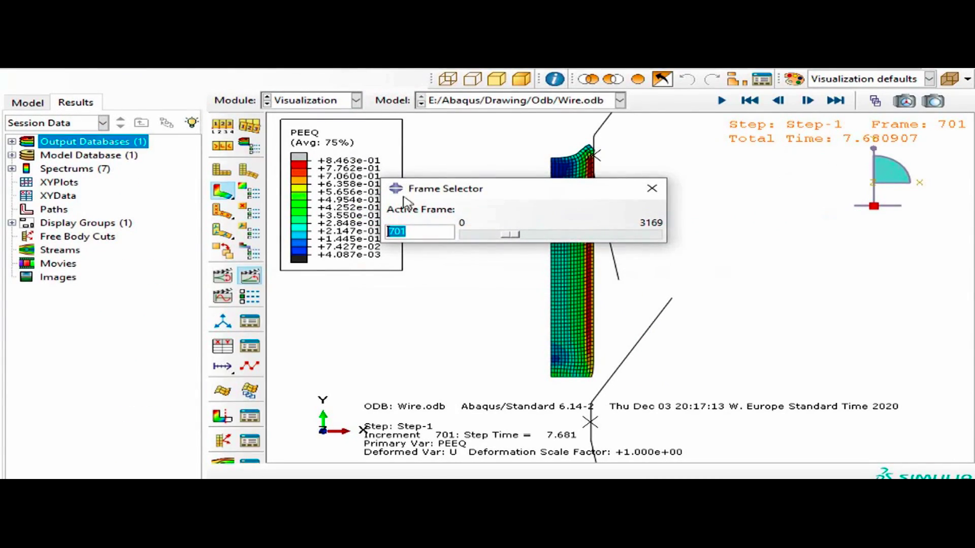
drag(450, 183, 538, 182)
click(295, 75)
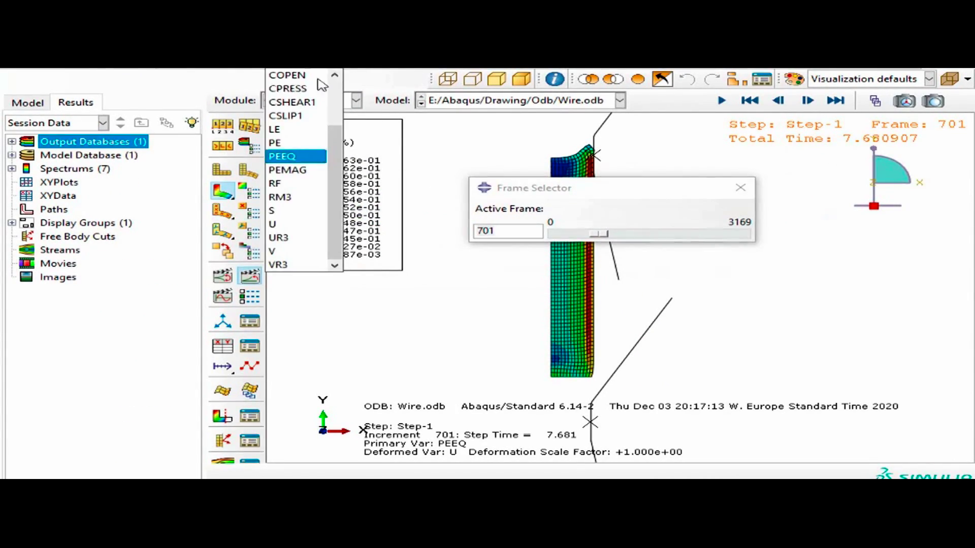
click(311, 161)
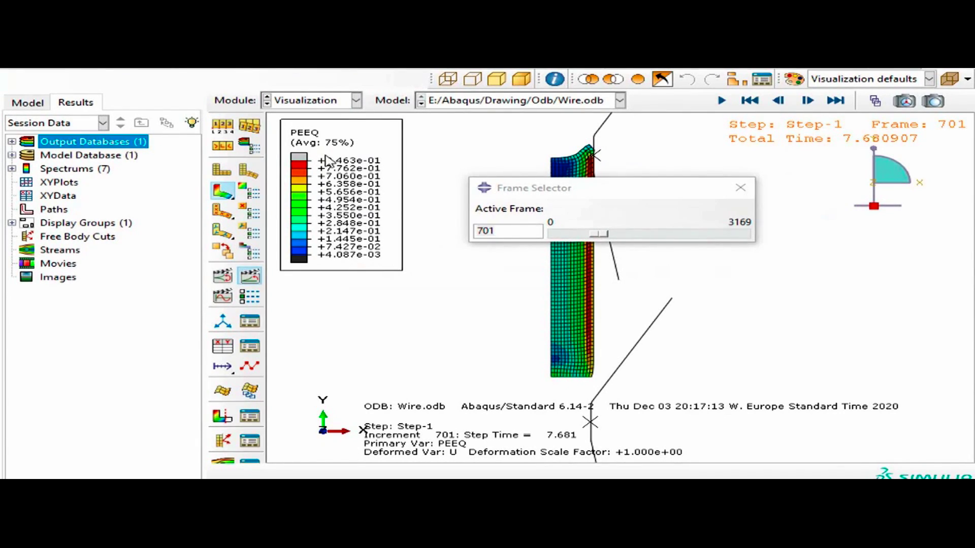
- Contour the plastic strain PE as Max. In-Plane Principal at frame 701, and switch back to PEEQ
click(318, 73)
click(305, 142)
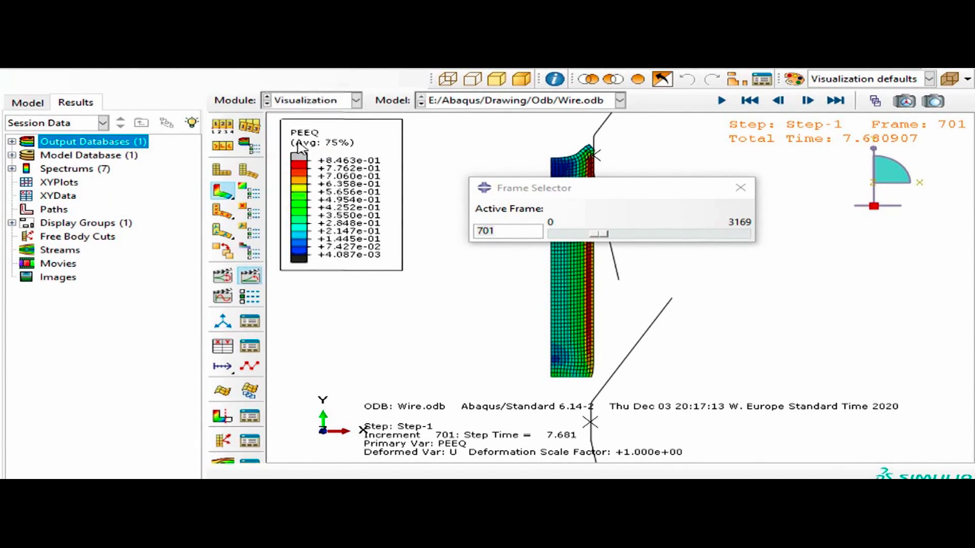
click(386, 69)
click(386, 72)
click(304, 68)
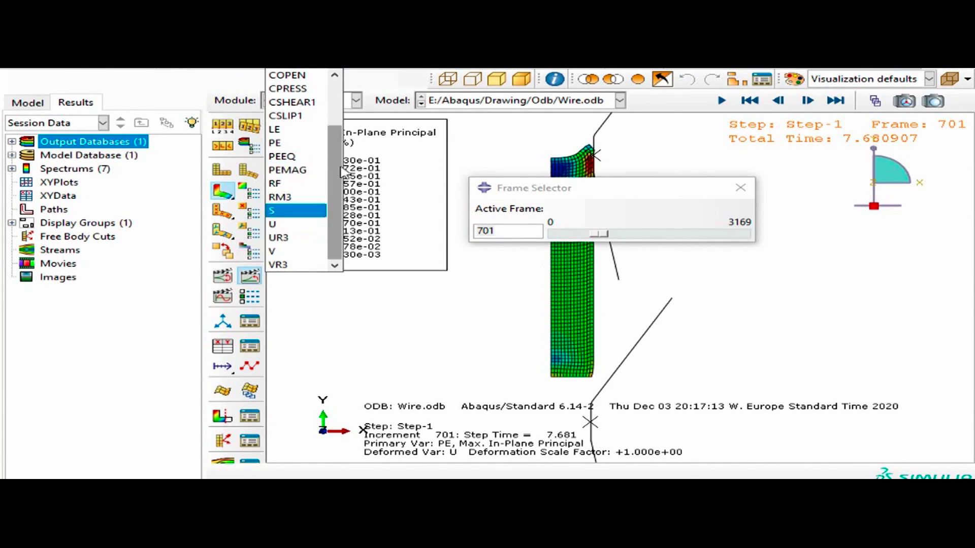
click(297, 156)
- Contour the stress S at frame 701, first as Mises and then as the S33 component
click(311, 71)
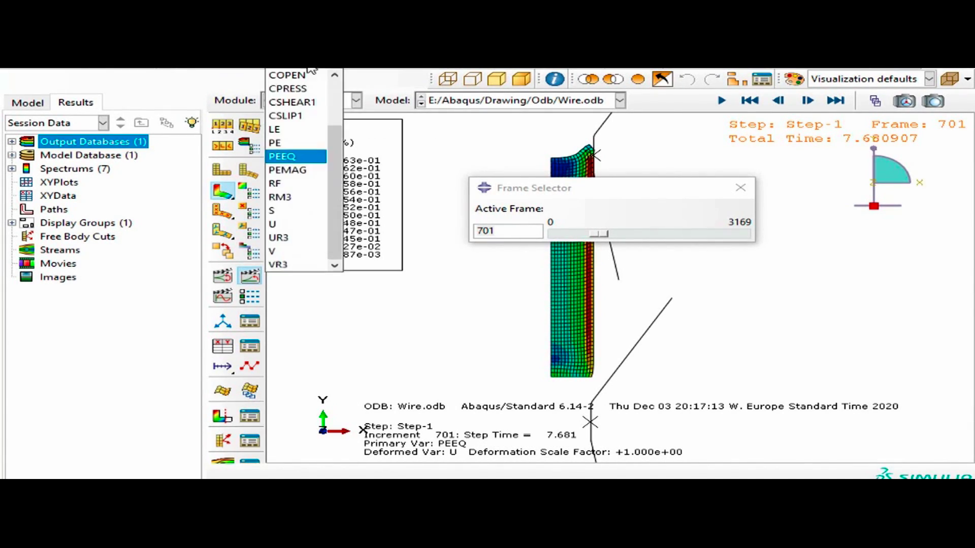
click(297, 211)
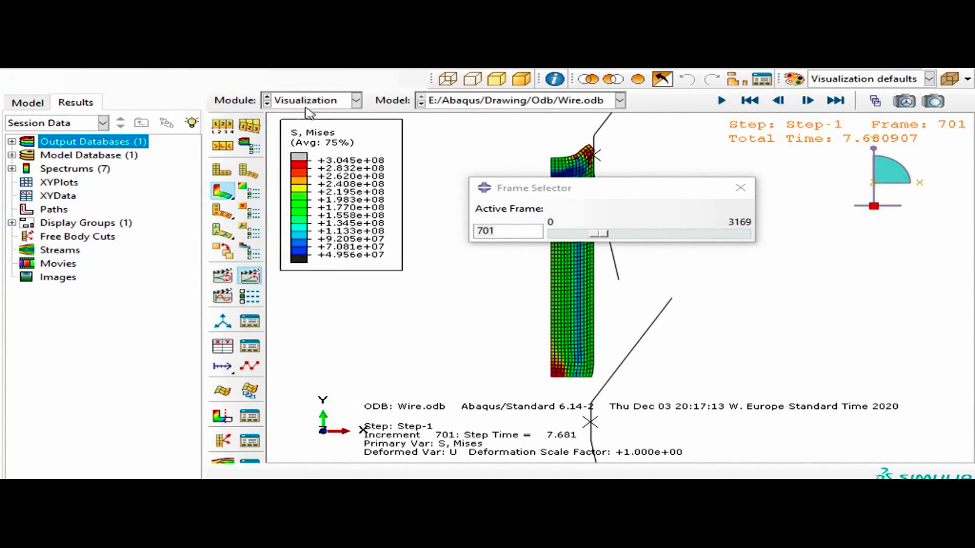
click(385, 71)
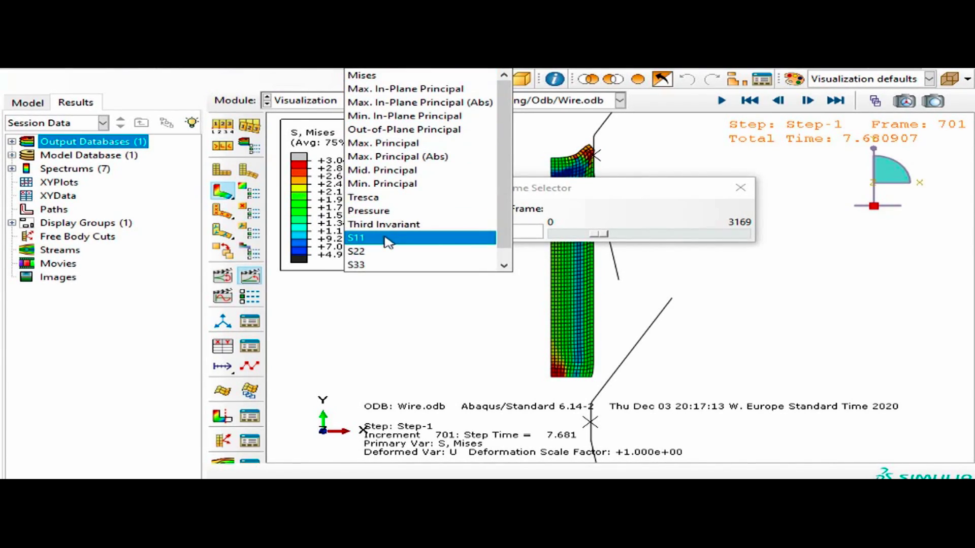
click(369, 264)
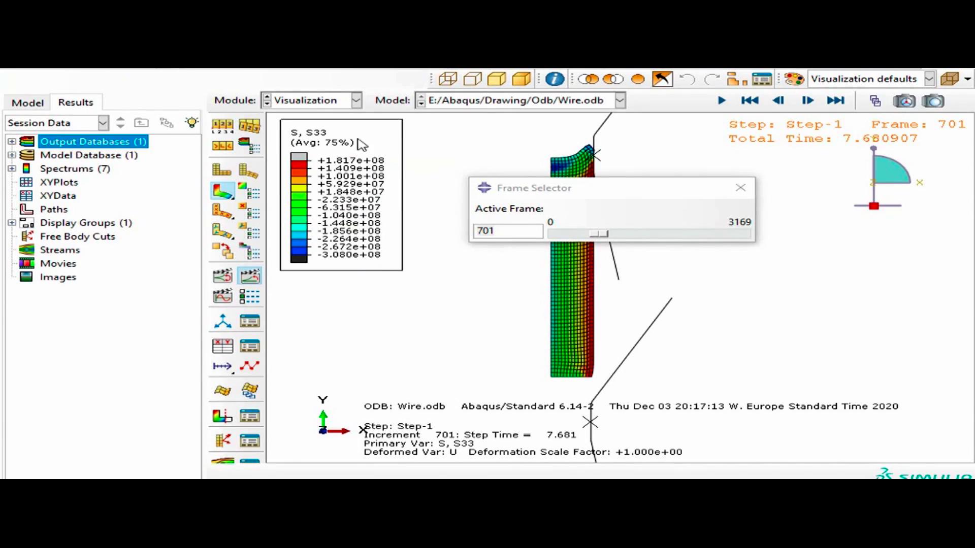
- Contour the S22 stress component at frame 701 and move the Frame Selector clear of the wire model
click(384, 74)
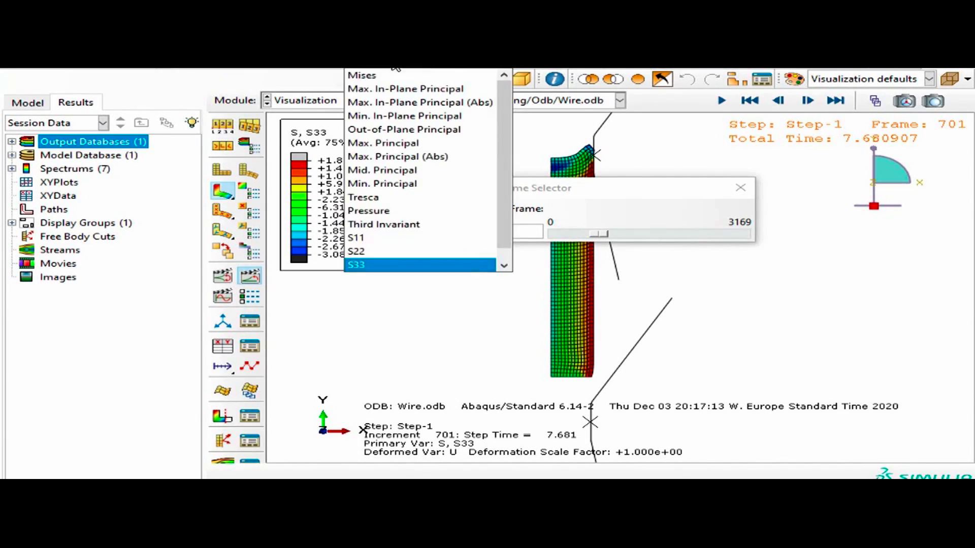
click(368, 252)
click(408, 80)
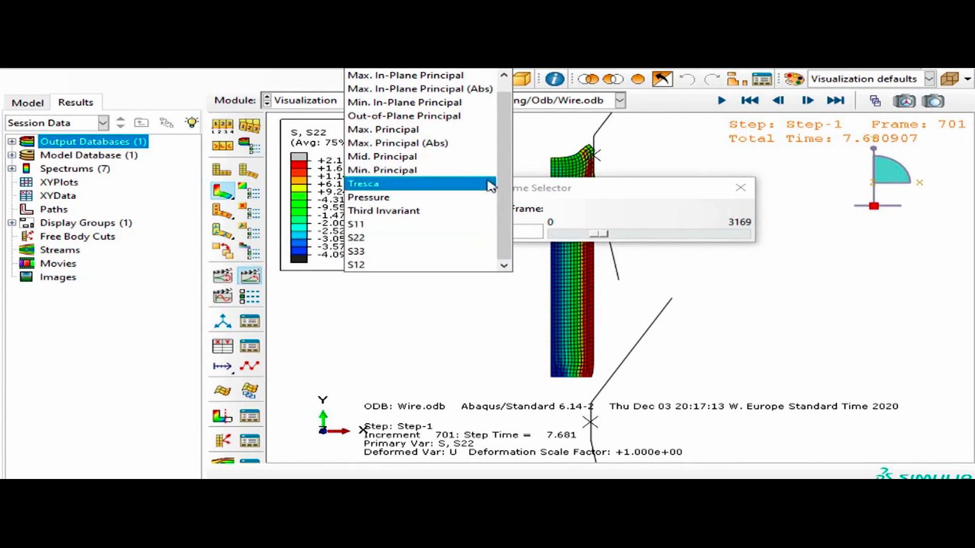
click(448, 335)
drag(626, 192, 917, 184)
scroll(512, 365, up, 1)
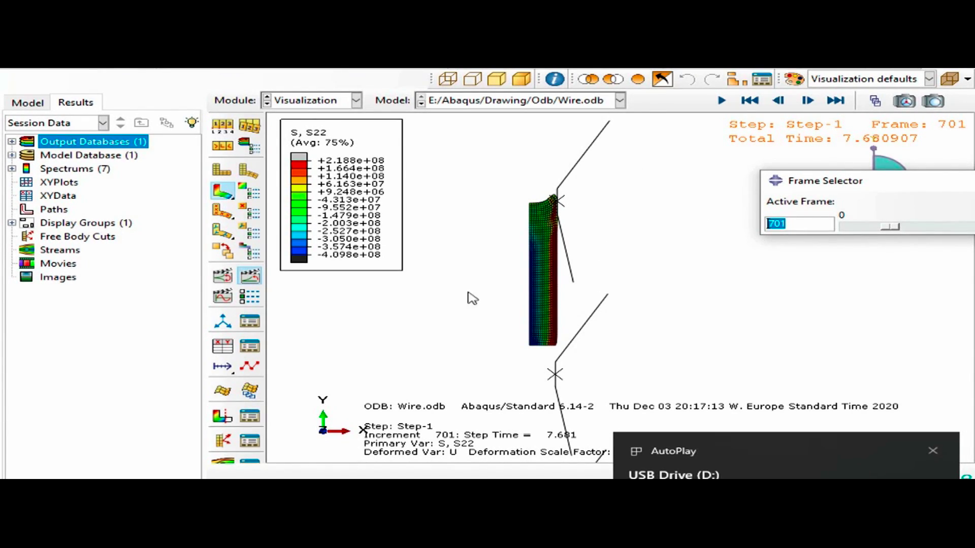
click(425, 374)
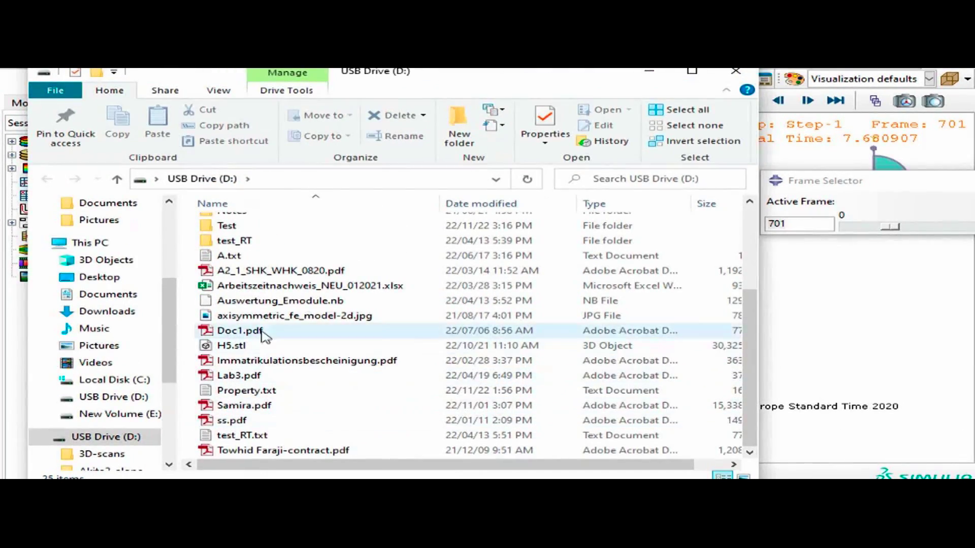
click(264, 315)
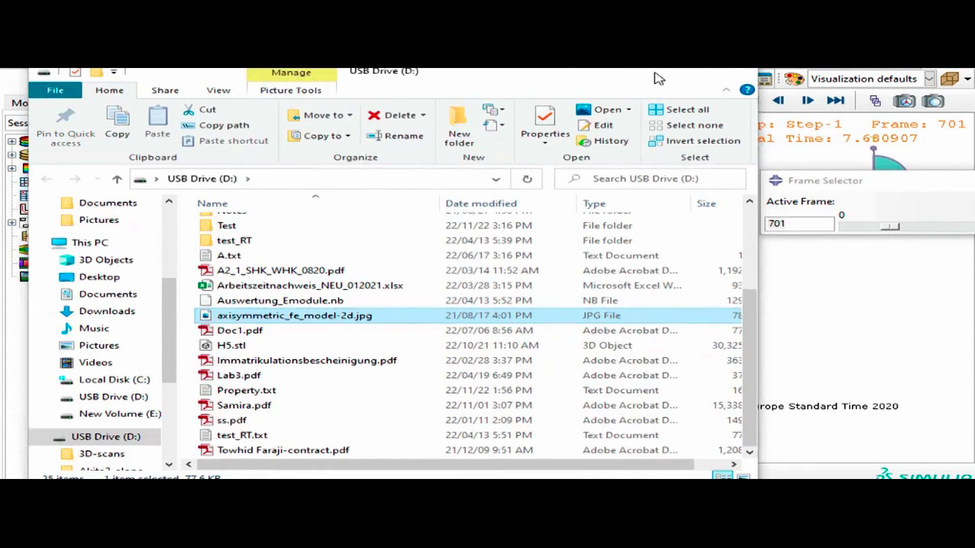
click(649, 71)
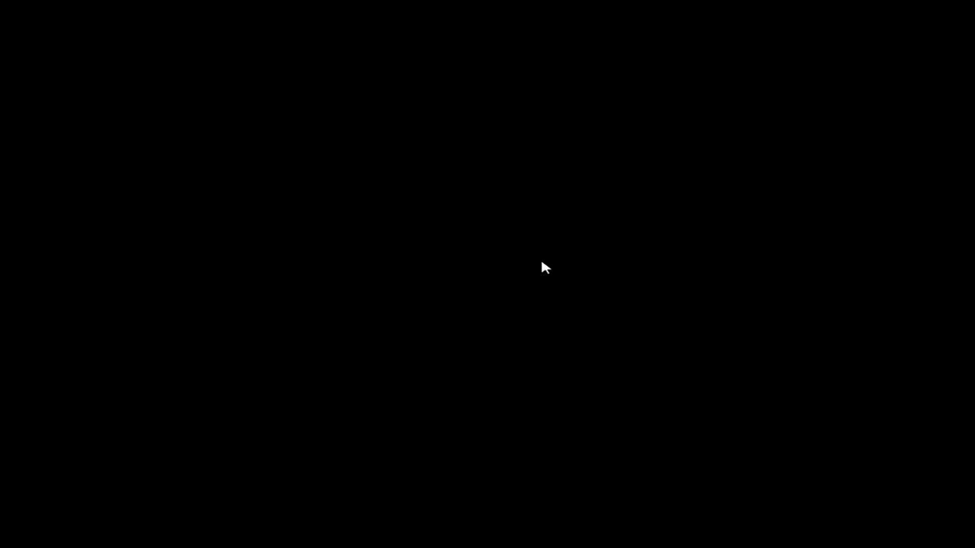
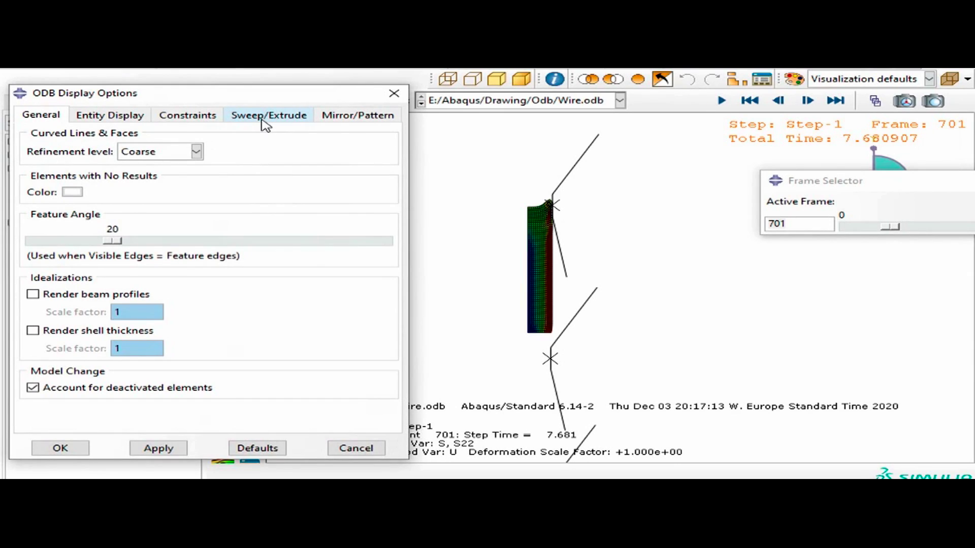
- In the ODB display options, enable sweeping of both elements and analytical rigid surfaces from 0 to 270 degrees
click(266, 116)
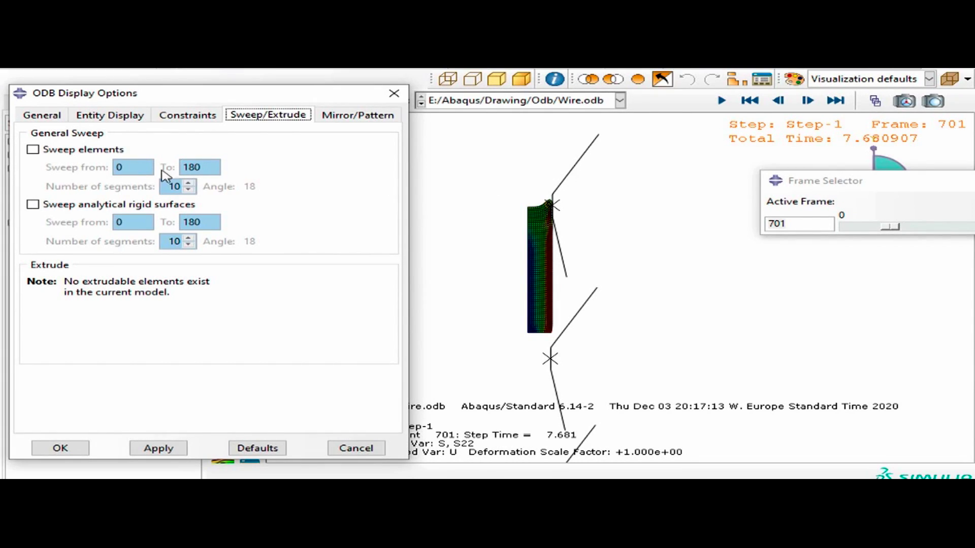
click(78, 151)
drag(211, 167, 185, 161)
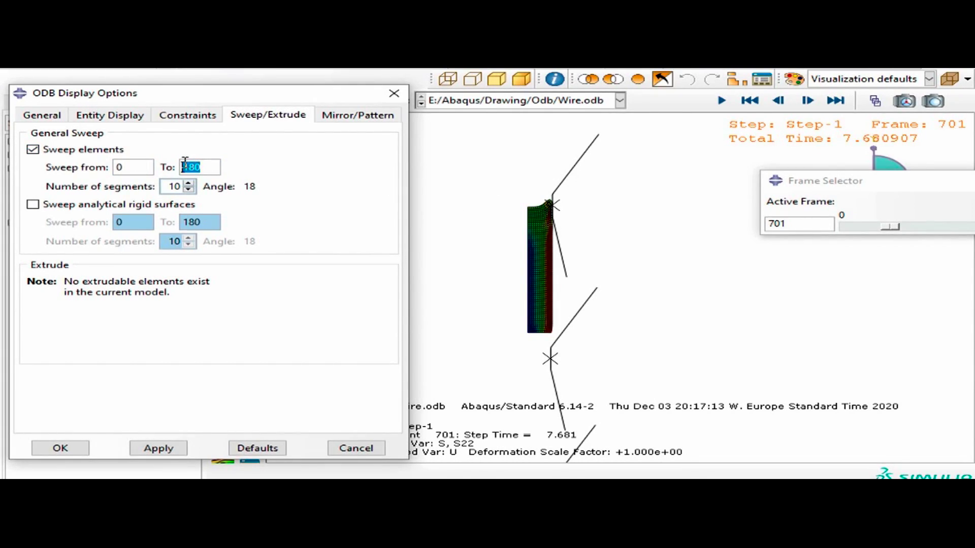
text(270)
click(120, 203)
drag(203, 220, 166, 224)
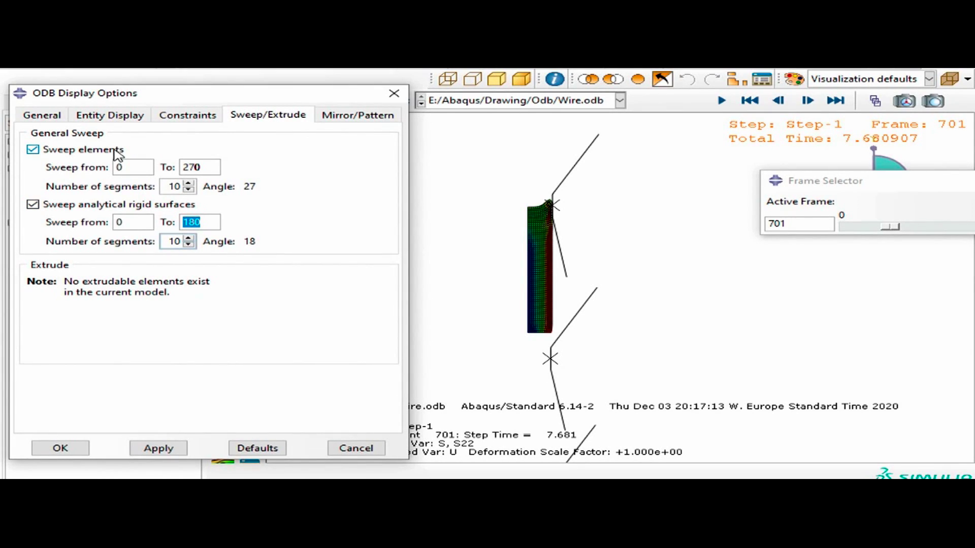
text(270)
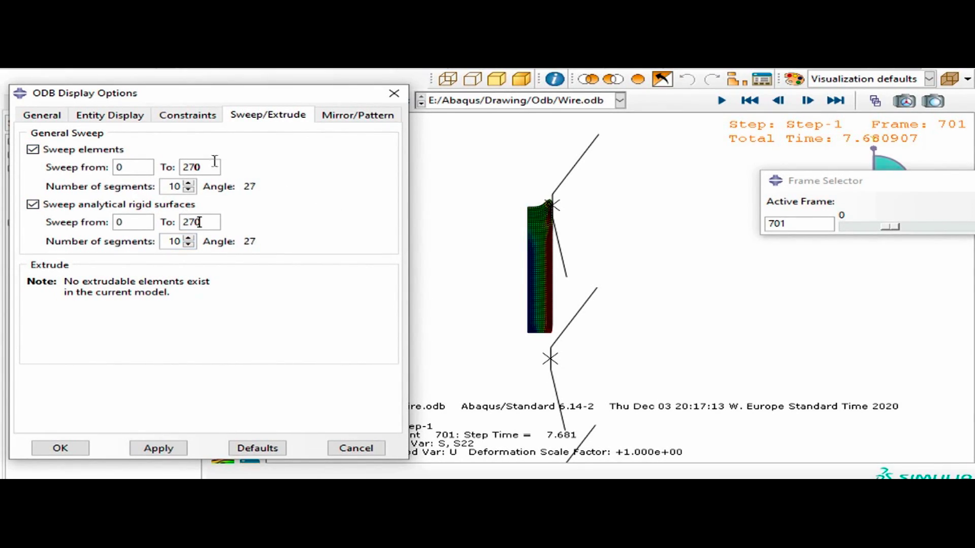
- Set the number of segments to 100 for both the element and the rigid surface sweep, and apply the options
double_click(175, 186)
text(1000)
double_click(170, 186)
text(100)
double_click(178, 241)
text(1)
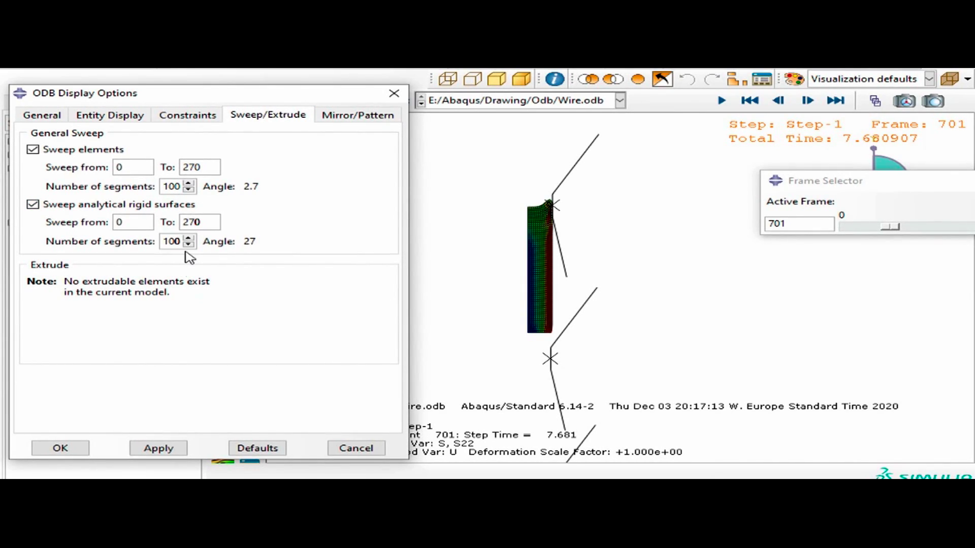
click(154, 449)
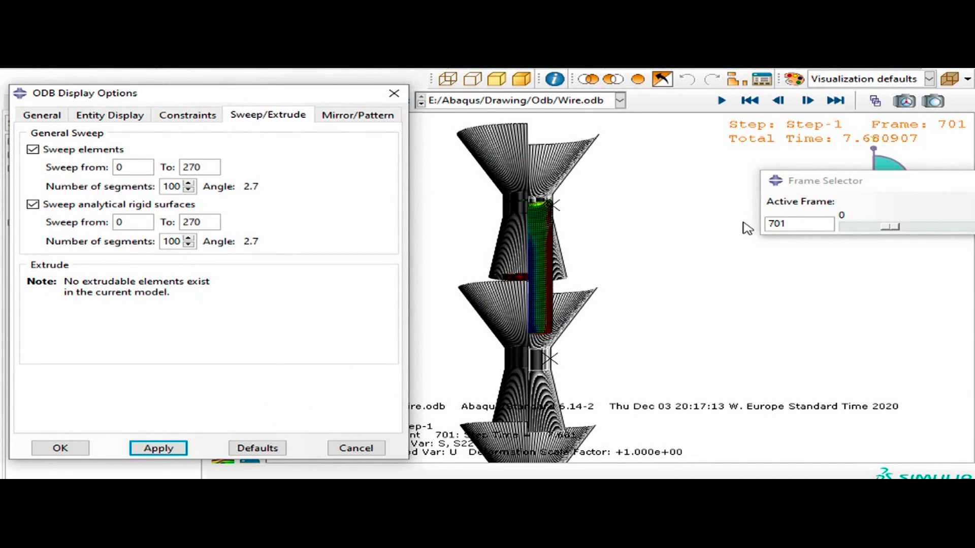
- Examine the S22 contour on the swept 3D wire inside the dies, and close the ODB display options
ctrl+alt+drag(629, 265, 673, 255)
scroll(666, 226, up, 10)
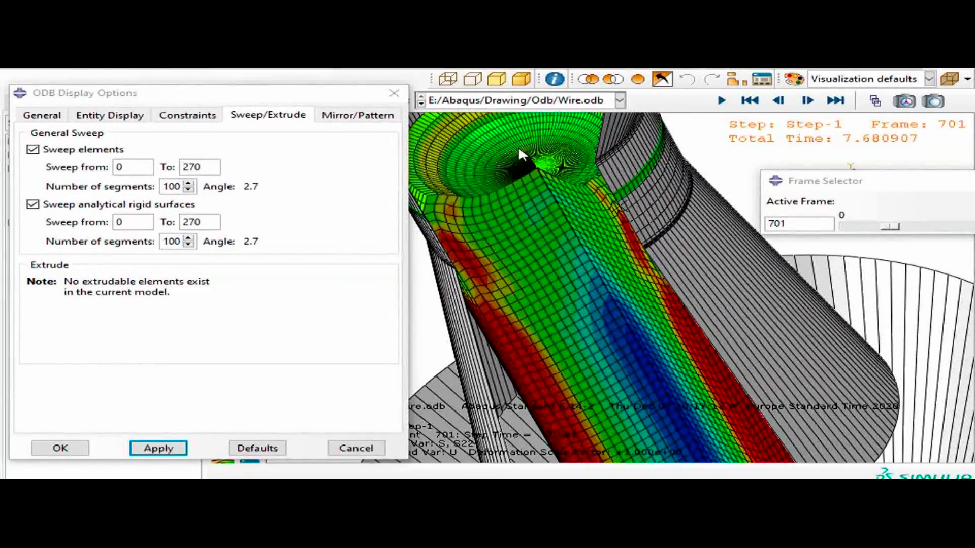
right_click(529, 164)
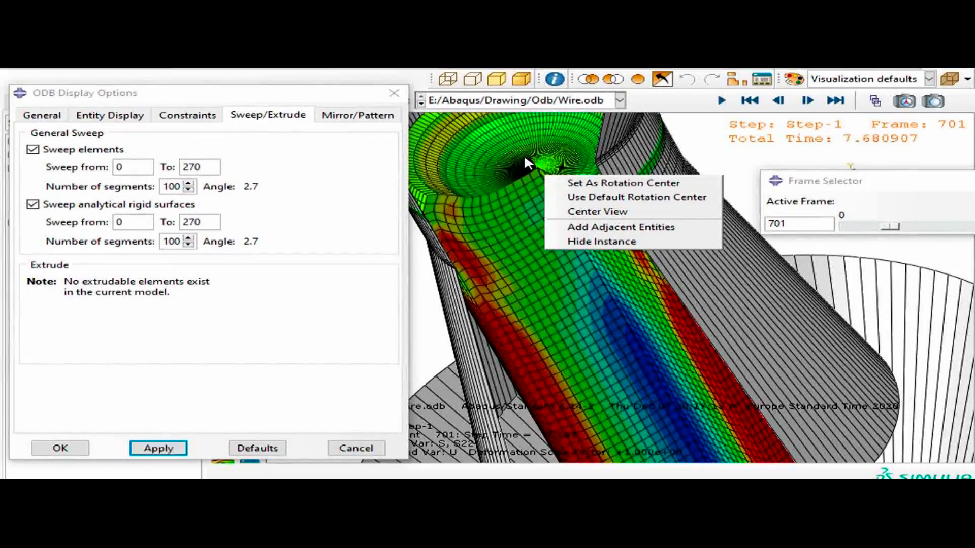
click(647, 155)
ctrl+alt+drag(609, 166, 663, 448)
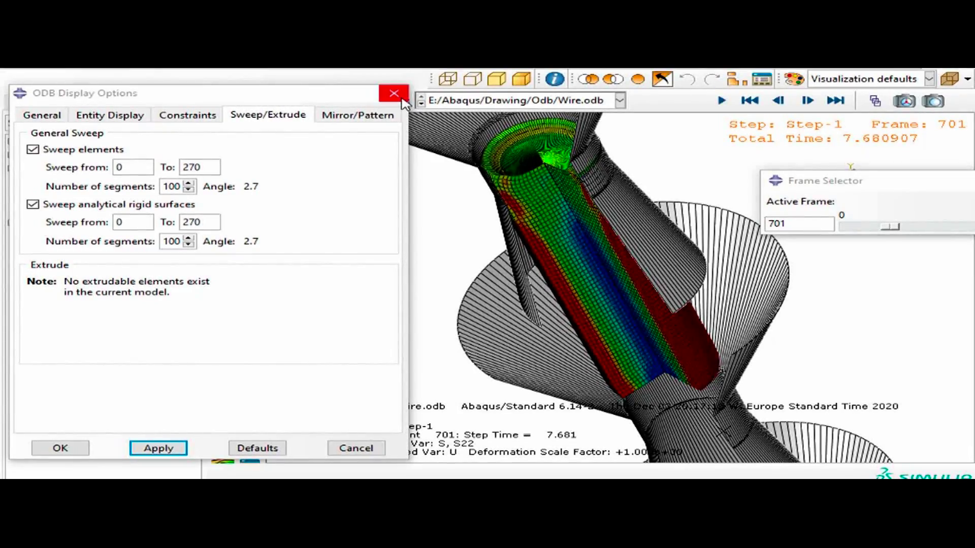
click(73, 448)
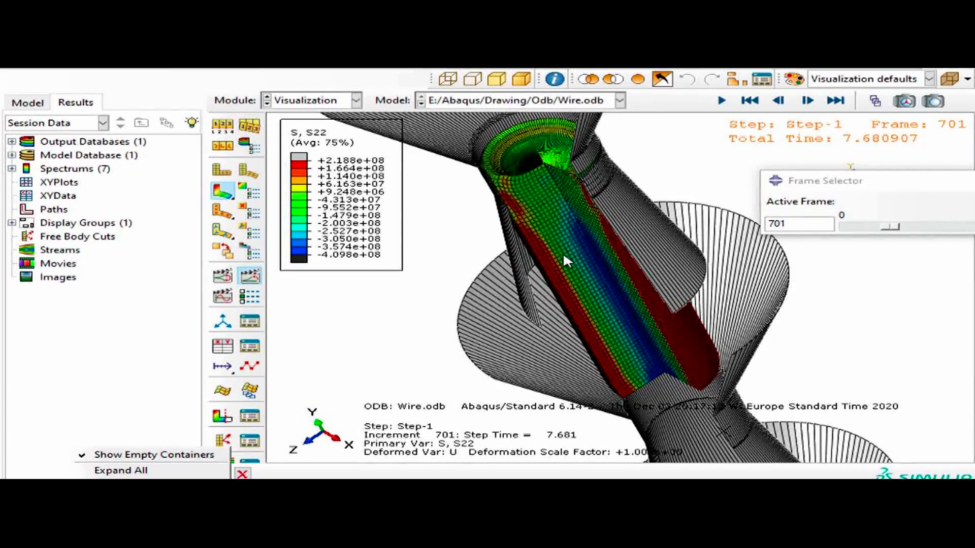
click(482, 233)
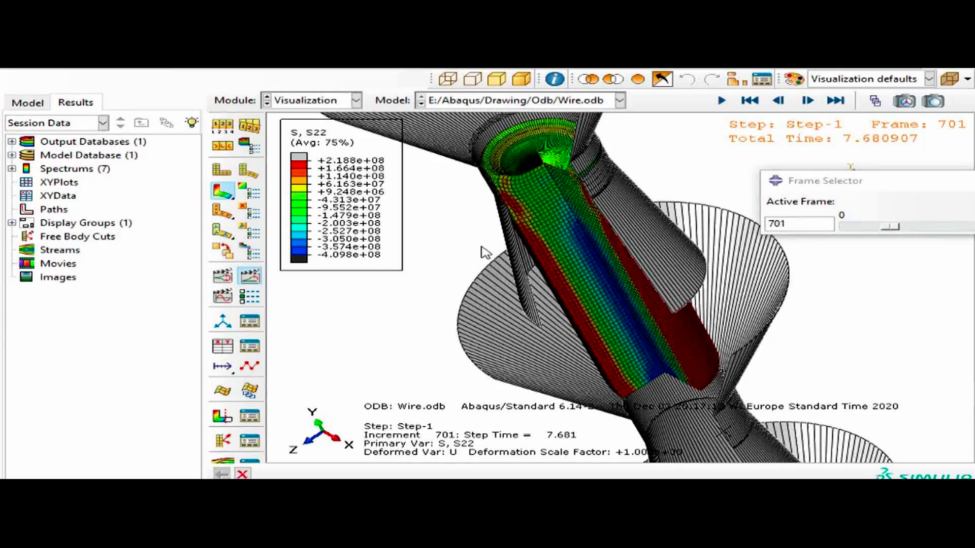
scroll(486, 252, down, 6)
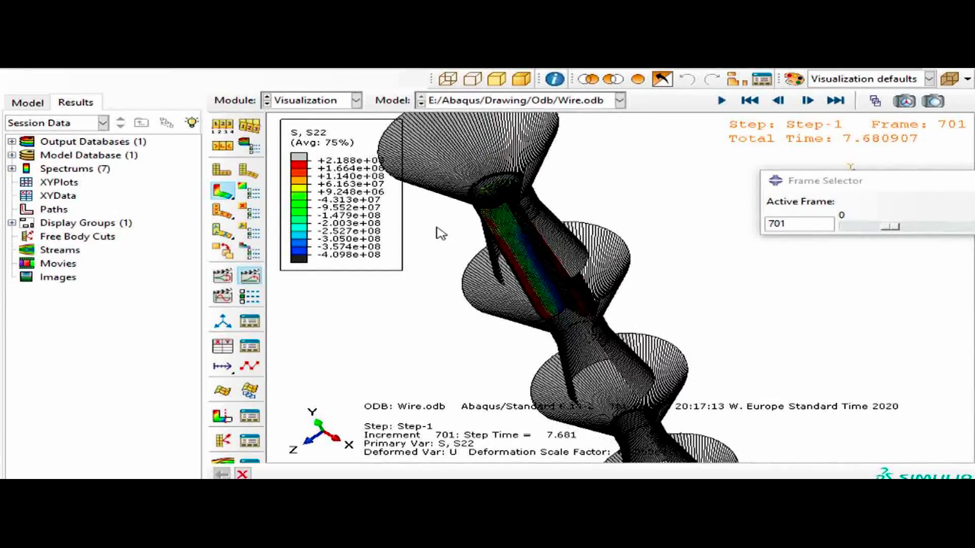
- Contour the plastic strain PE as Max. In-Plane Principal on the swept wire and review its available components
click(307, 100)
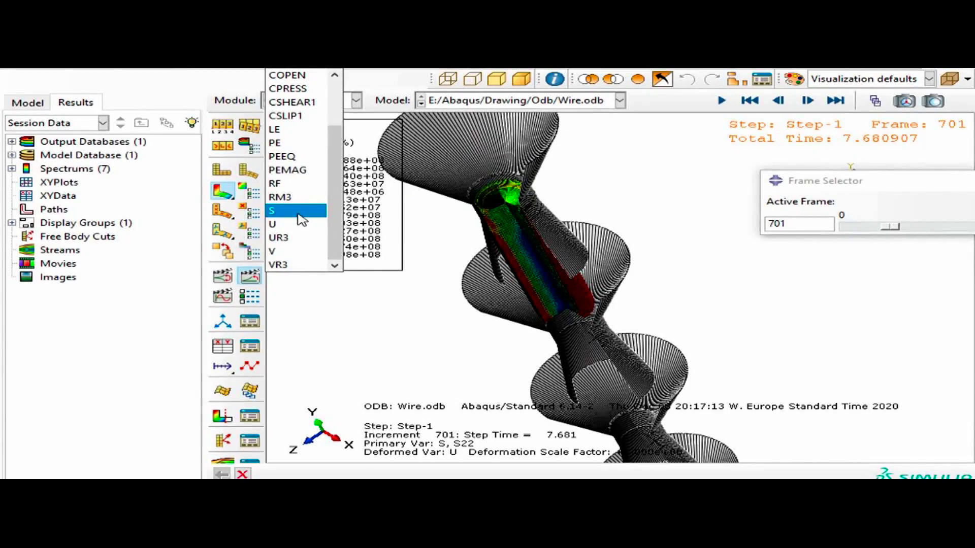
click(292, 144)
click(385, 100)
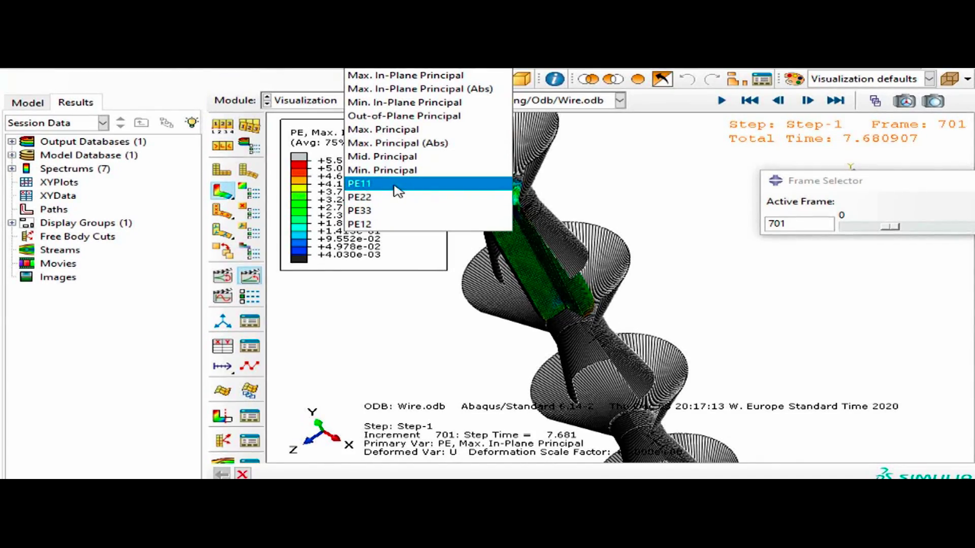
click(687, 212)
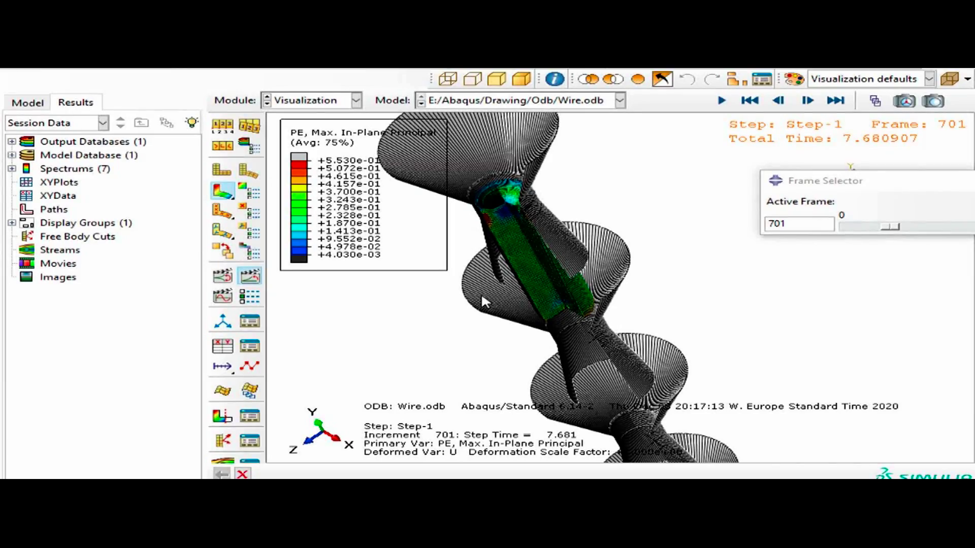
ctrl+alt+drag(480, 293, 498, 251)
scroll(511, 262, up, 3)
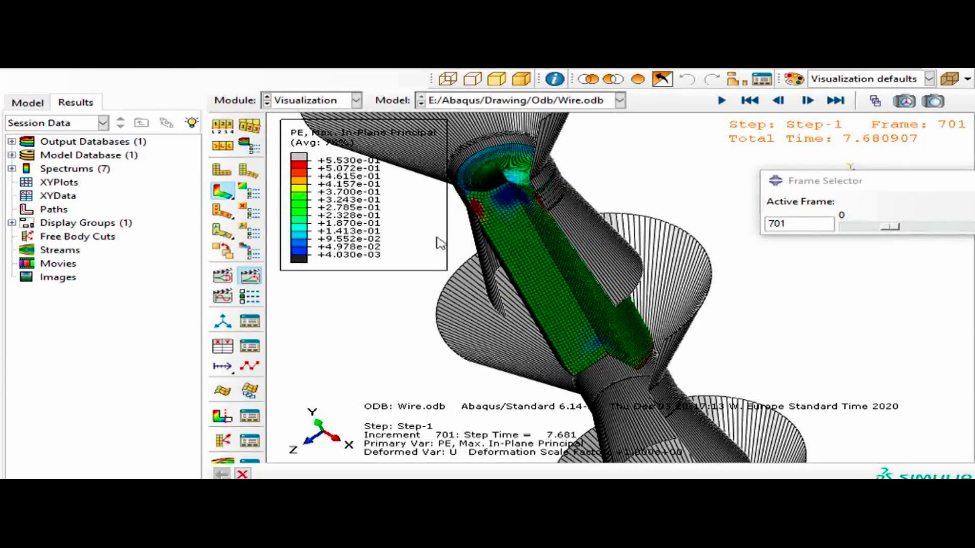
- Turn off the sweep of elements and analytical rigid surfaces in the ODB display options
click(87, 62)
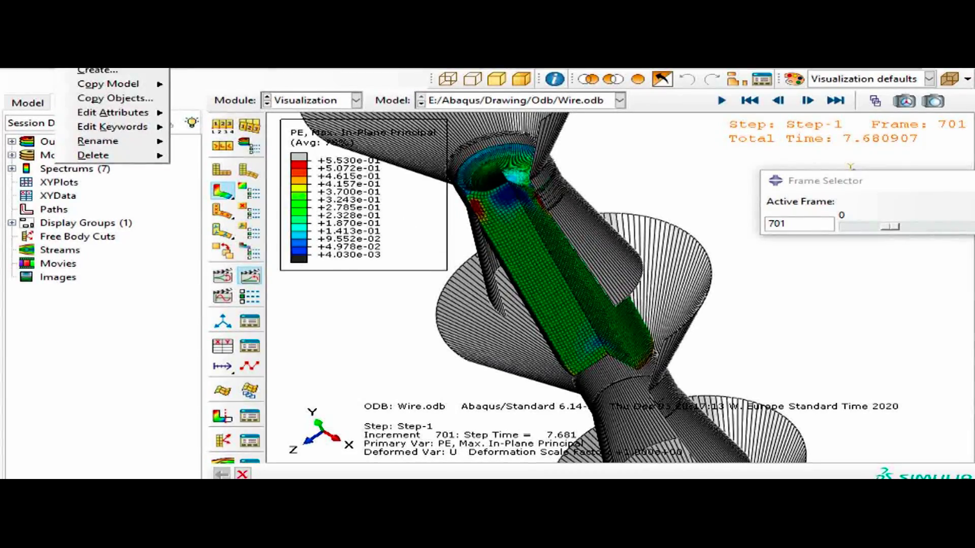
mouse_move(175, 62)
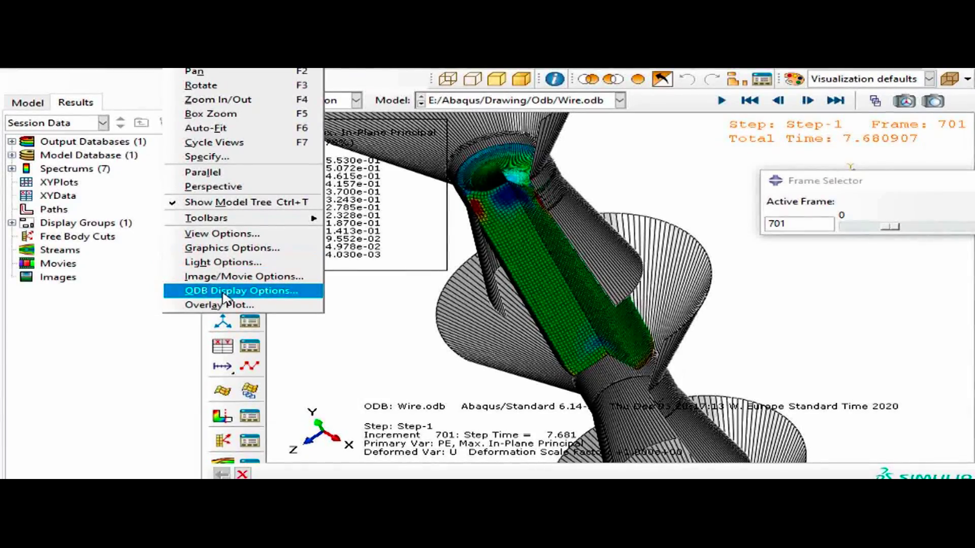
click(224, 297)
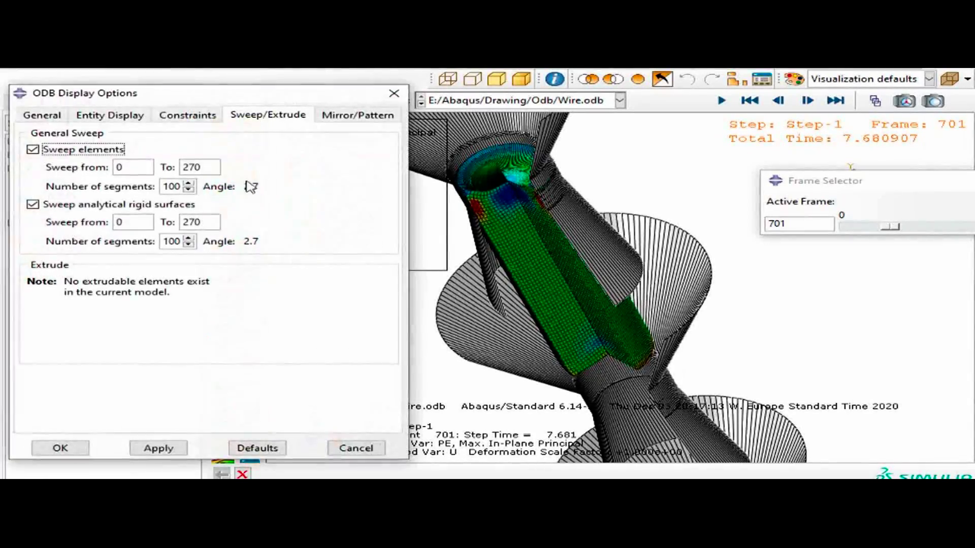
click(60, 151)
click(50, 206)
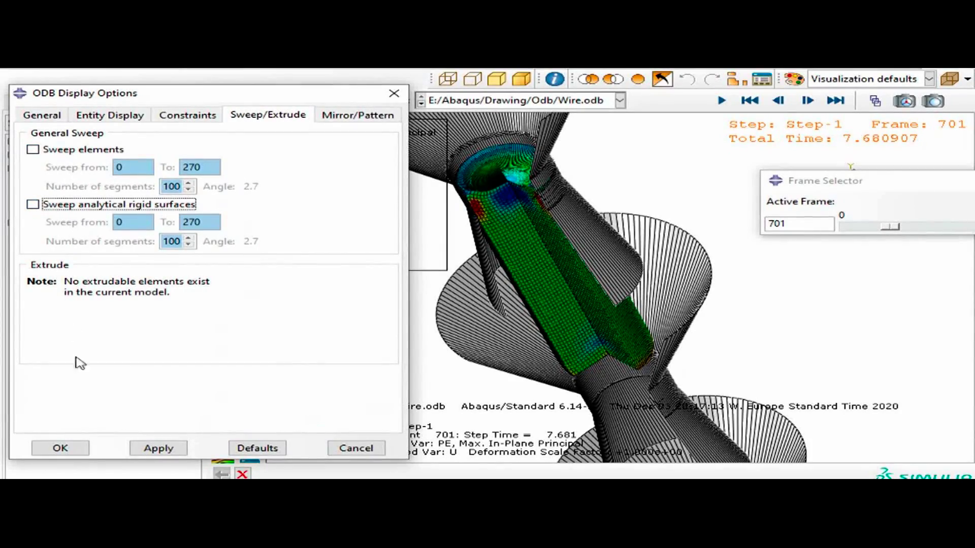
click(76, 450)
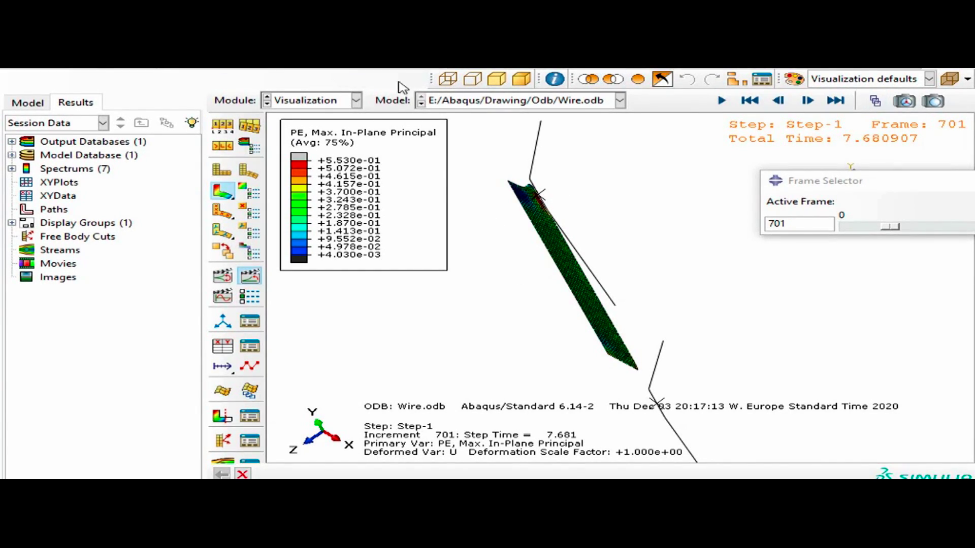
scroll(737, 293, up, 2)
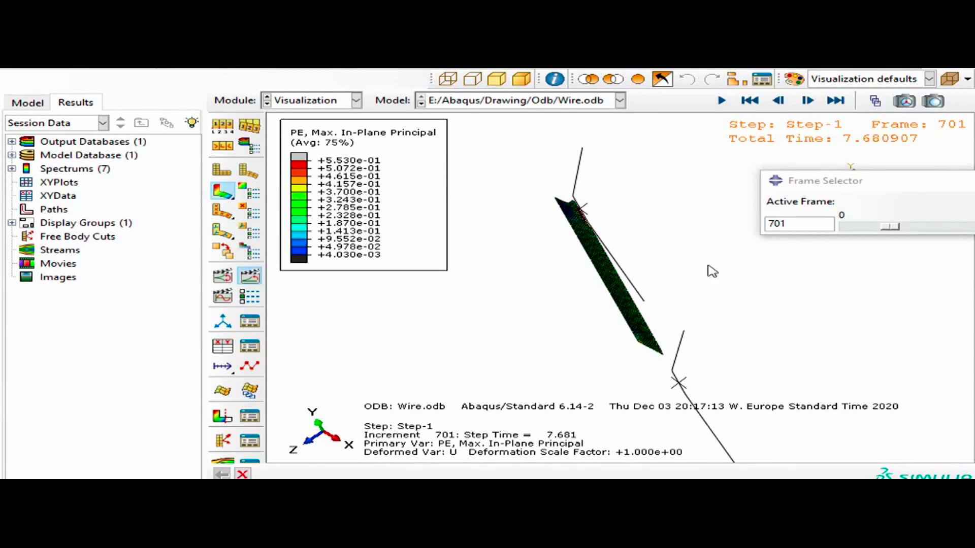
key(alt+space)
key(Escape)
ctrl+alt+middle_drag(556, 200, 583, 203)
ctrl+alt+drag(583, 202, 500, 163)
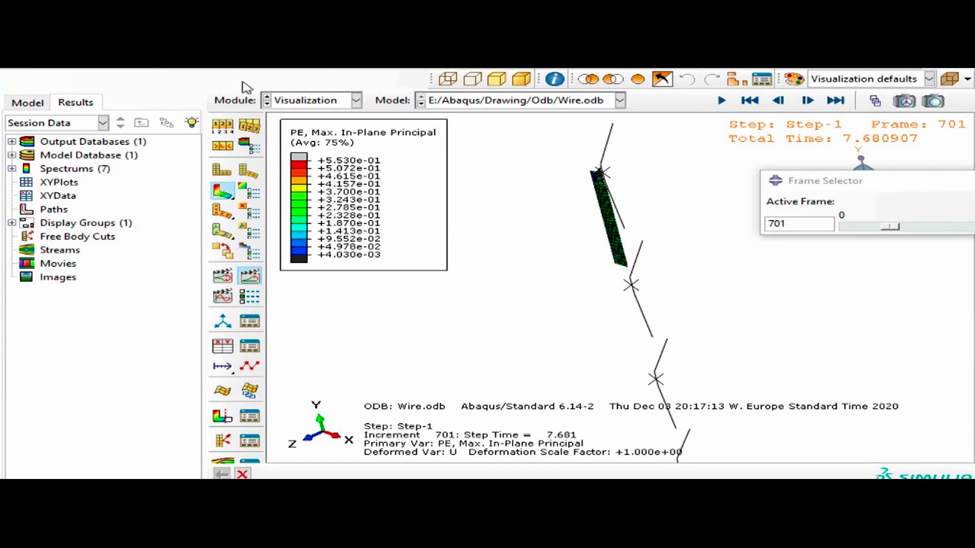
click(218, 41)
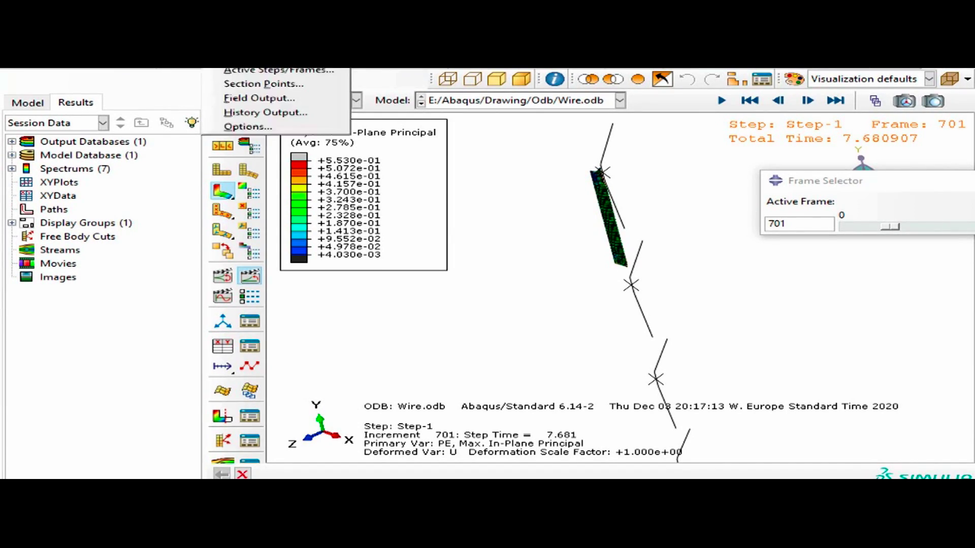
mouse_move(122, 51)
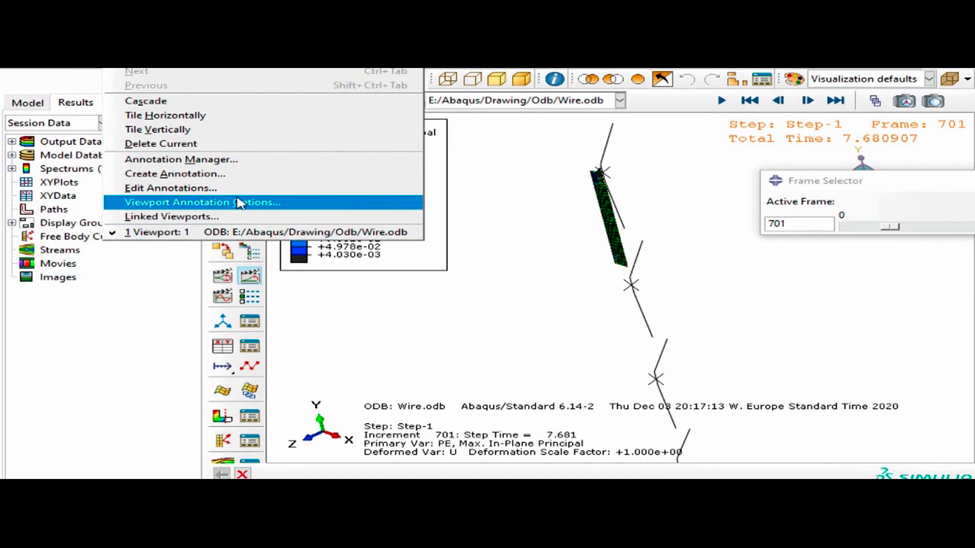
click(218, 204)
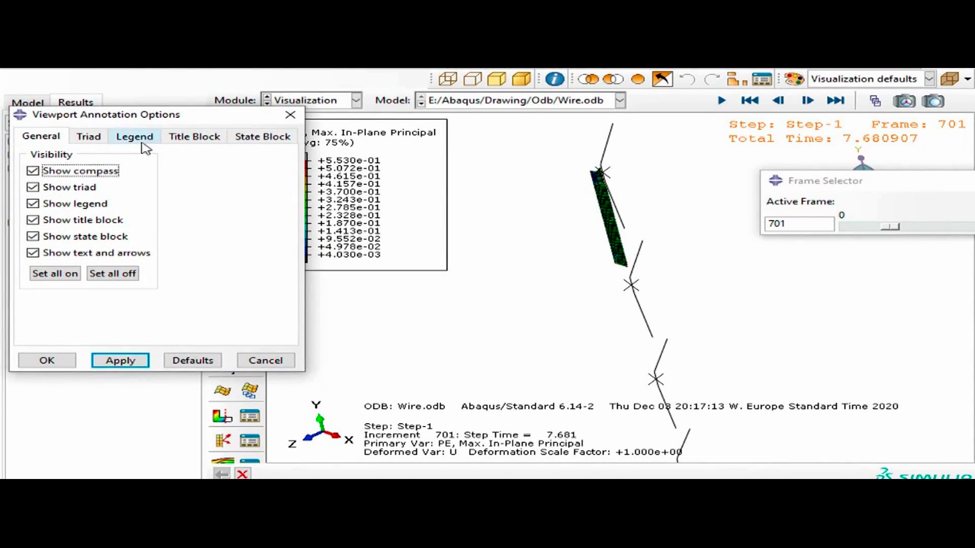
click(290, 115)
click(274, 63)
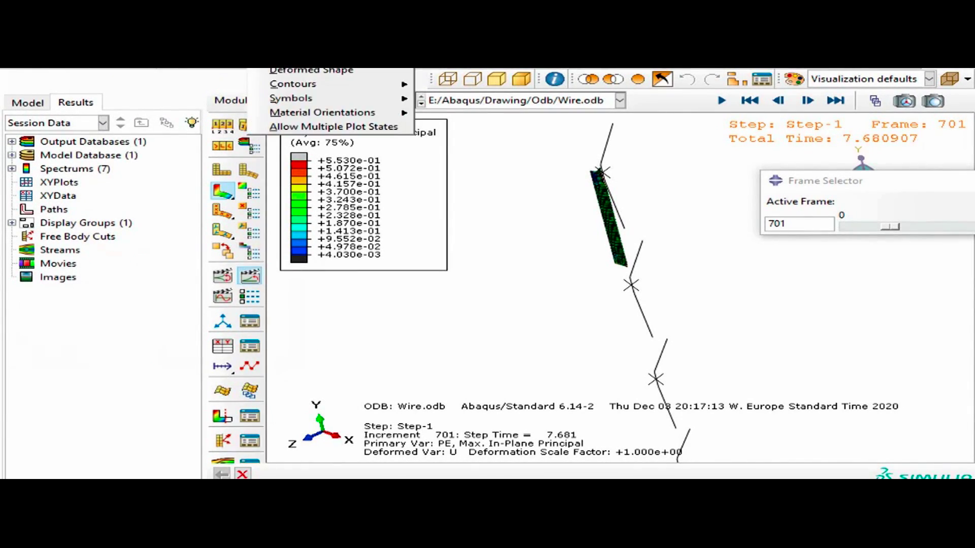
mouse_move(175, 63)
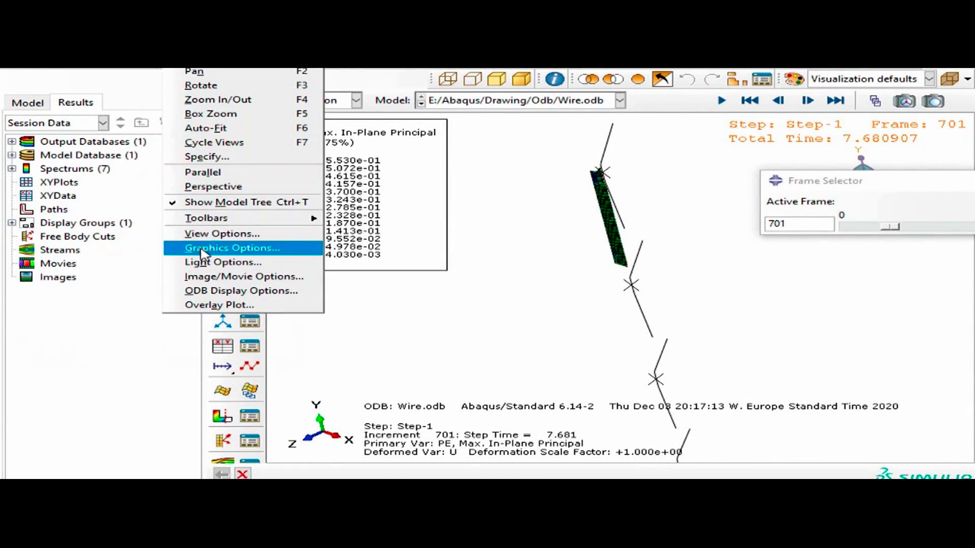
mouse_move(228, 218)
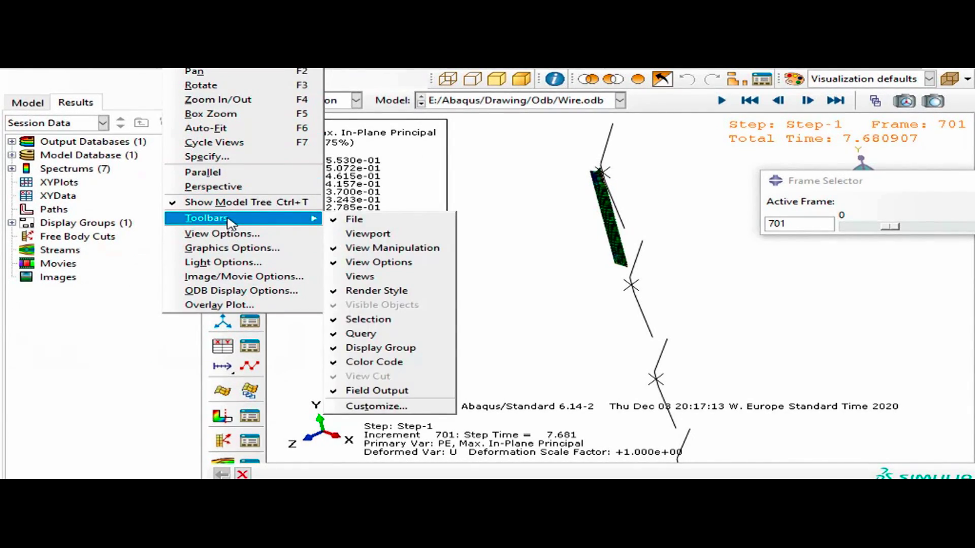
click(409, 233)
click(832, 168)
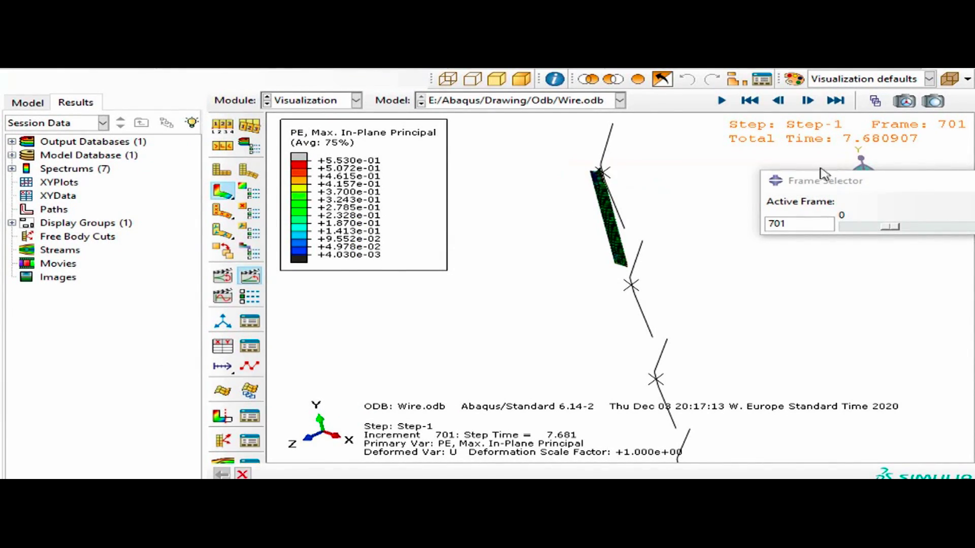
- Display the Views toolbar and dock it alongside the other toolbars
click(175, 63)
mouse_move(266, 219)
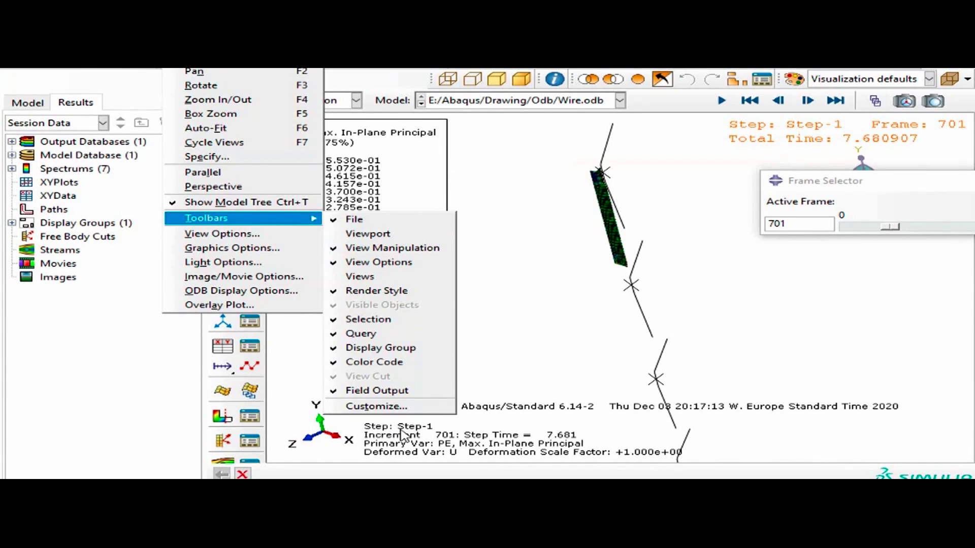
click(360, 276)
drag(647, 143, 180, 79)
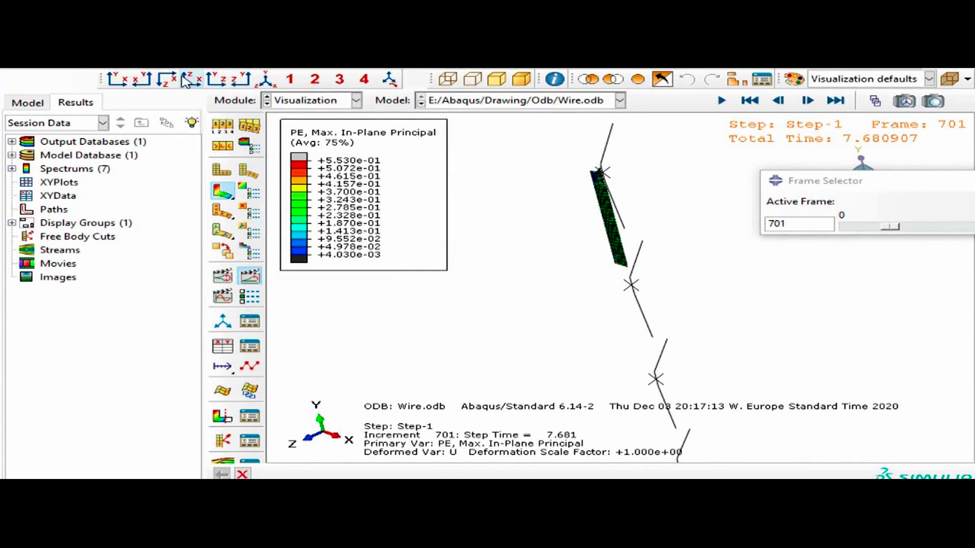
- Orient the model to the front XY view and examine the plastic strain contour on the wire section
click(124, 82)
scroll(619, 234, up, 10)
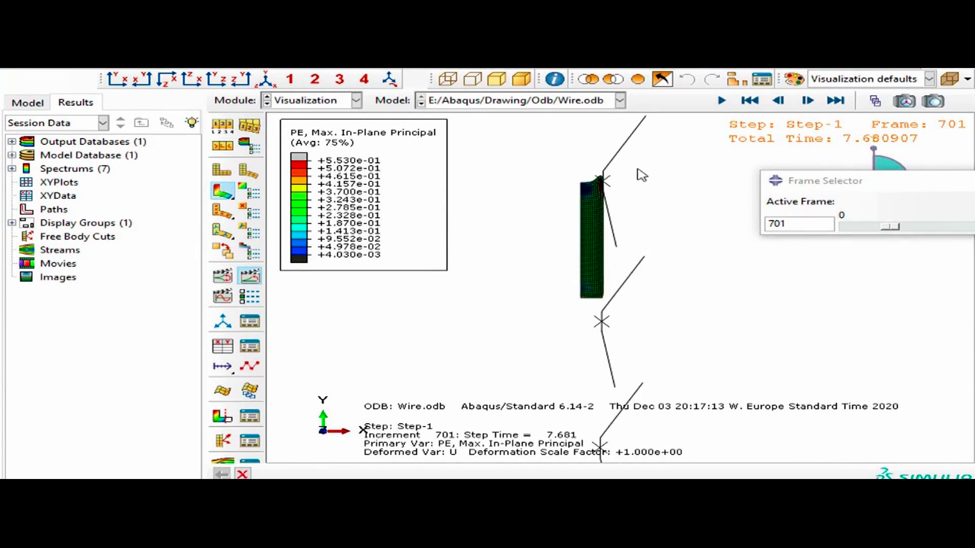
scroll(611, 217, down, 1)
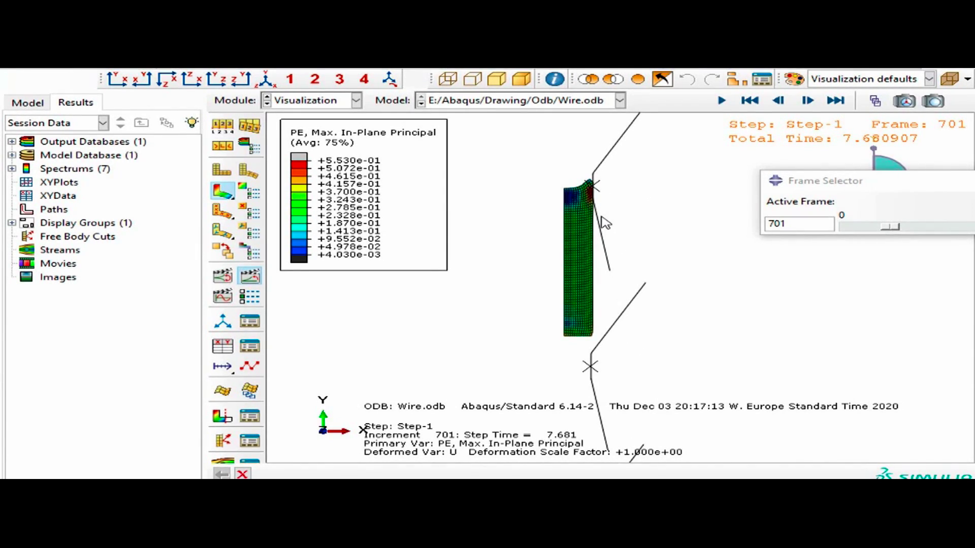
scroll(604, 222, up, 4)
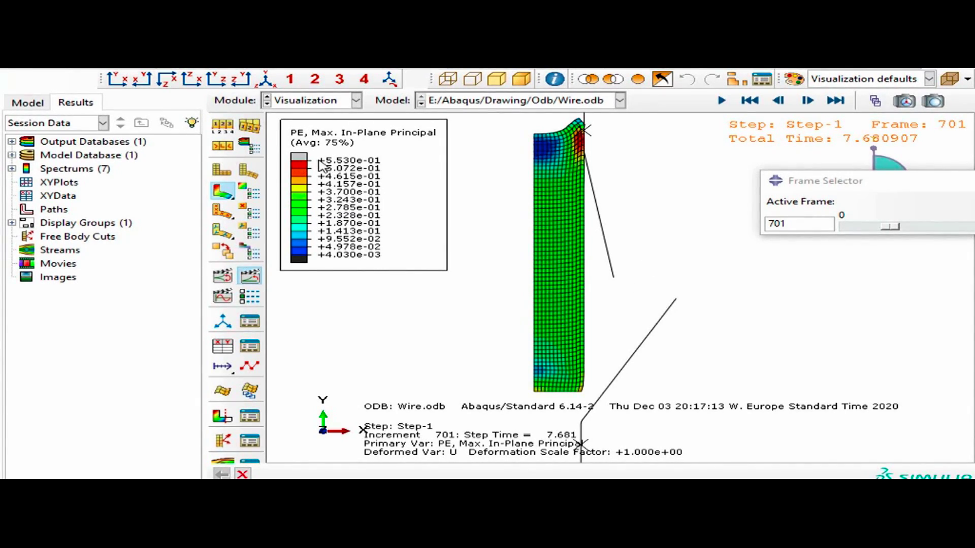
- Contour the Mises stress S on the wire and examine its distribution across the section
click(290, 71)
click(294, 212)
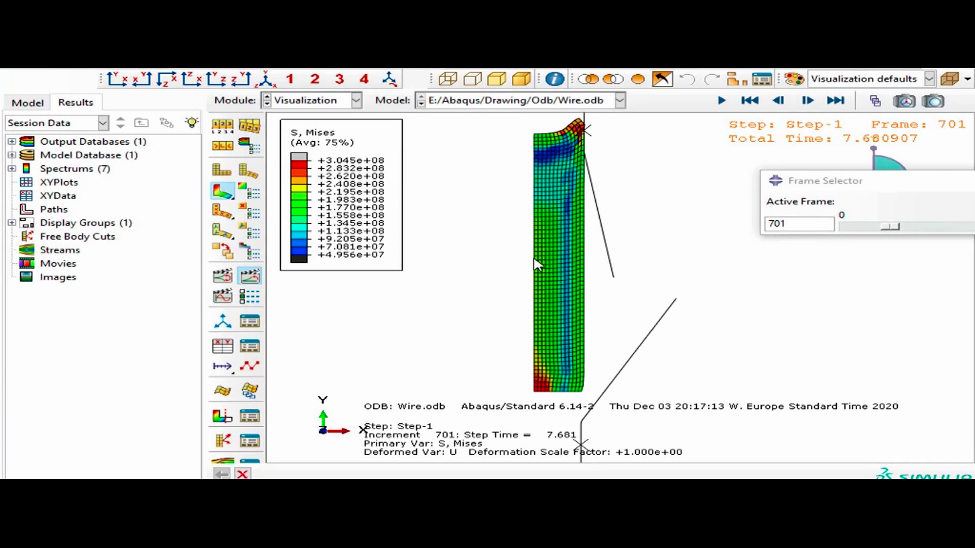
scroll(564, 266, up, 5)
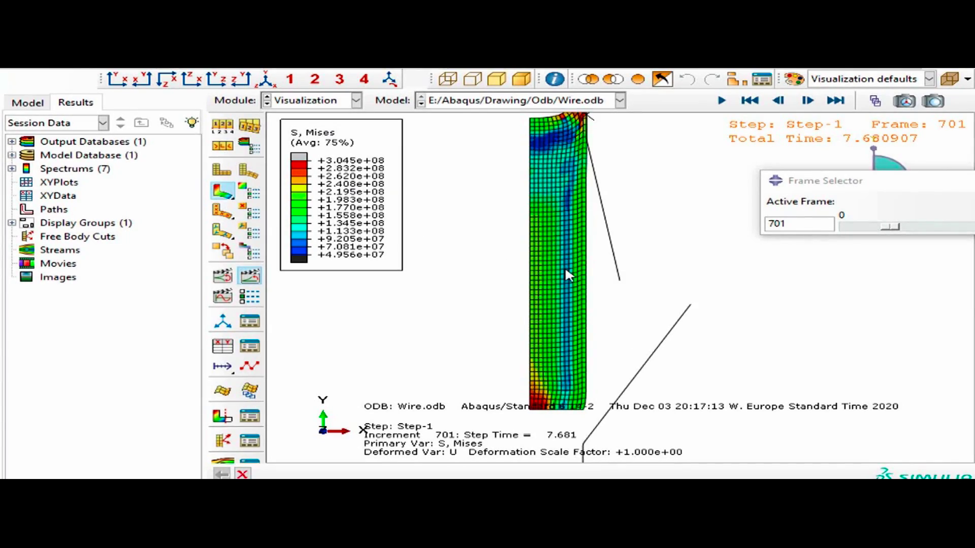
scroll(561, 266, down, 3)
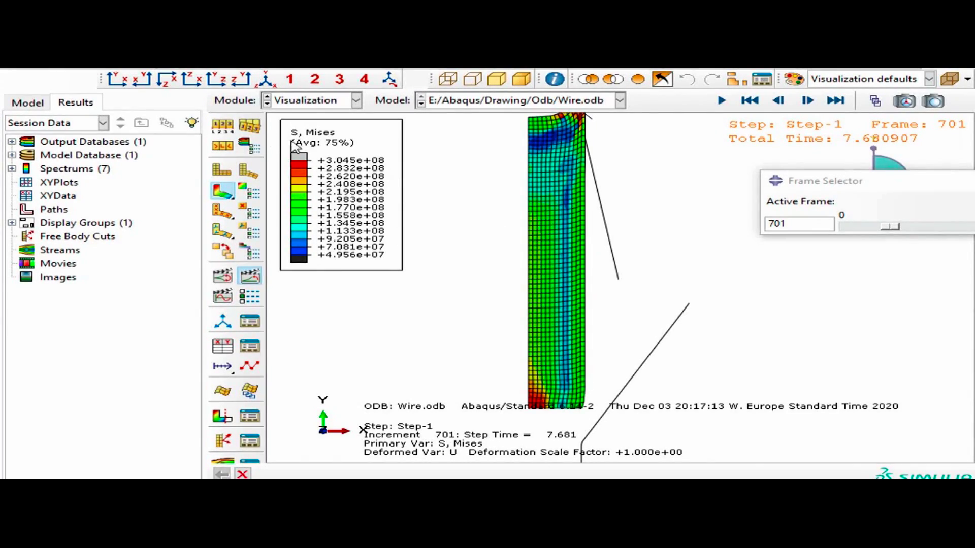
- Set the visible edges to Feature edges in the common plot options, apply, and close the options after reviewing the other settings
click(227, 130)
drag(228, 138, 310, 110)
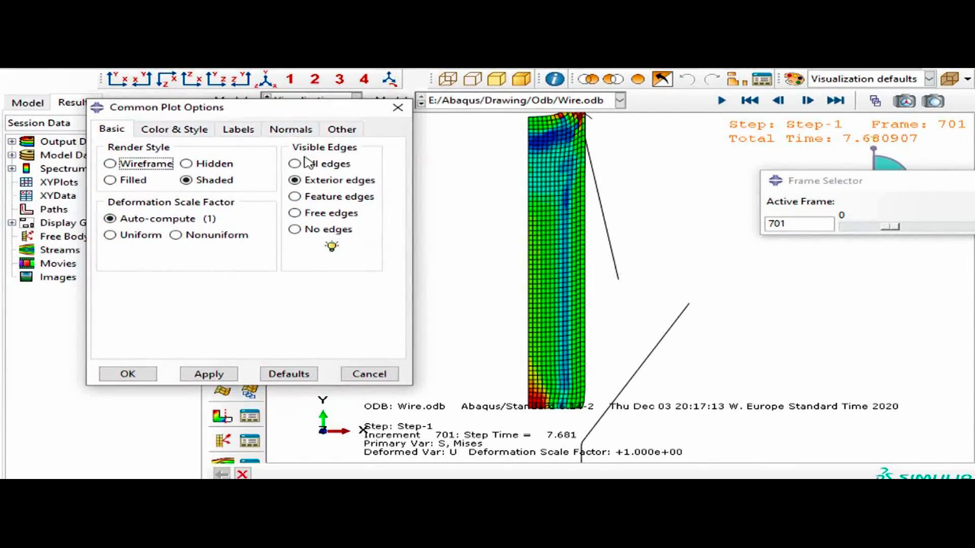
click(309, 199)
click(208, 374)
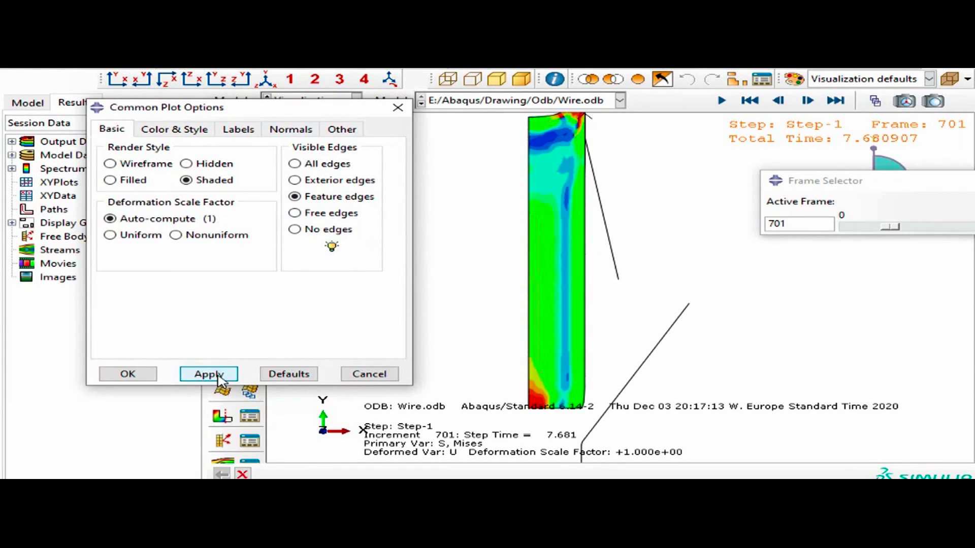
ctrl+alt+drag(534, 322, 552, 304)
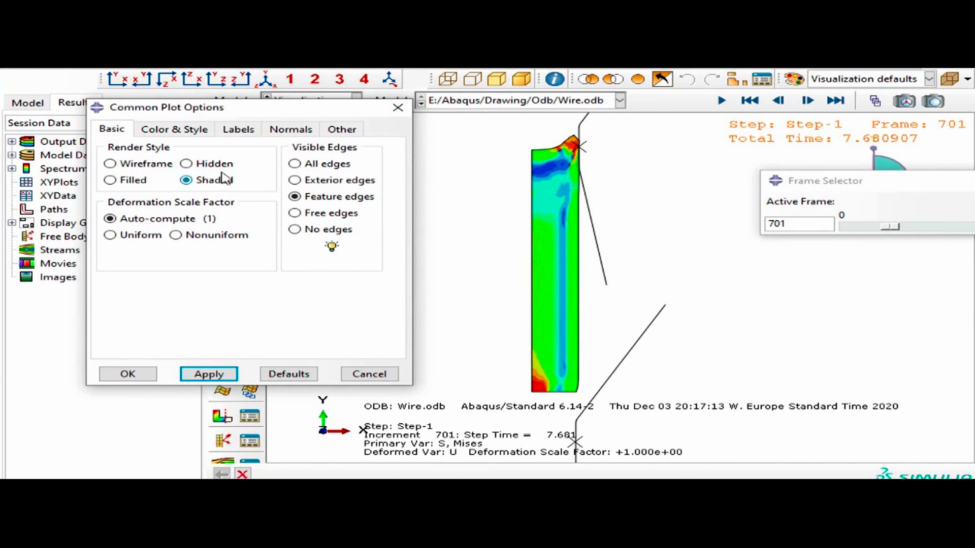
click(183, 130)
click(237, 130)
click(311, 130)
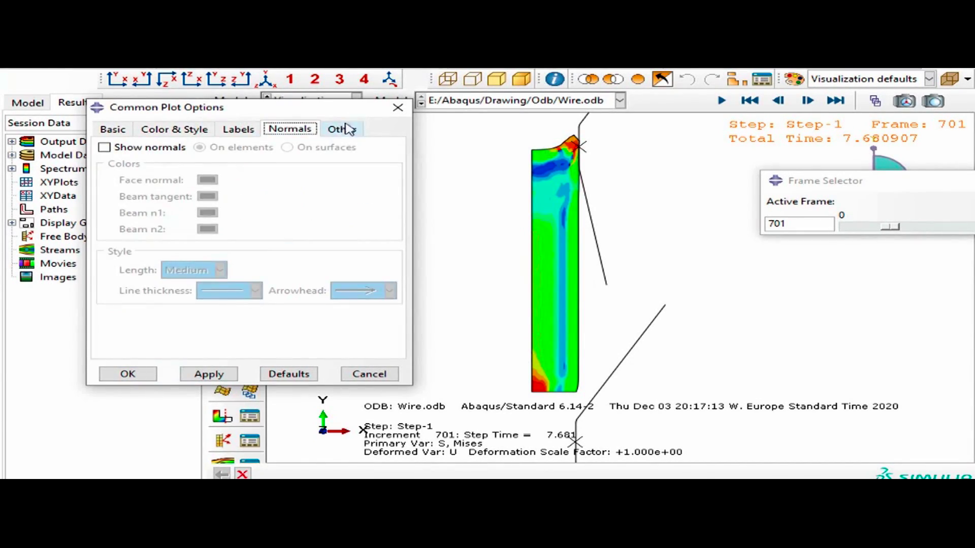
click(398, 107)
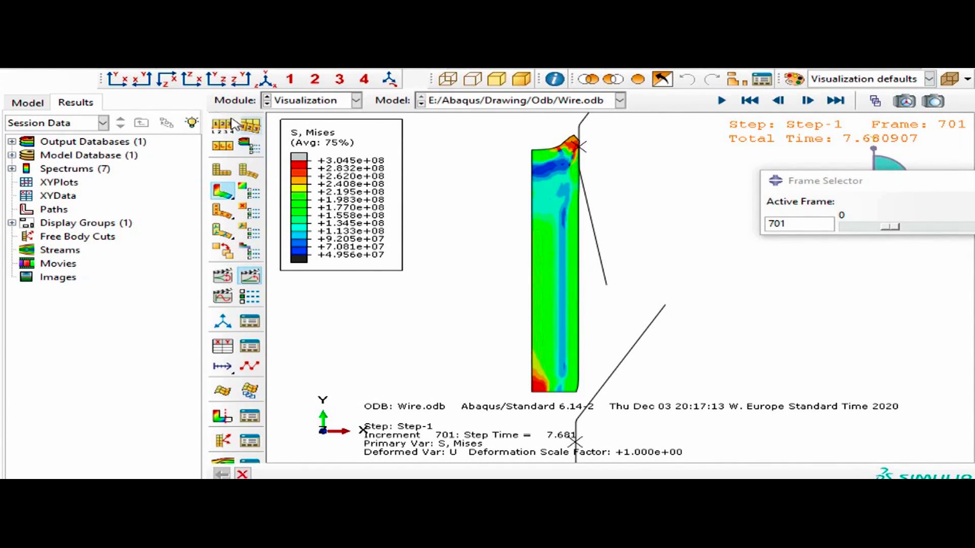
- Move the Frame Selector window clear of the view compass
click(122, 59)
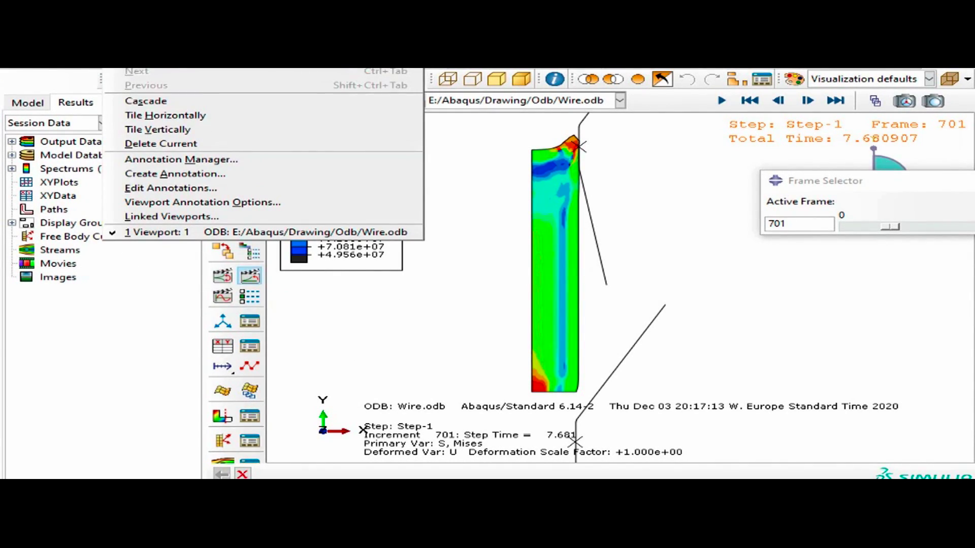
click(415, 374)
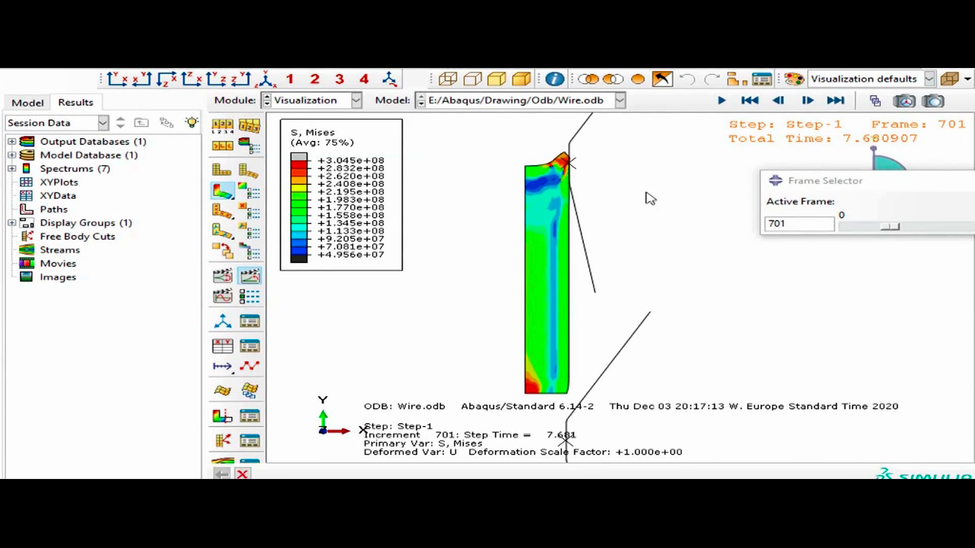
drag(874, 185, 878, 351)
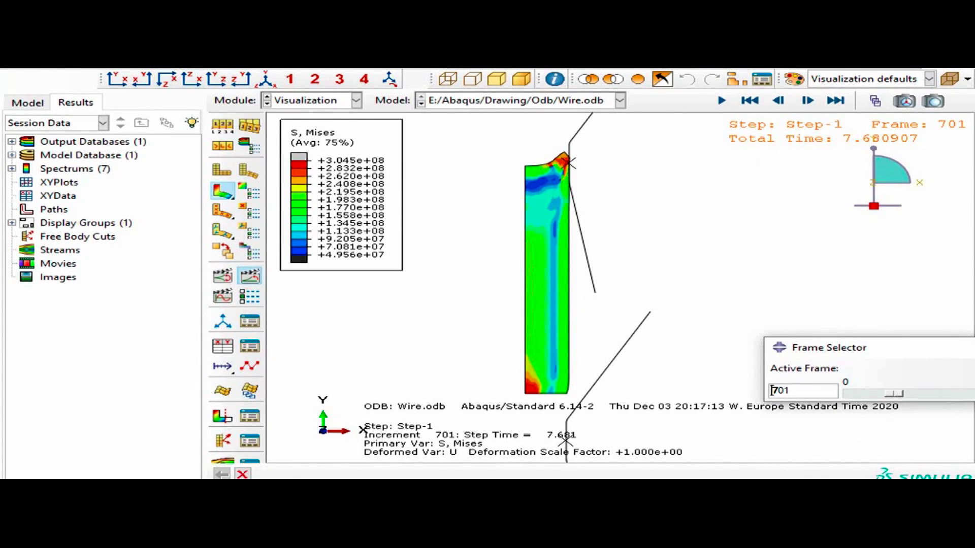
- Hide the title block, state block, and text and arrows in the viewport annotation options and apply
key(alt+w)
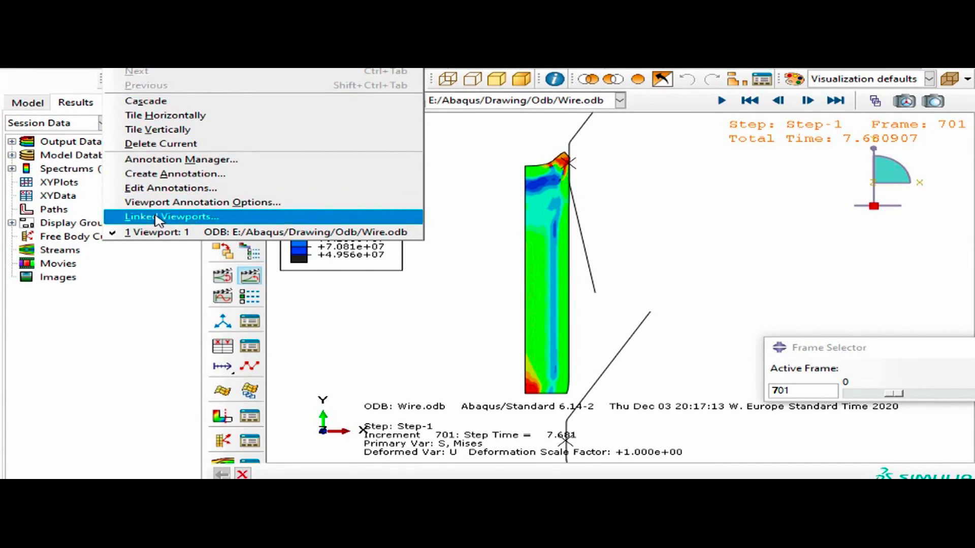
click(213, 203)
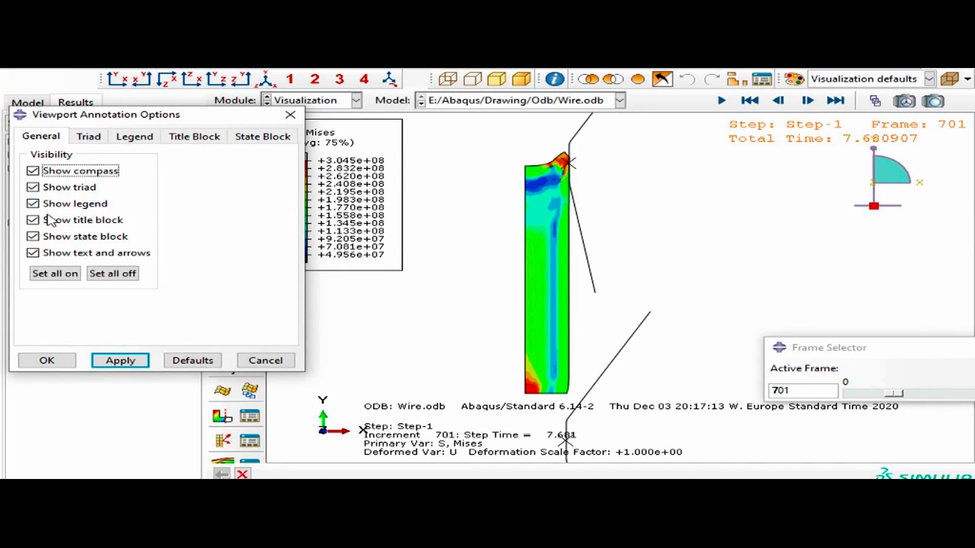
click(40, 255)
click(34, 237)
click(36, 221)
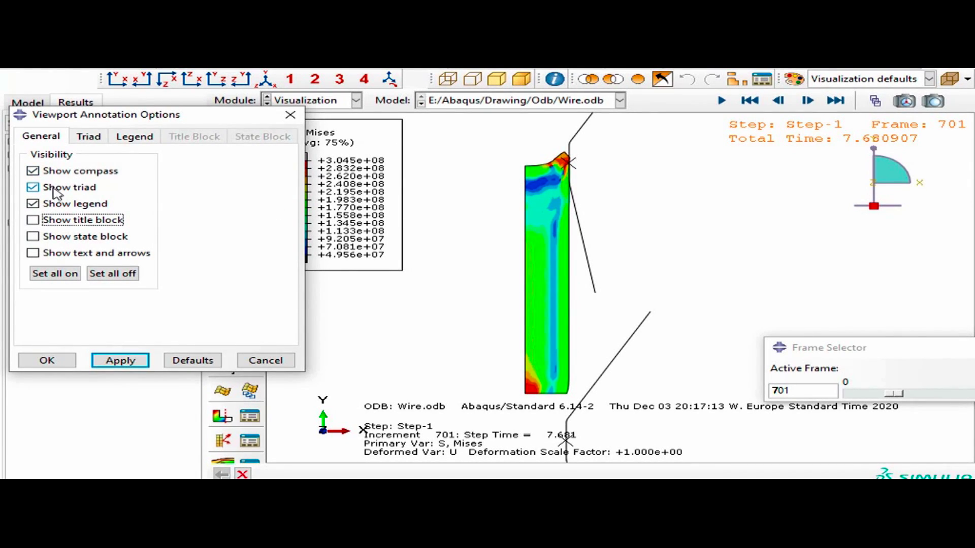
click(120, 361)
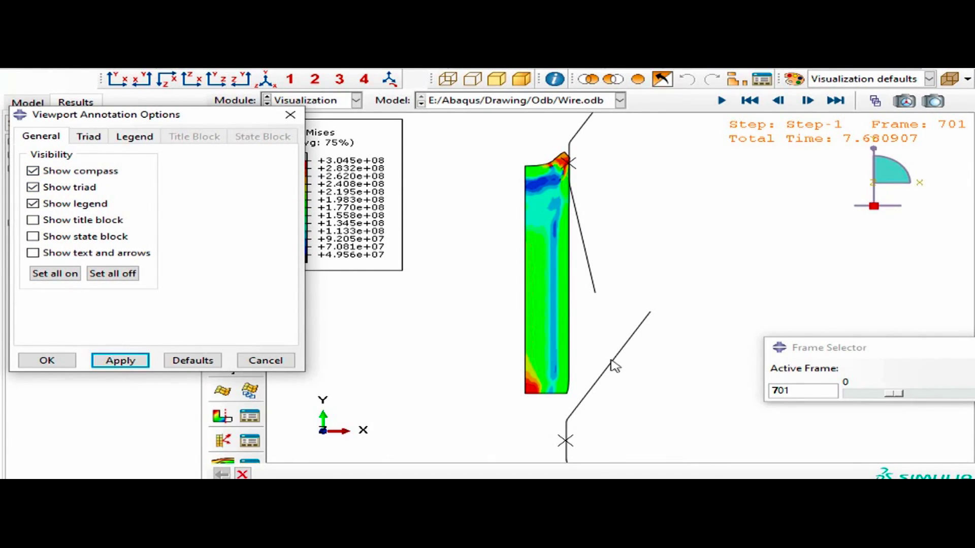
- Hide the compass, switch the triad off and back on, and apply the annotation visibility settings
click(79, 173)
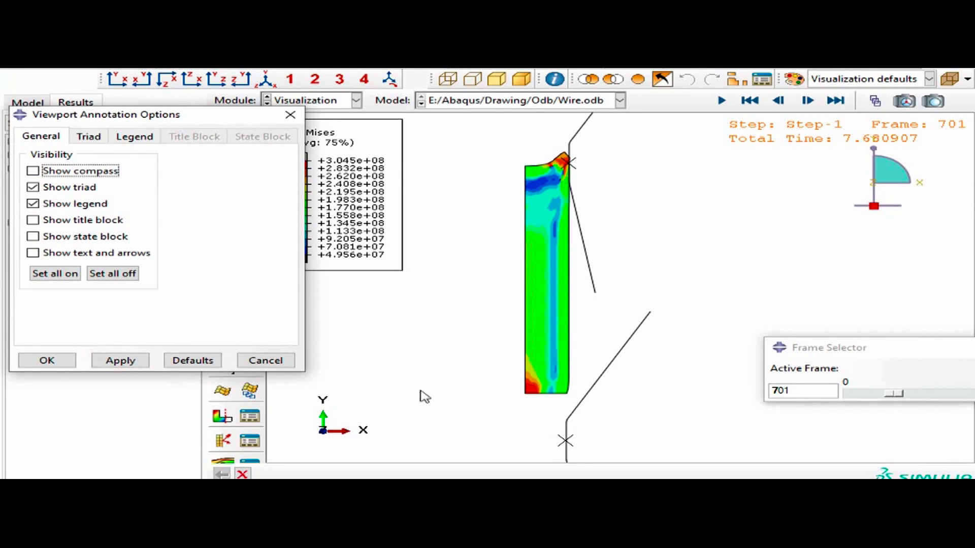
click(44, 188)
click(120, 359)
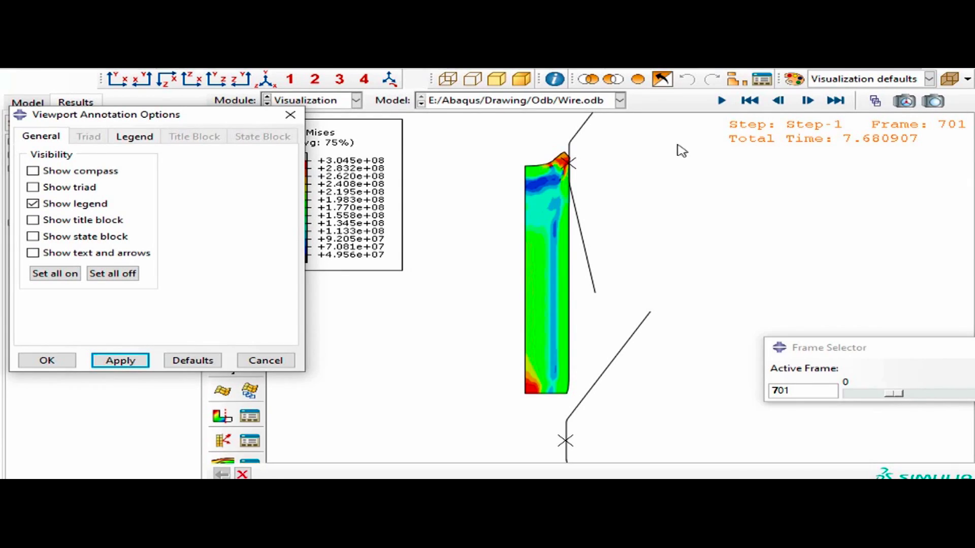
click(64, 189)
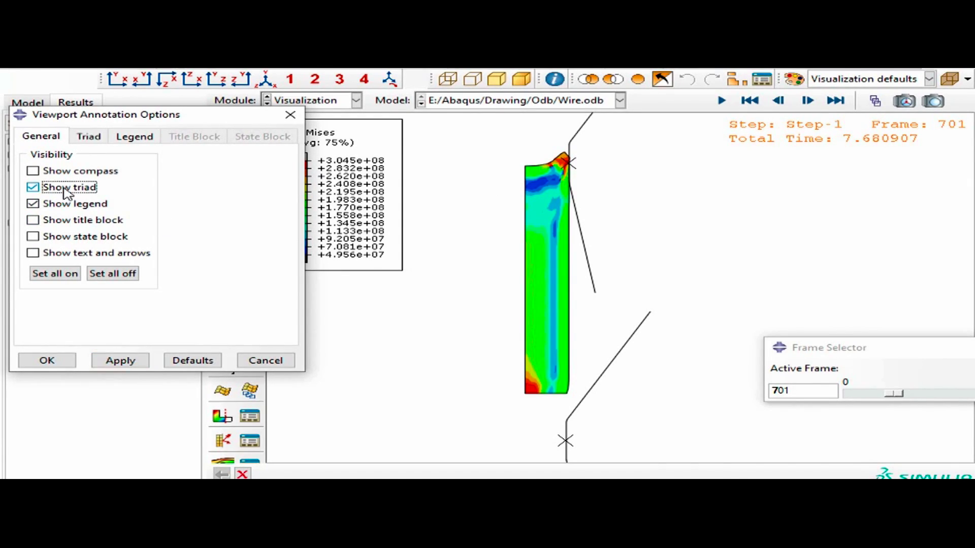
click(119, 363)
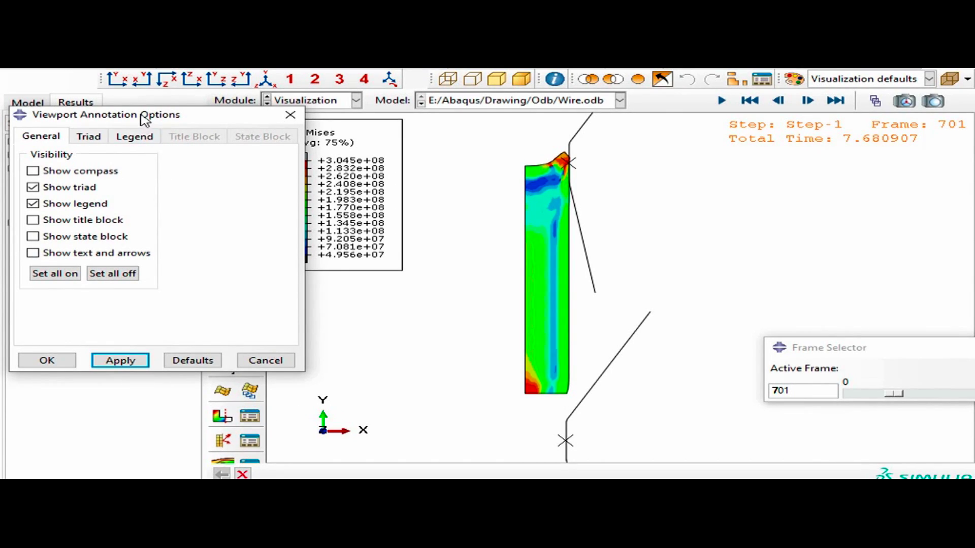
- Move the viewport annotation options clear of the legend and choose Arial as the legend's text font
drag(146, 120, 658, 83)
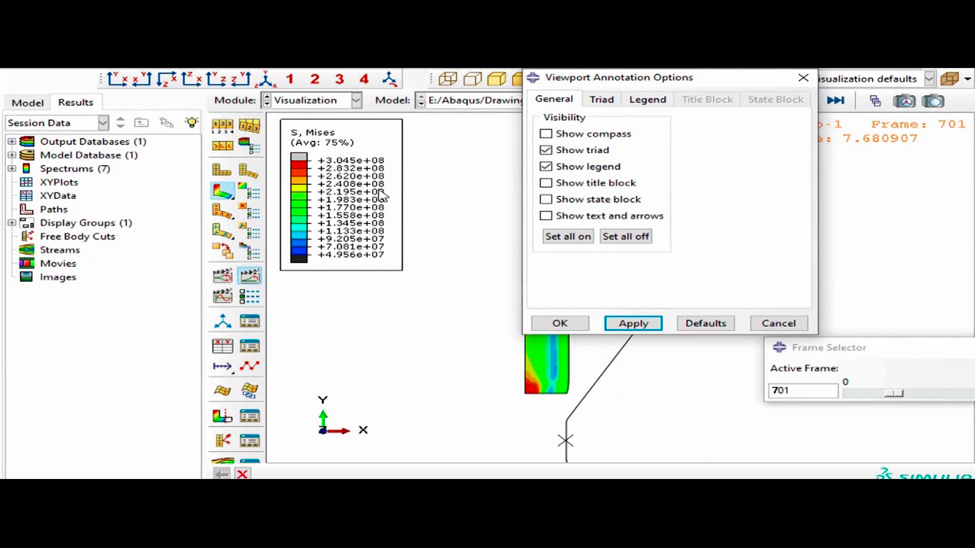
click(662, 100)
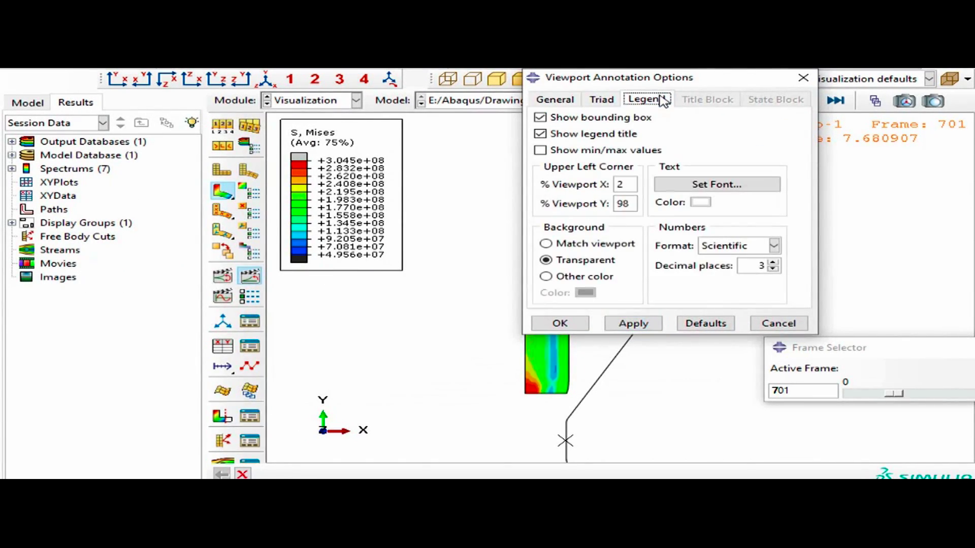
click(720, 185)
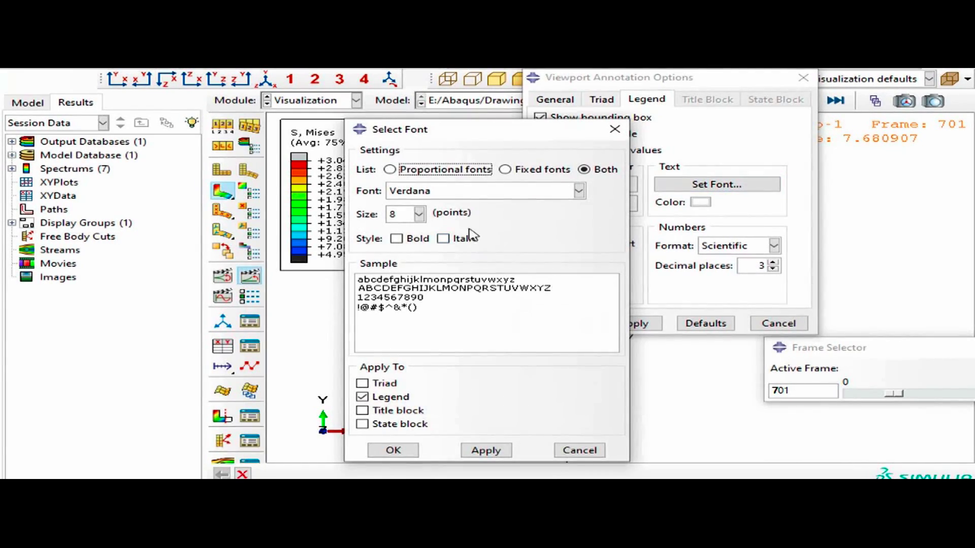
drag(478, 135, 604, 124)
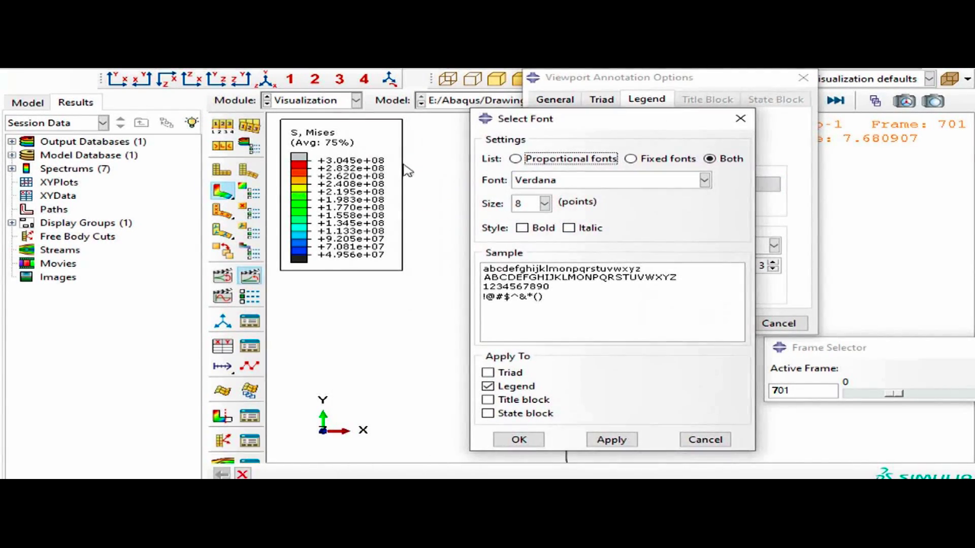
click(620, 184)
key(a)
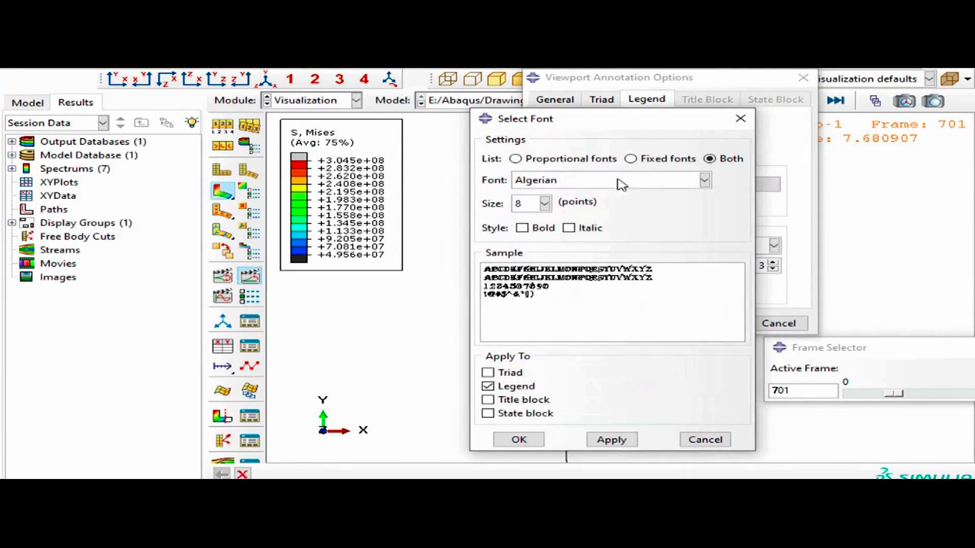
click(704, 181)
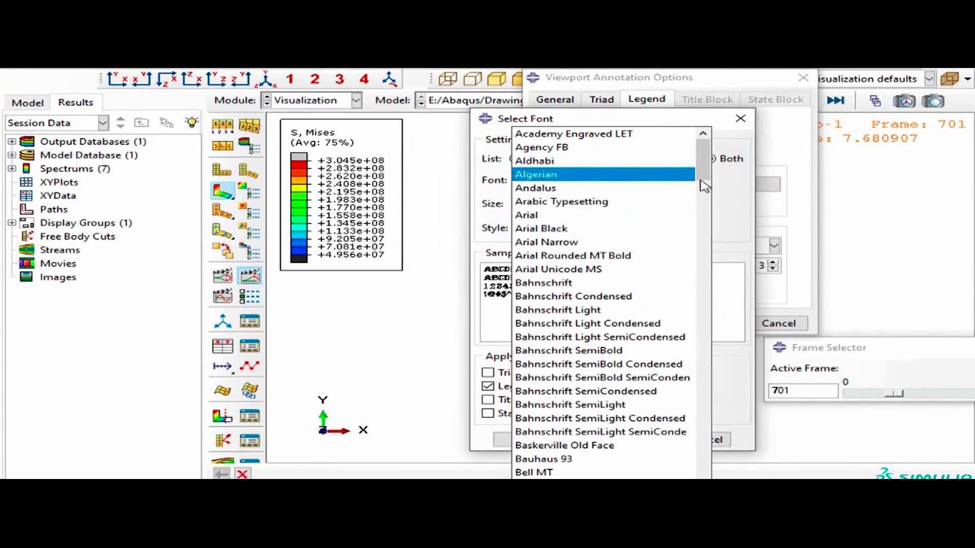
click(611, 218)
- Set the legend font size to 10 points, try the bold style and switch it off again, and apply the font settings
click(545, 203)
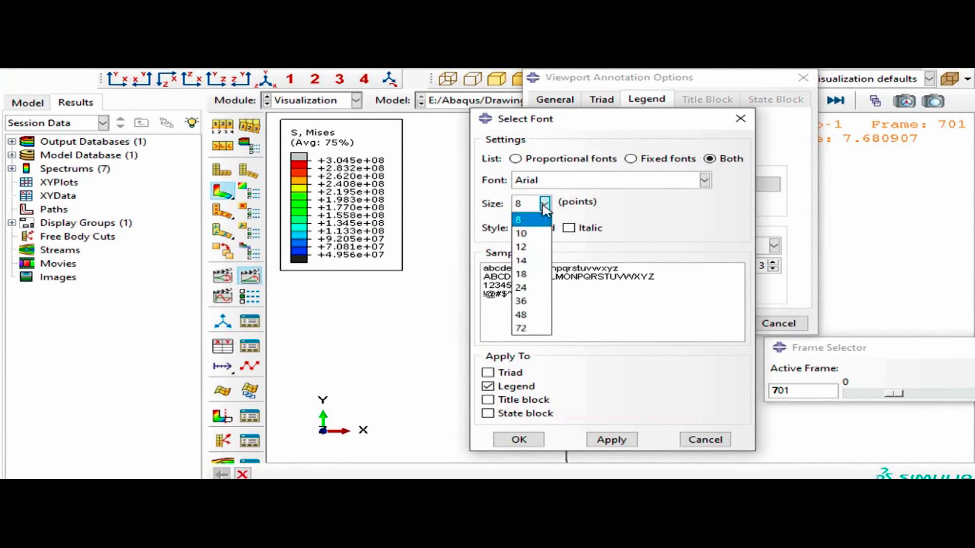
click(531, 234)
click(536, 235)
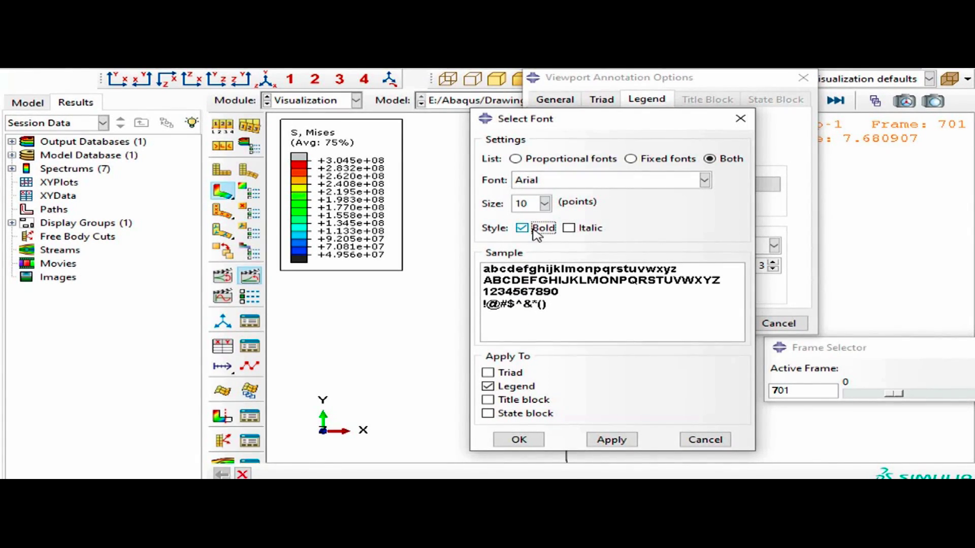
click(611, 440)
click(521, 228)
click(614, 440)
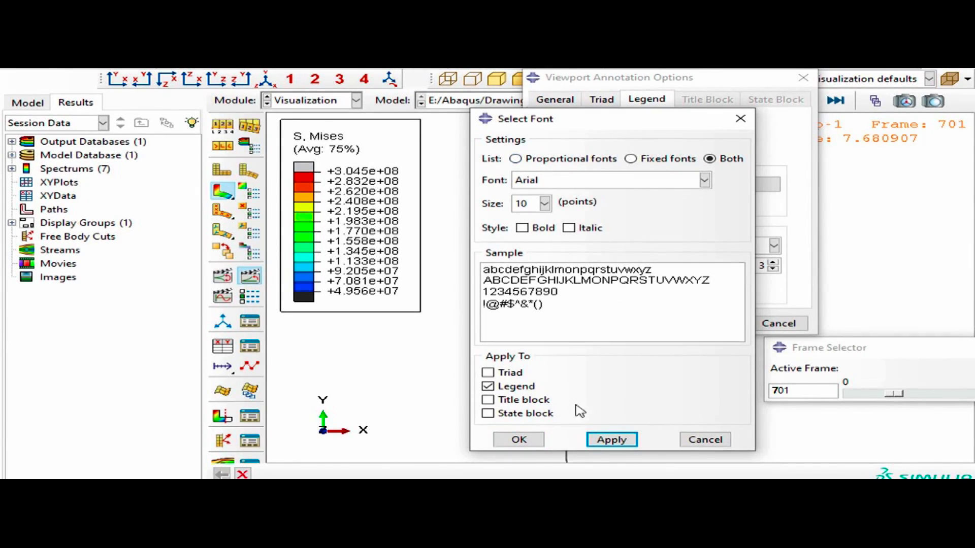
click(517, 440)
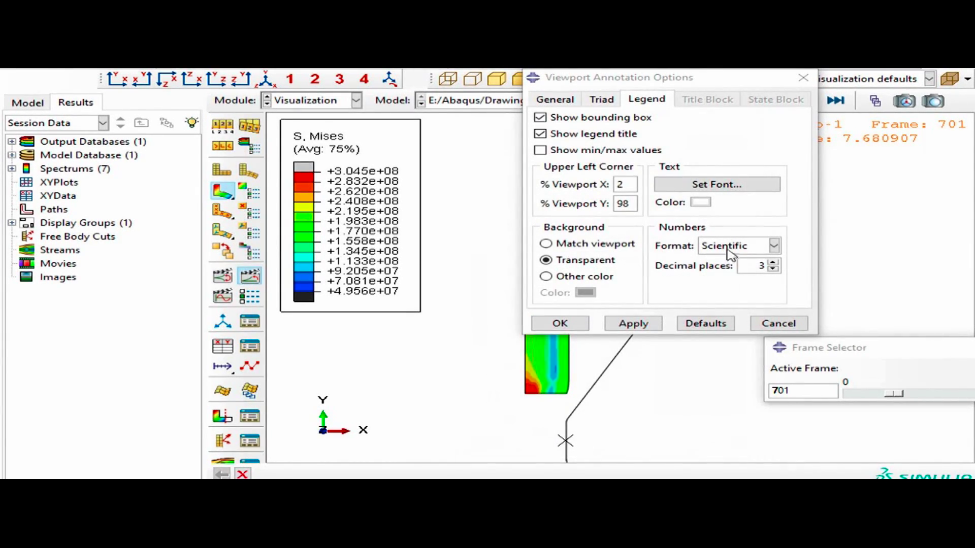
- Set the legend numbers to Engineering format with 1 decimal place and apply
click(761, 246)
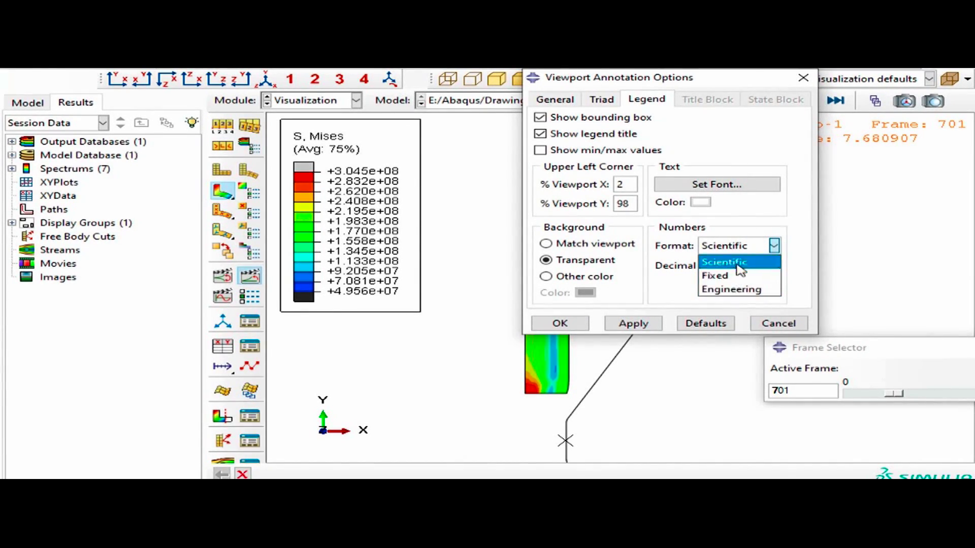
click(737, 290)
click(632, 323)
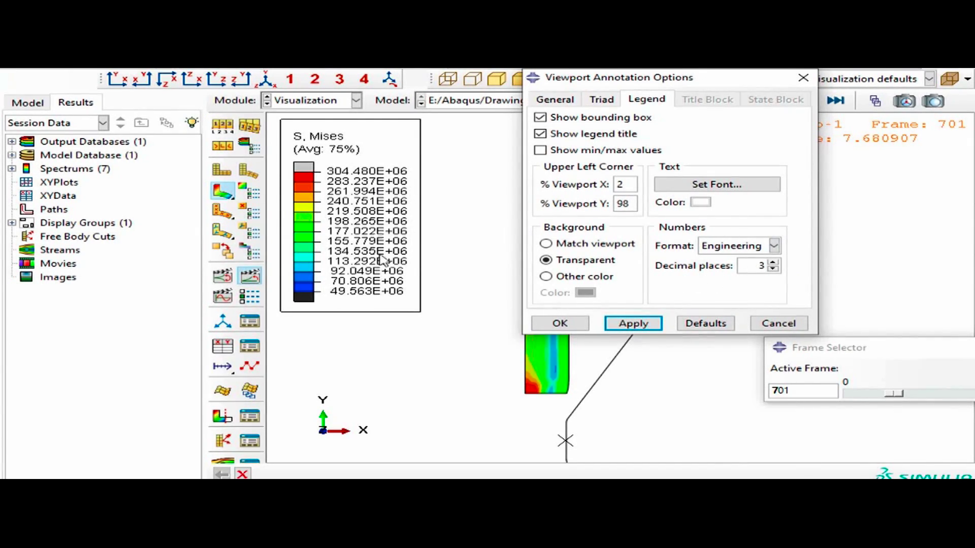
click(395, 173)
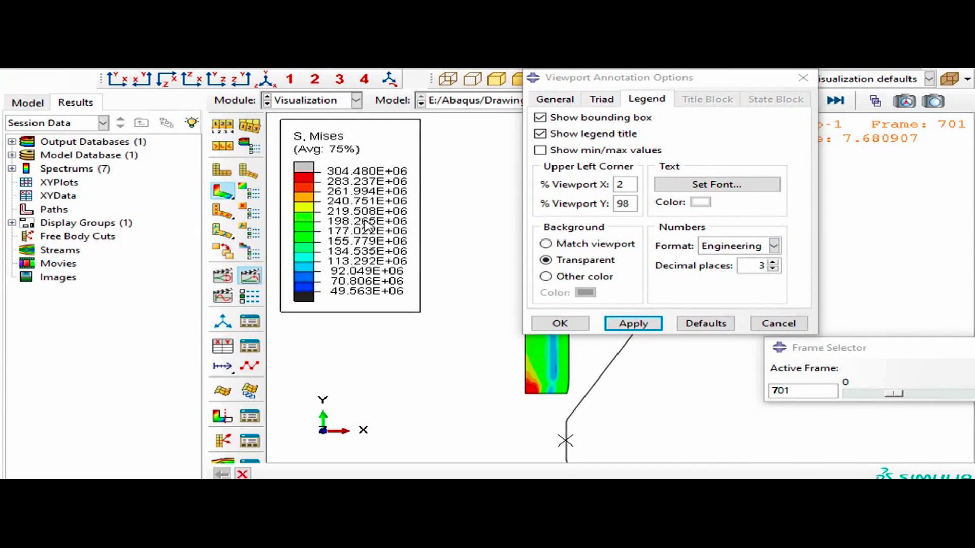
click(774, 269)
click(645, 326)
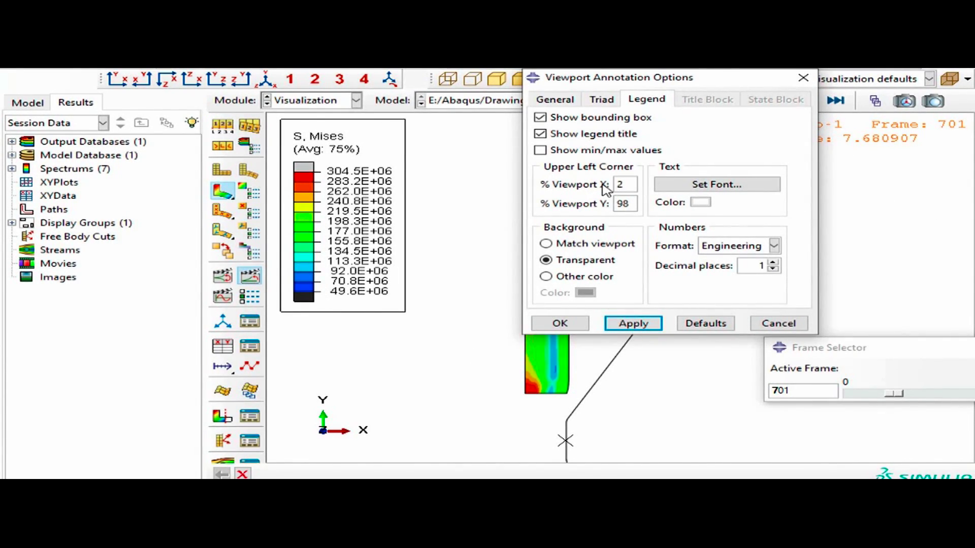
- Try placing the legend's upper left corner at 45% viewport X and uncover the model to check the placement
drag(628, 188, 615, 187)
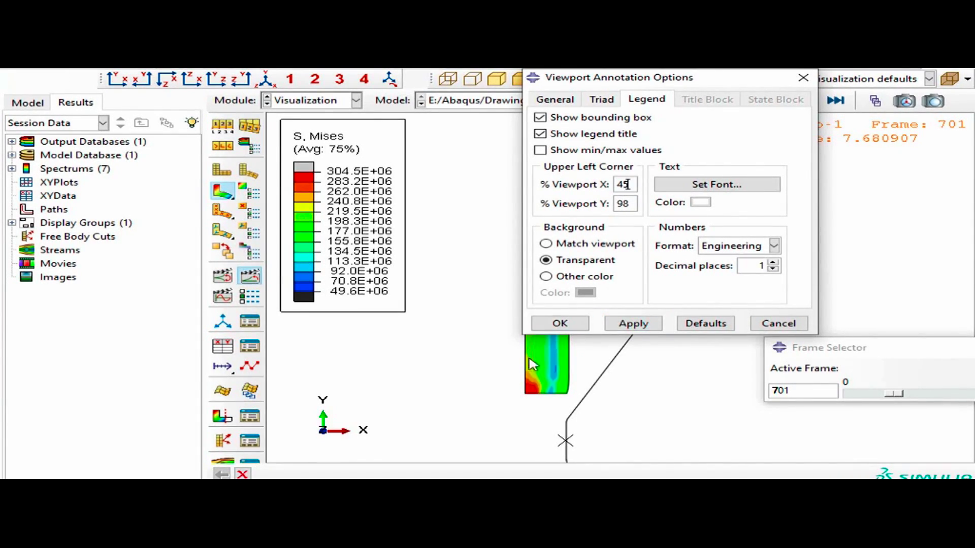
click(633, 324)
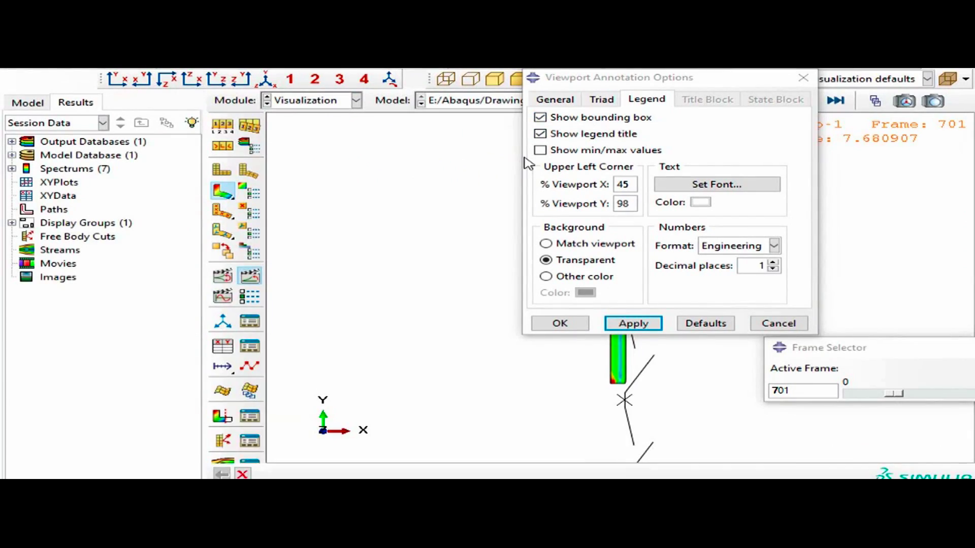
mouse_move(615, 79)
mouse_down()
mouse_move(304, 256)
mouse_move(274, 217)
mouse_move(158, 215)
mouse_up()
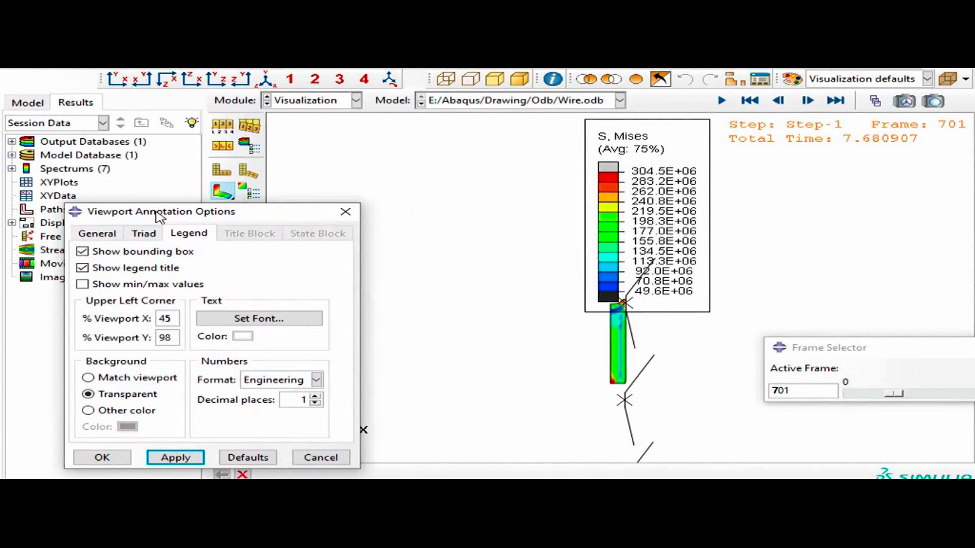
- Set the legend's upper left corner to 2% viewport X, apply, and accept the viewport annotation options
click(169, 319)
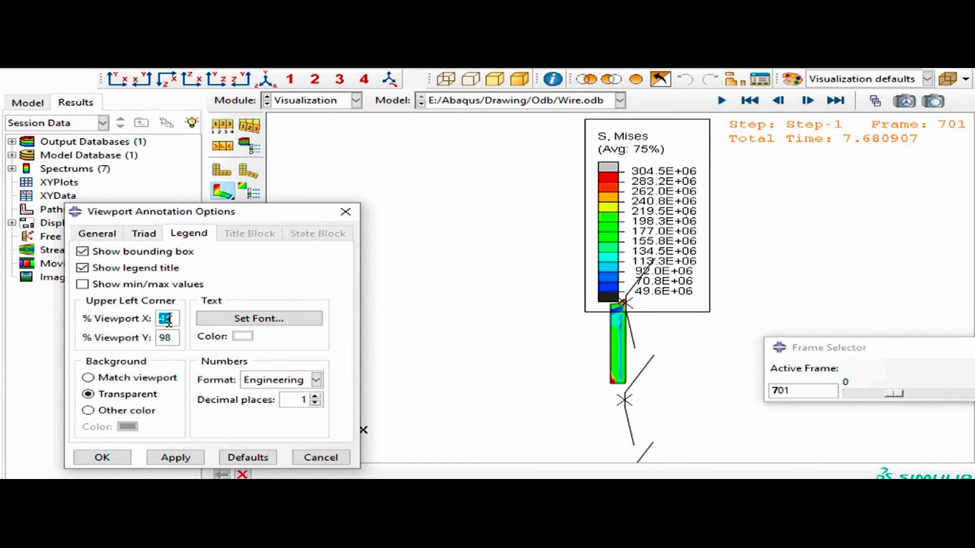
click(175, 457)
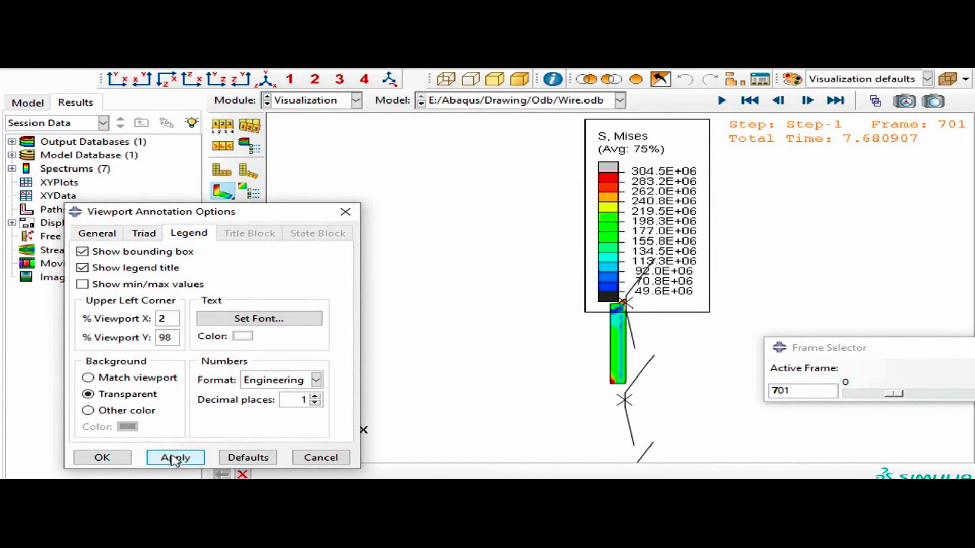
drag(707, 133, 770, 114)
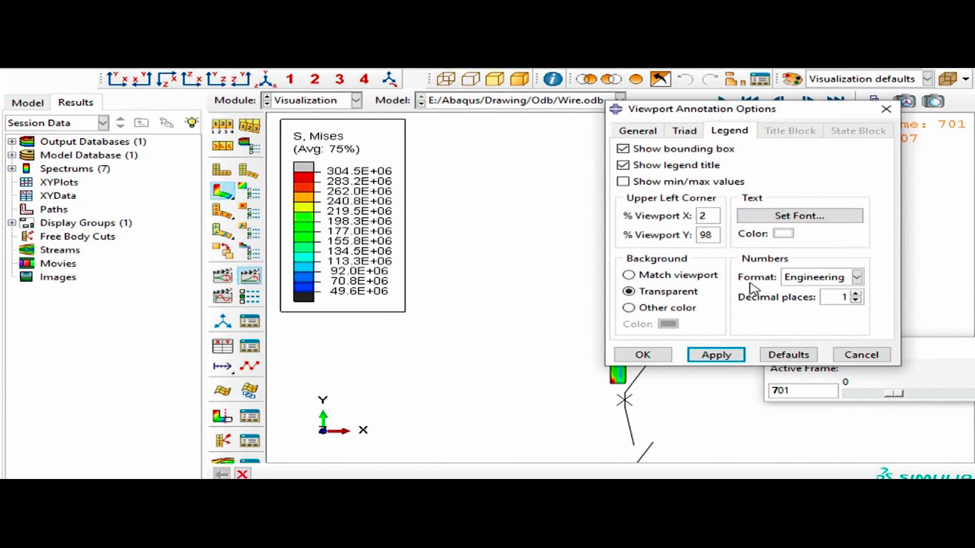
click(642, 355)
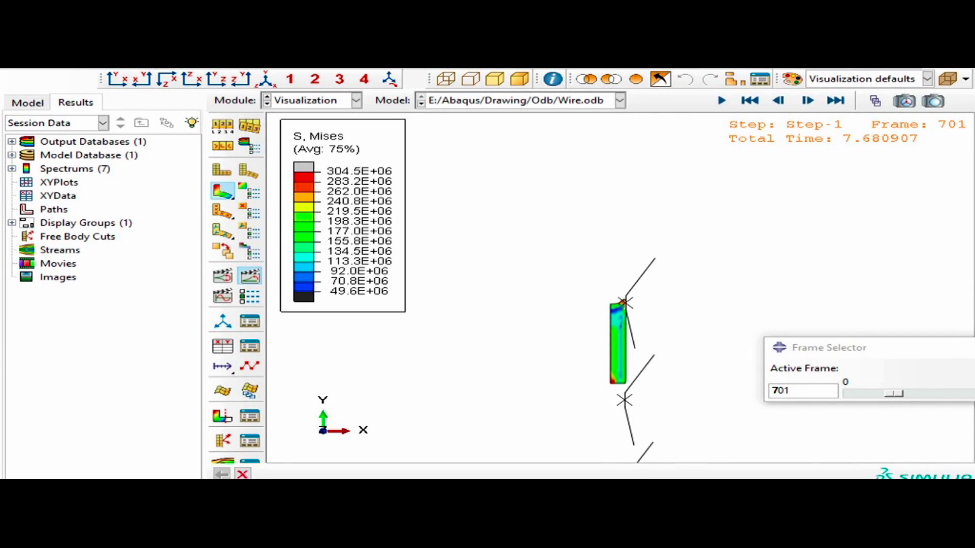
- Open the print settings, keep all viewports selected, and move the dialog clear of the legend
key(alt+f)
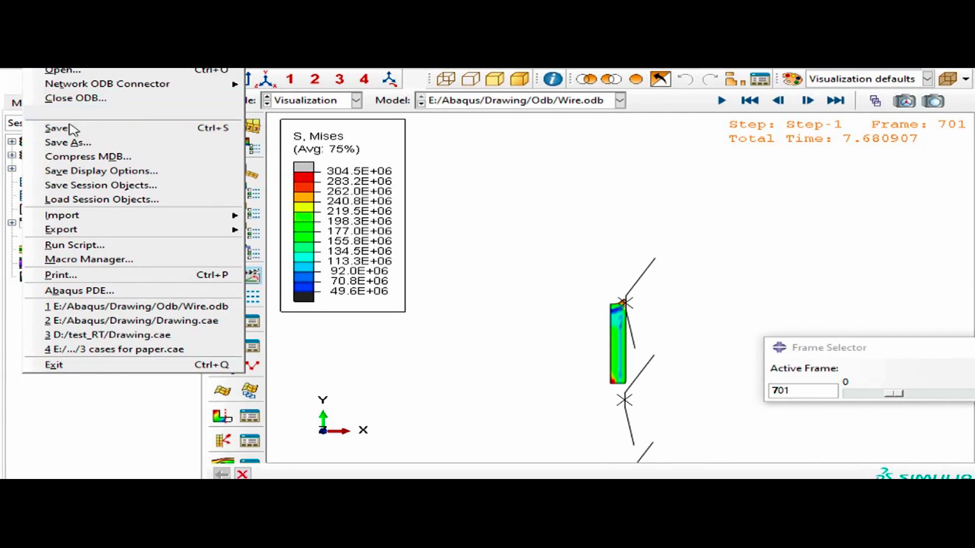
click(67, 278)
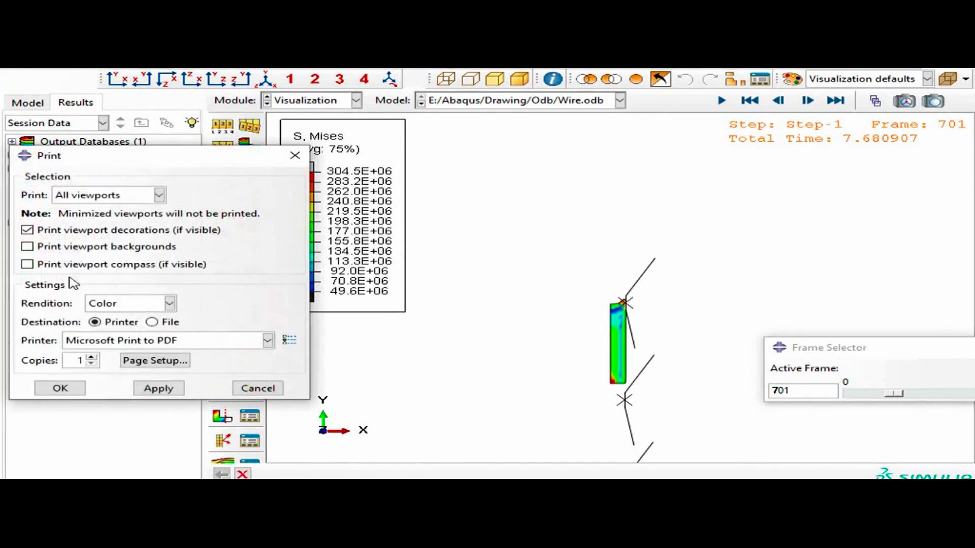
drag(163, 159, 316, 145)
click(298, 180)
click(299, 181)
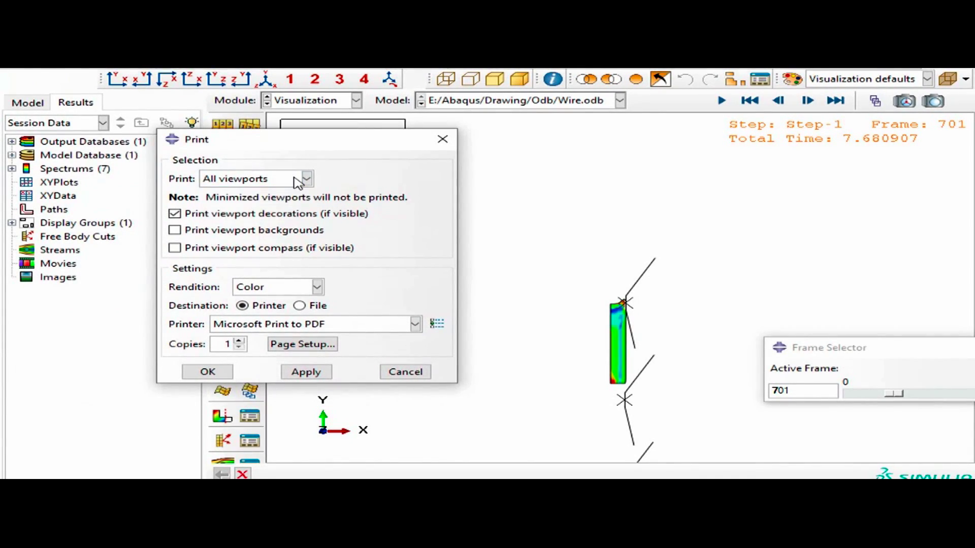
drag(365, 144, 718, 82)
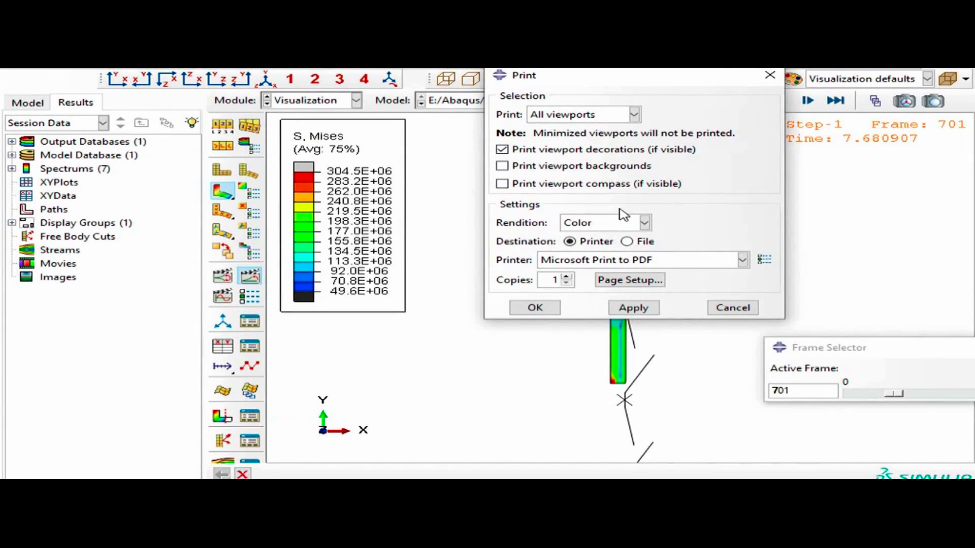
- Review the available print renditions and printers without changing the selected ones
click(598, 225)
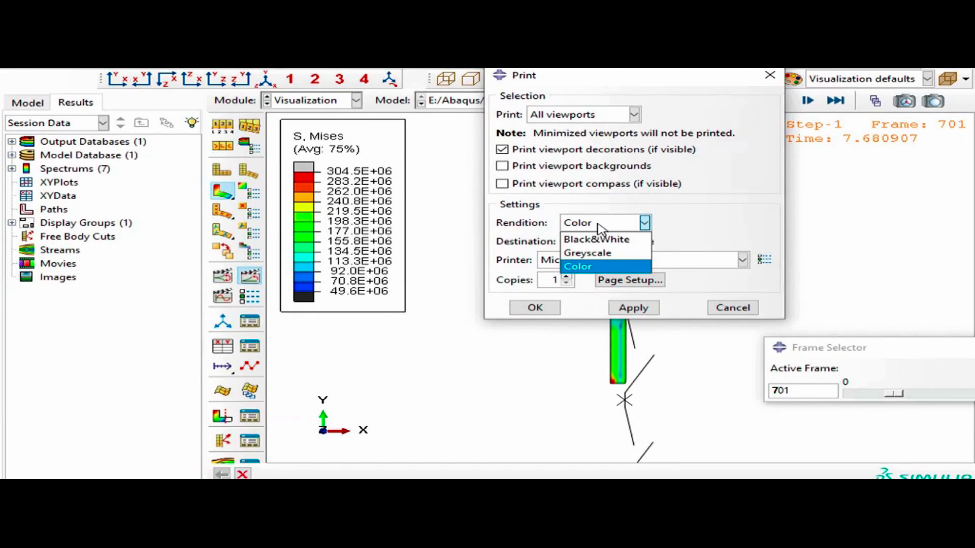
click(599, 226)
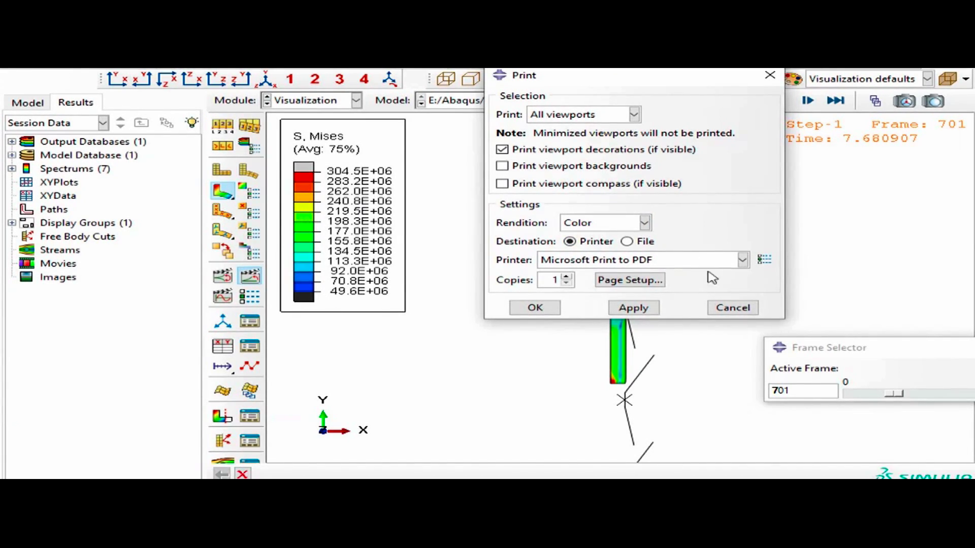
click(627, 261)
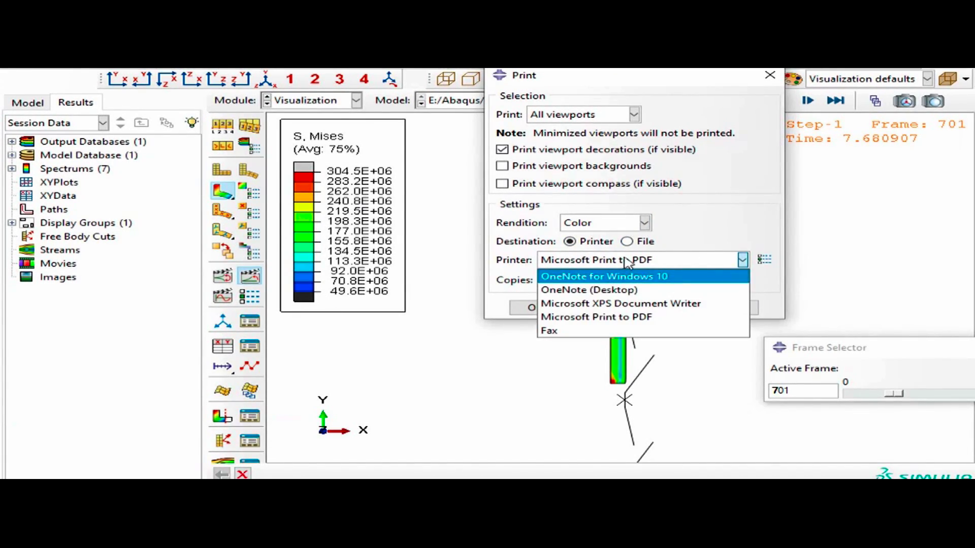
click(637, 262)
click(637, 261)
click(638, 261)
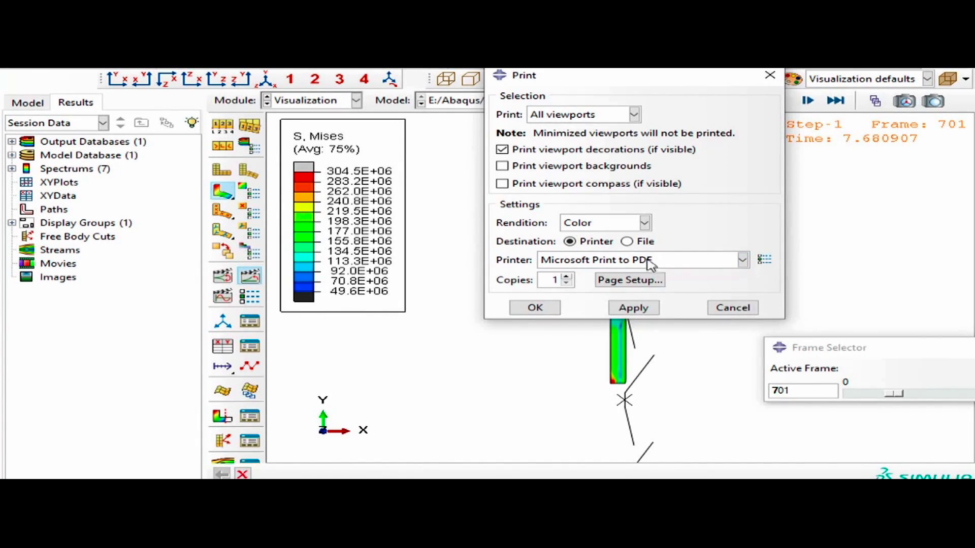
click(611, 261)
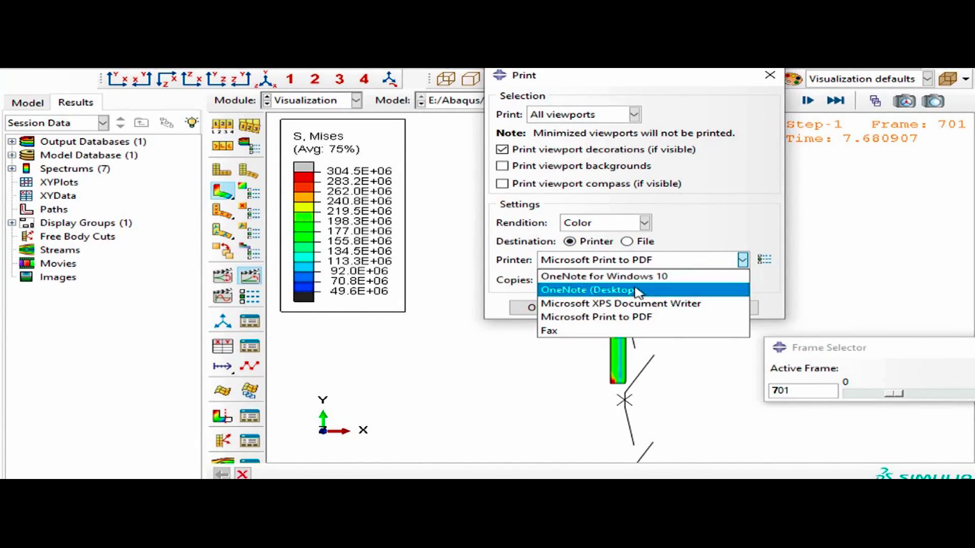
click(713, 224)
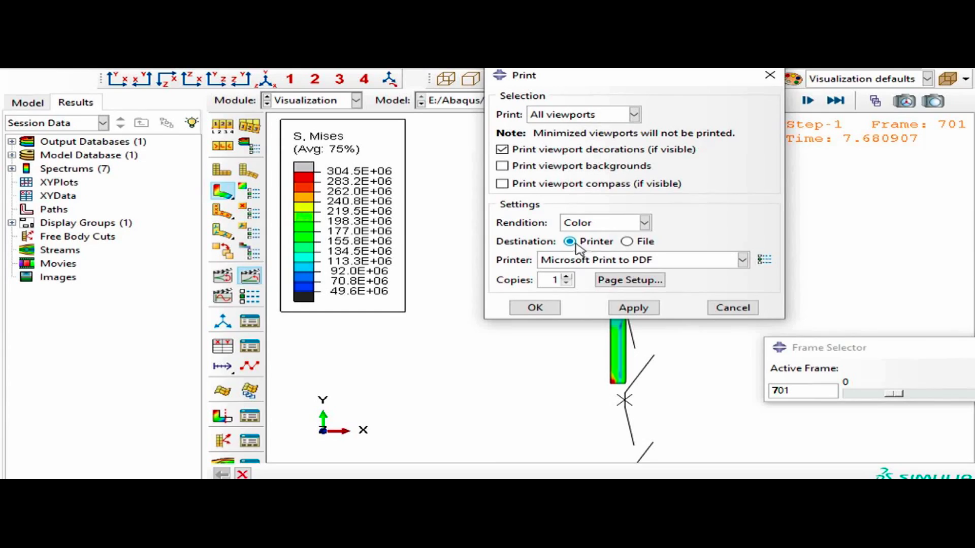
- Set the print destination to a file and choose the D:\ drive as its directory
click(635, 243)
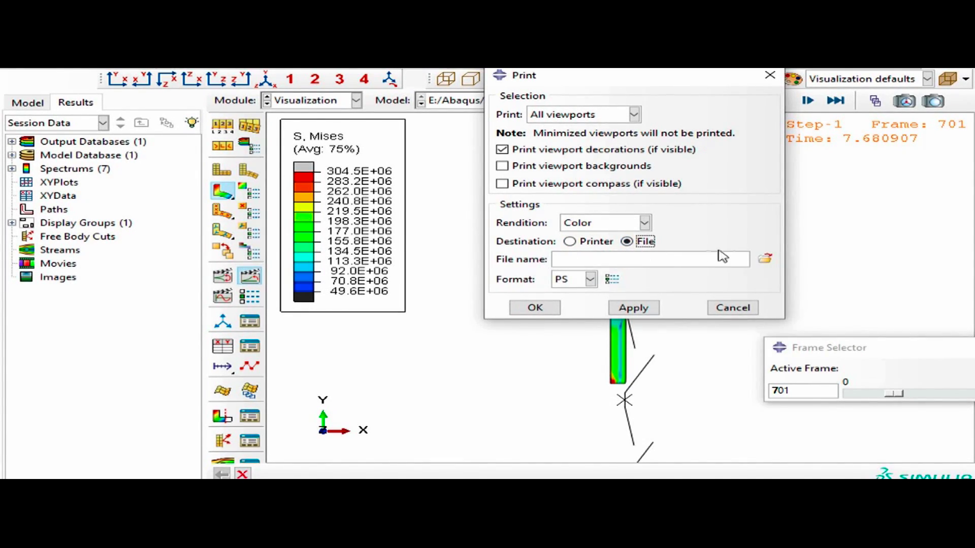
click(765, 261)
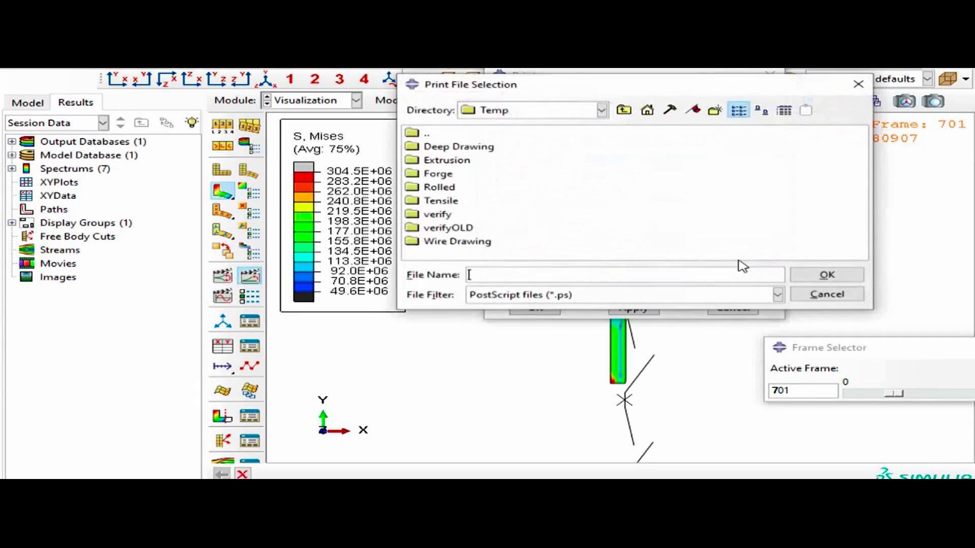
click(531, 117)
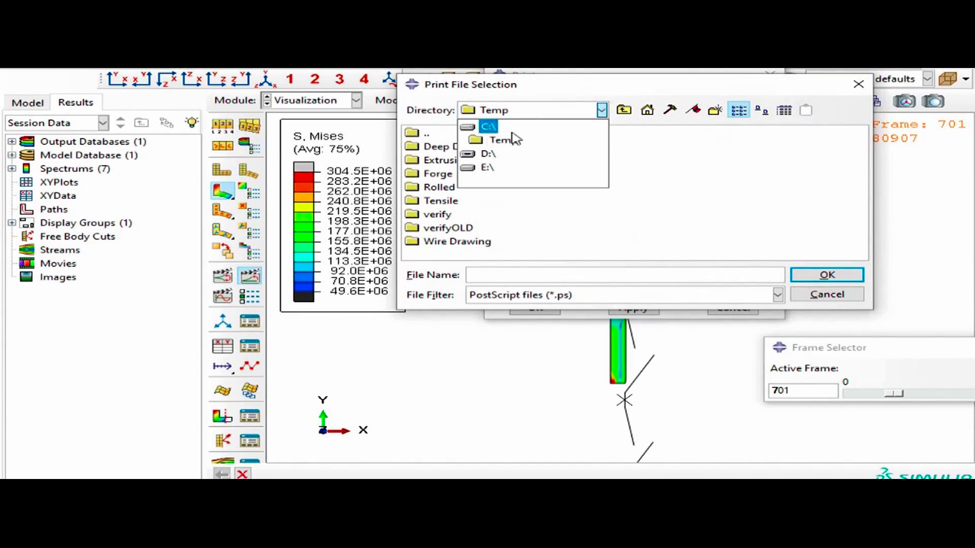
click(491, 153)
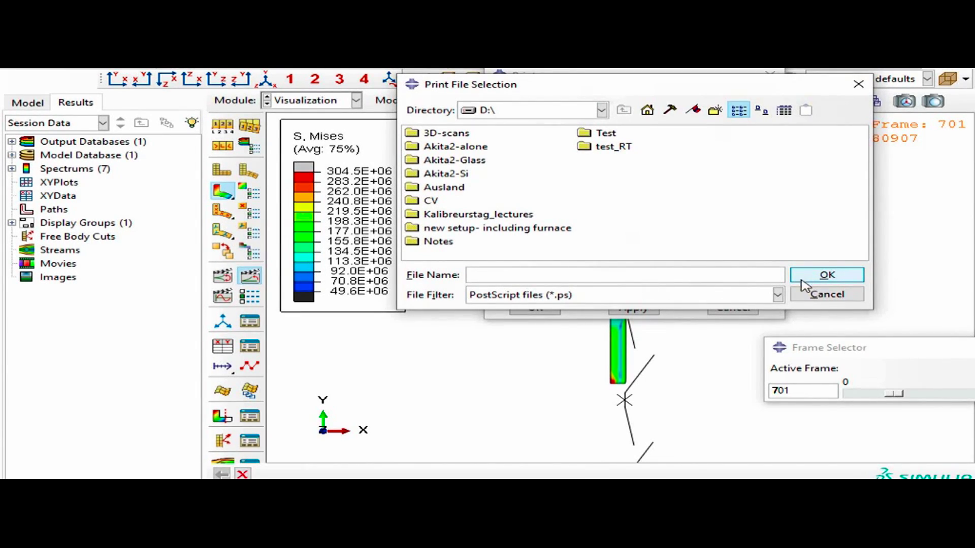
click(575, 114)
click(533, 157)
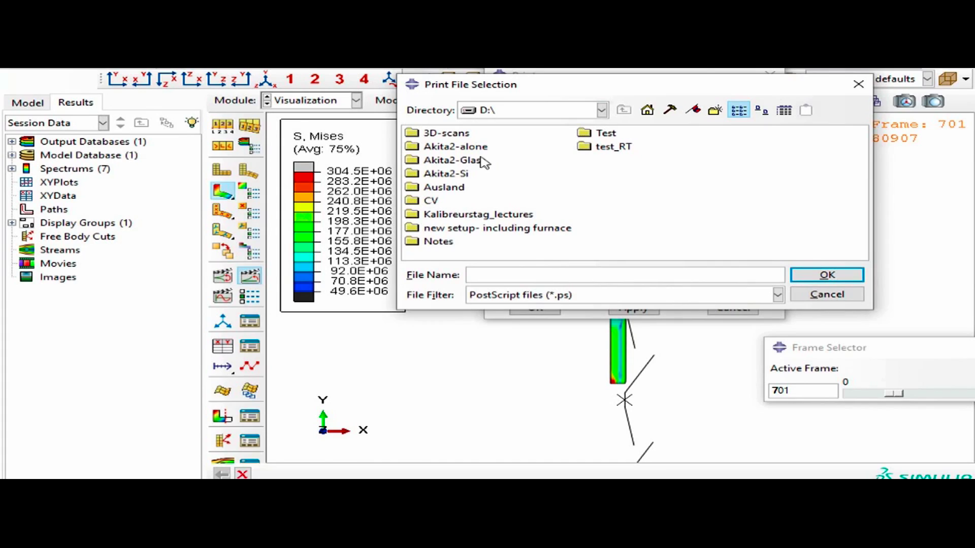
click(600, 111)
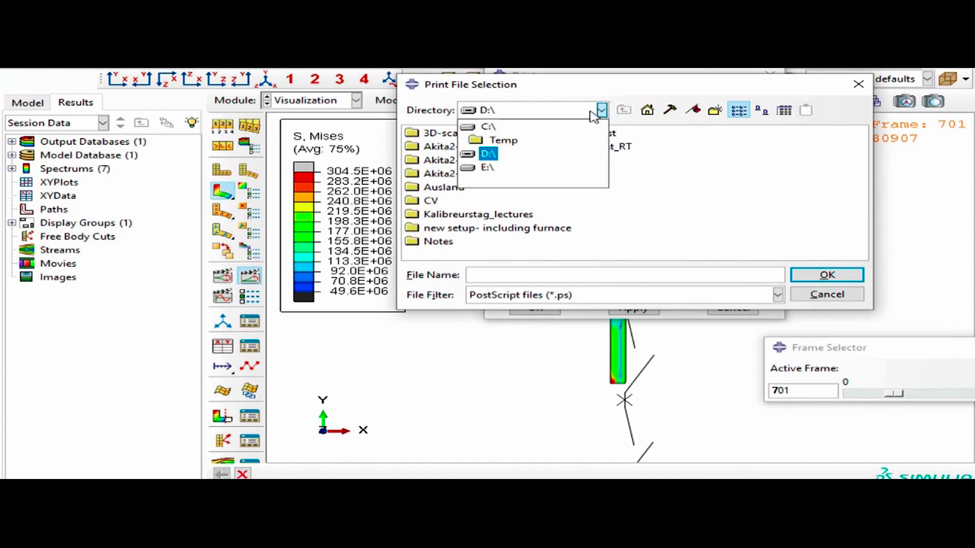
click(537, 153)
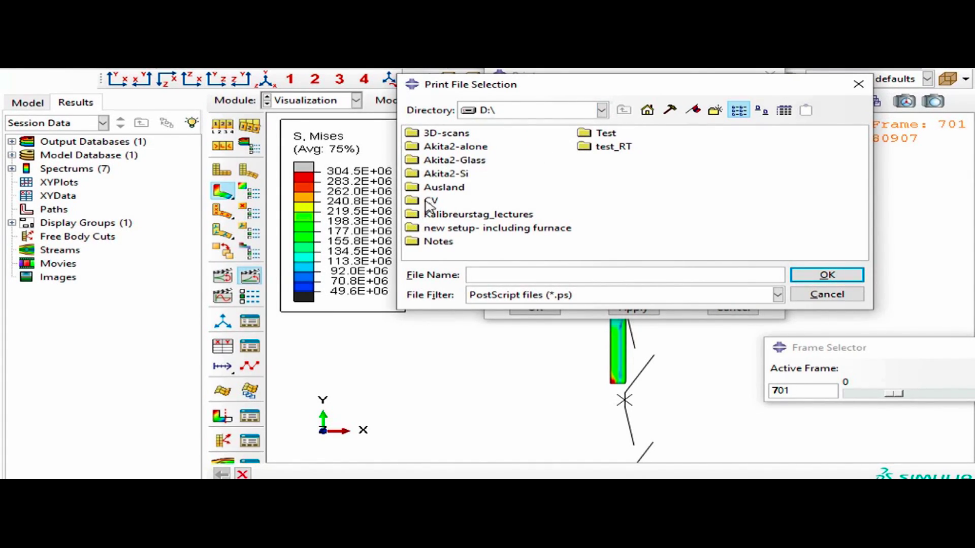
- Try to create a new directory named Test in D:\ for the print file
click(715, 111)
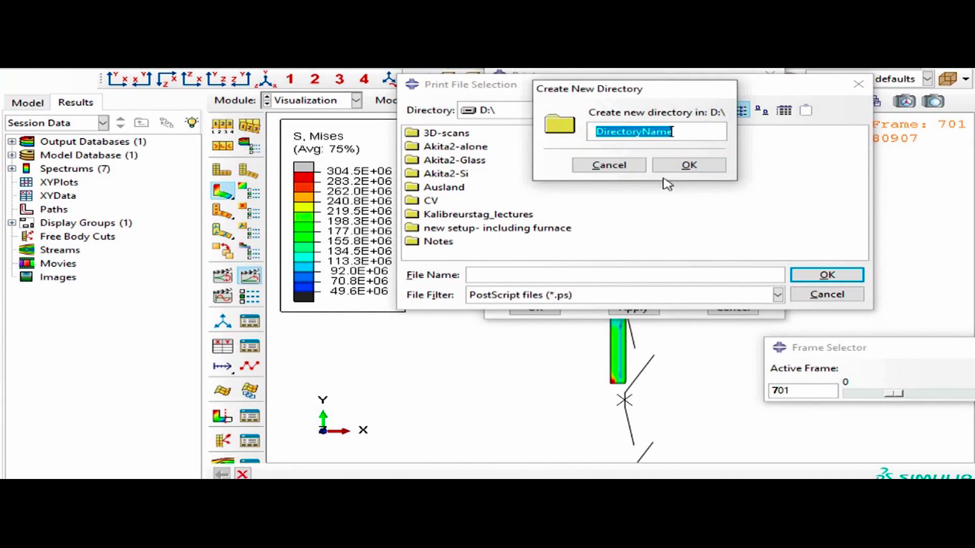
text(I)
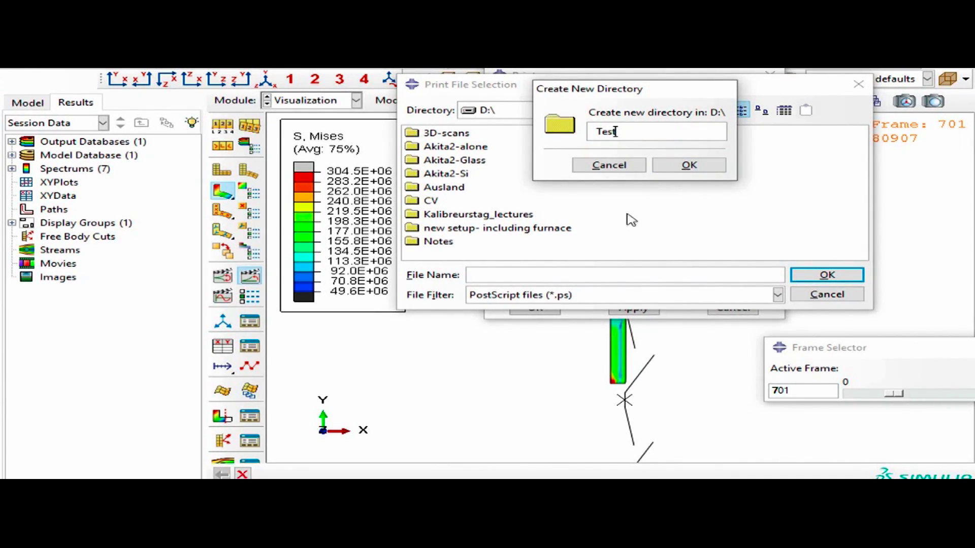
click(688, 164)
click(643, 206)
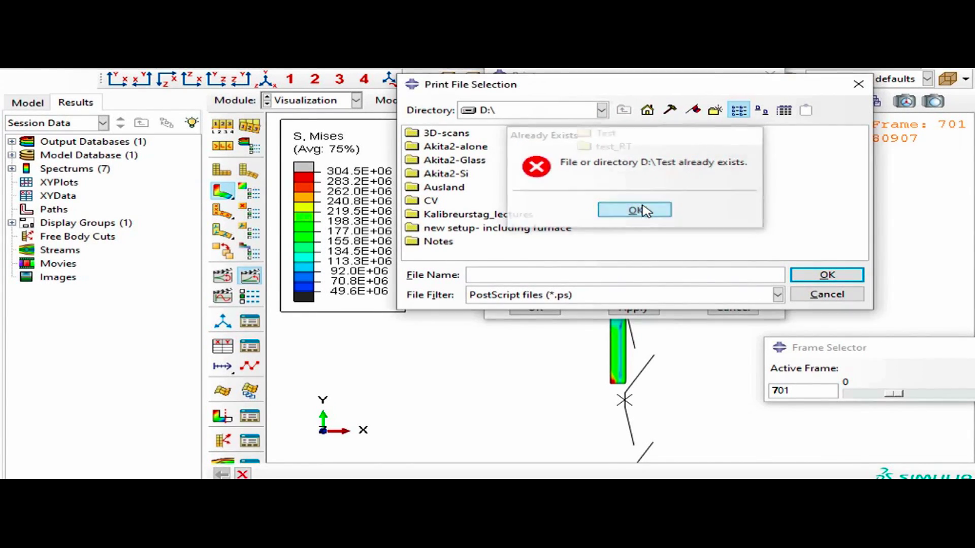
- Name the print file S-mises, set its format to PNG, and turn off the reduction to 256 colors
click(606, 134)
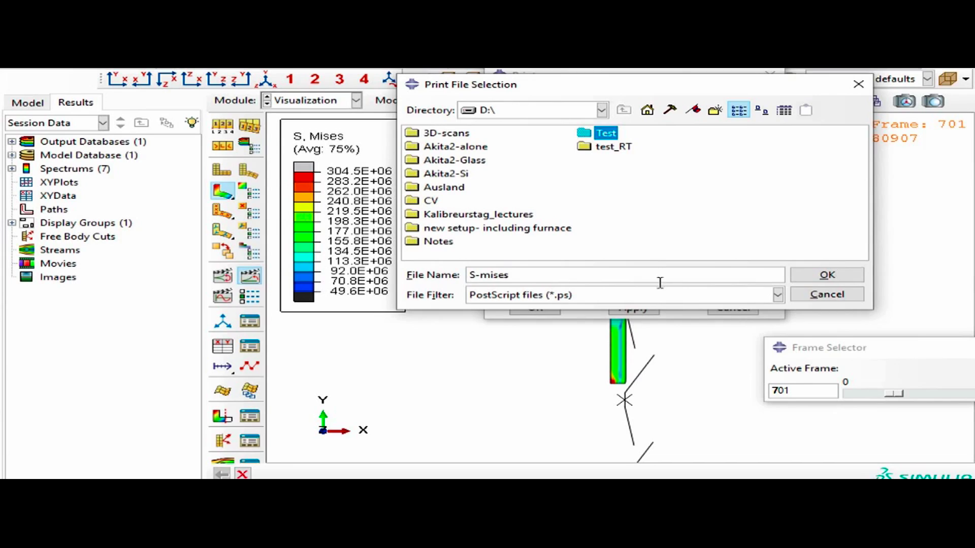
click(826, 276)
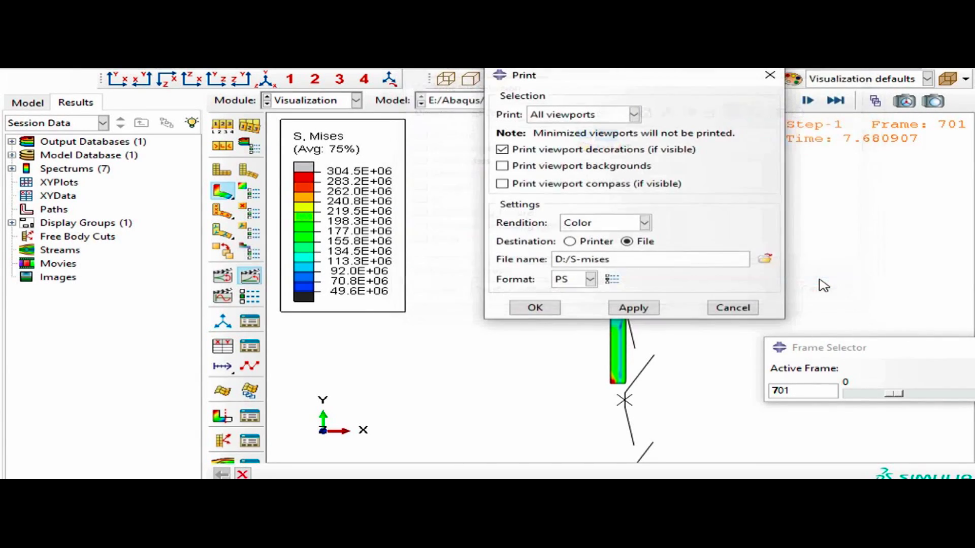
click(589, 280)
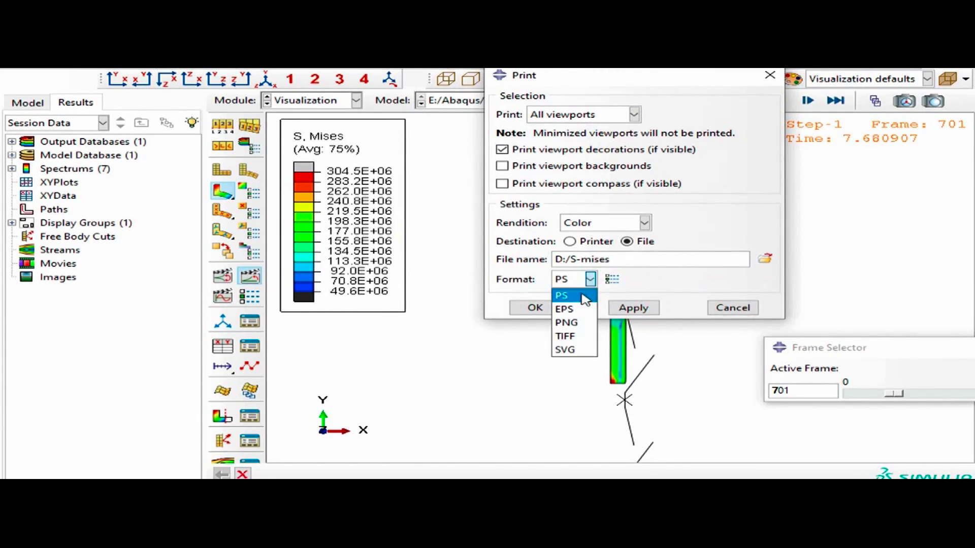
click(579, 325)
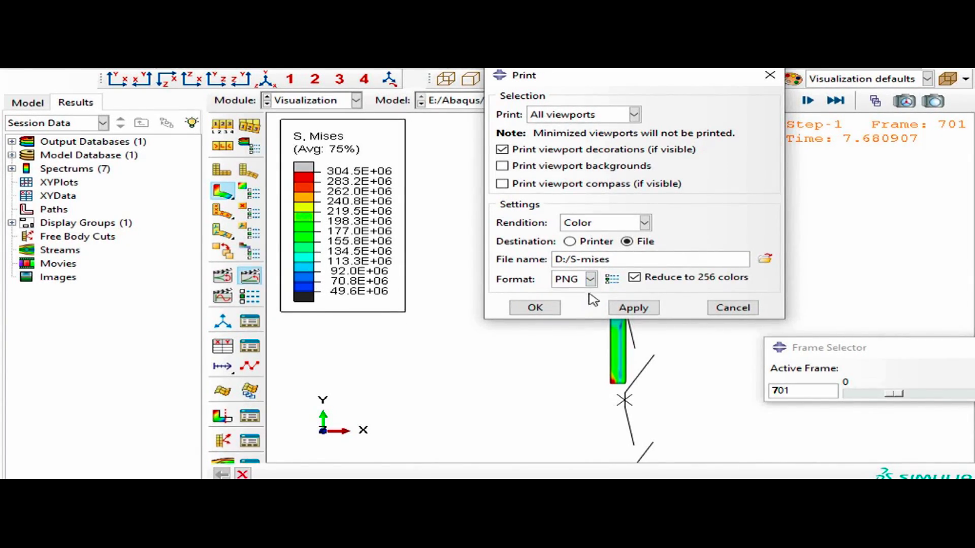
click(634, 278)
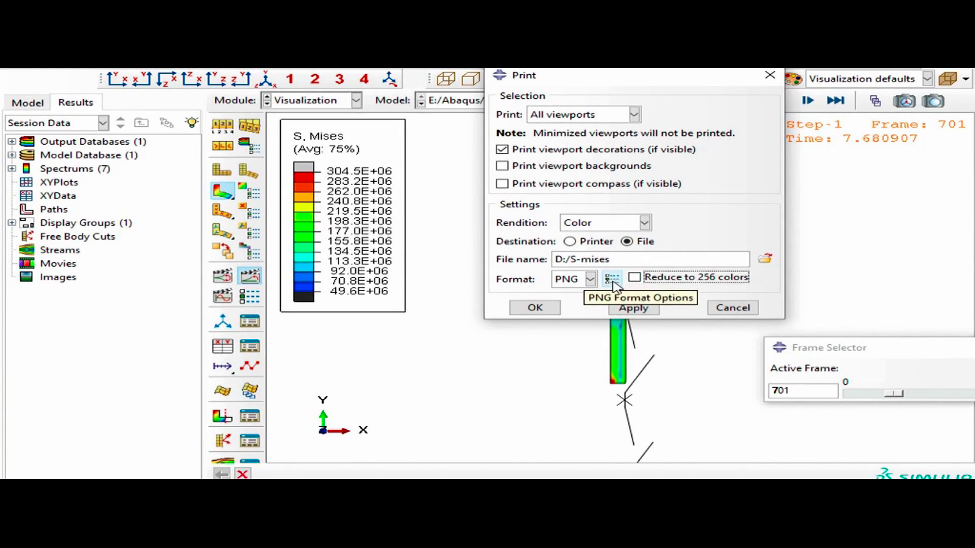
- Use a custom PNG image size with a width of 4000 pixels and export the image
click(612, 280)
click(602, 196)
double_click(630, 214)
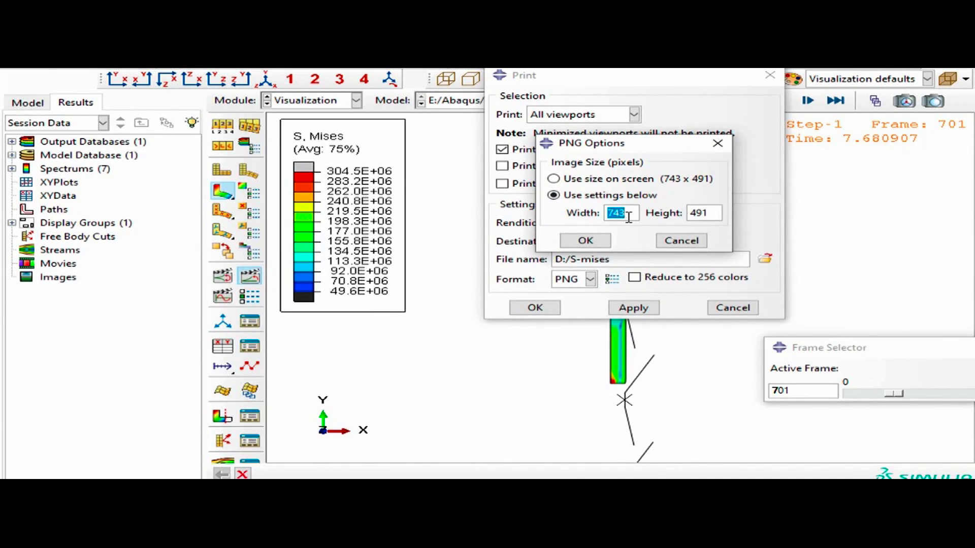
text(4000)
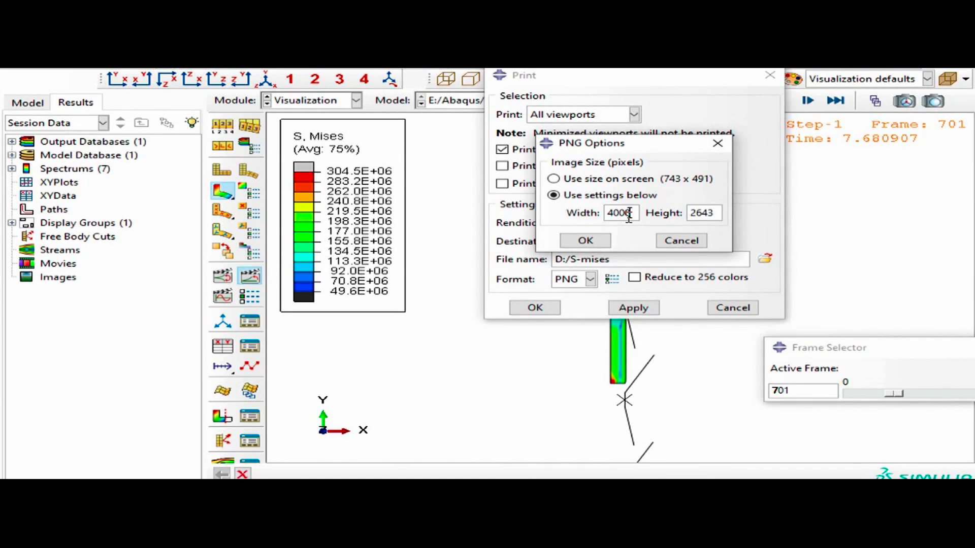
click(607, 240)
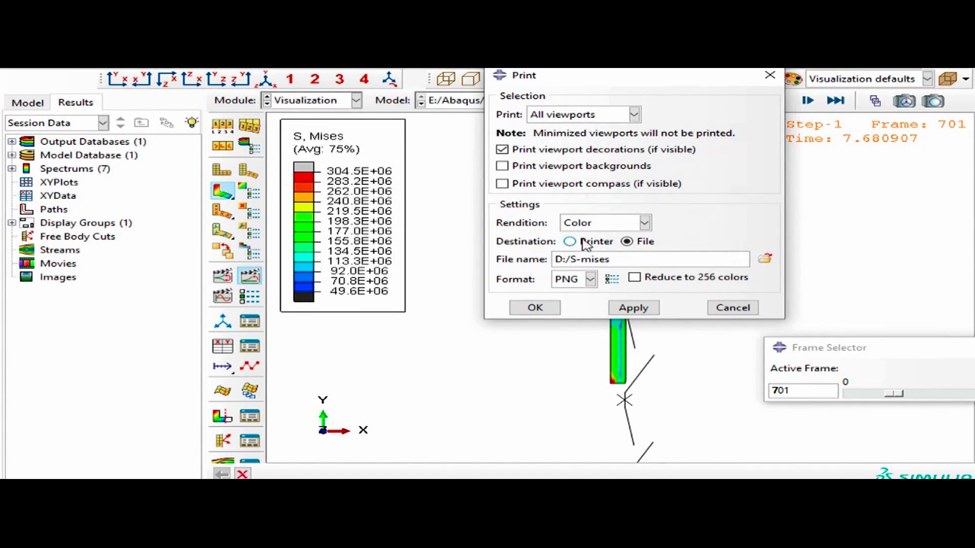
click(634, 308)
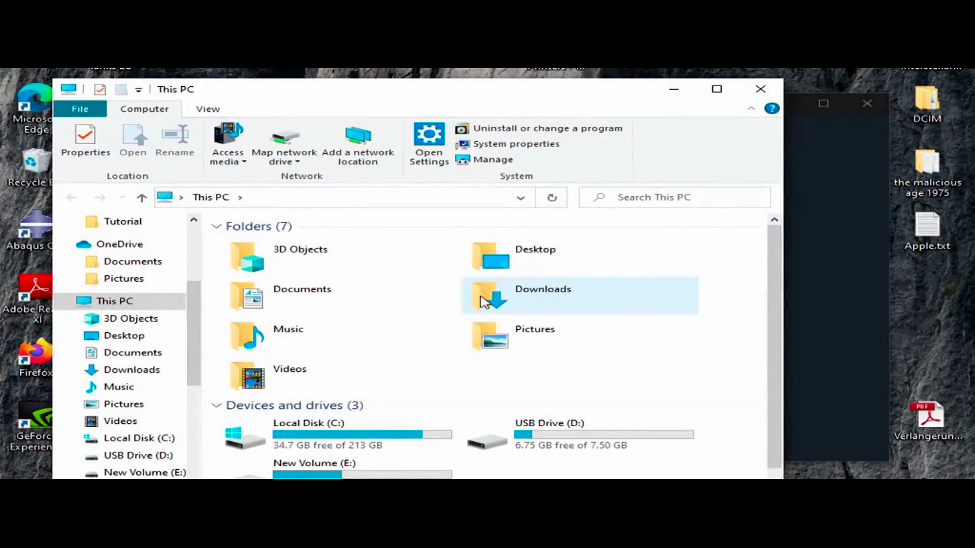
- View the exported S-mises.png from the D: drive in File Explorer, close it, and return to Abaqus/CAE
double_click(513, 437)
scroll(370, 409, down, 3)
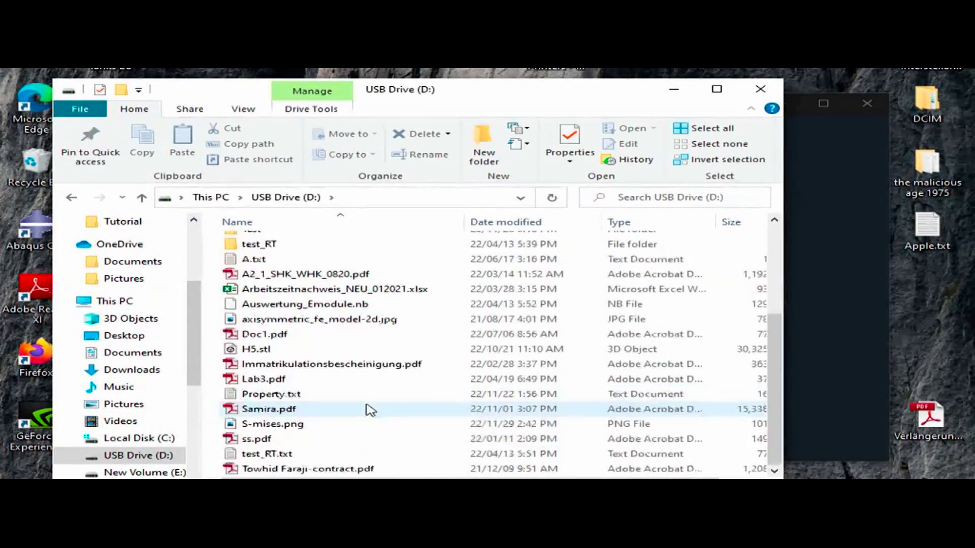
double_click(303, 426)
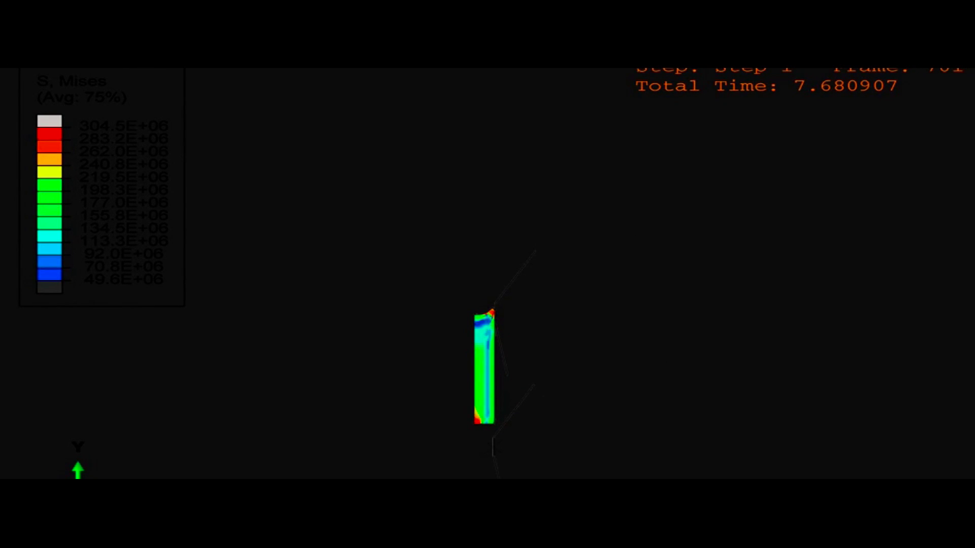
key(alt+F4)
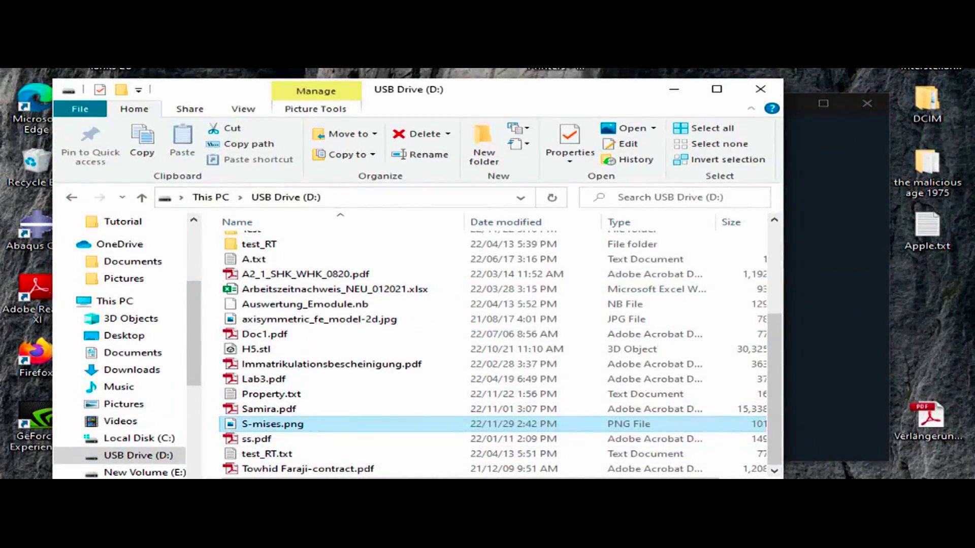
key(alt+Tab)
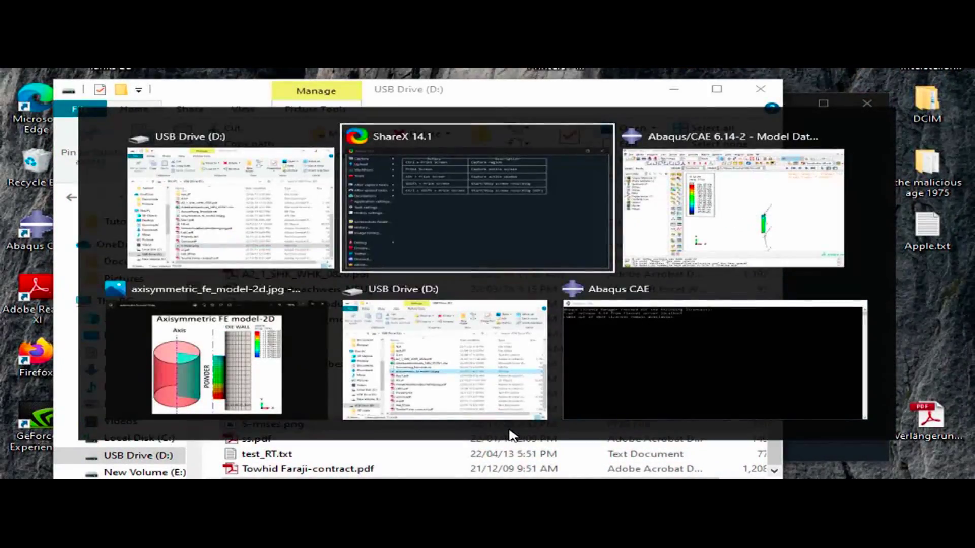
key(alt+Tab)
- Limit the print selection to the current viewport and export the image again
drag(618, 82, 478, 159)
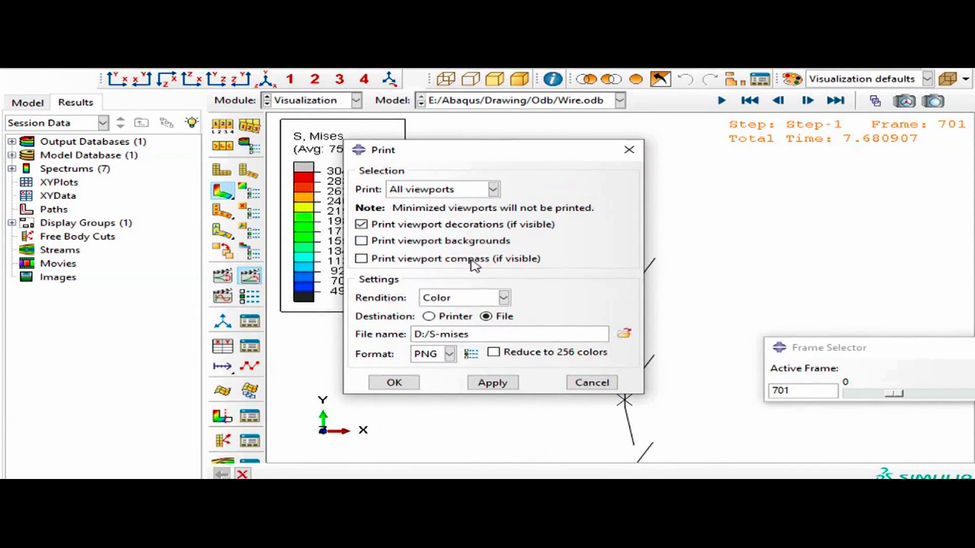
click(463, 191)
click(441, 219)
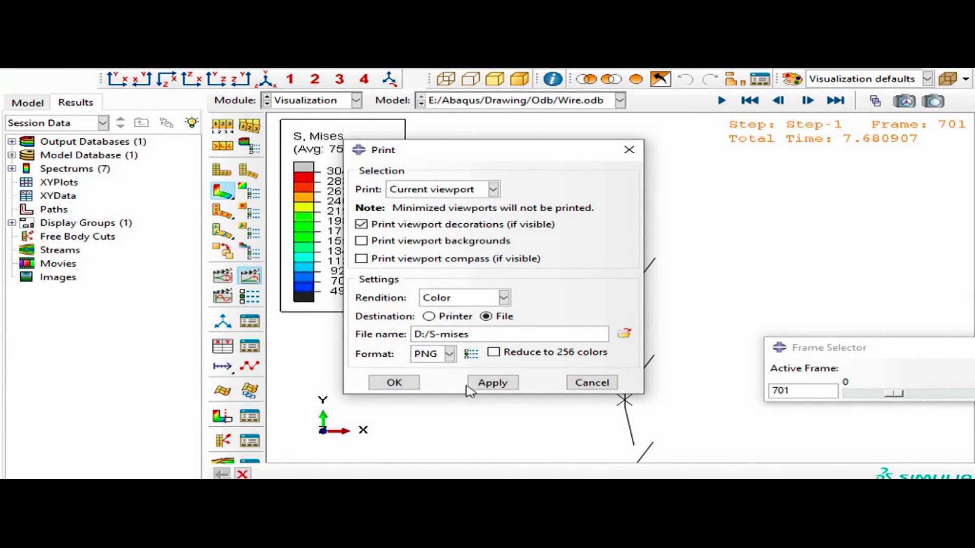
click(490, 384)
click(430, 293)
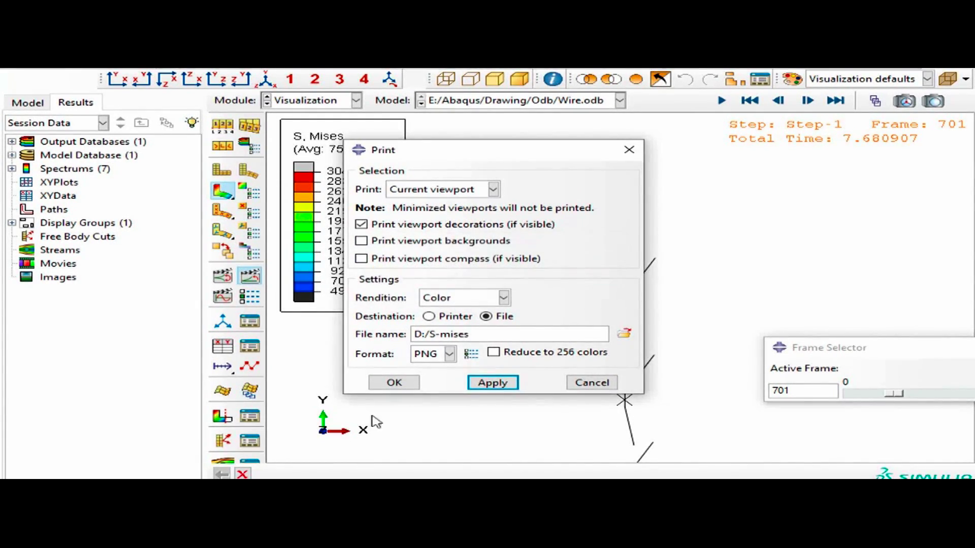
- Switch to File Explorer, inspect the re-exported S-mises.png, and return to Abaqus/CAE
key(alt+Tab)
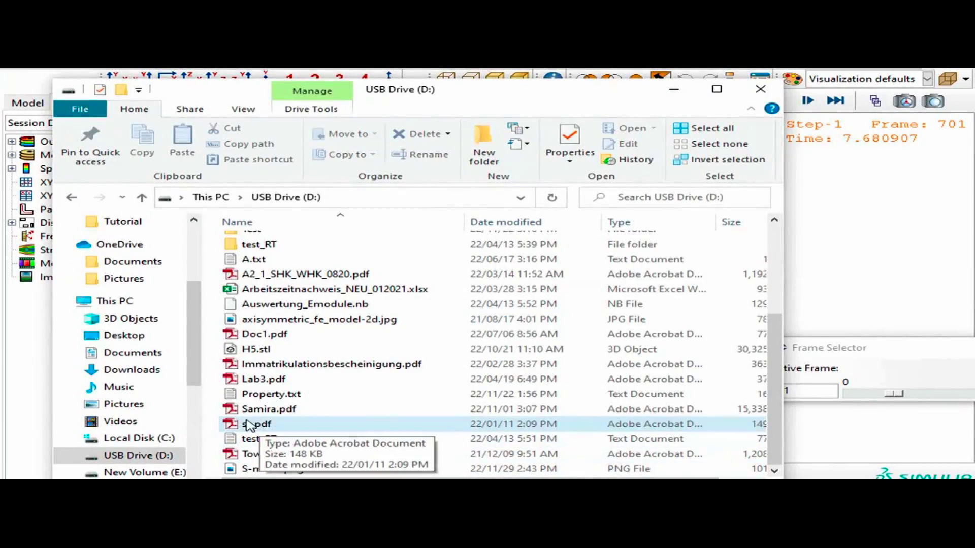
click(280, 470)
double_click(281, 471)
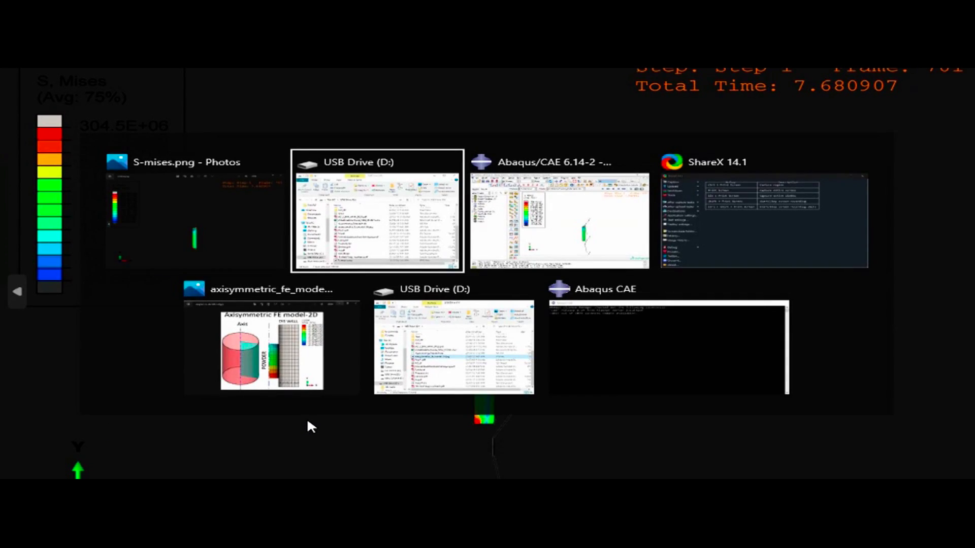
key(alt+Tab)
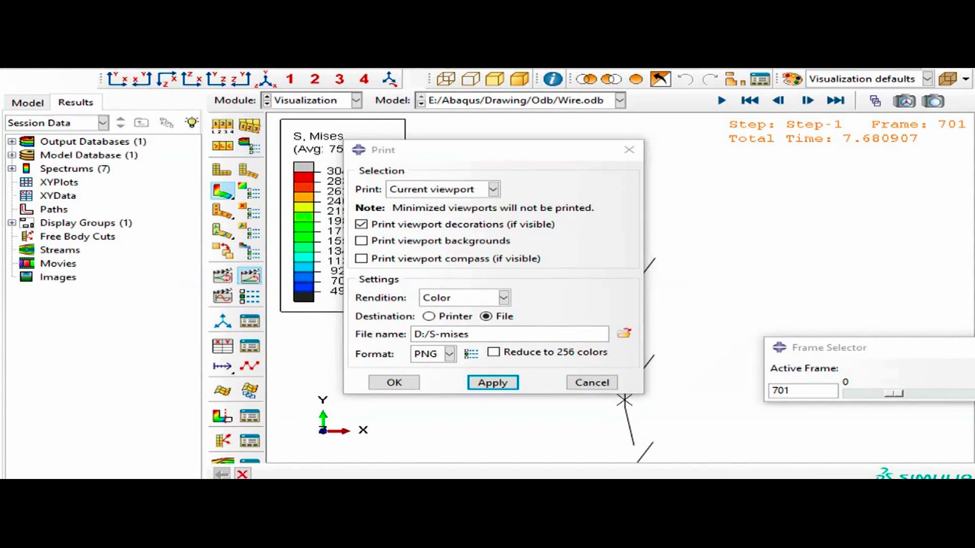
- Change the viewport background from solid to gradient in the graphics options and accept the change
click(131, 69)
mouse_move(175, 68)
click(256, 249)
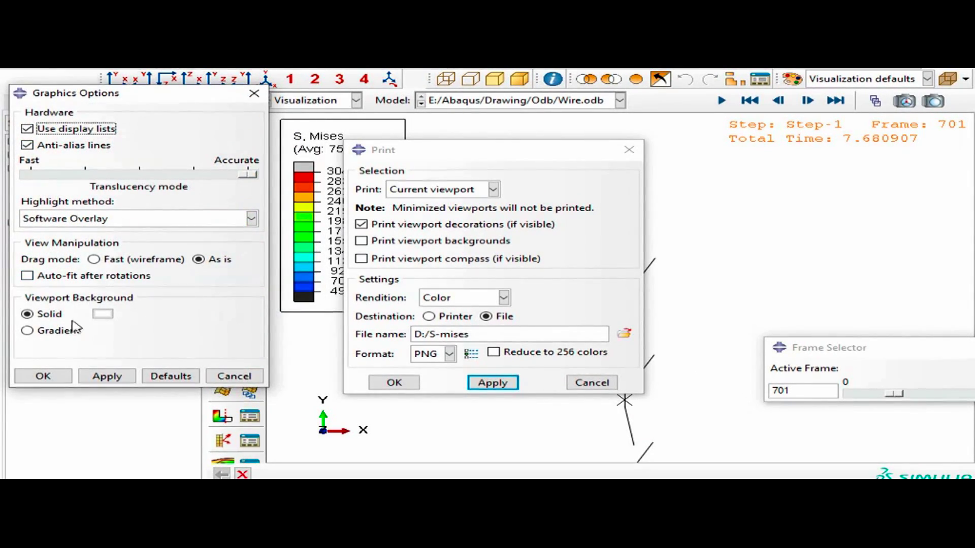
click(49, 330)
click(105, 377)
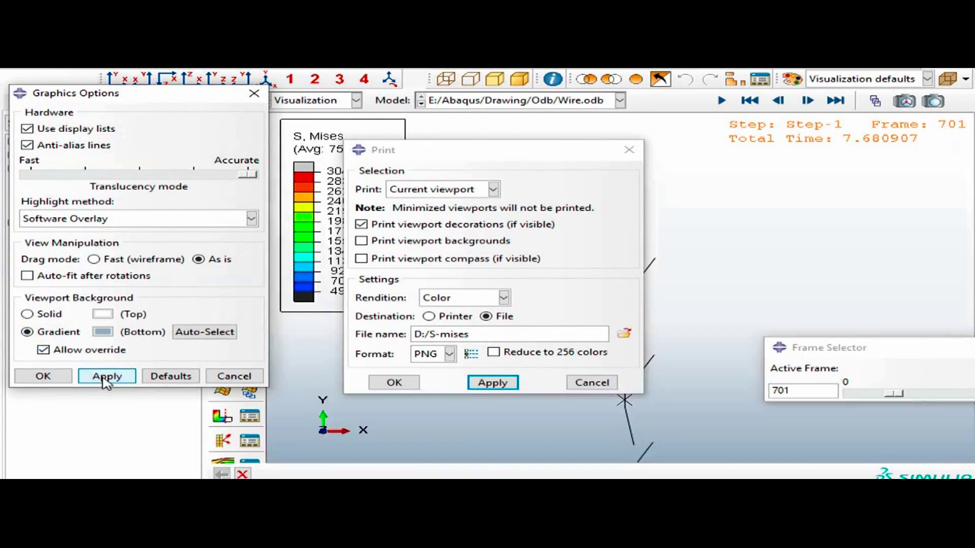
click(59, 380)
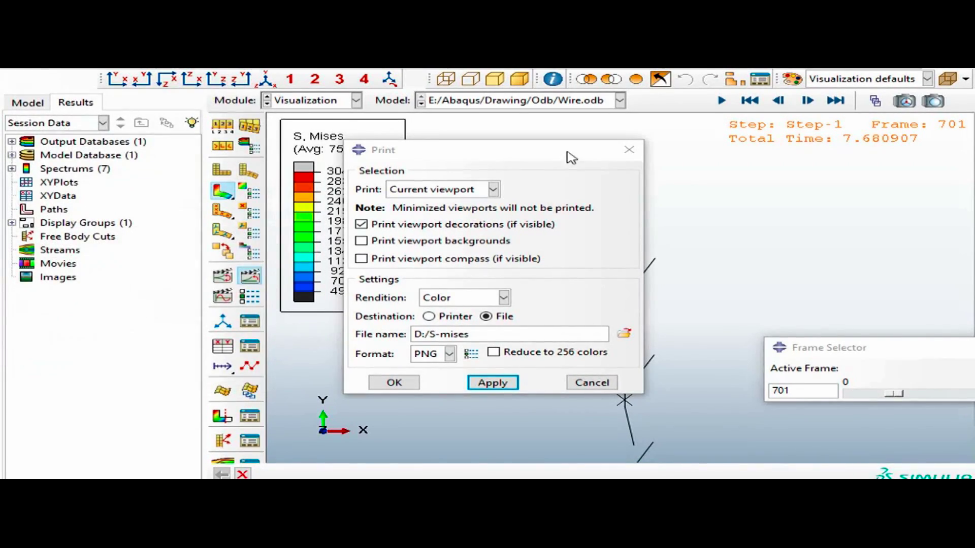
- Move the print dialog clear of the model, export the image again, and enable printing of viewport backgrounds
drag(522, 153, 296, 91)
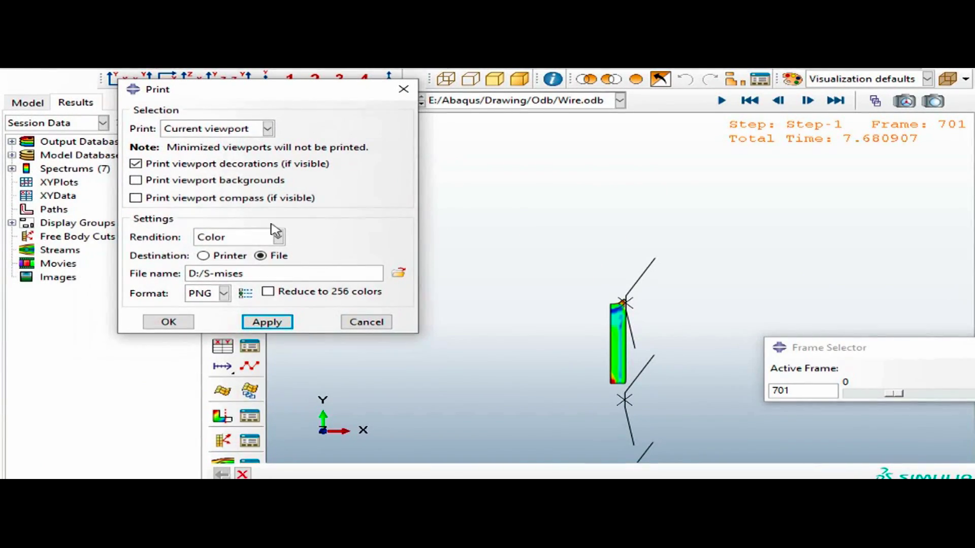
click(261, 321)
click(190, 239)
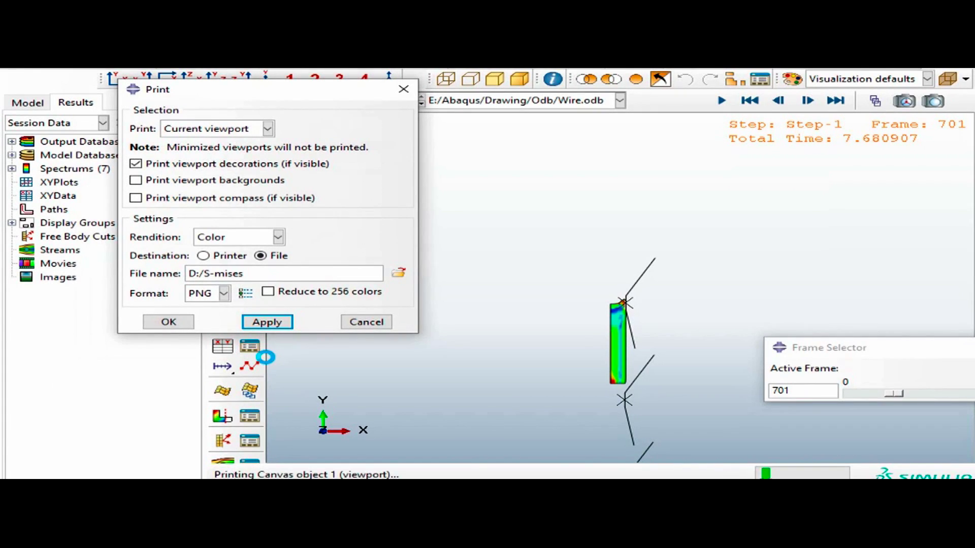
click(206, 183)
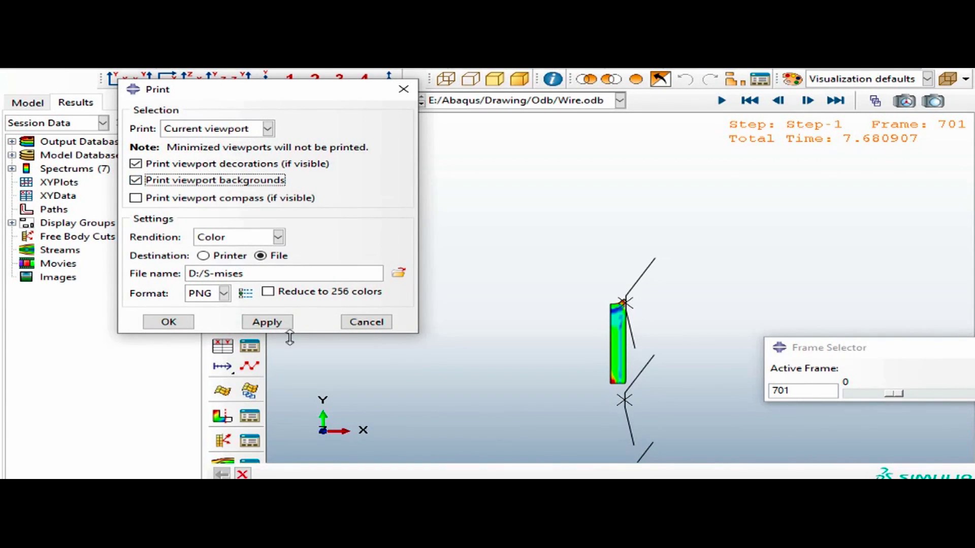
- Export the current viewport with its background as a color PNG to D:/S-mises, replacing the earlier image
click(279, 324)
click(200, 229)
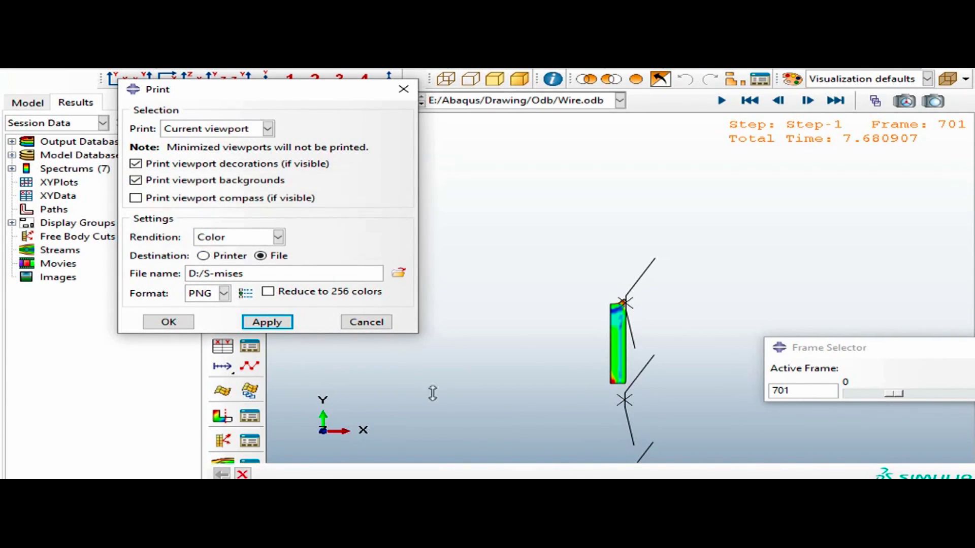
- Switch to File Explorer, inspect the newly exported S-mises.png, then return to Abaqus/CAE and close the print dialog
key(alt+Tab)
key(alt+Tab)
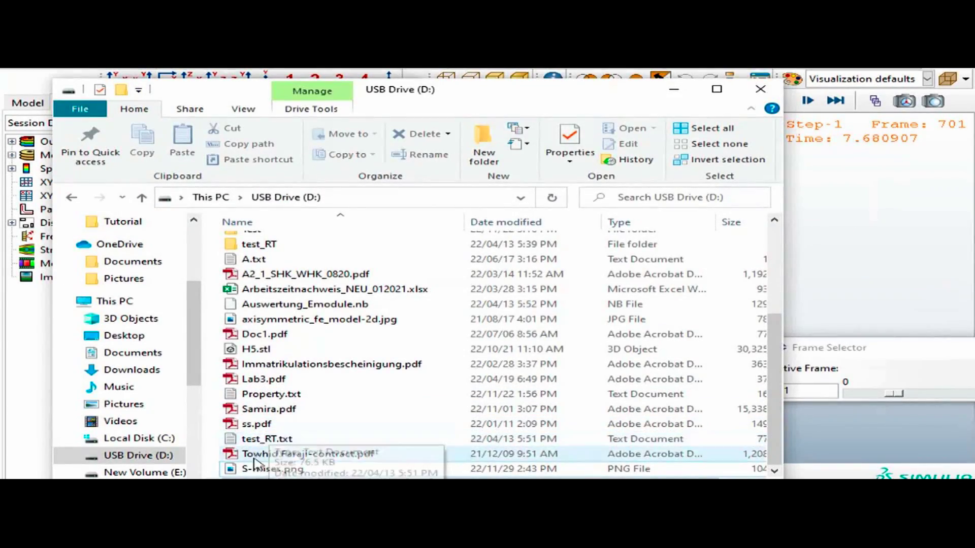
click(254, 468)
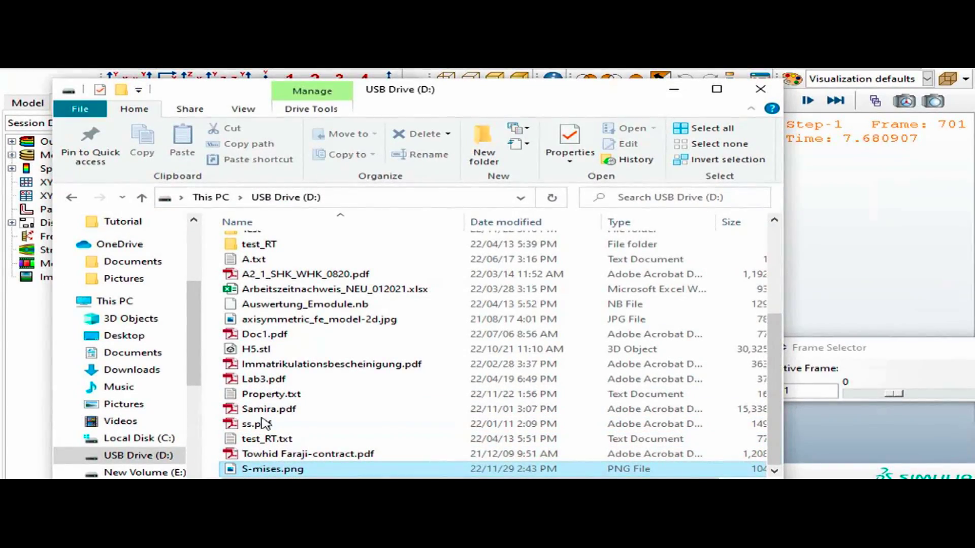
key(Return)
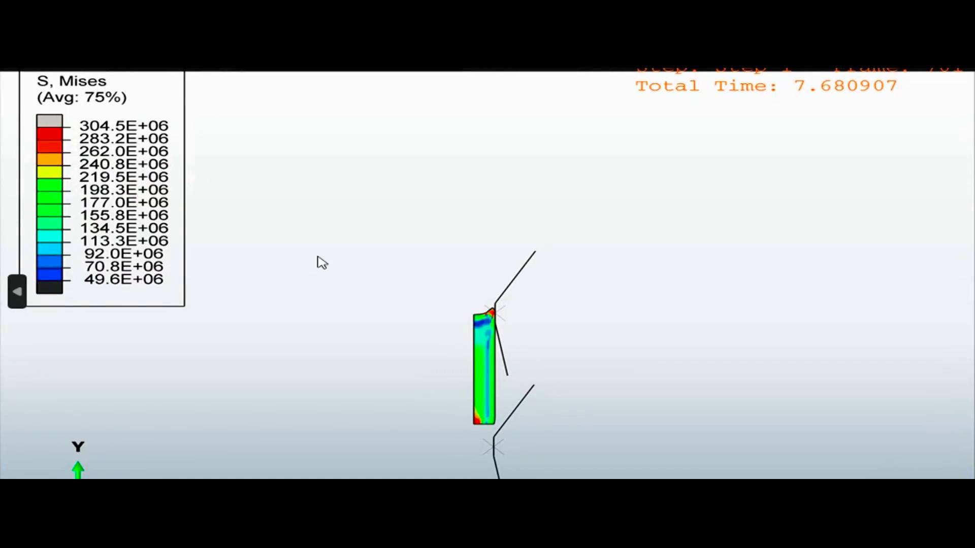
key(alt+F4)
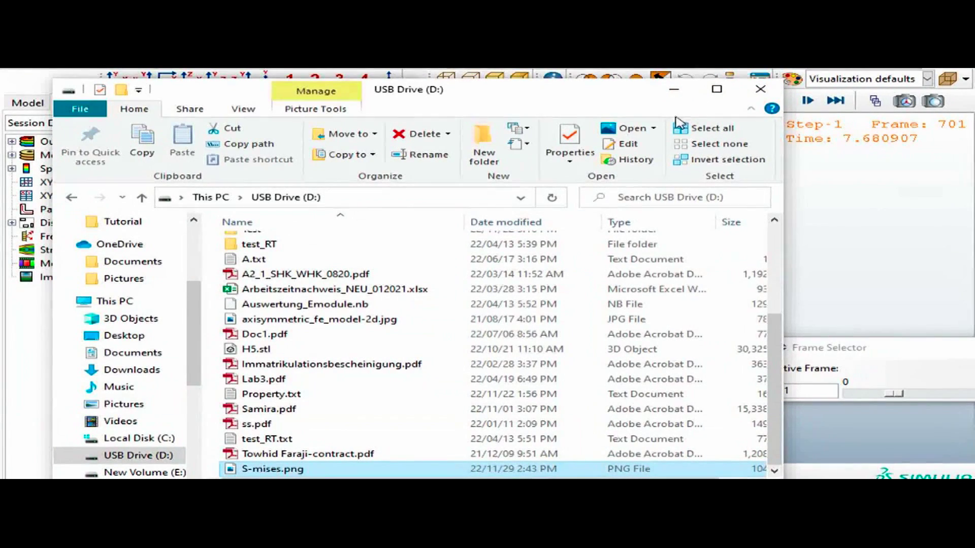
click(814, 175)
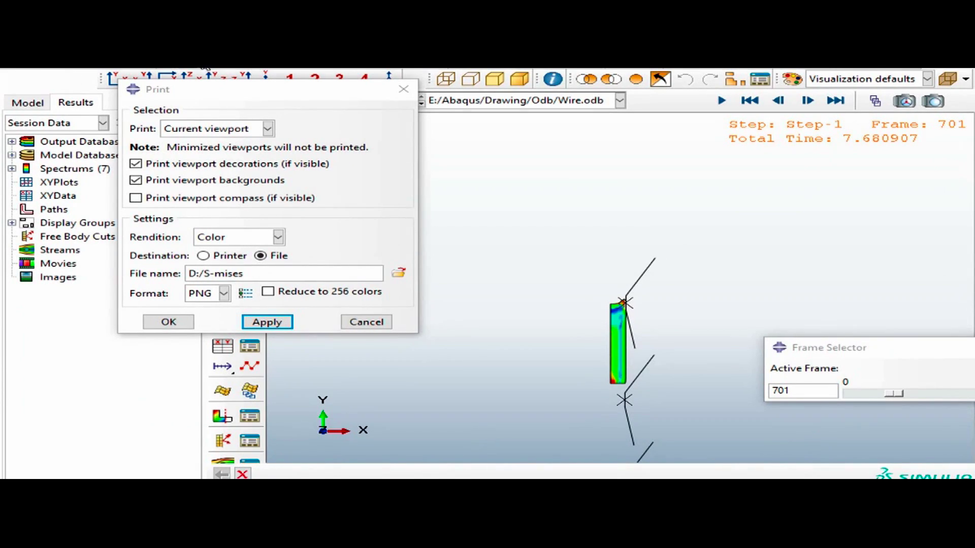
click(403, 90)
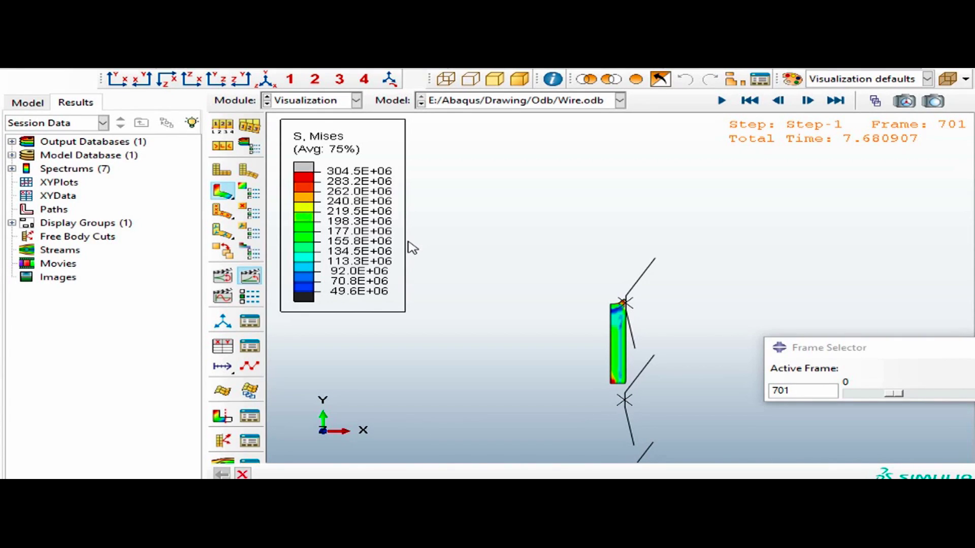
- Set the contour plot's visible edges to Exterior edges in the common plot options
scroll(654, 355, up, 1)
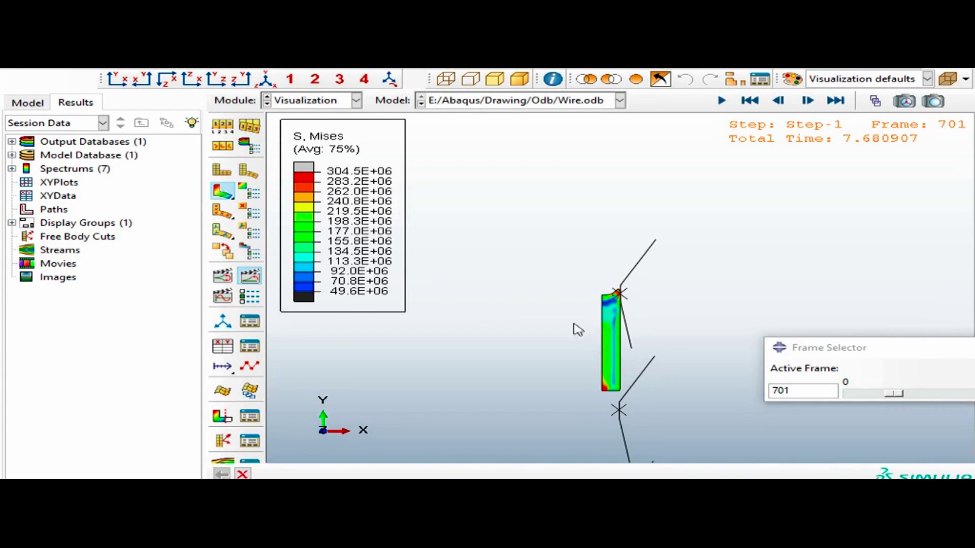
click(230, 131)
click(305, 180)
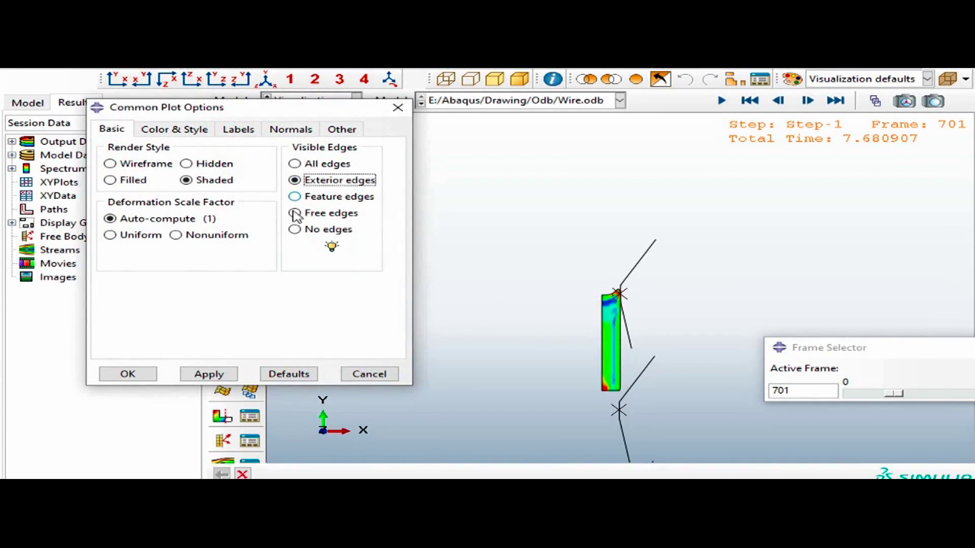
click(128, 374)
- Examine the mesh and the Mises stress distribution across the drawn wire at close range
scroll(634, 399, up, 3)
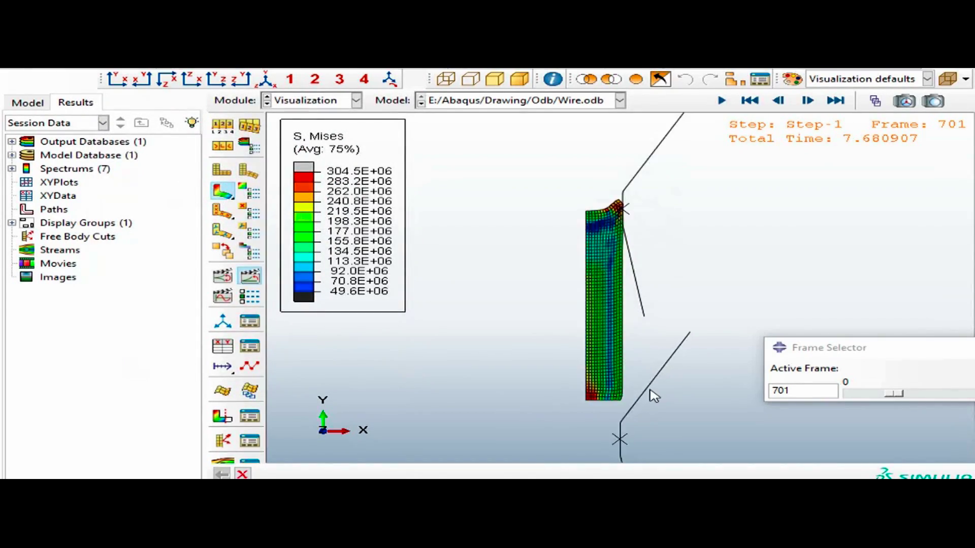
scroll(634, 398, down, 1)
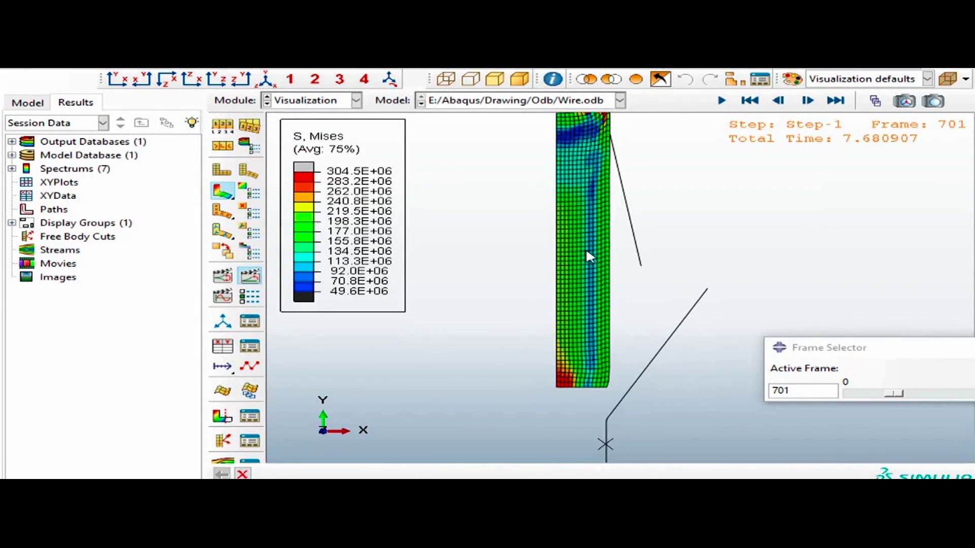
scroll(609, 284, up, 5)
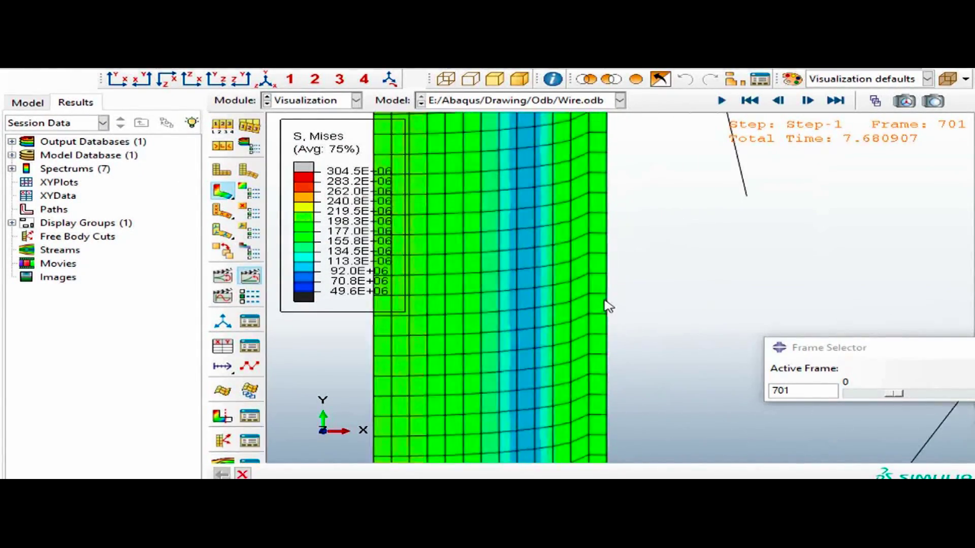
scroll(735, 292, down, 3)
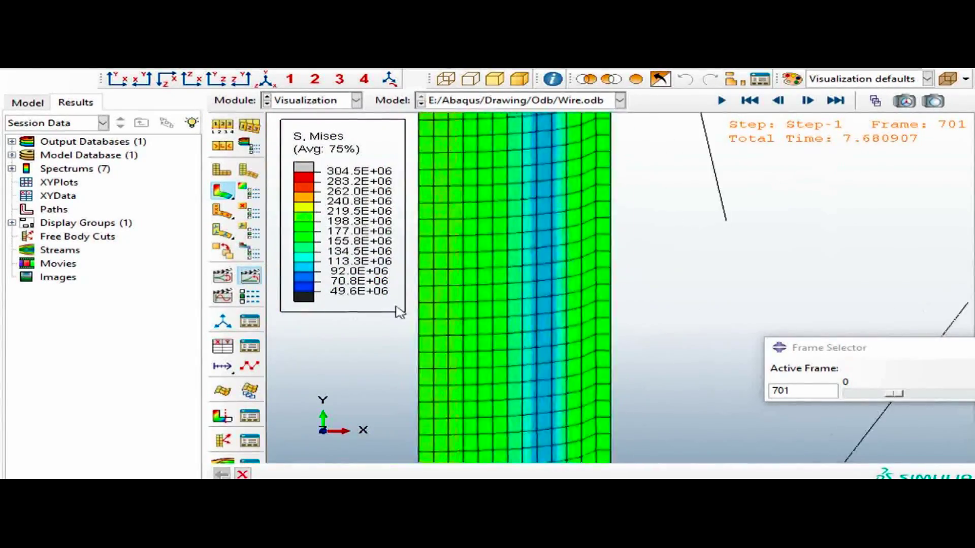
scroll(699, 309, up, 3)
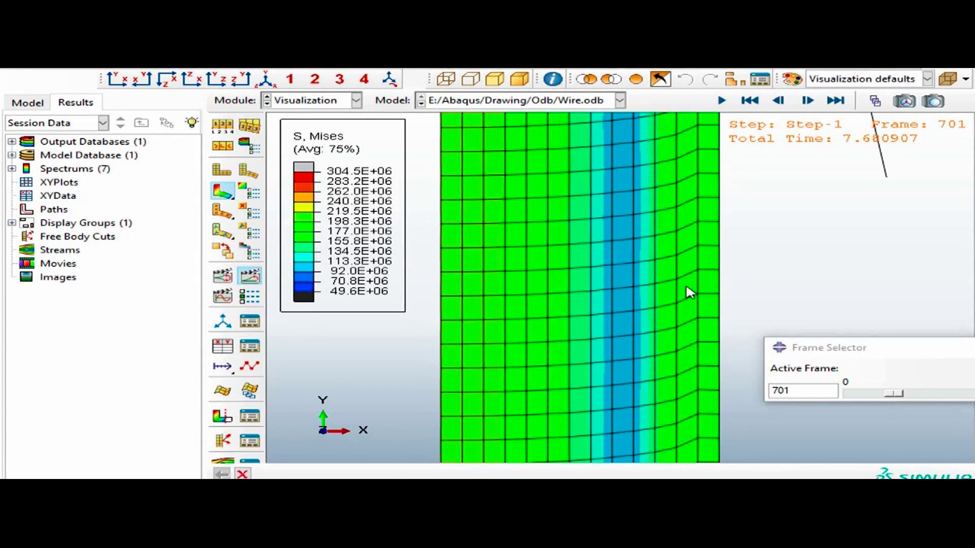
scroll(648, 293, down, 5)
ctrl+alt+drag(645, 293, 662, 310)
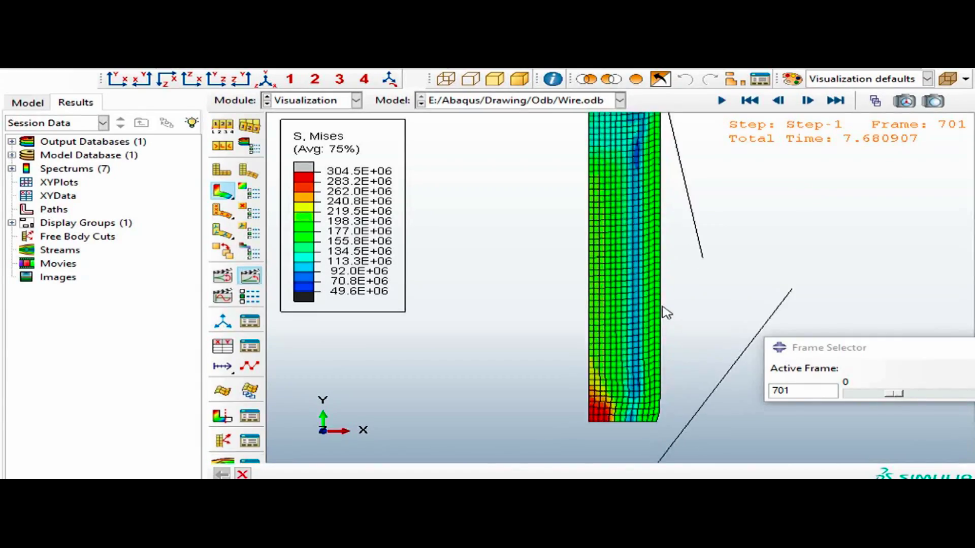
scroll(659, 309, up, 10)
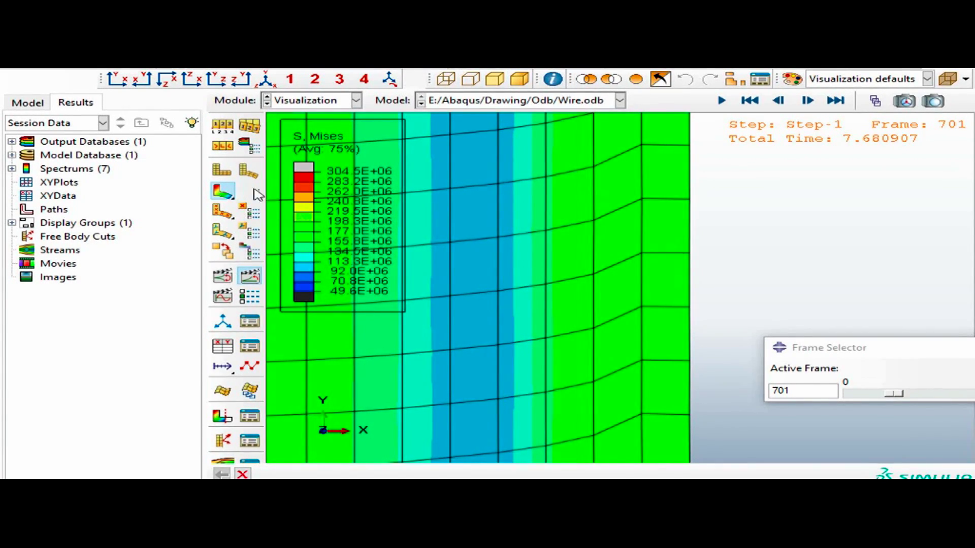
click(588, 79)
click(404, 475)
click(416, 474)
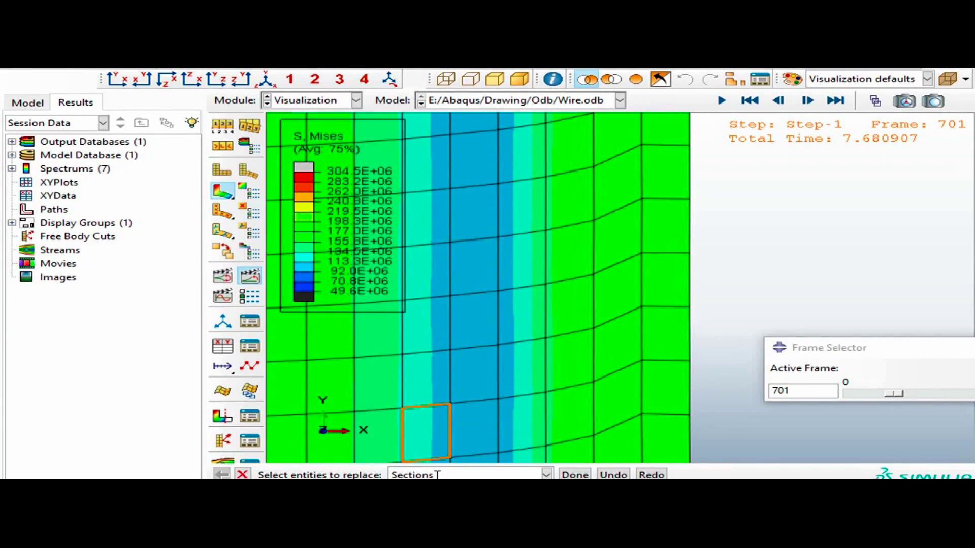
click(493, 475)
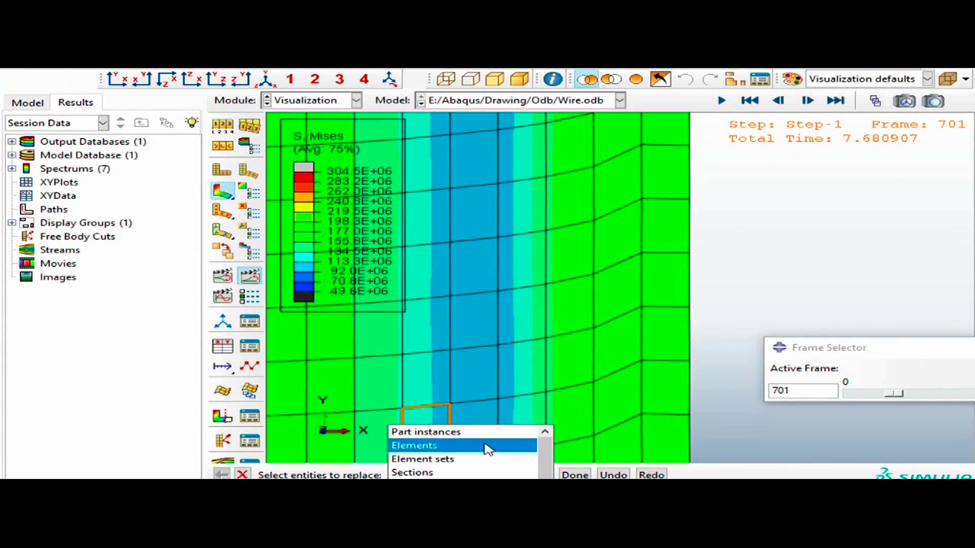
click(480, 447)
click(666, 331)
click(546, 475)
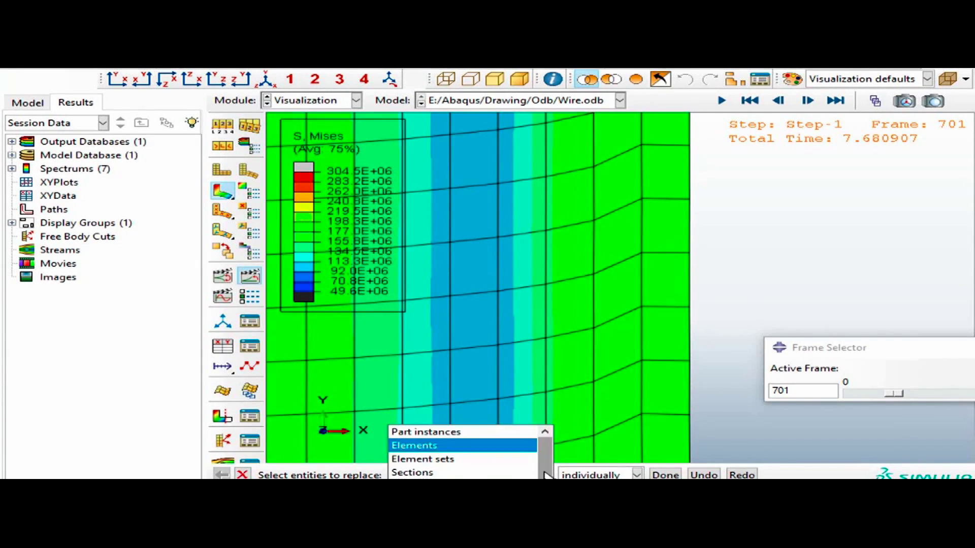
scroll(474, 459, down, 3)
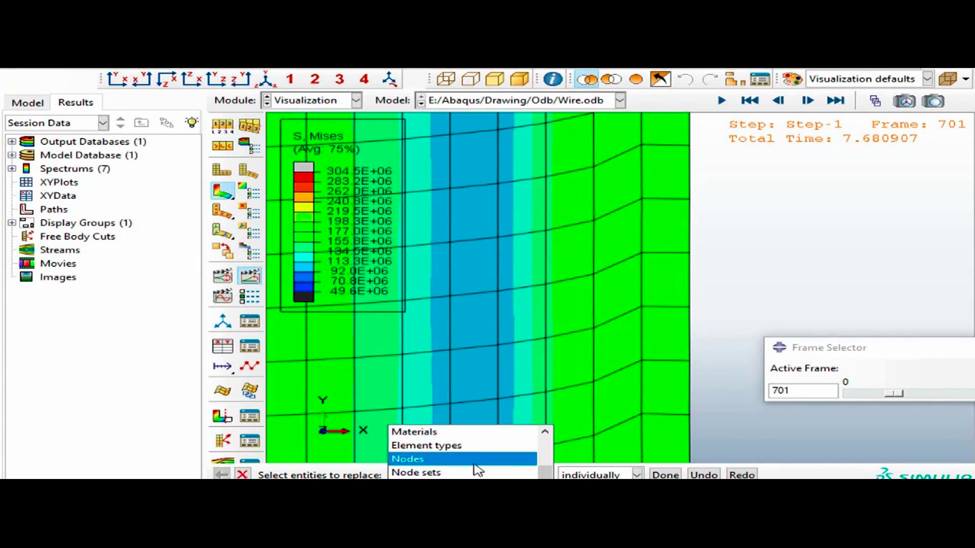
click(474, 459)
click(642, 361)
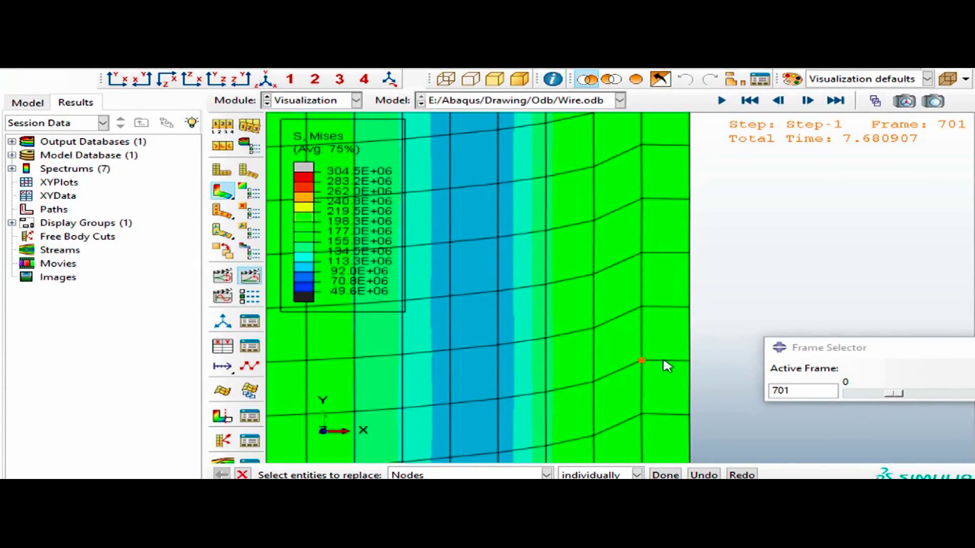
click(689, 307)
click(642, 307)
click(242, 475)
scroll(851, 248, down, 5)
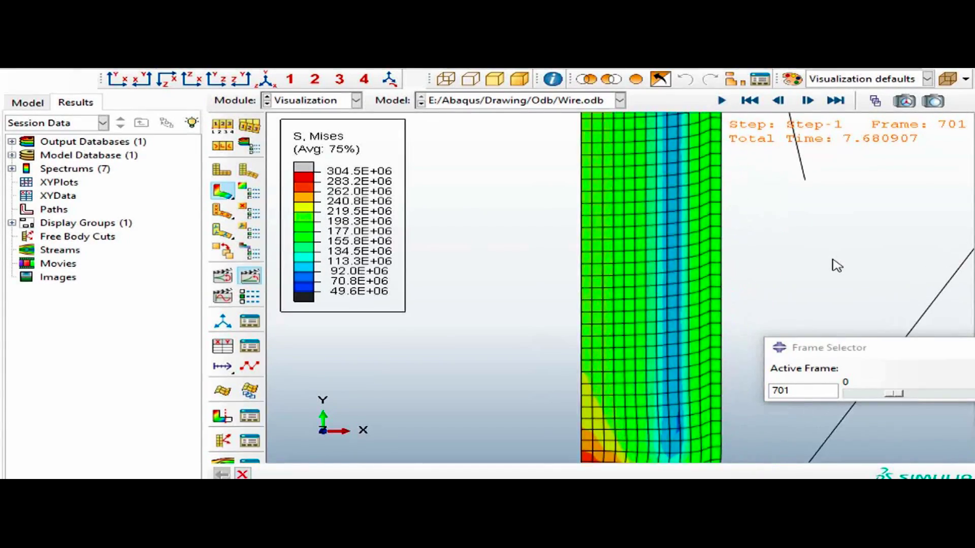
scroll(836, 265, up, 1)
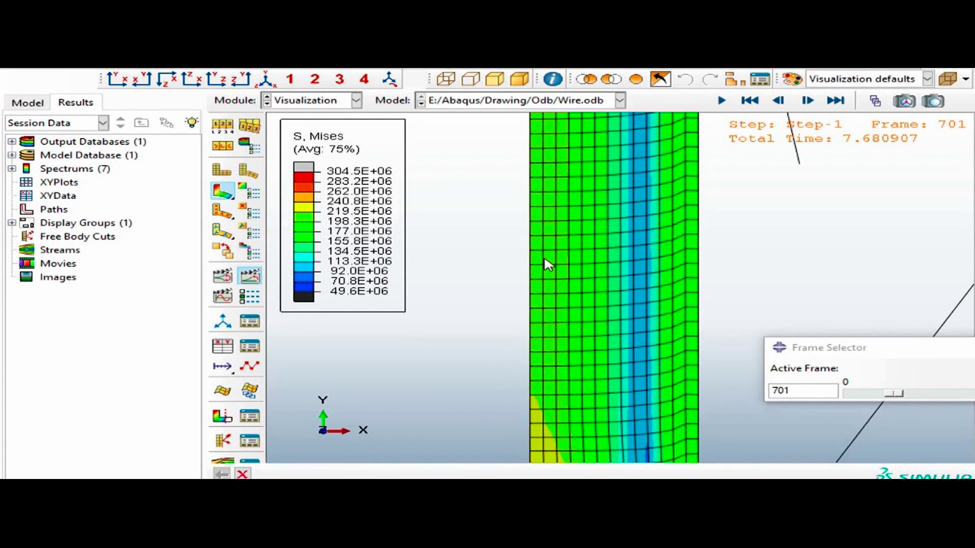
ctrl+alt+drag(547, 264, 556, 263)
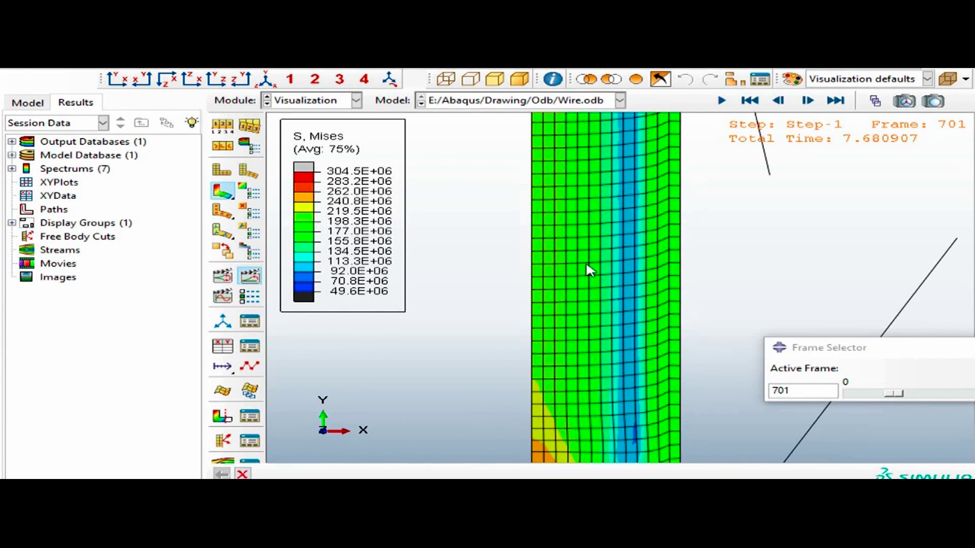
ctrl+alt+drag(689, 253, 691, 253)
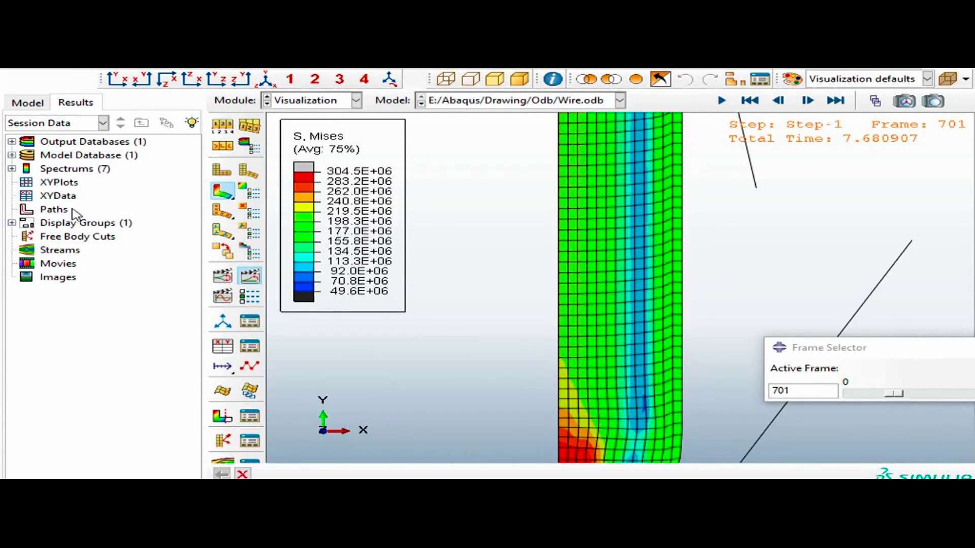
- Create a path named Path-1 of type Node list and start adding its nodes from the viewport
click(46, 214)
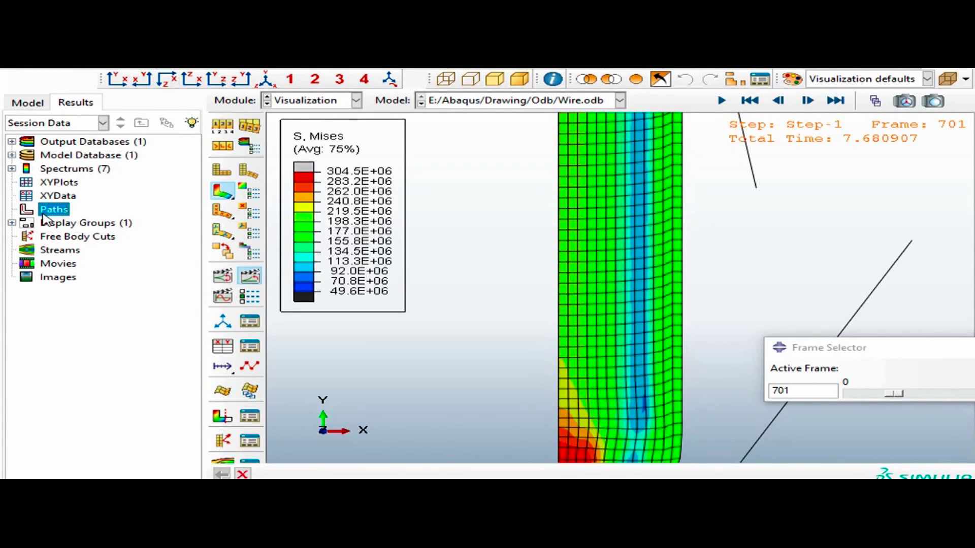
right_click(45, 217)
click(76, 239)
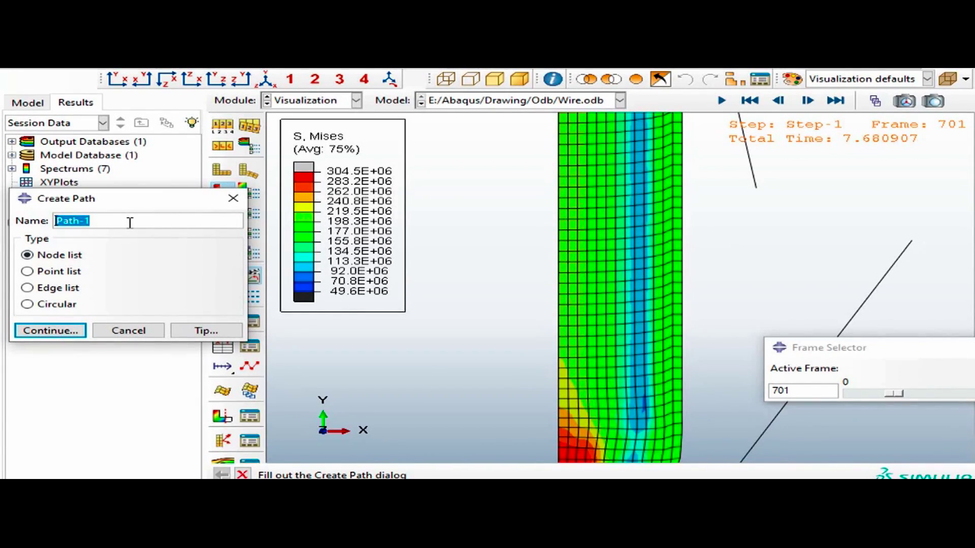
click(75, 333)
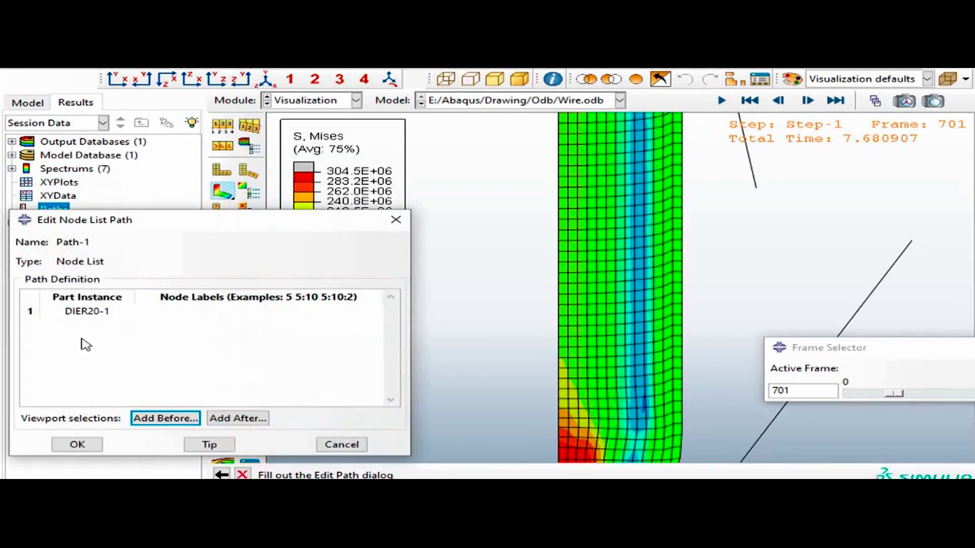
click(161, 418)
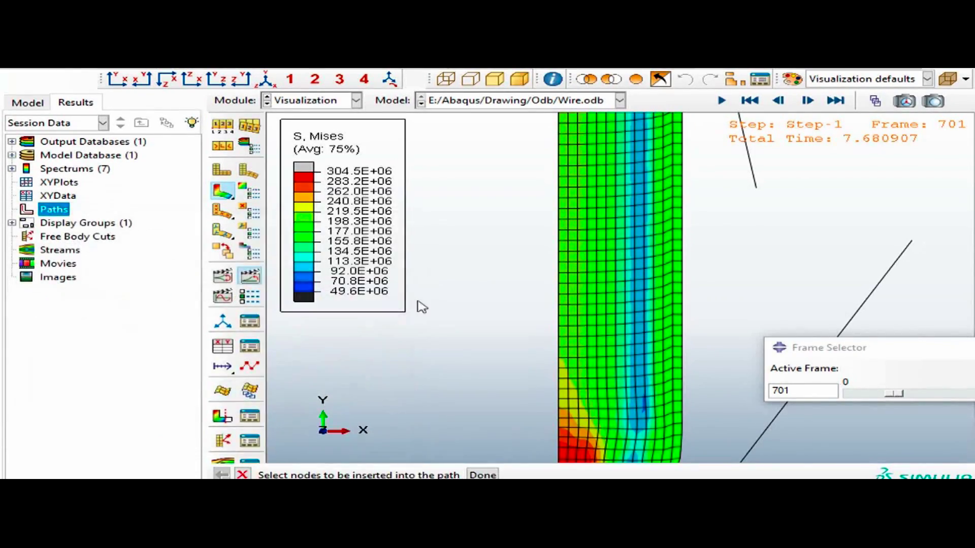
- Define Path-1 with one row of nodes across the wire's mid-length, from outer-surface node 308 to node 295 on the opposite edge
scroll(680, 243, up, 4)
scroll(685, 245, up, 1)
scroll(755, 261, down, 3)
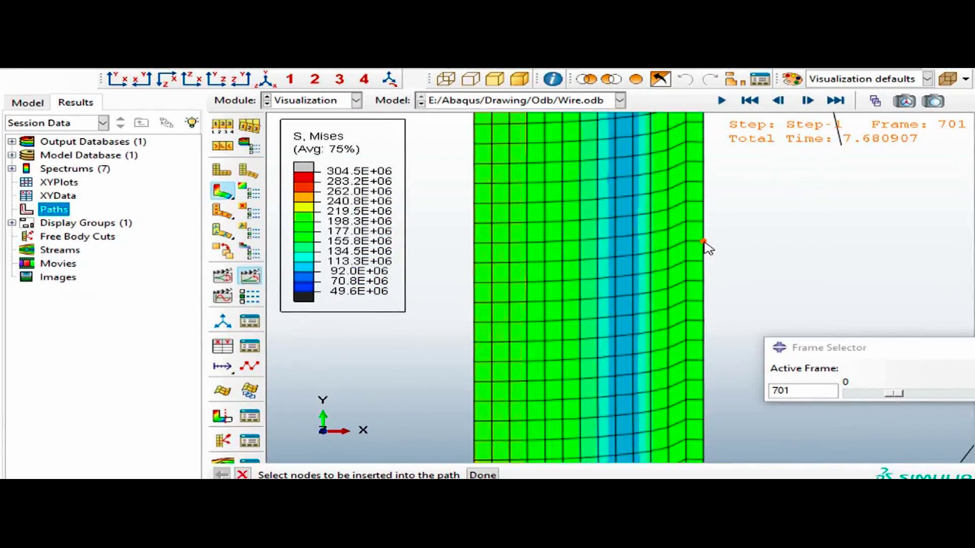
click(698, 243)
click(684, 240)
click(668, 247)
click(652, 252)
click(634, 253)
click(616, 256)
click(597, 258)
click(579, 258)
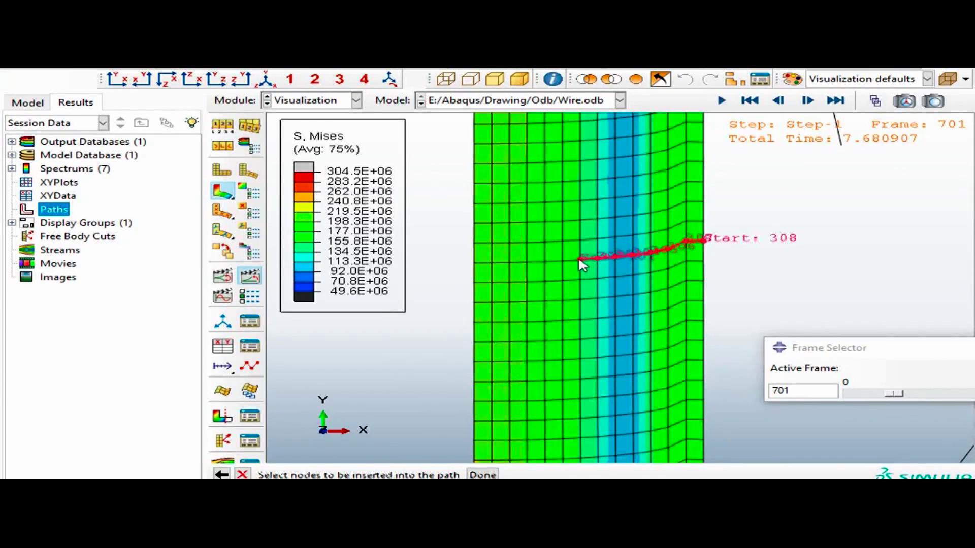
click(561, 259)
click(544, 260)
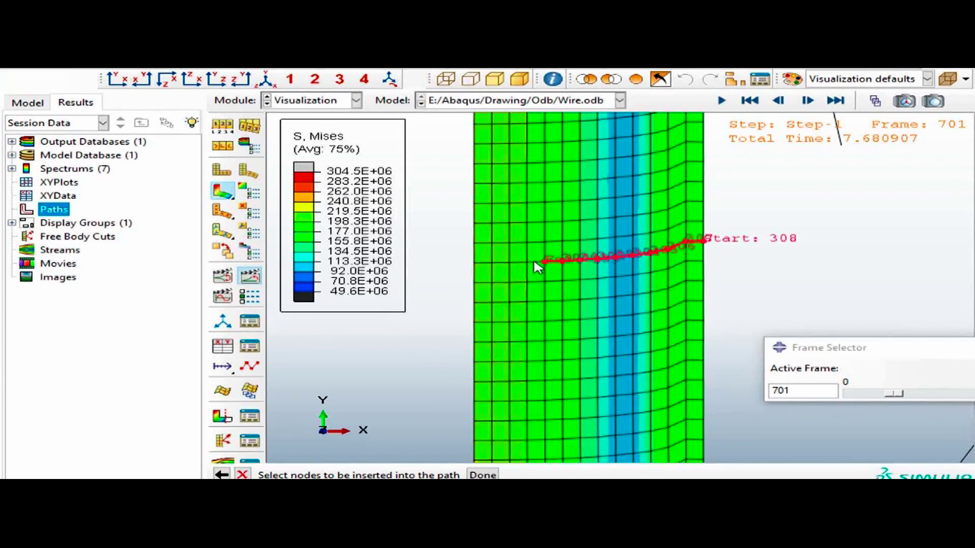
click(527, 261)
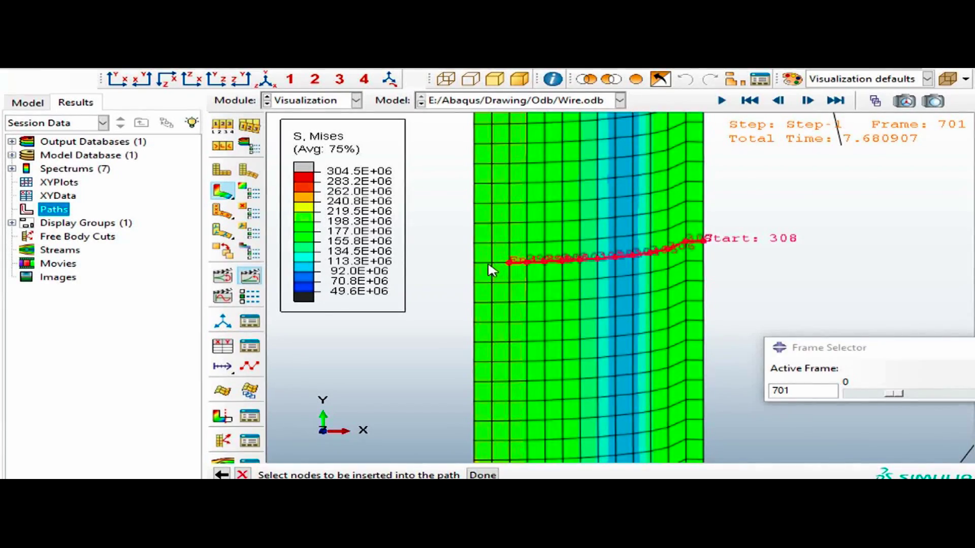
click(490, 263)
click(483, 475)
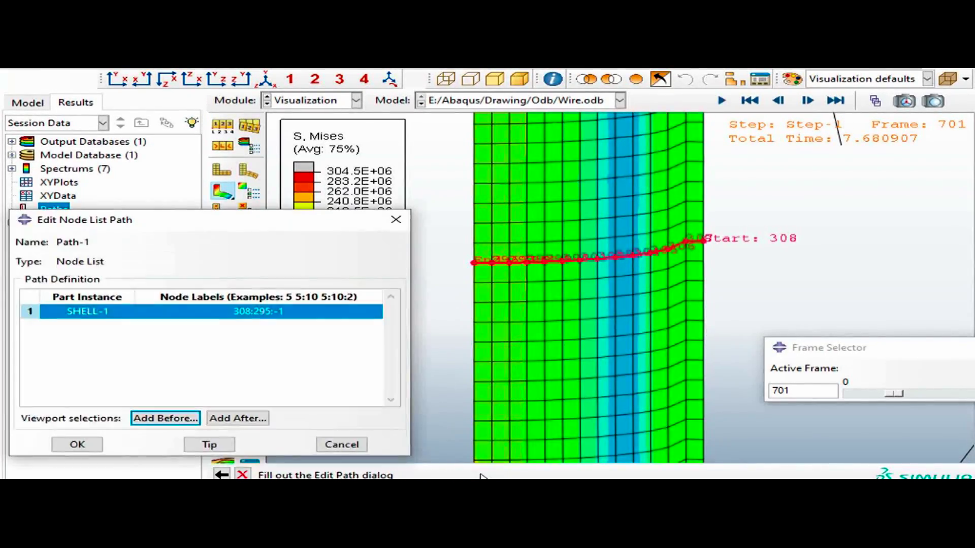
click(77, 445)
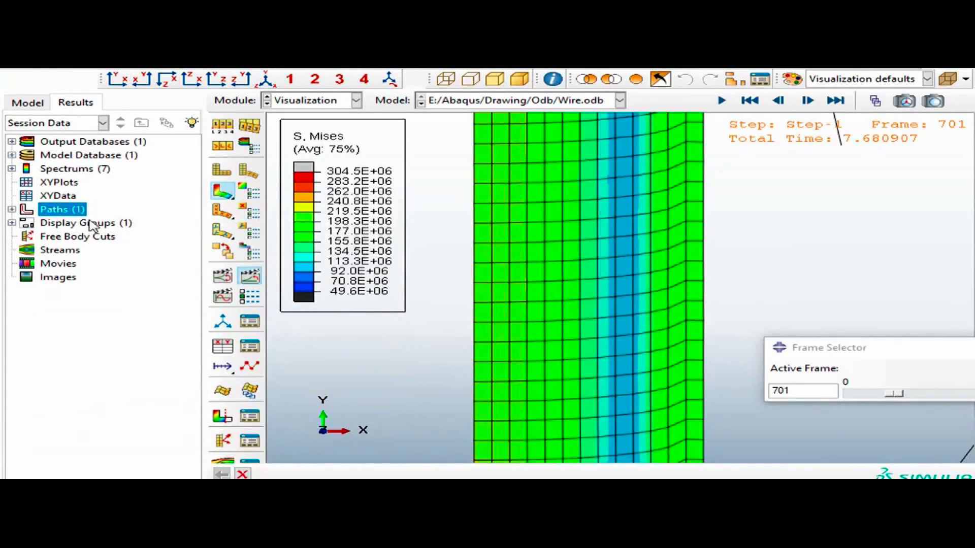
- Review the definition of Path-1 and its node line on the model, then close it unchanged
click(11, 209)
click(49, 223)
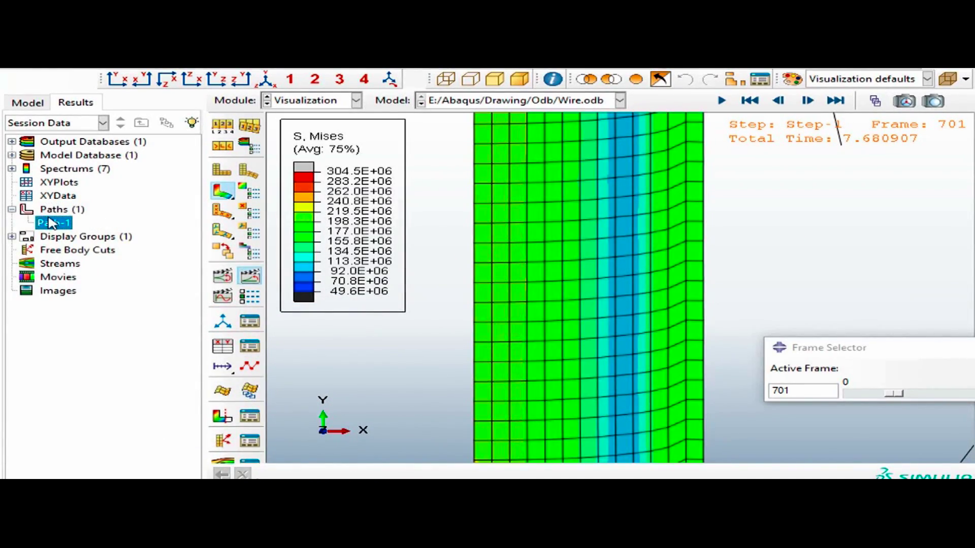
double_click(49, 223)
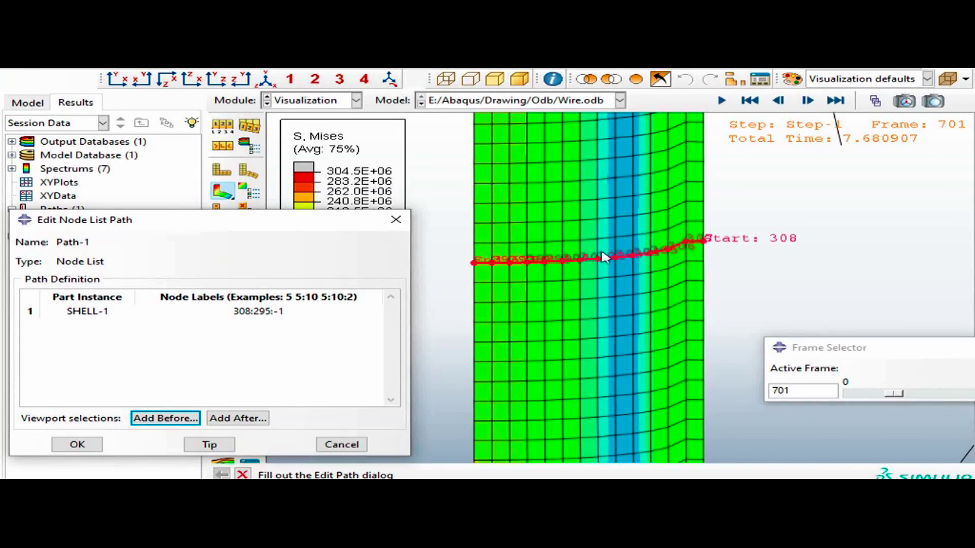
click(396, 220)
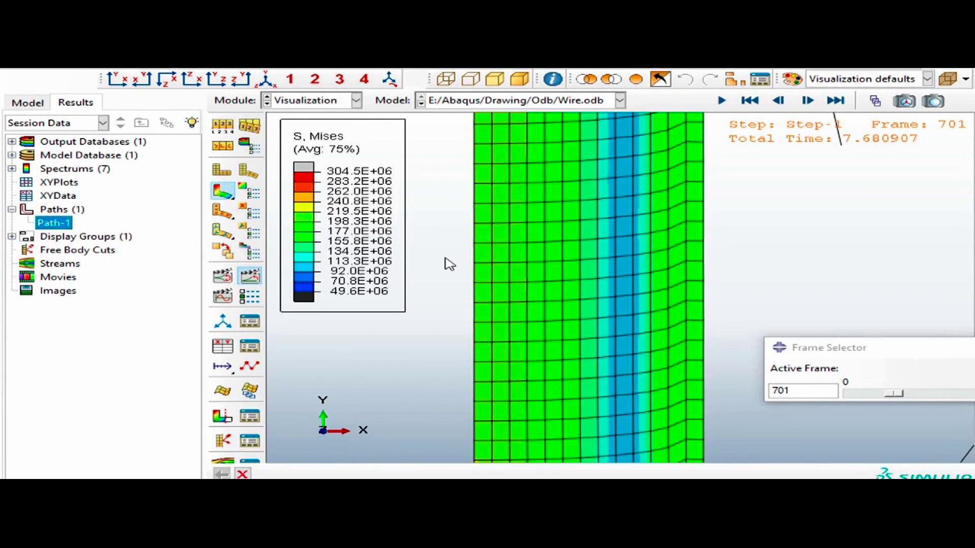
- Create XY data with Path as the source and choose Path-1 as the extraction path
click(58, 196)
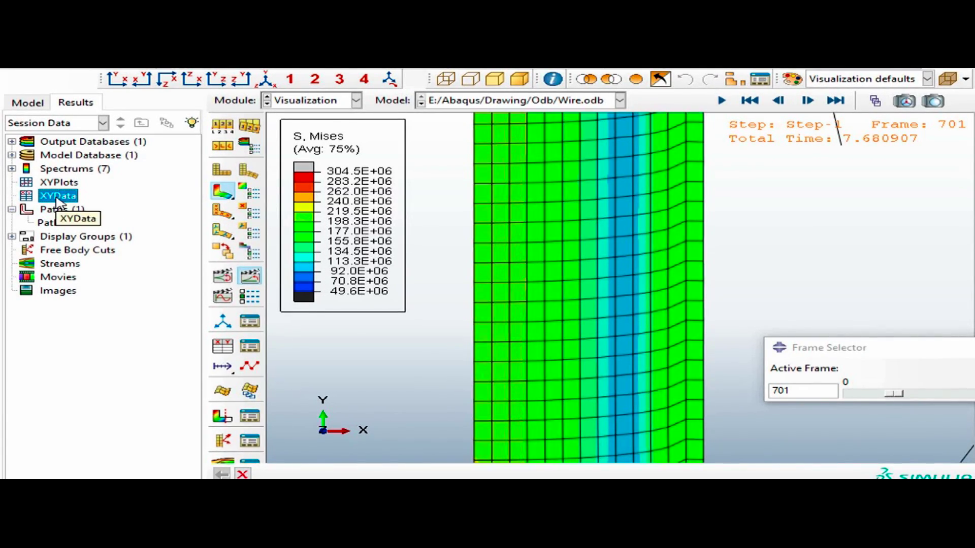
right_click(59, 199)
click(89, 218)
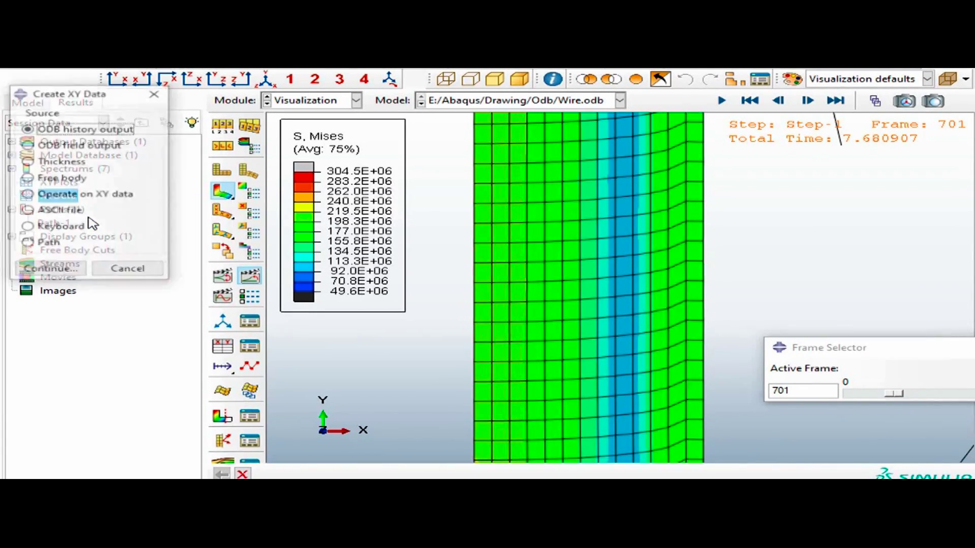
click(49, 245)
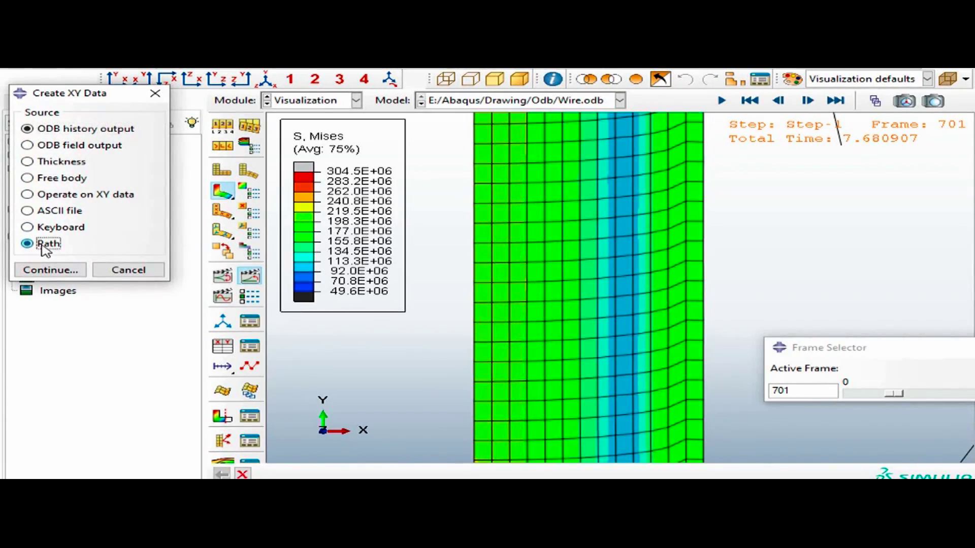
click(50, 270)
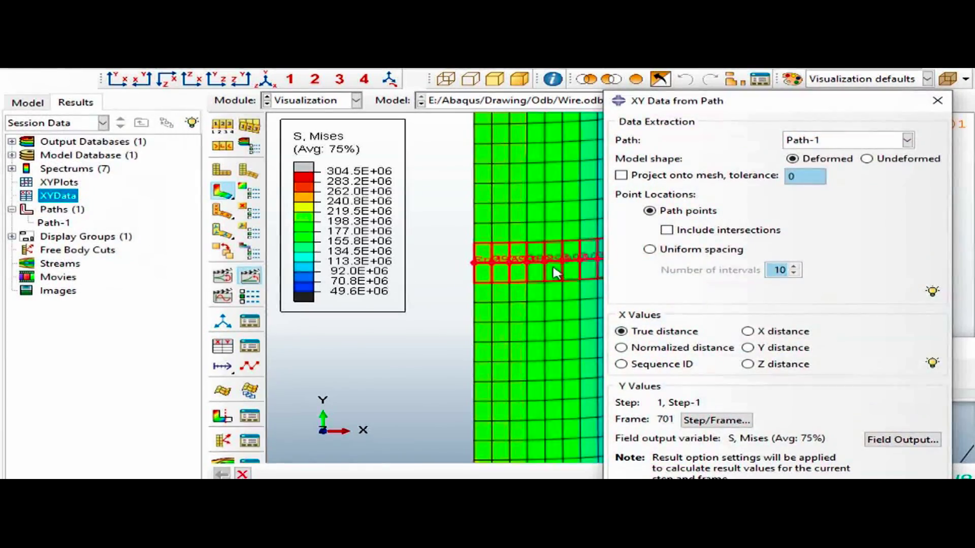
click(811, 144)
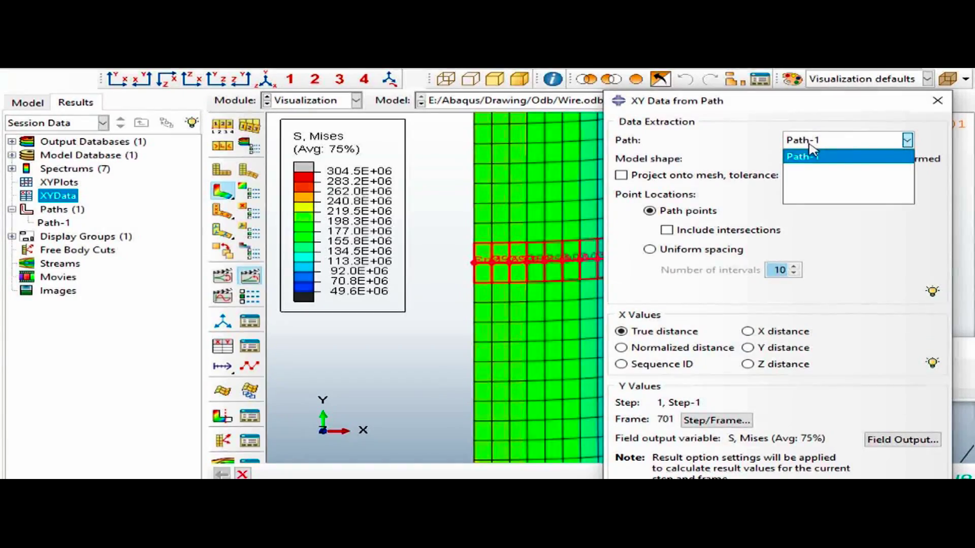
click(811, 156)
- Set the path data's field output variable to PEEQ, equivalent plastic strain at integration points
drag(809, 99, 474, 24)
click(559, 366)
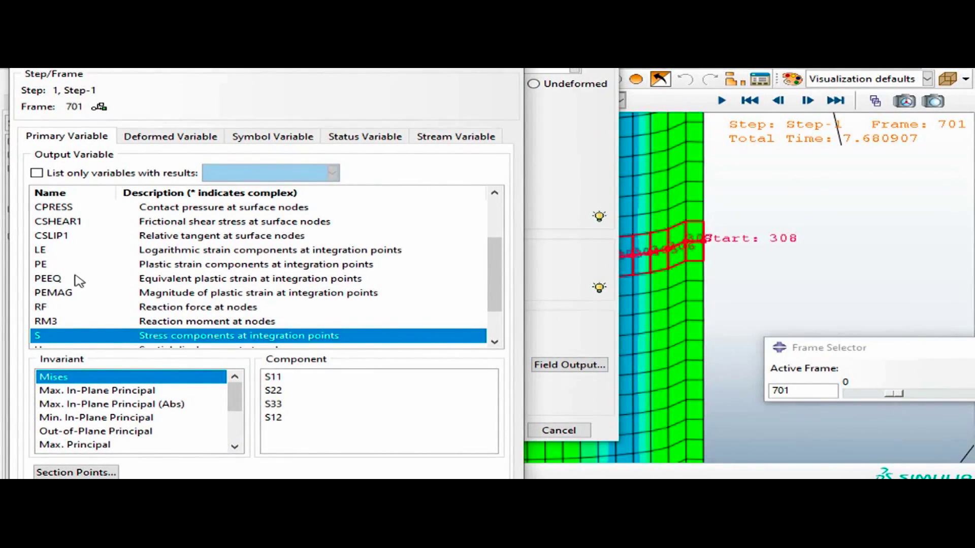
click(60, 279)
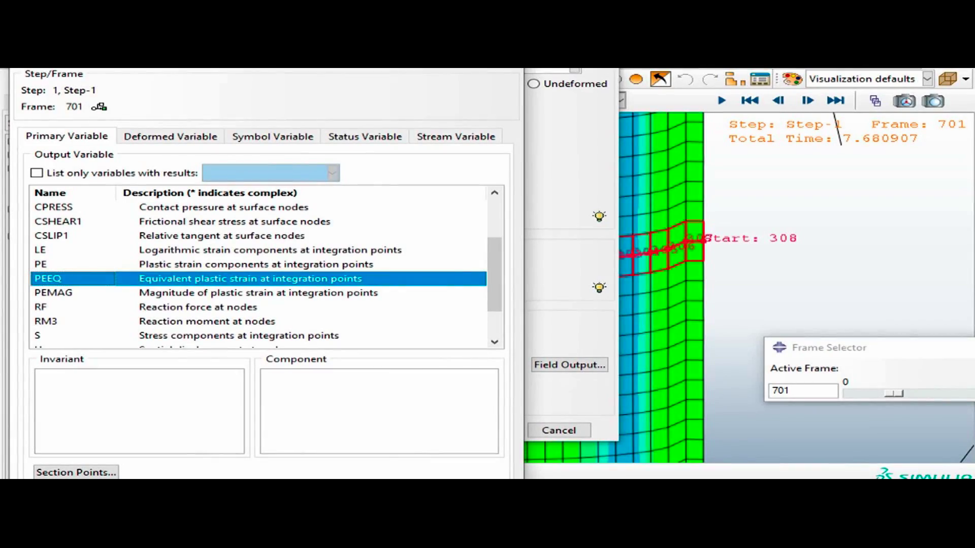
key(Return)
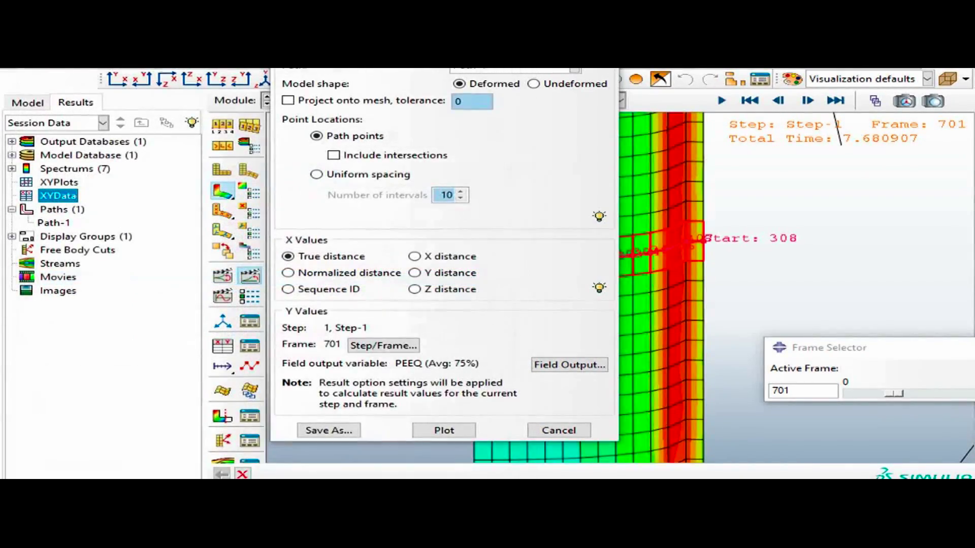
drag(517, 68, 281, 72)
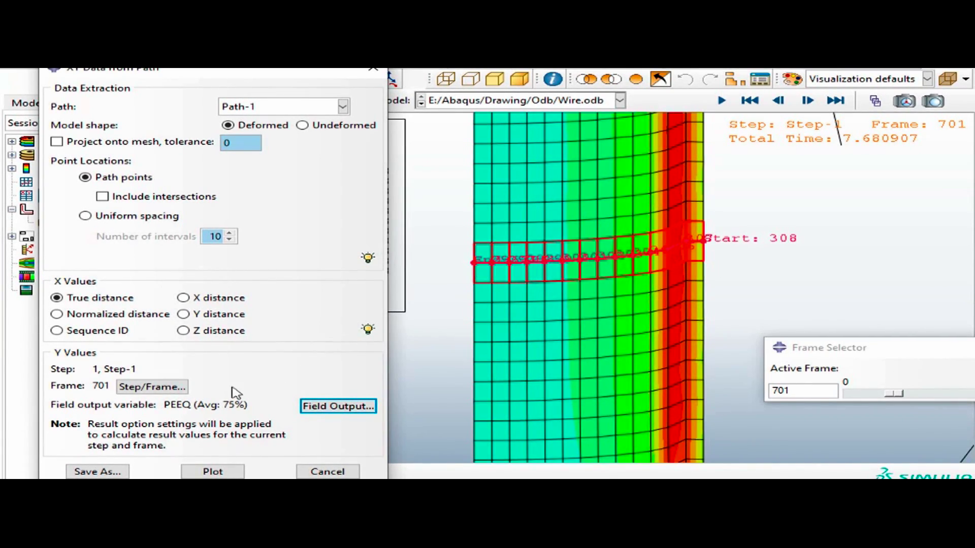
- Save the extracted path data as PEEQ and list the saved entries under XYData
click(98, 470)
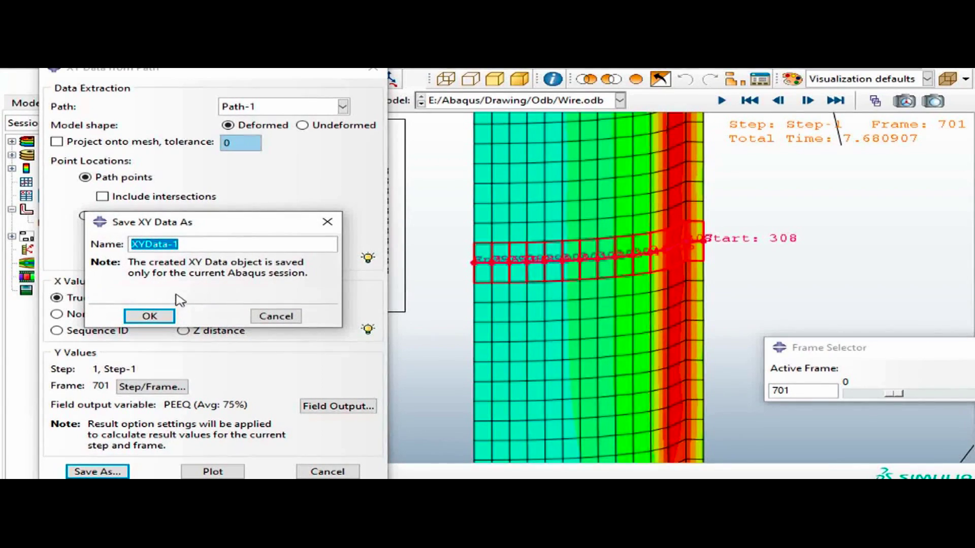
text(O)
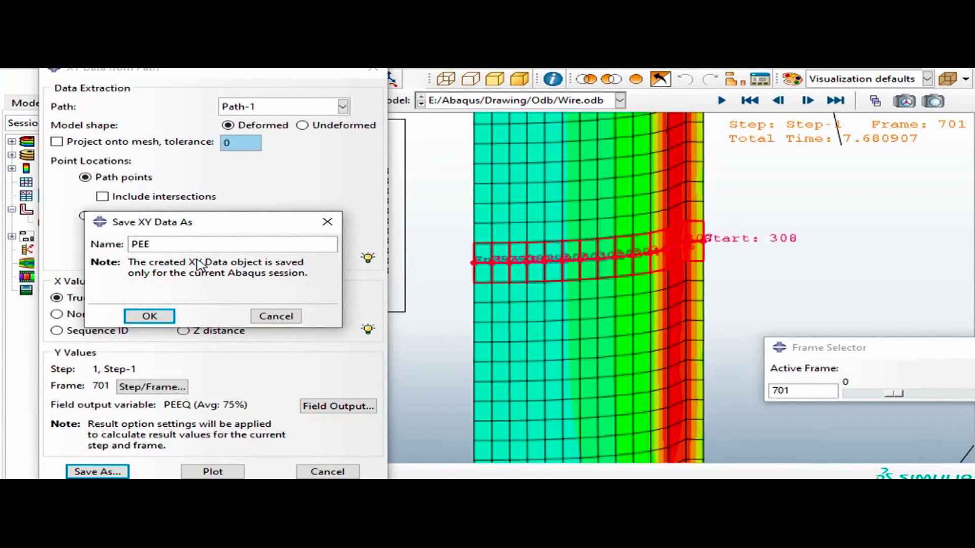
click(149, 315)
drag(185, 76, 442, 69)
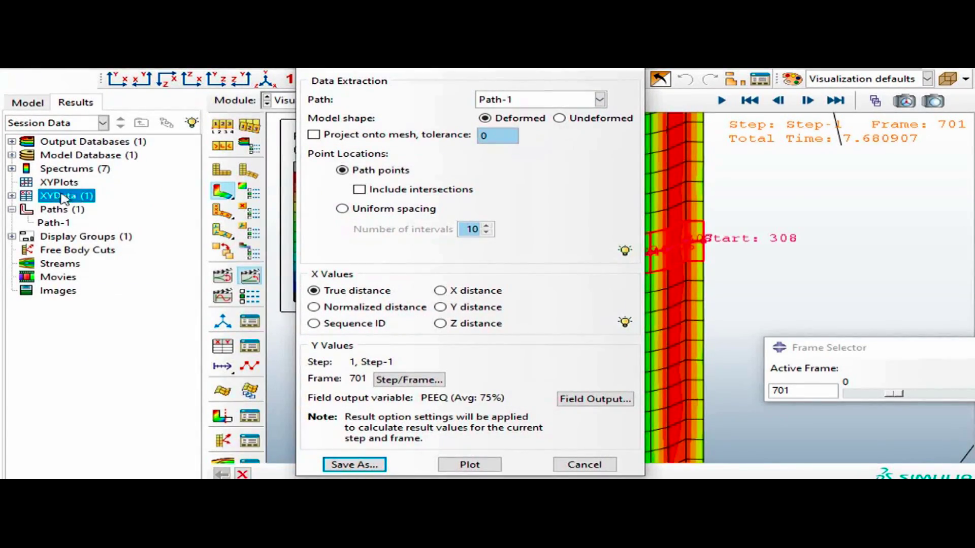
click(12, 195)
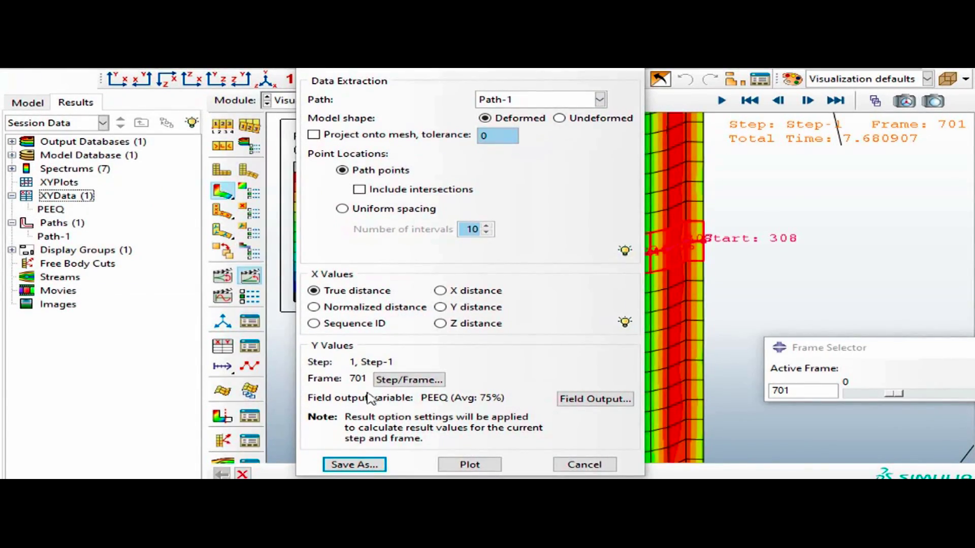
- Plot PEEQ against true distance along Path-1 and move the dialogs clear of the curve
click(468, 466)
drag(507, 69, 68, 91)
scroll(511, 282, down, 3)
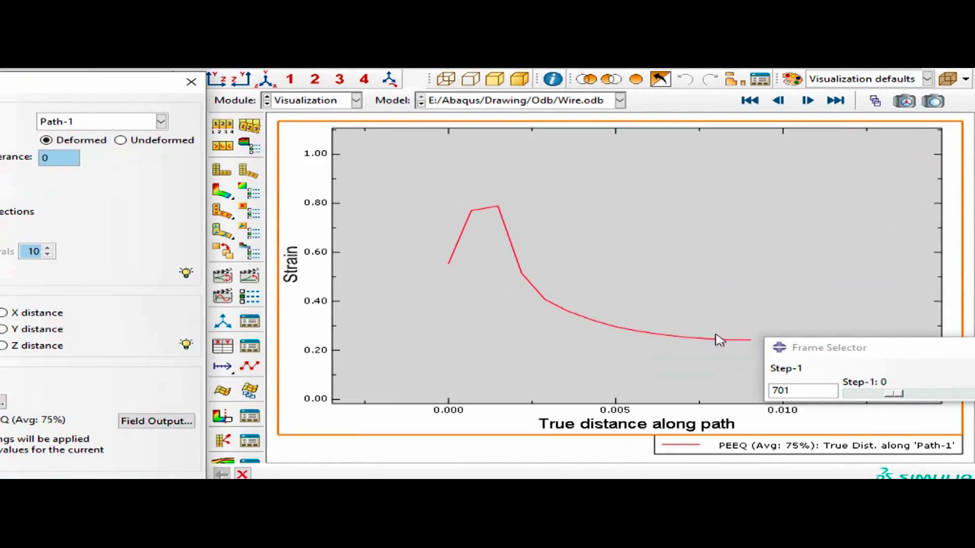
drag(887, 355, 835, 469)
drag(101, 88, 538, 93)
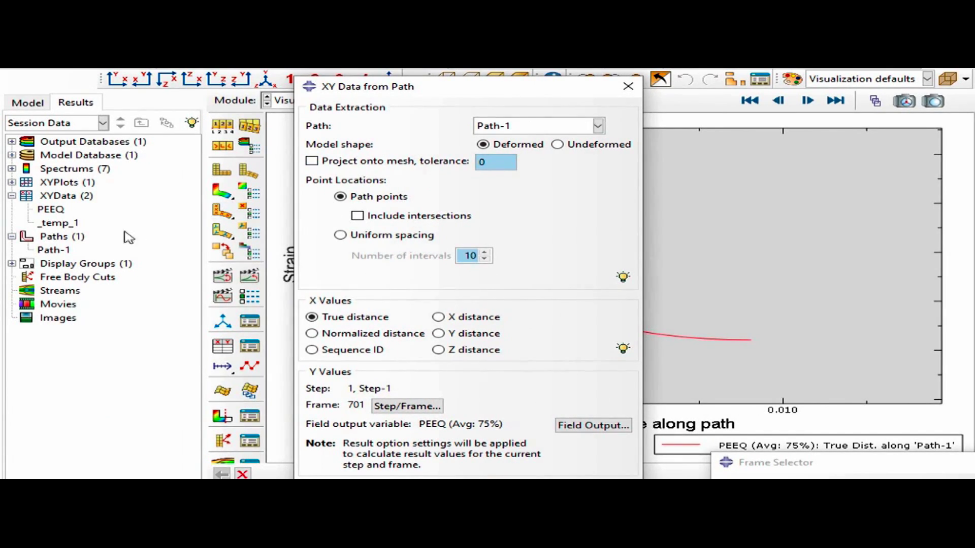
- Open the saved PEEQ data table, select its X and Y values and arrange the dialogs around it
right_click(56, 209)
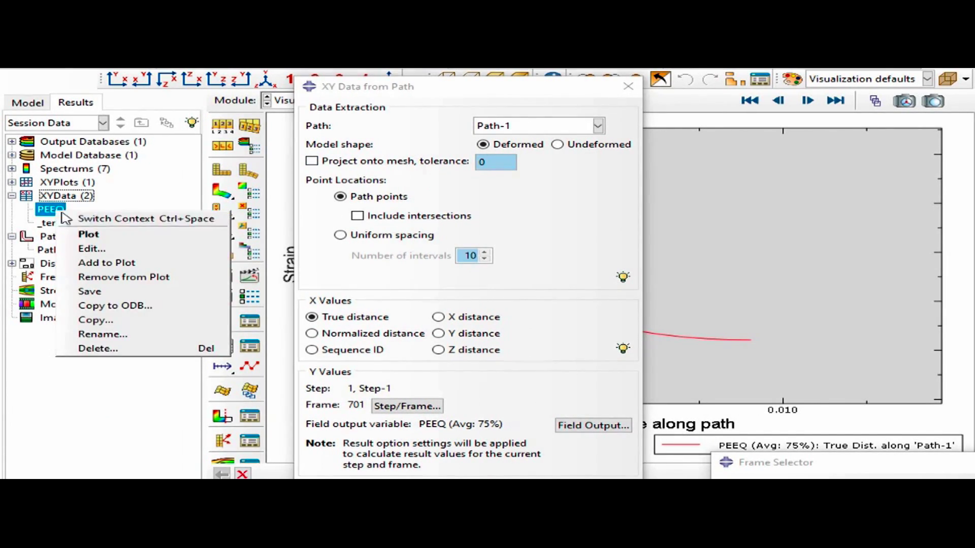
click(103, 249)
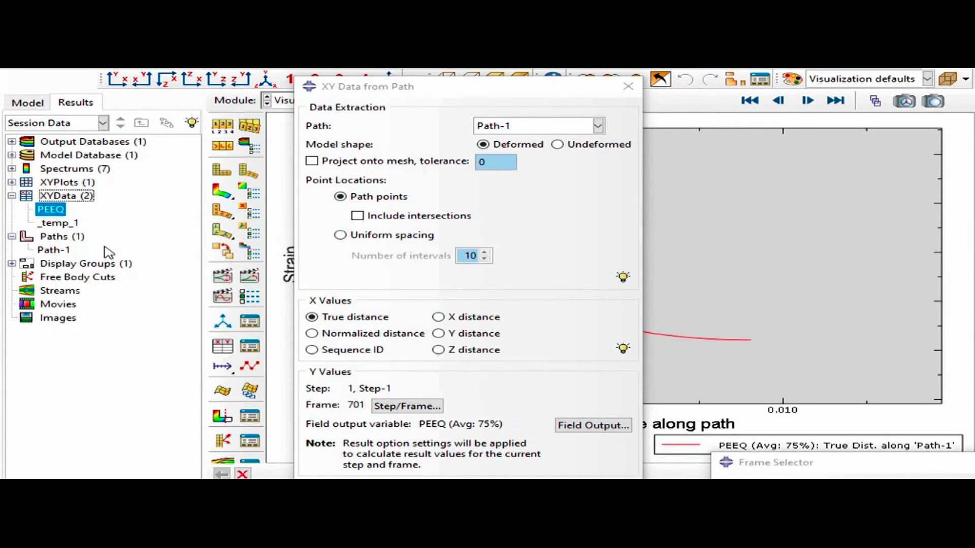
drag(114, 212, 176, 339)
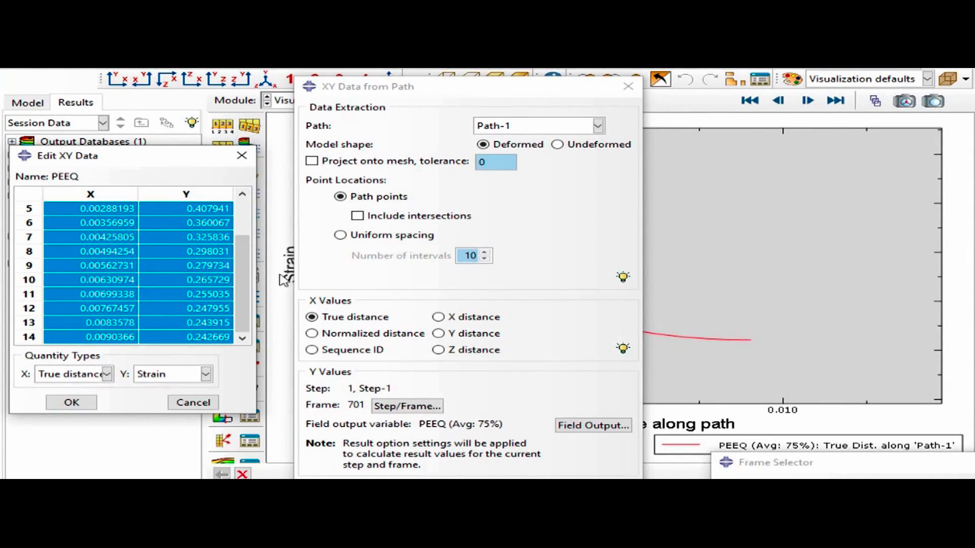
drag(436, 97, 970, 166)
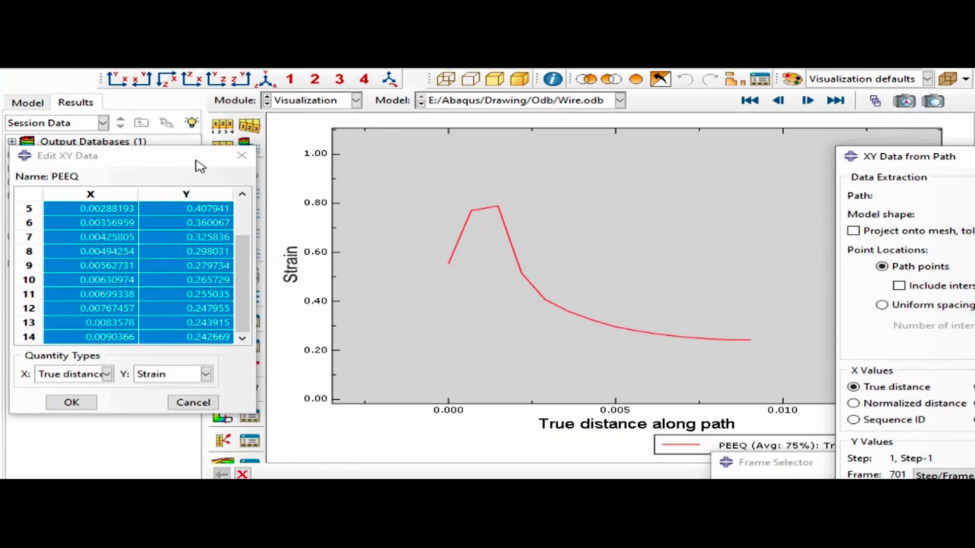
drag(196, 159, 311, 242)
click(226, 196)
drag(218, 243, 168, 162)
- Review the Path-1 node list on the model alongside the PEEQ data table
double_click(53, 250)
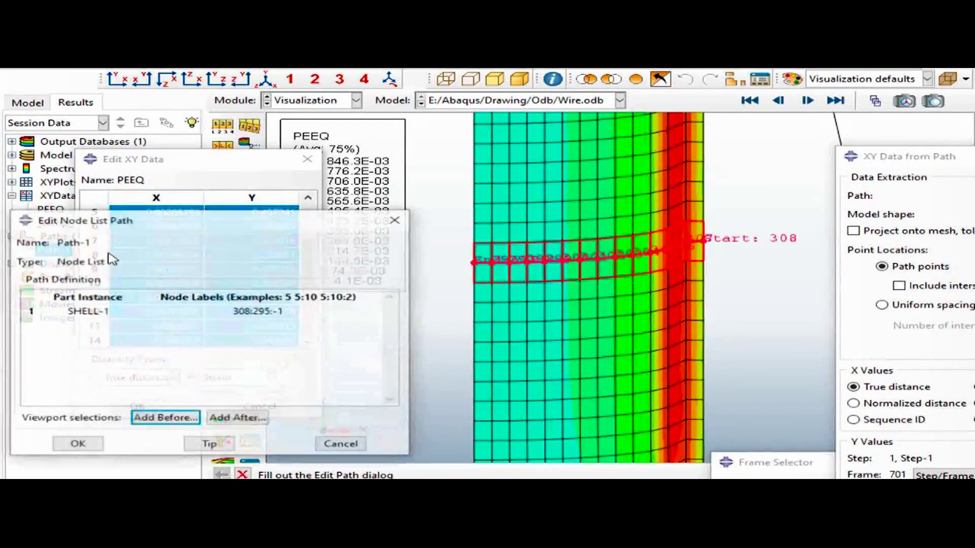
click(396, 219)
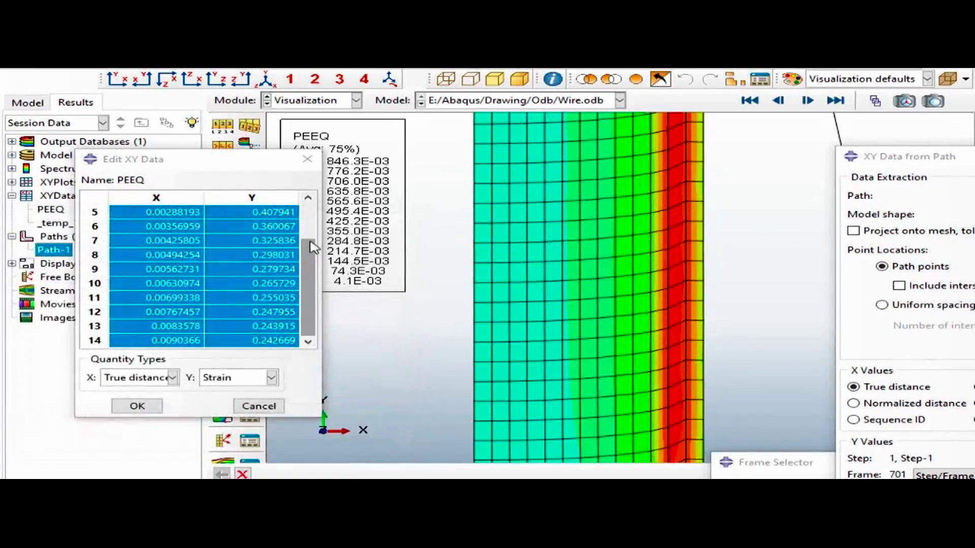
double_click(55, 249)
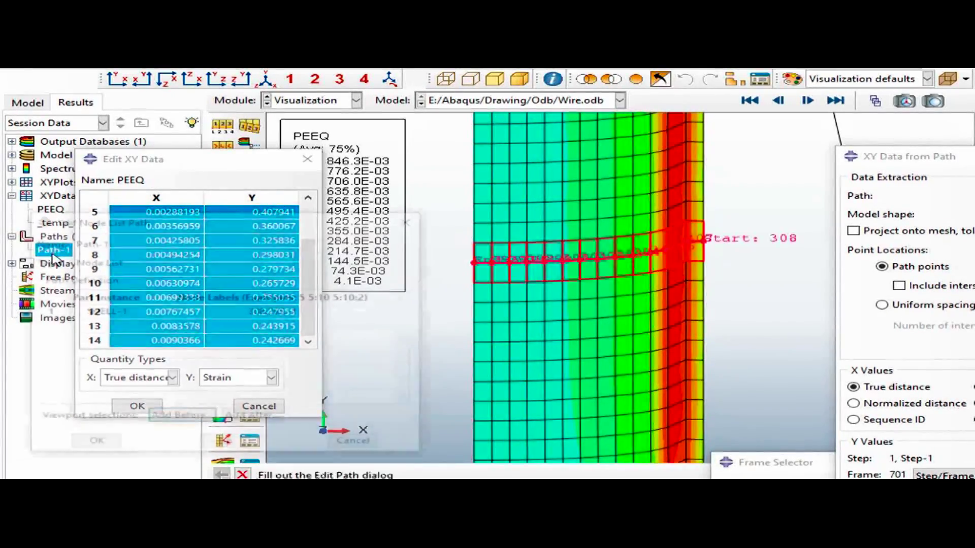
drag(157, 223, 216, 447)
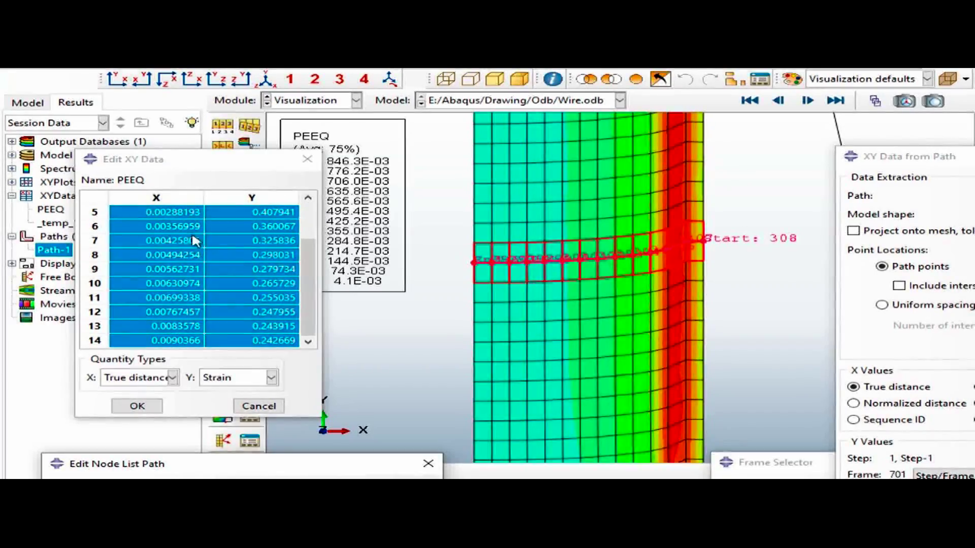
- Check the PEEQ table from first to last row and copy the selected X and Y values of rows 5 to 14
double_click(166, 212)
click(131, 247)
drag(135, 211, 228, 397)
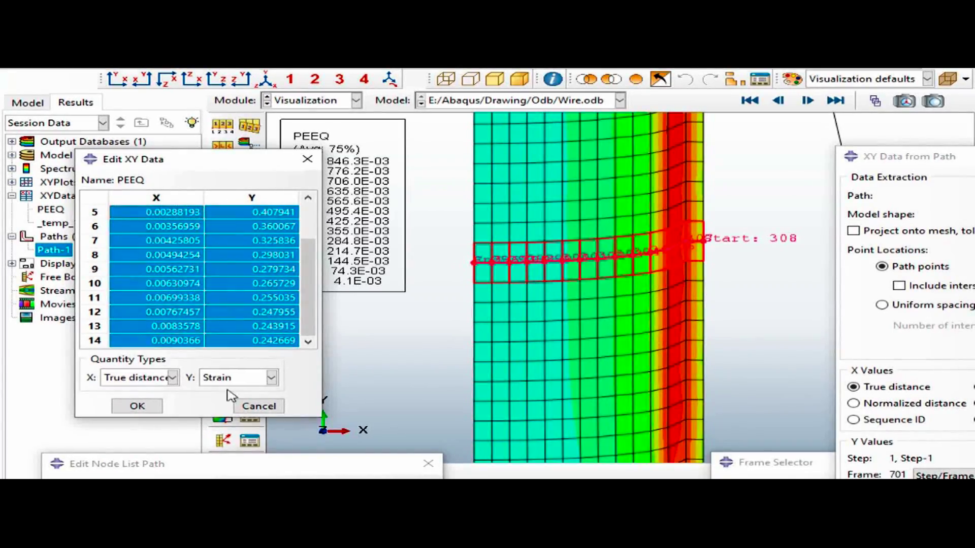
scroll(249, 292, up, 2)
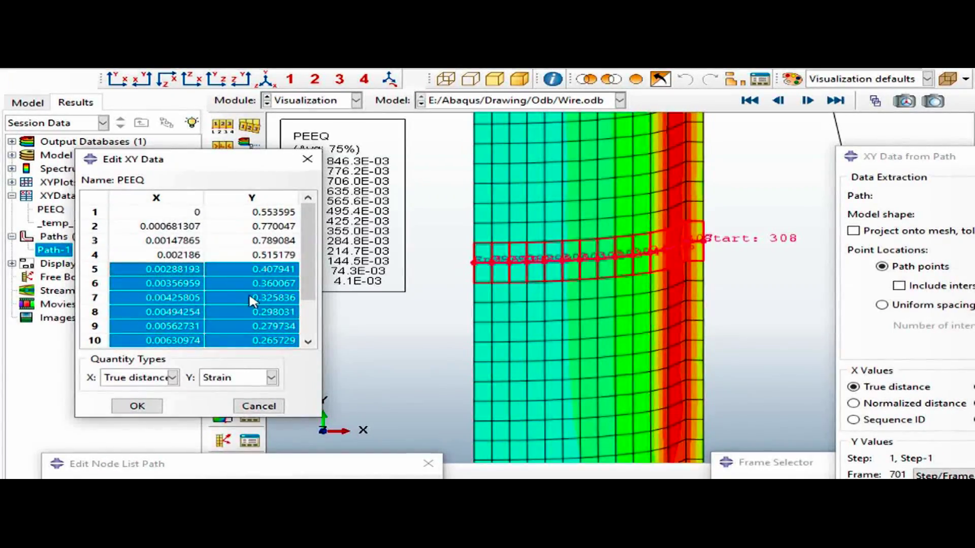
scroll(249, 293, down, 2)
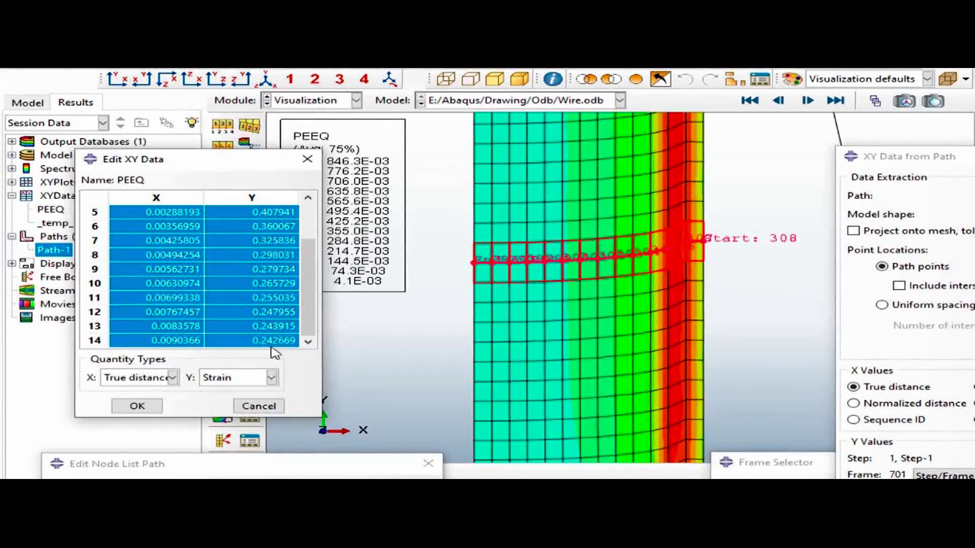
right_click(254, 317)
click(276, 339)
- Launch Excel for the copied values, and close the PEEQ data table in Abaqus
key(super)
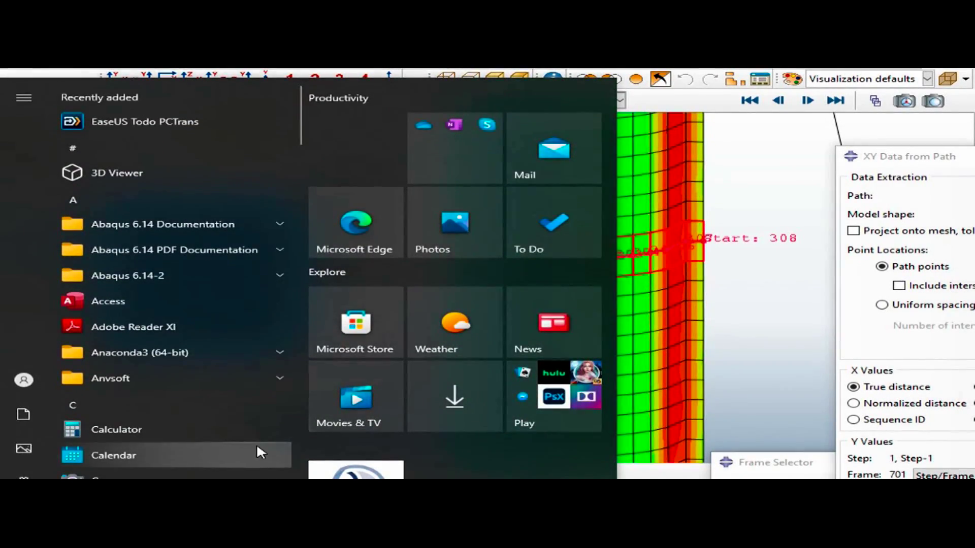
text(ex)
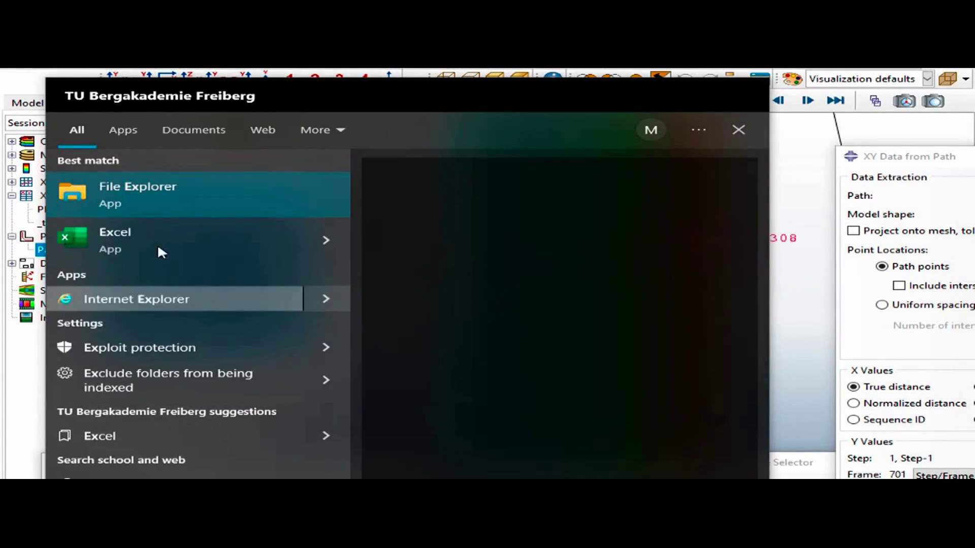
click(147, 227)
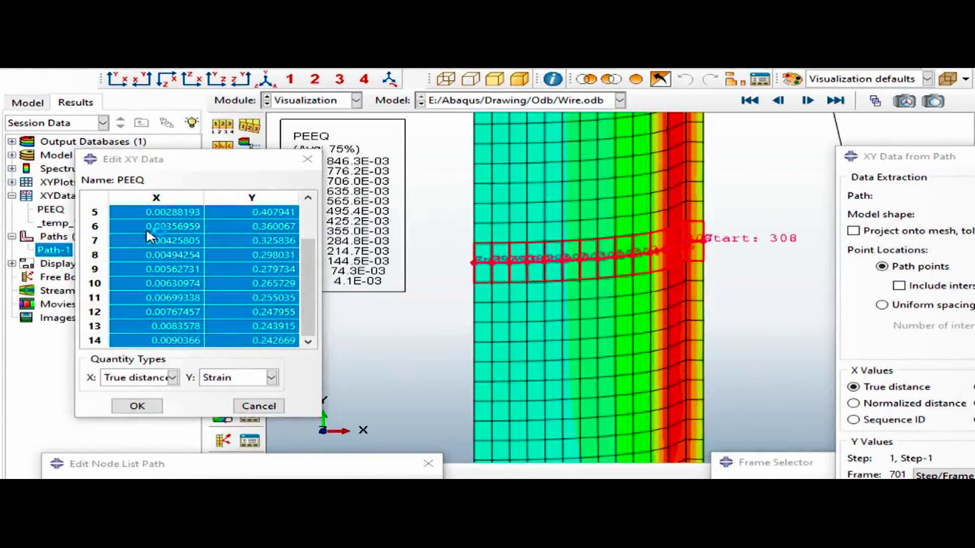
click(307, 159)
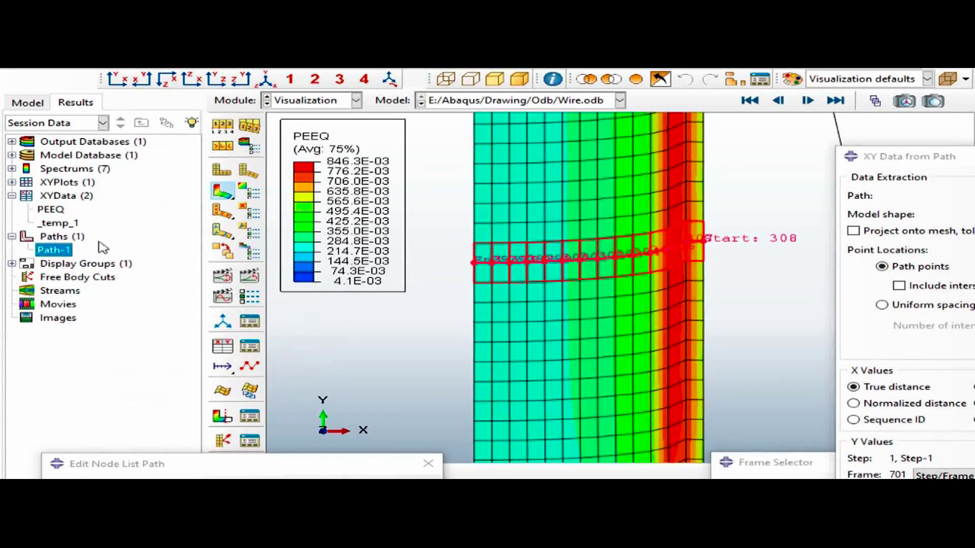
- Change the field output variable of the Path-1 data extraction to S with the Mises invariant
double_click(53, 197)
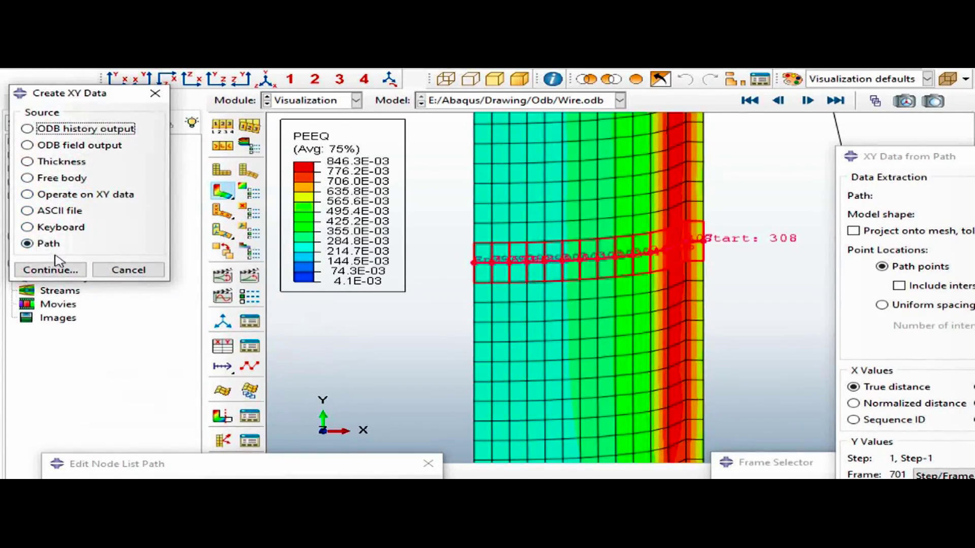
click(128, 262)
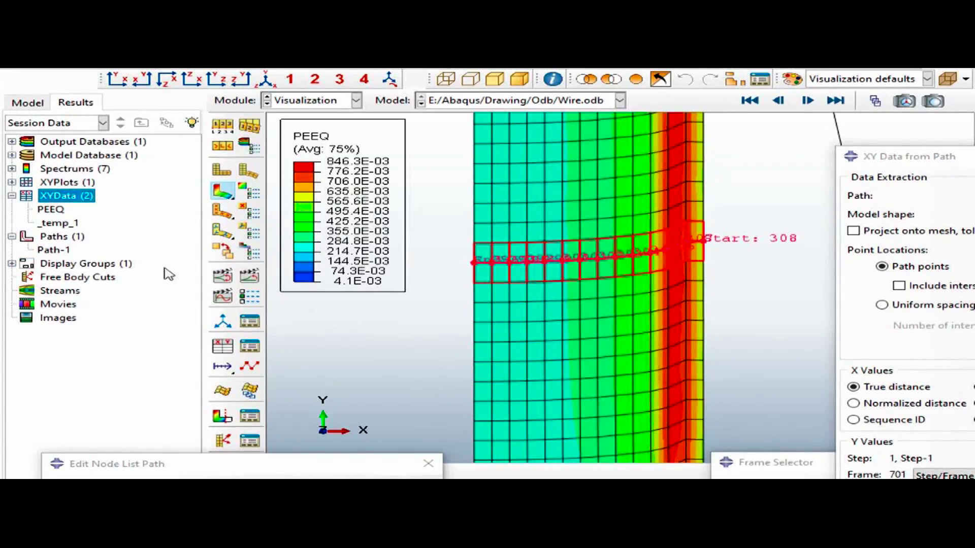
drag(917, 161, 330, 111)
click(543, 445)
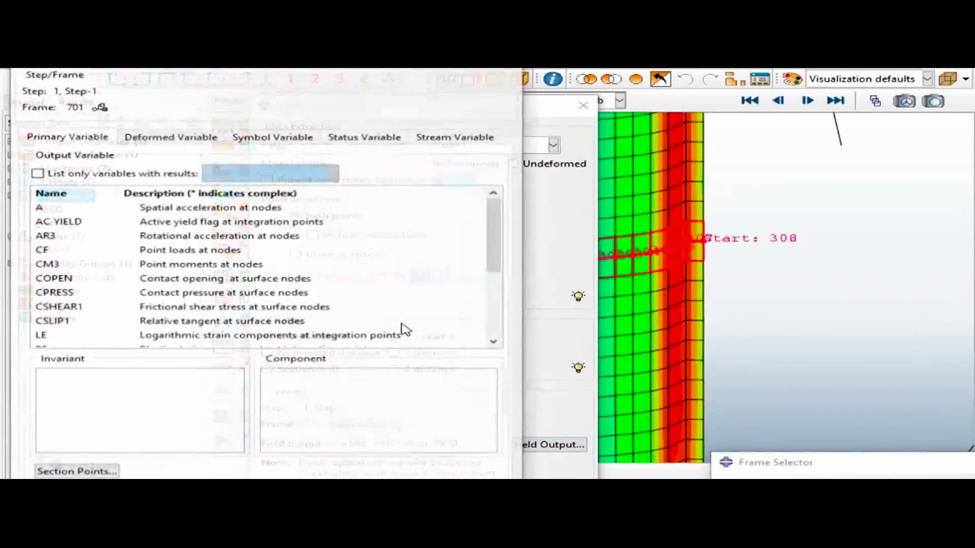
scroll(188, 295, down, 2)
click(126, 279)
click(38, 337)
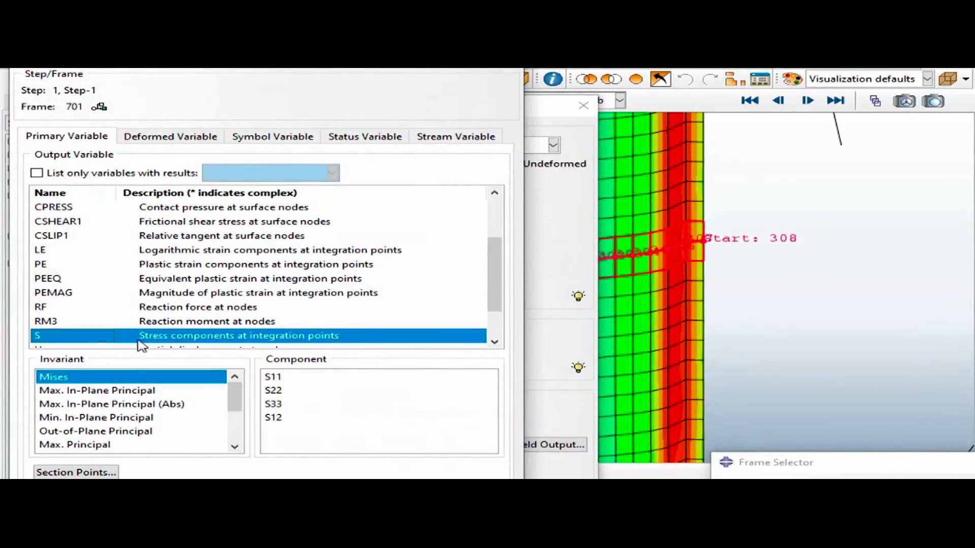
click(66, 380)
key(Return)
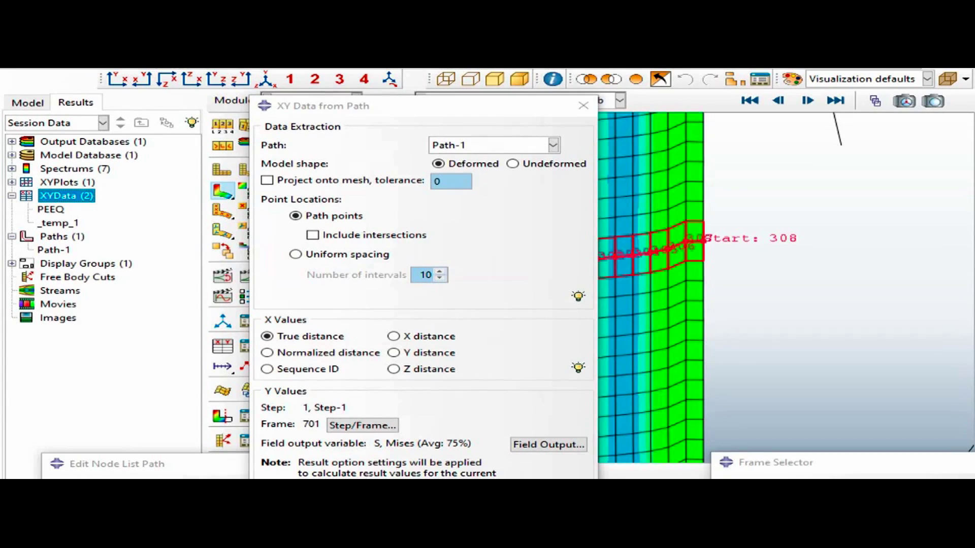
- Save the Path-1 Mises stress extraction as XY data named S-mises and close the extraction dialog
click(424, 503)
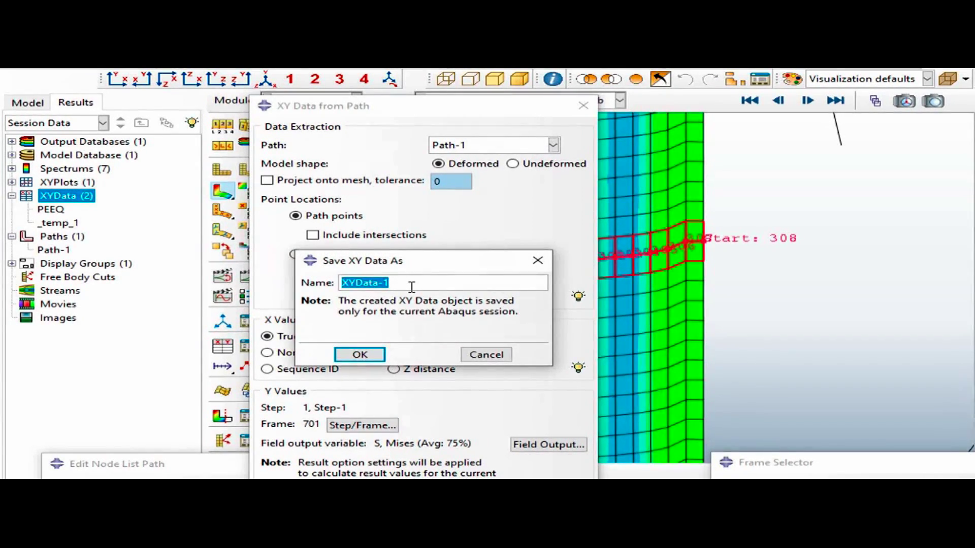
text(S-mises)
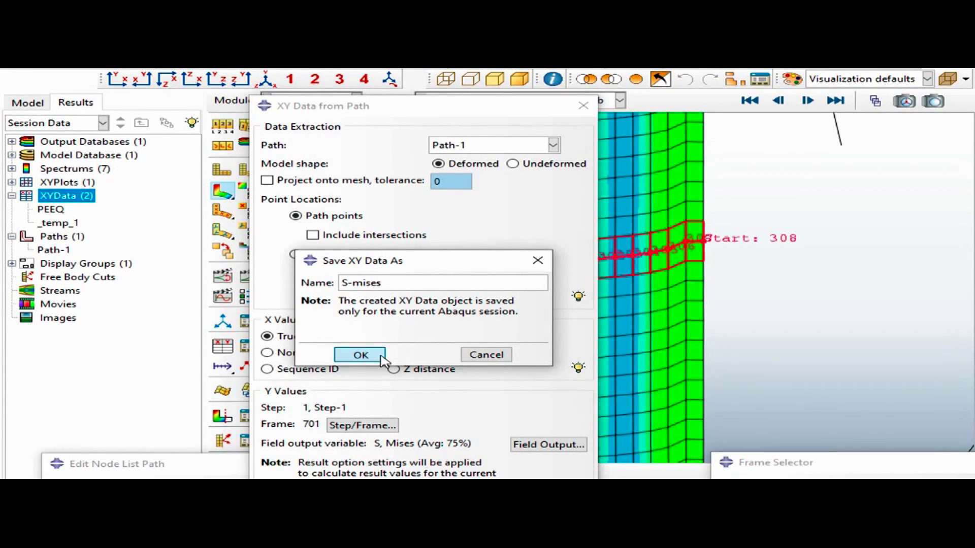
click(360, 354)
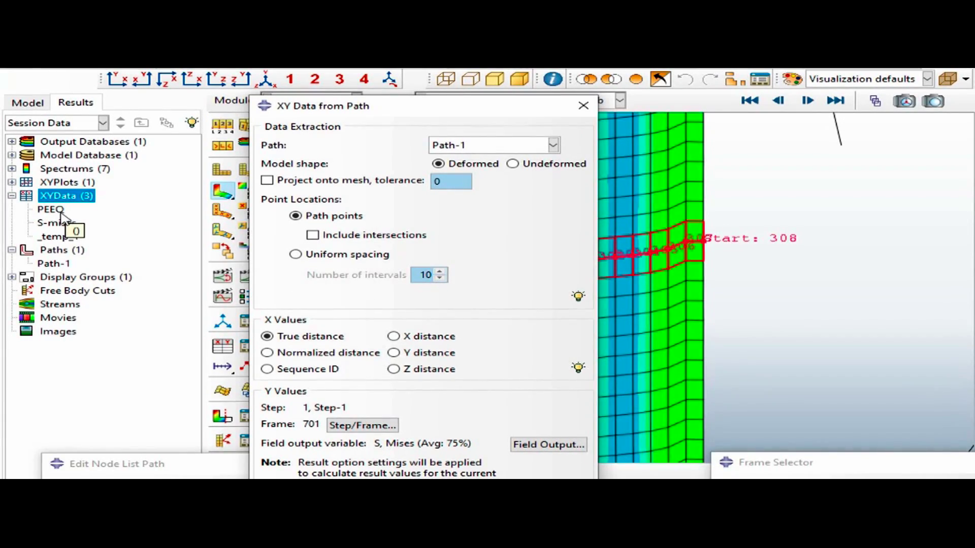
click(583, 106)
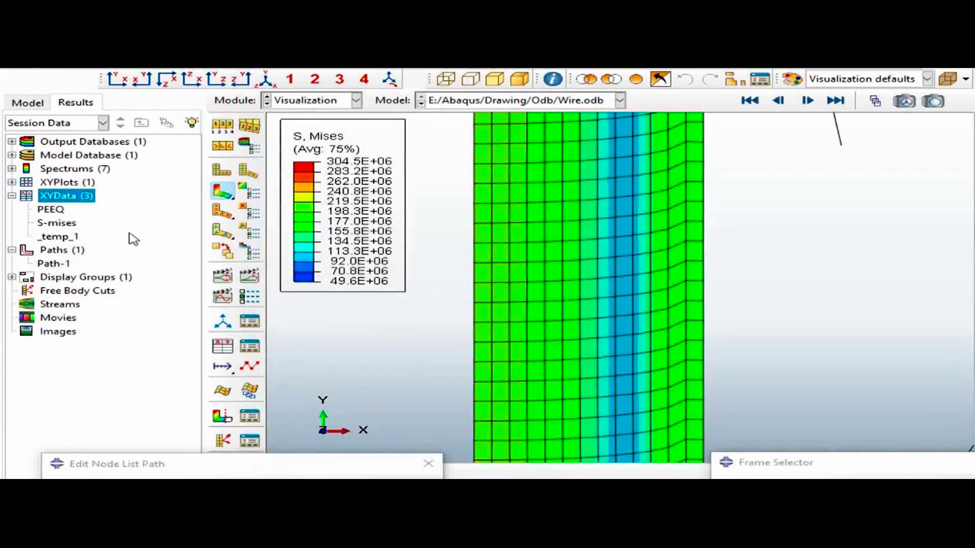
- Open the PEEQ XY data for editing and copy the X and Y values of all 14 rows
right_click(52, 209)
click(96, 242)
drag(140, 217, 263, 351)
right_click(252, 325)
click(274, 342)
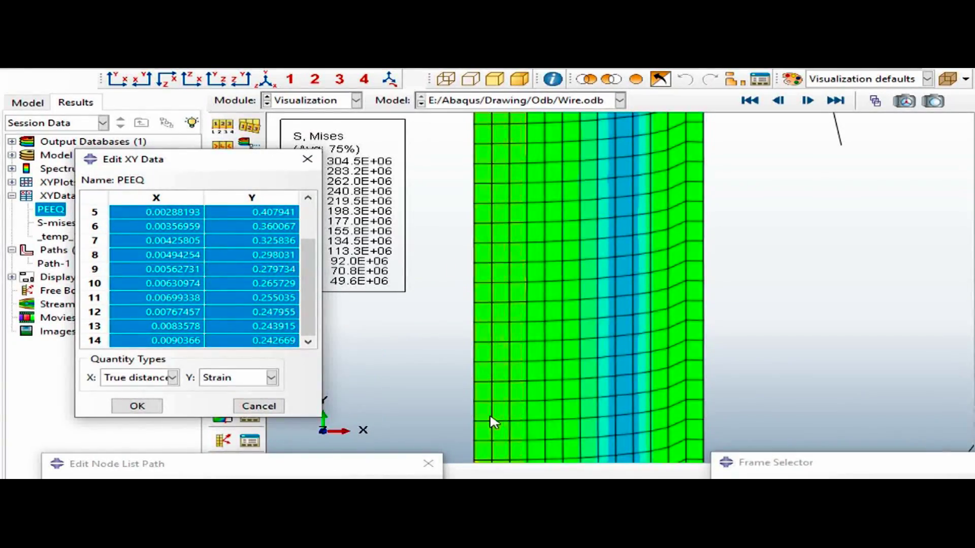
- Switch to Excel and create a blank workbook
key(alt+Tab)
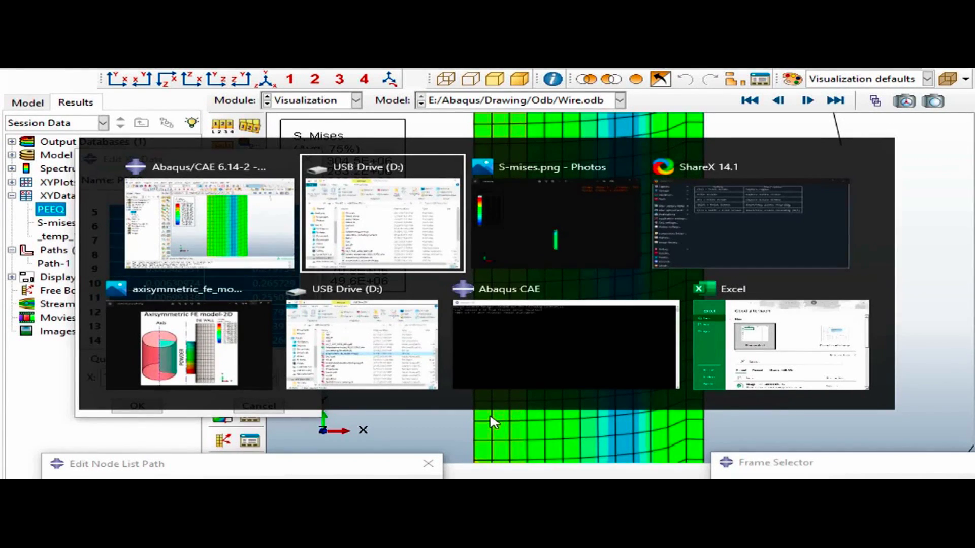
key(alt+Tab)
key(alt+Tab)
key(alt+Tab)
key(alt+Tab)
key(alt+Tab)
key(alt+Tab)
key(alt+Tab)
key(alt+Tab)
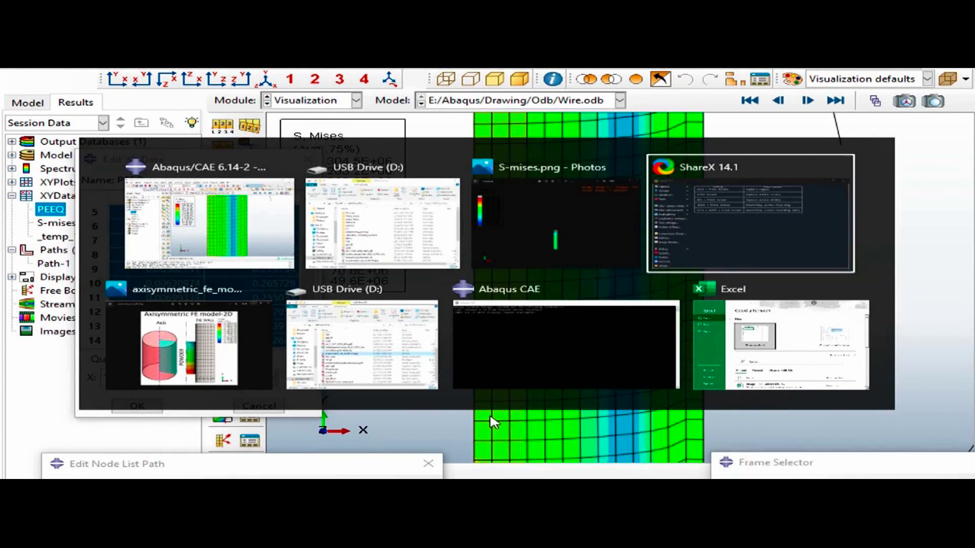
key(alt+Tab)
key(alt+Tab)
key(alt+Tab)
key(alt+Tab)
key(alt+Tab)
key(alt+Tab)
key(alt+Tab)
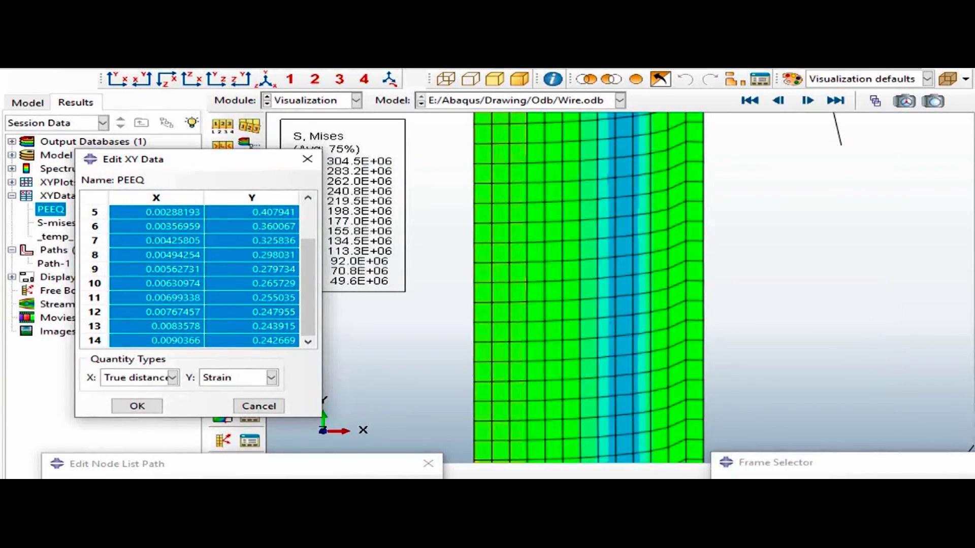
key(alt+Tab)
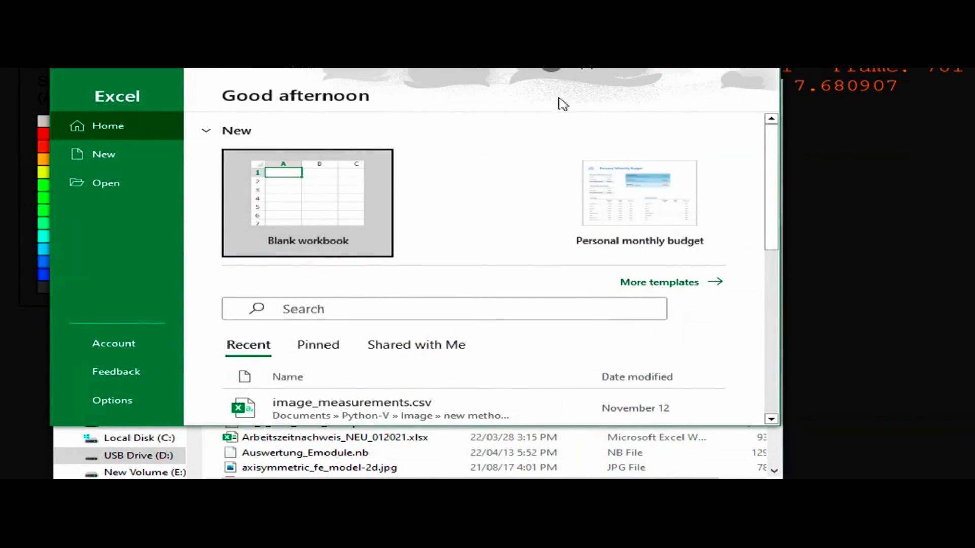
click(720, 66)
click(250, 170)
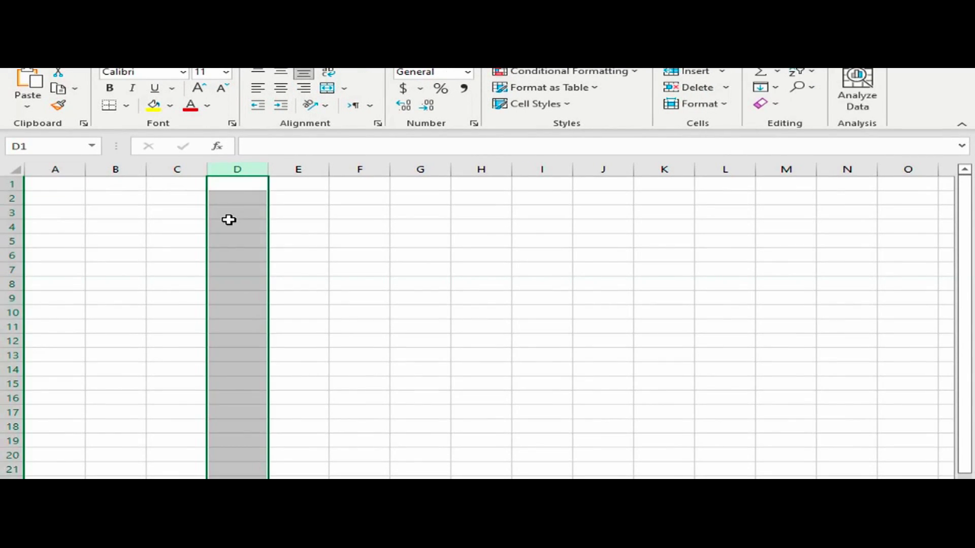
- Paste the PEEQ data at cell A2 and delete the distance values in A2:A15
click(239, 242)
click(80, 199)
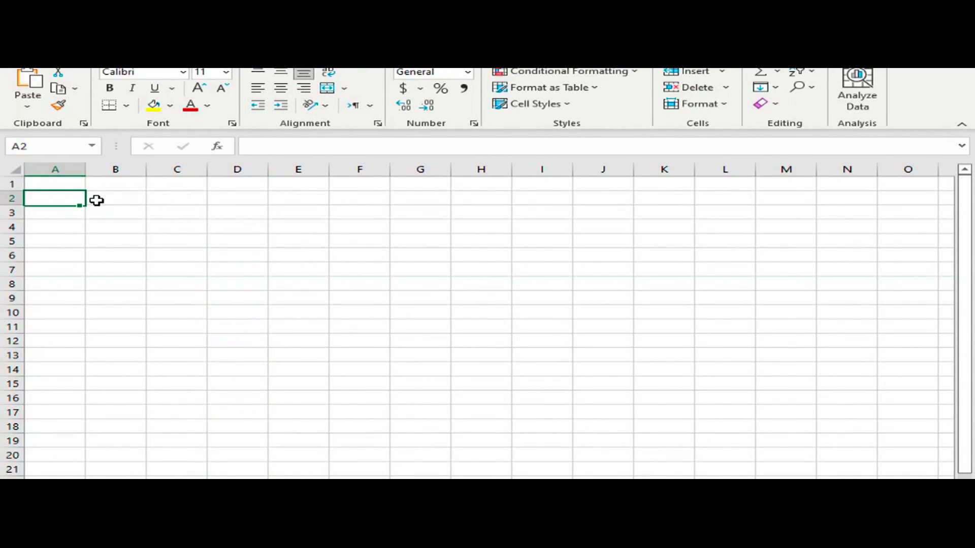
key(ctrl+v)
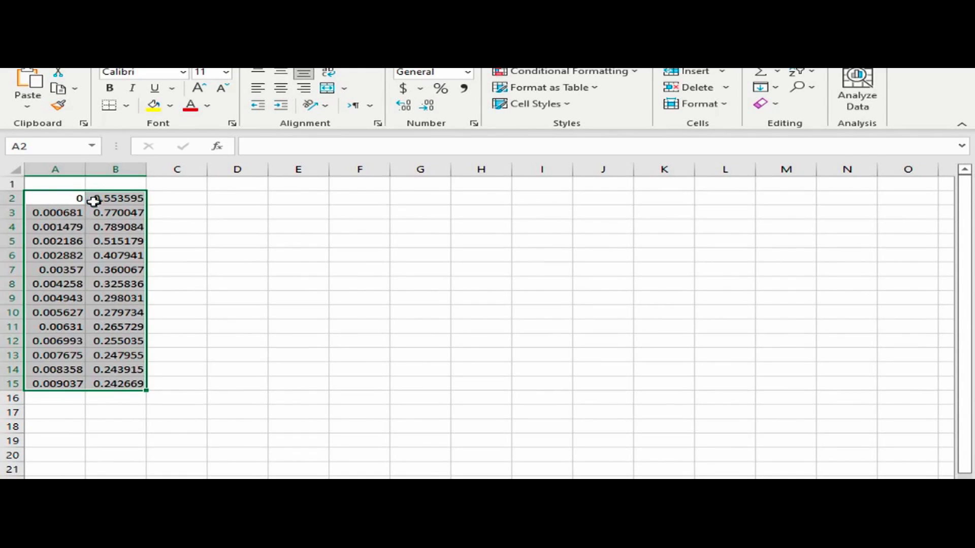
click(69, 412)
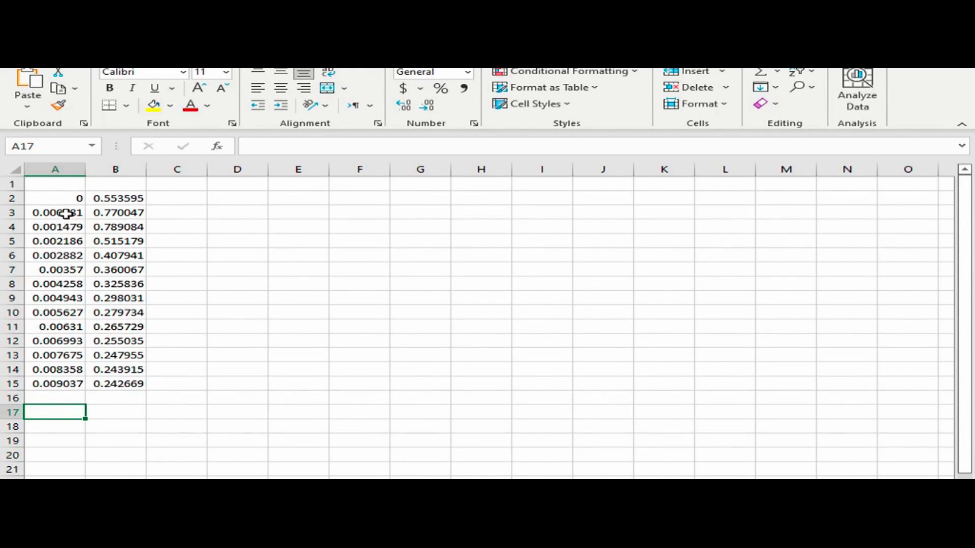
drag(60, 199, 37, 385)
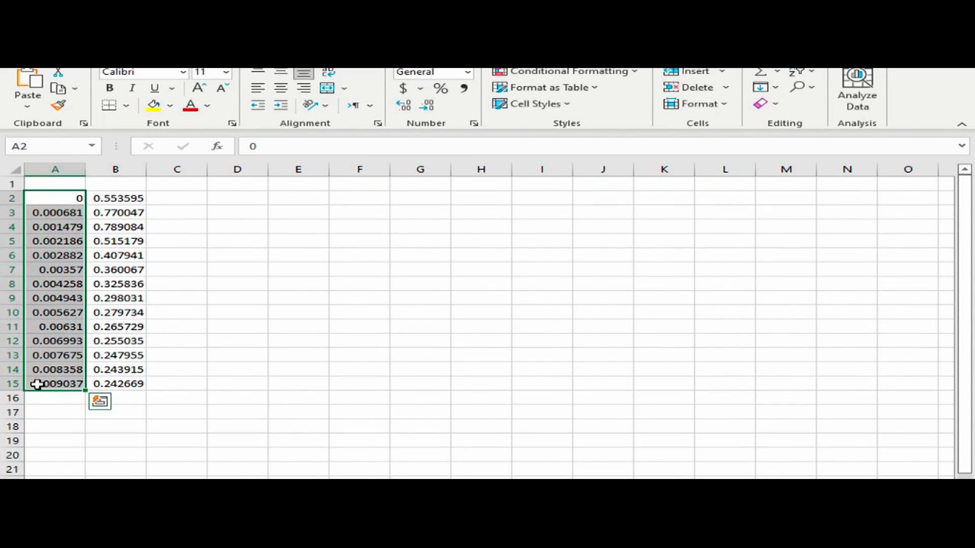
key(Delete)
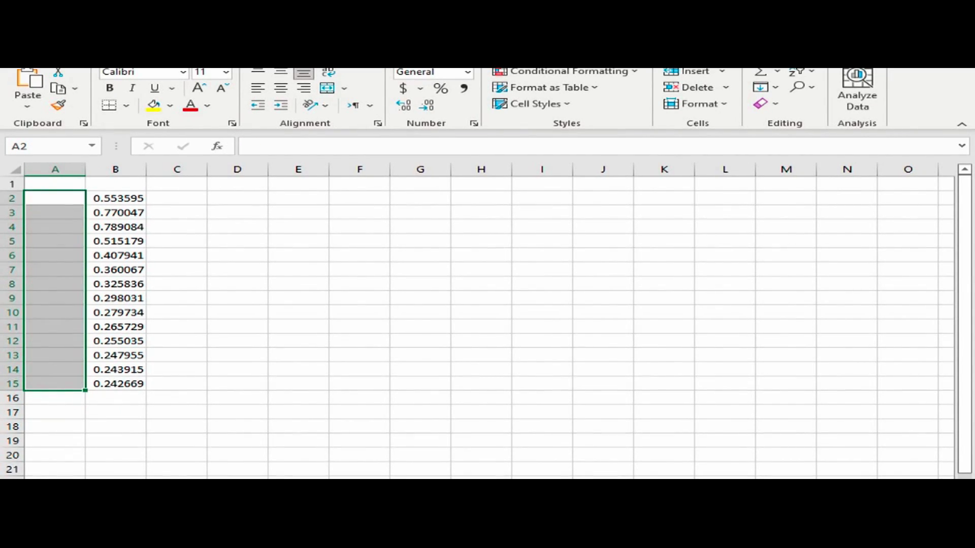
- Return to Abaqus, close the PEEQ table, open the S-mises data for editing, and copy the X and Y values of all 14 rows
key(alt+Tab)
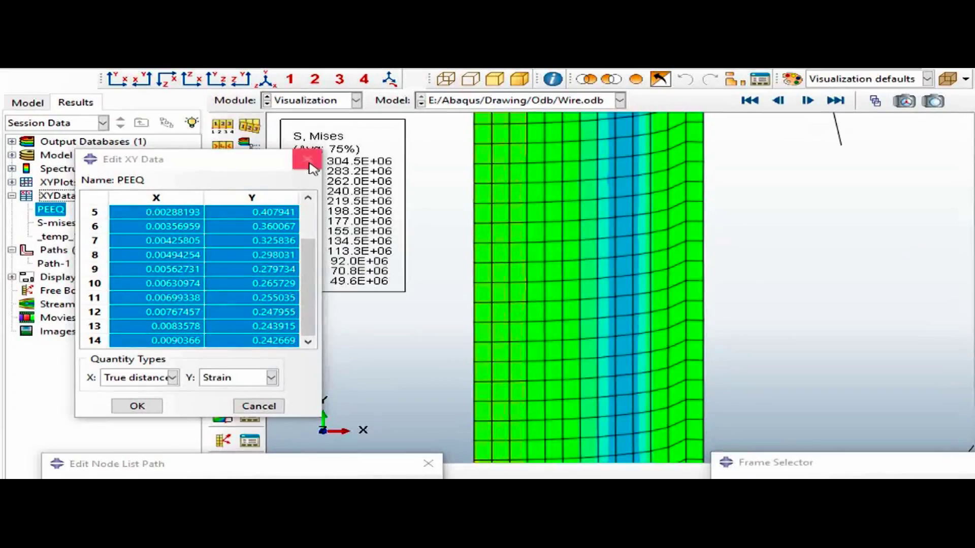
click(307, 161)
right_click(47, 224)
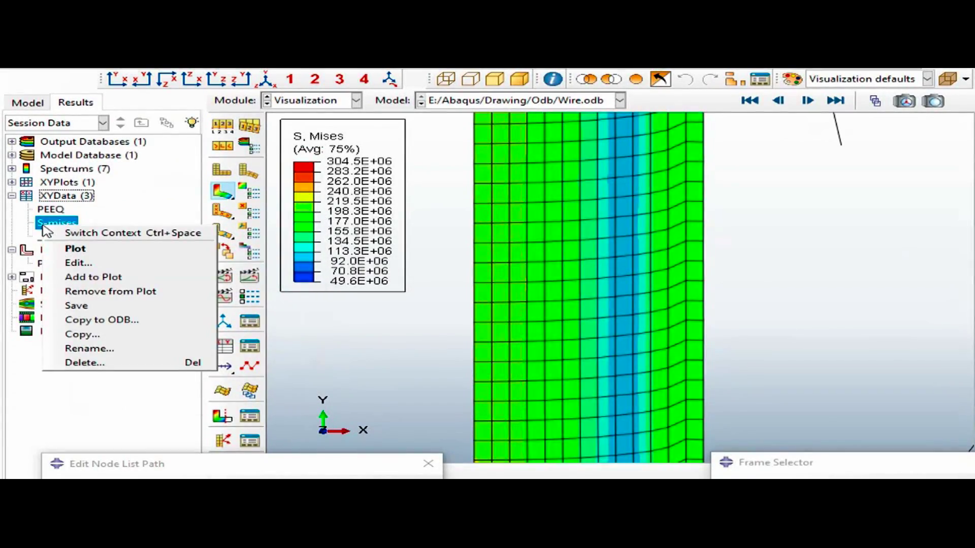
click(76, 262)
drag(169, 224, 249, 315)
right_click(249, 317)
scroll(172, 241, up, 3)
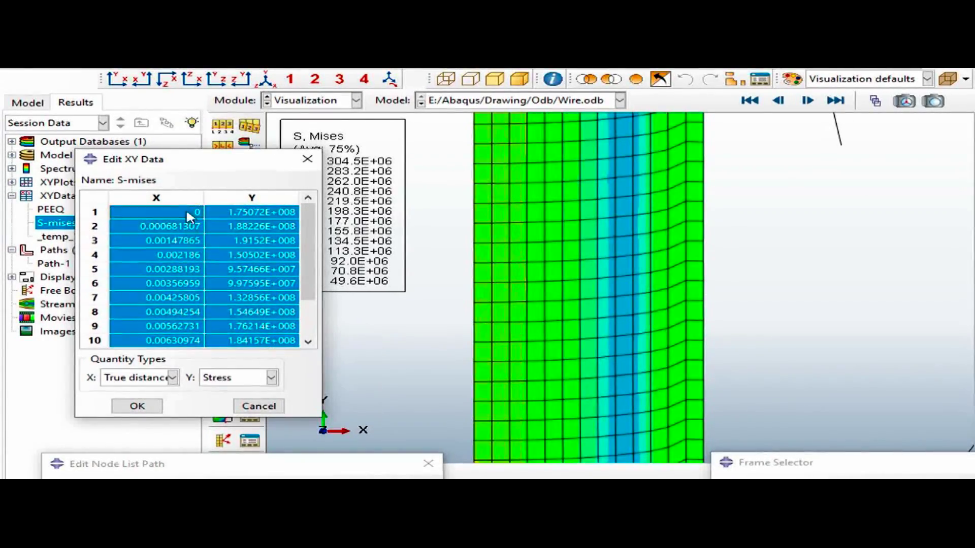
click(176, 218)
drag(176, 216, 243, 346)
right_click(252, 336)
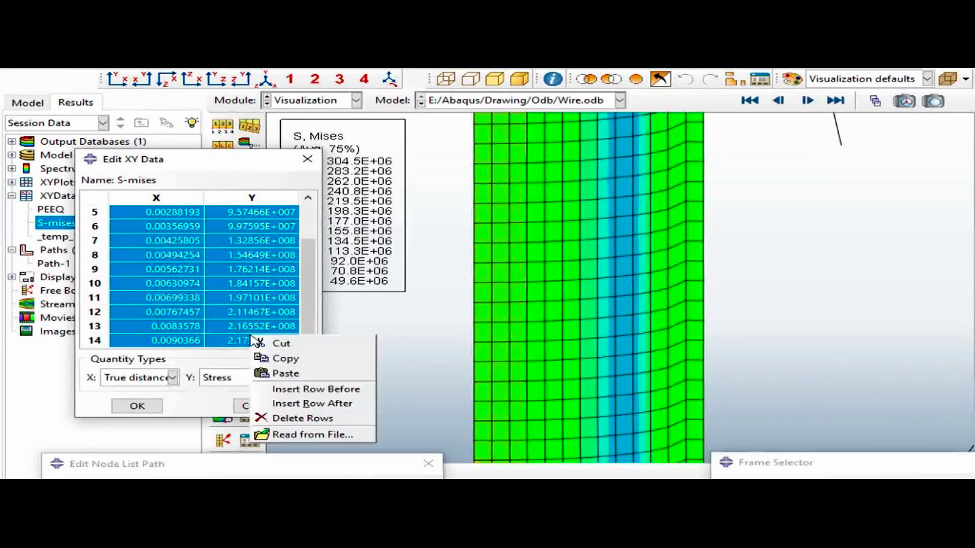
click(276, 359)
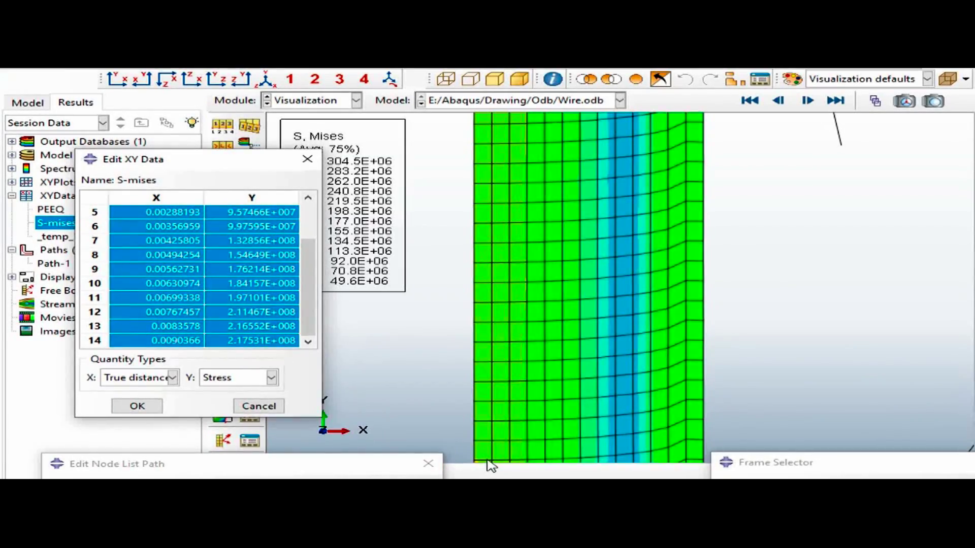
- Switch to the Excel workbook, paste the S-mises data at cell E3, and delete the distance values in E3:E16
key(alt+Tab)
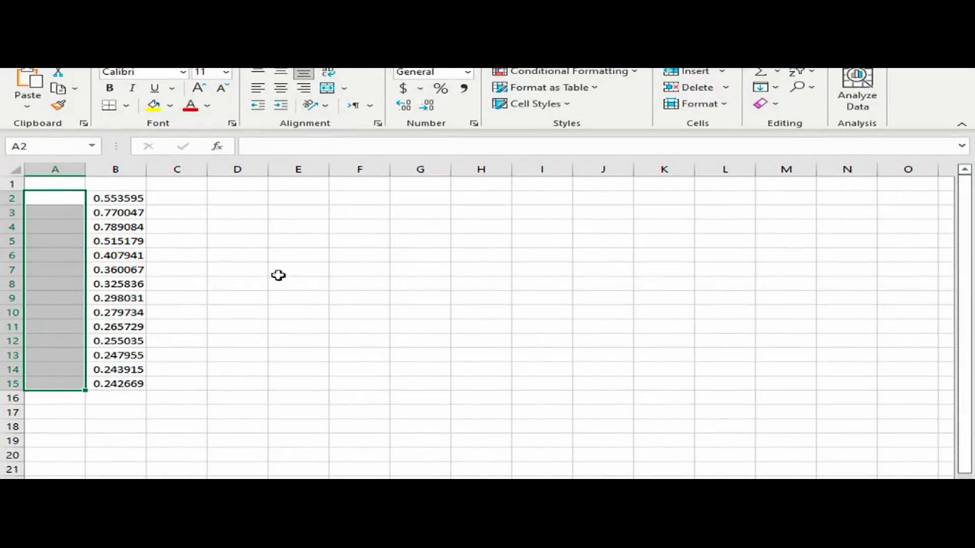
click(277, 210)
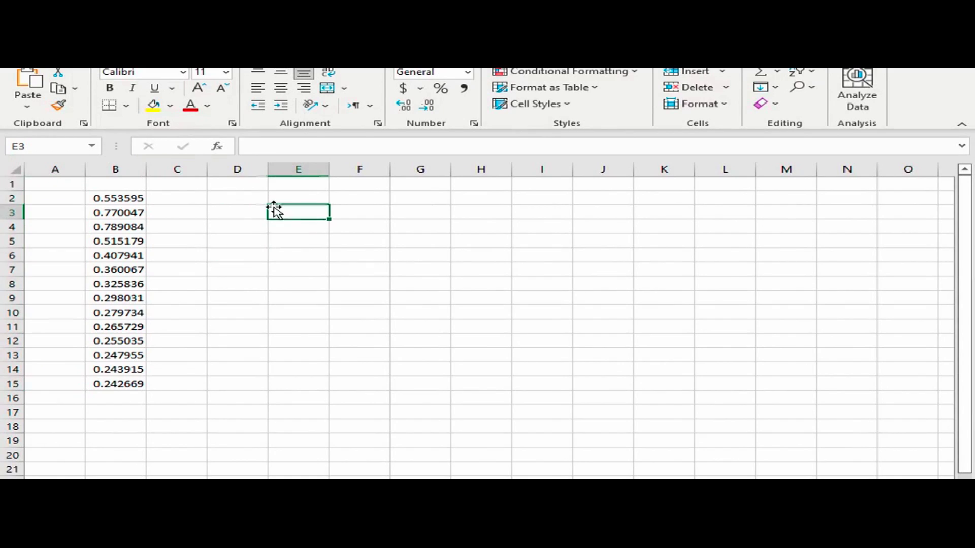
key(ctrl+v)
click(238, 339)
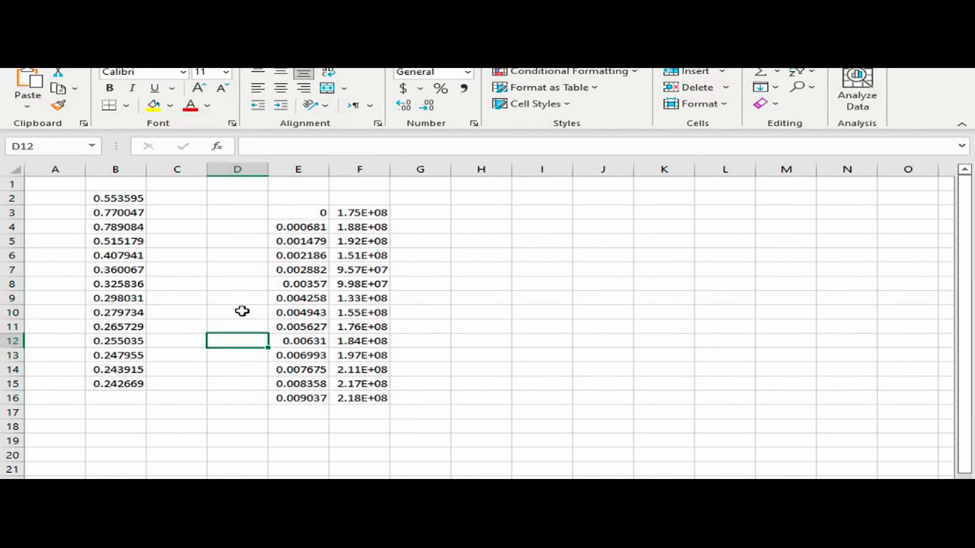
drag(319, 213, 300, 398)
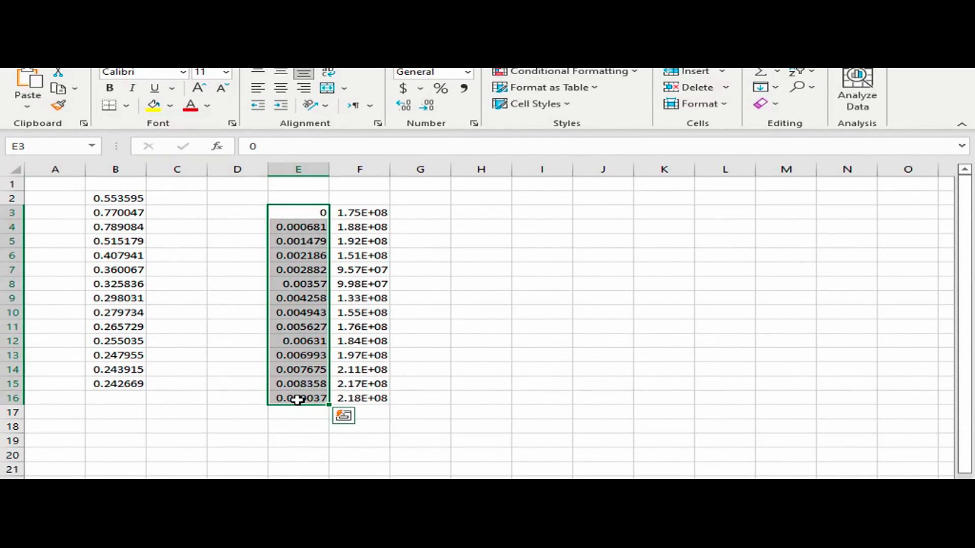
key(Delete)
- Move the stress values from F3:F16 to column A, starting at cell A2
drag(375, 214, 380, 407)
key(ctrl+x)
click(54, 199)
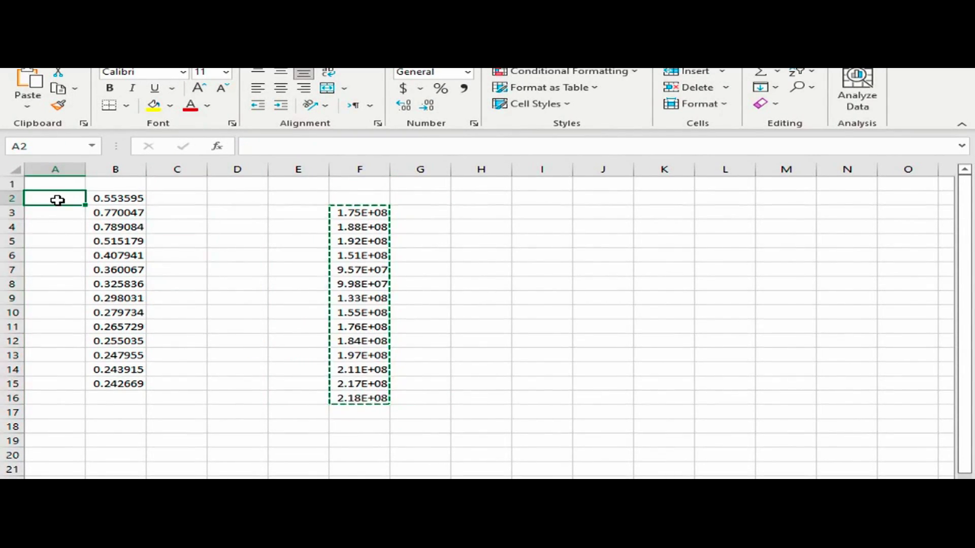
key(ctrl+v)
click(54, 411)
- Try a smooth-line scatter chart without markers on A2:B15, and delete the chart
drag(61, 198, 135, 385)
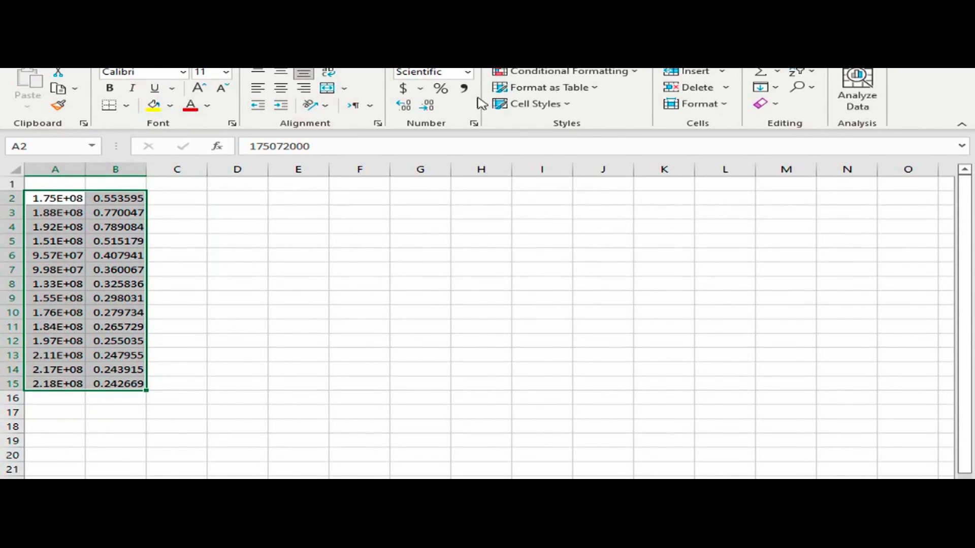
click(183, 59)
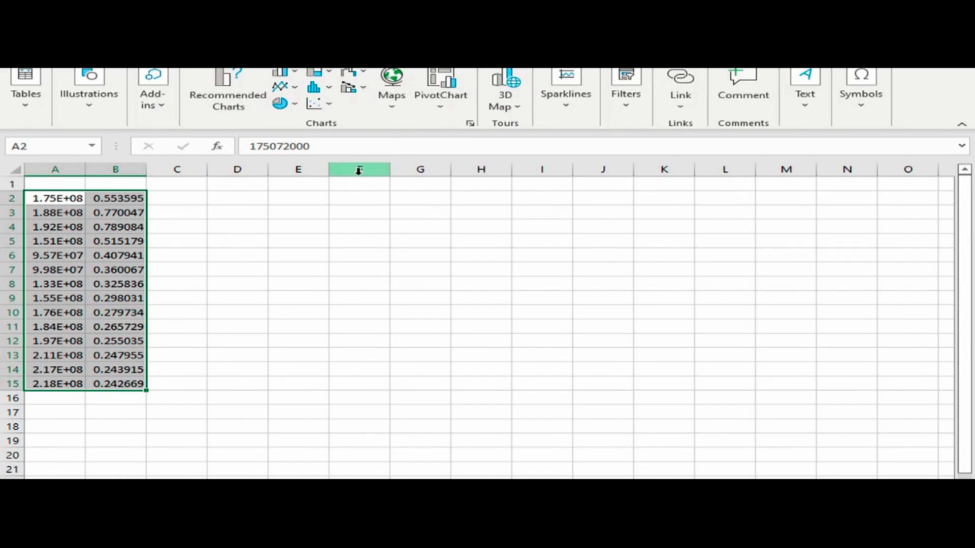
click(332, 111)
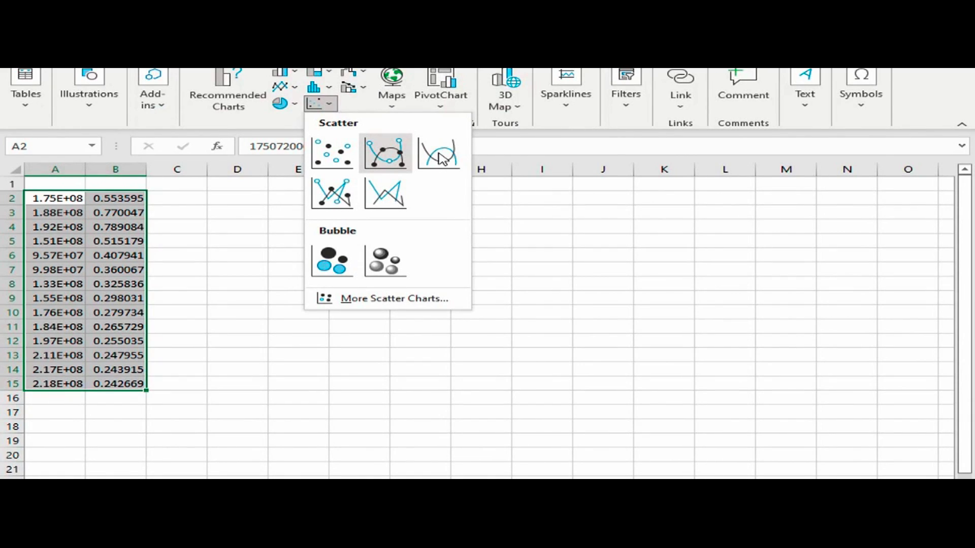
click(440, 159)
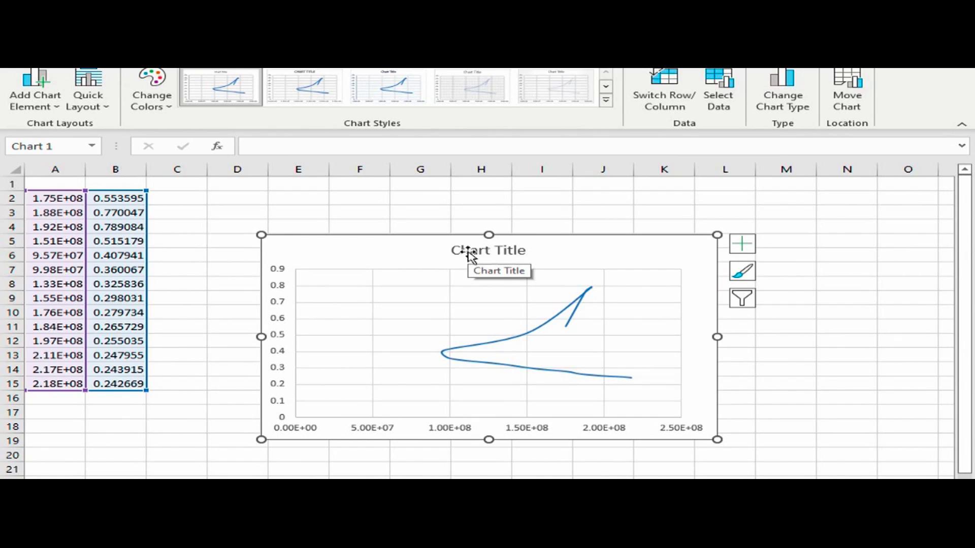
key(Delete)
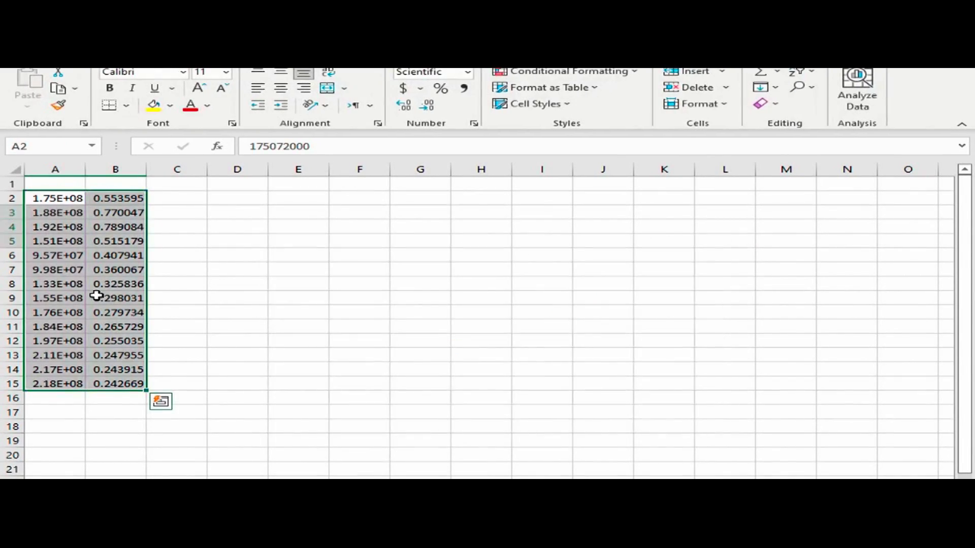
- Move the stress values from A2:A15 to C2:C15, beside the PEEQ values
click(177, 394)
drag(44, 198, 43, 383)
drag(61, 192, 157, 198)
- Insert a scatter chart with smooth lines and no markers from the PEEQ and stress values in B2:C15
drag(104, 198, 192, 384)
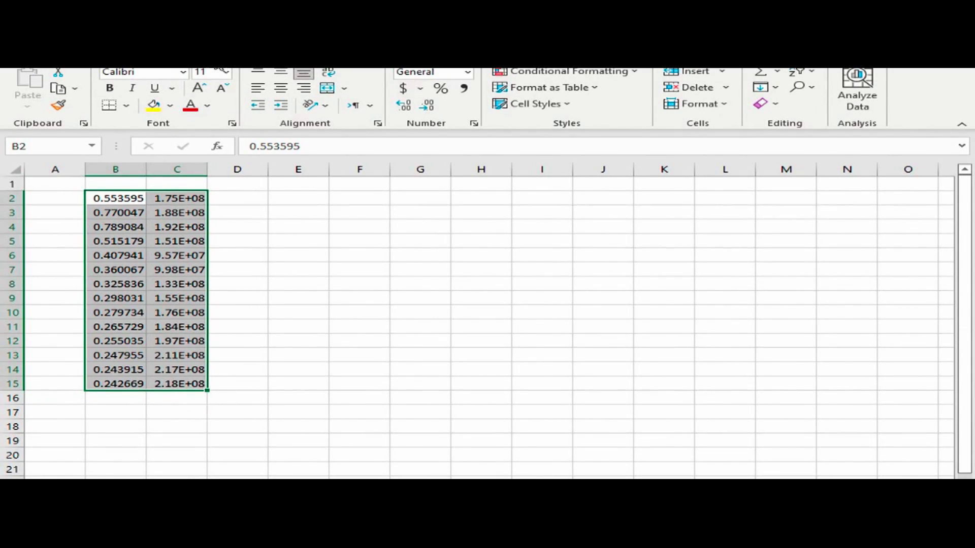
click(223, 58)
click(318, 103)
click(438, 154)
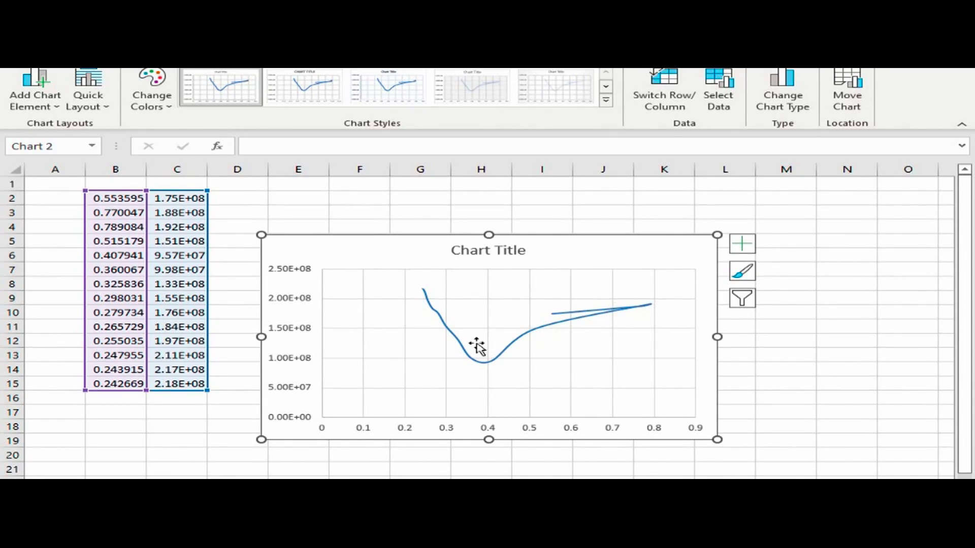
mouse_move(439, 319)
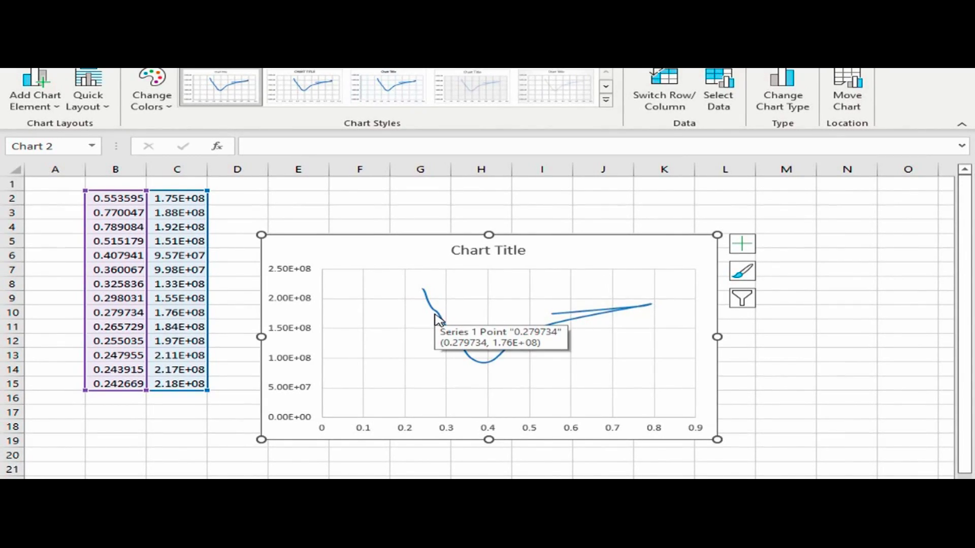
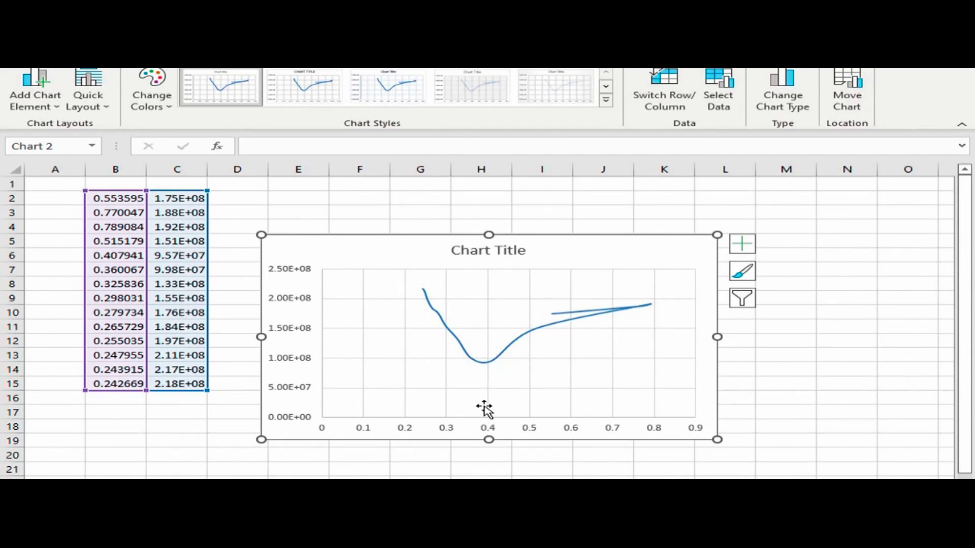
- Switch to Abaqus/CAE and close the XY data editor of S-mises without changes
key(alt+Tab)
key(alt+Tab)
key(alt+Tab)
key(alt+Tab)
key(alt+Tab)
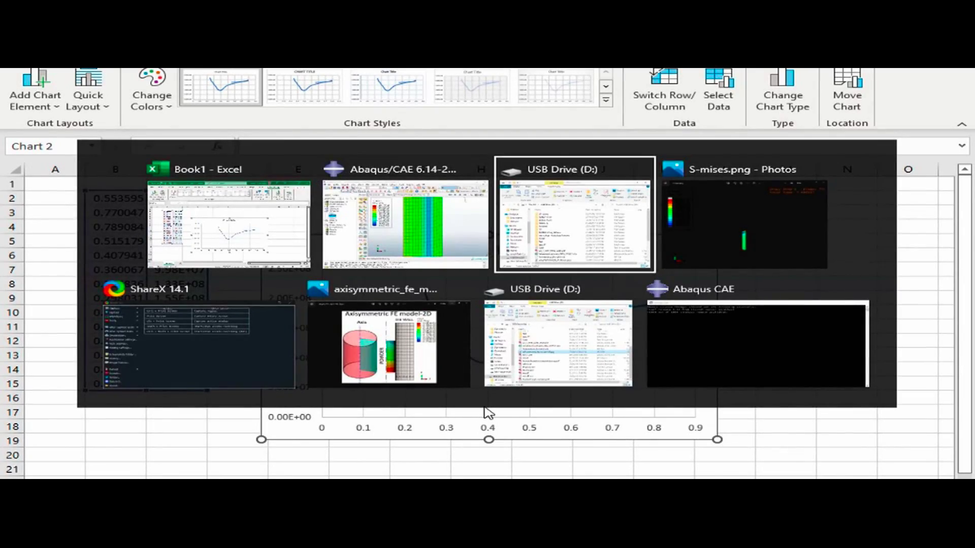
key(alt+Tab)
key(alt+Tab)
key(alt+Tab)
key(alt+Tab)
key(alt+Tab)
key(alt+Tab)
key(alt+Tab)
key(alt+Tab)
key(alt+Tab)
key(alt+Tab)
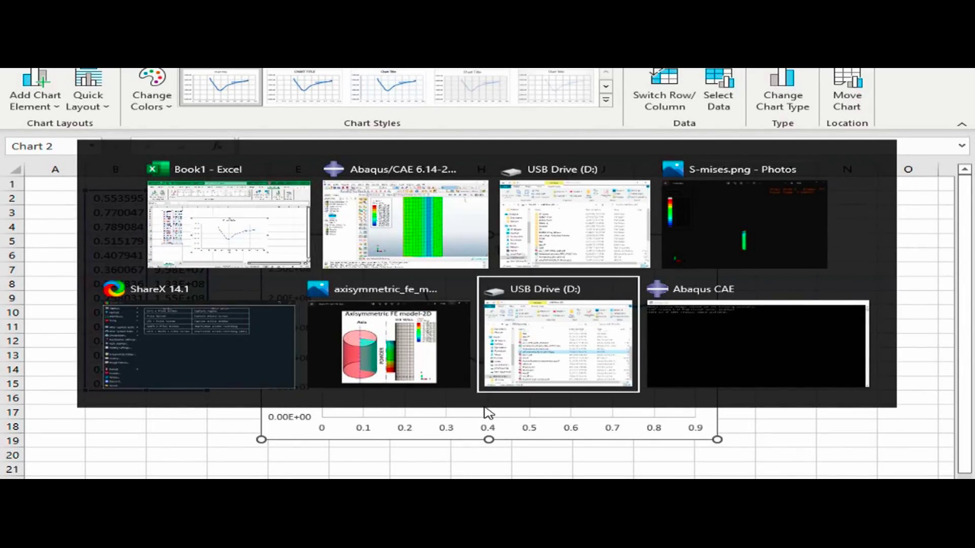
key(alt+Tab)
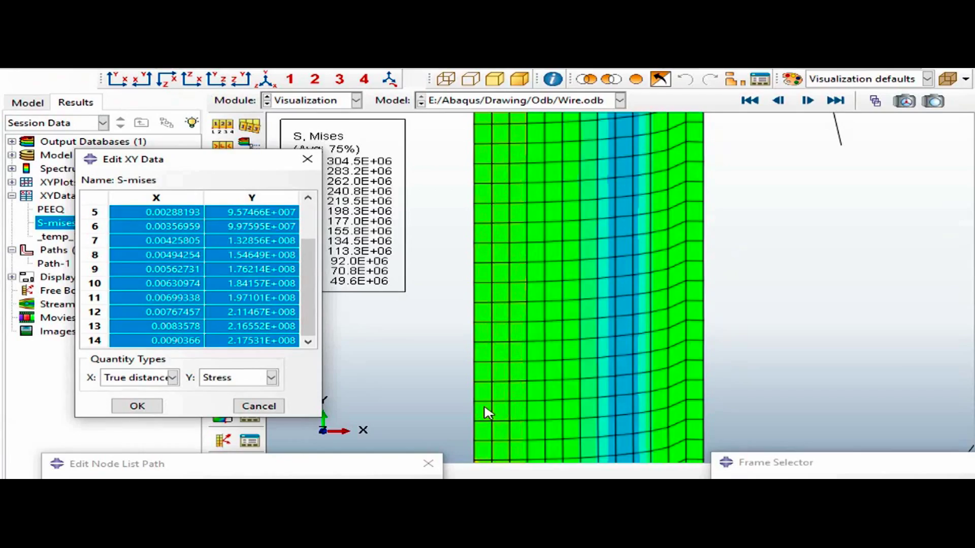
click(307, 159)
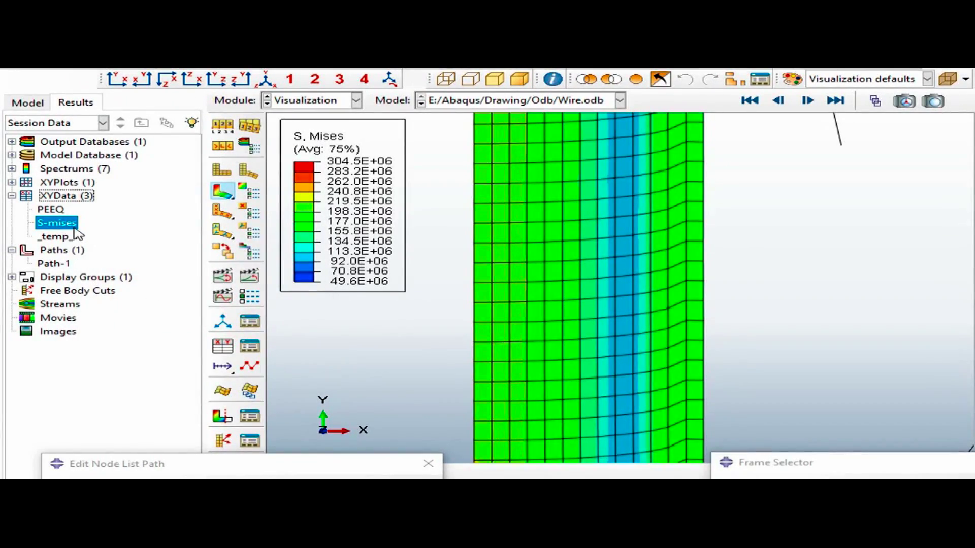
- Delete the PEEQ, S-mises and _temp_1 XY data objects from the session data
click(50, 209)
shift+click(58, 238)
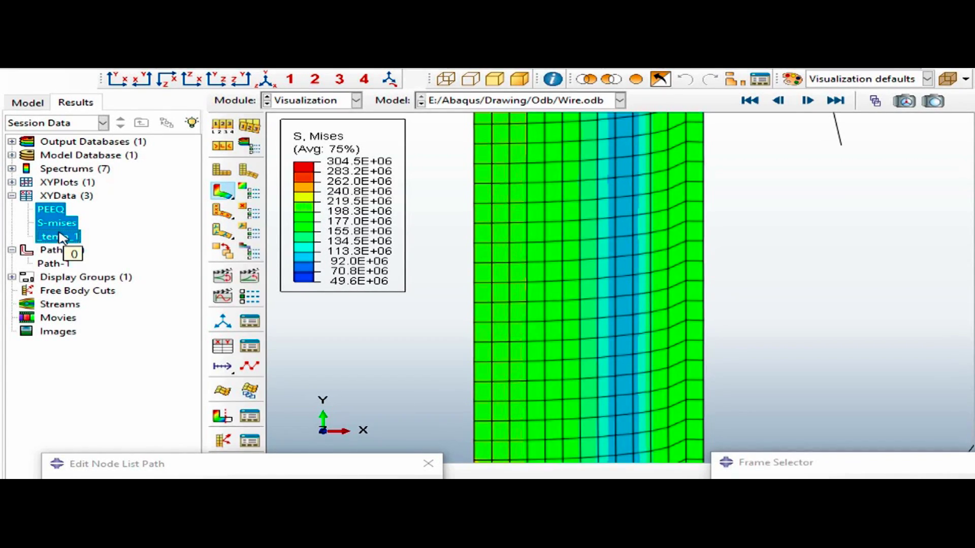
right_click(73, 223)
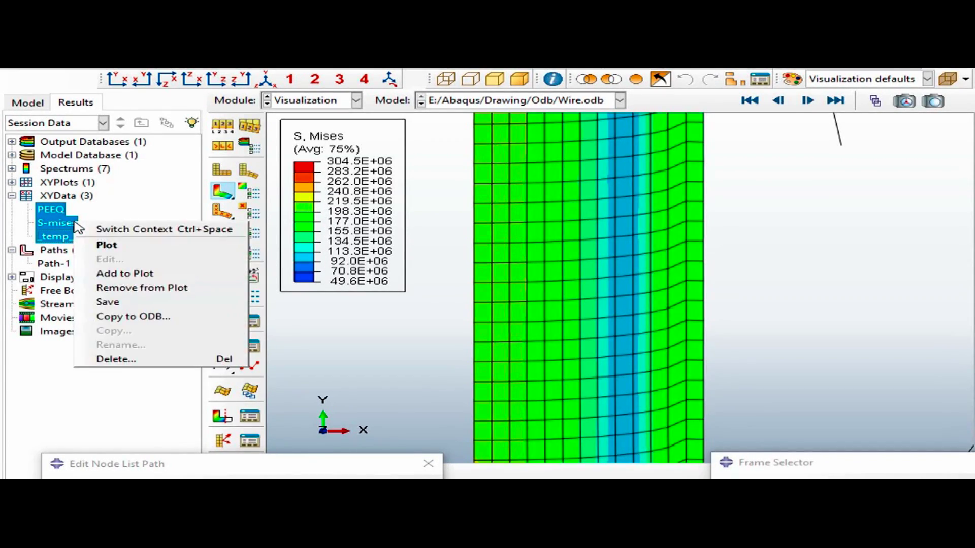
click(121, 360)
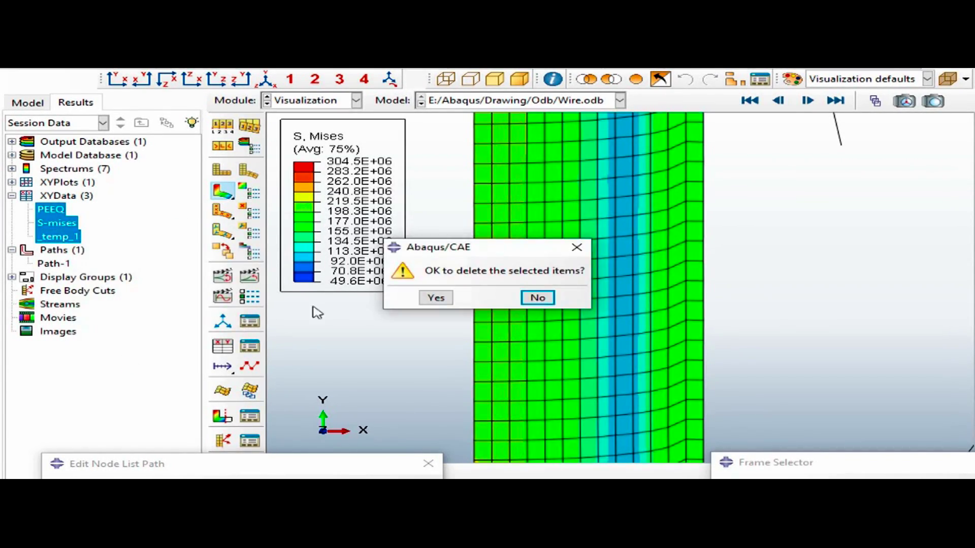
click(443, 301)
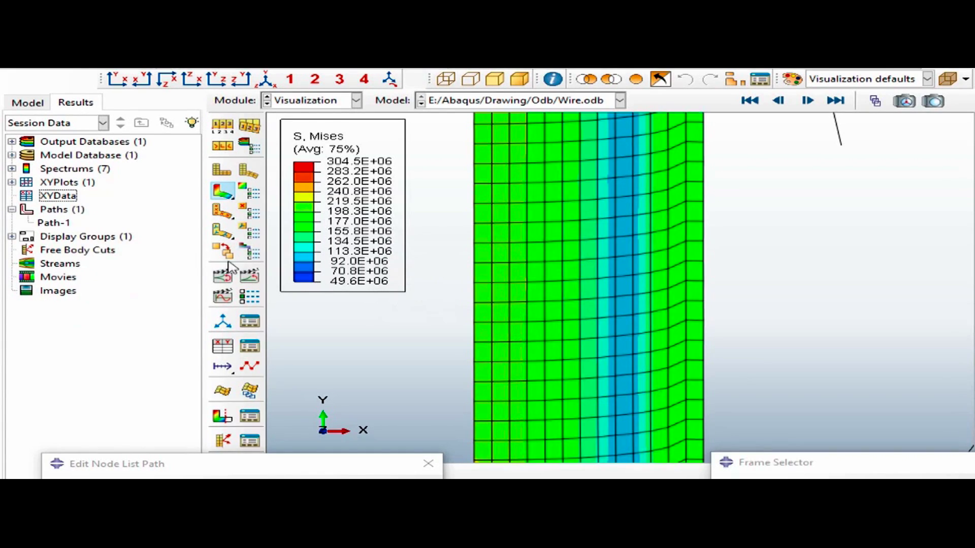
- Start creating XY data from ODB field output, with PEEQ: Equivalent plastic strain as the integration point variable
right_click(49, 194)
click(76, 215)
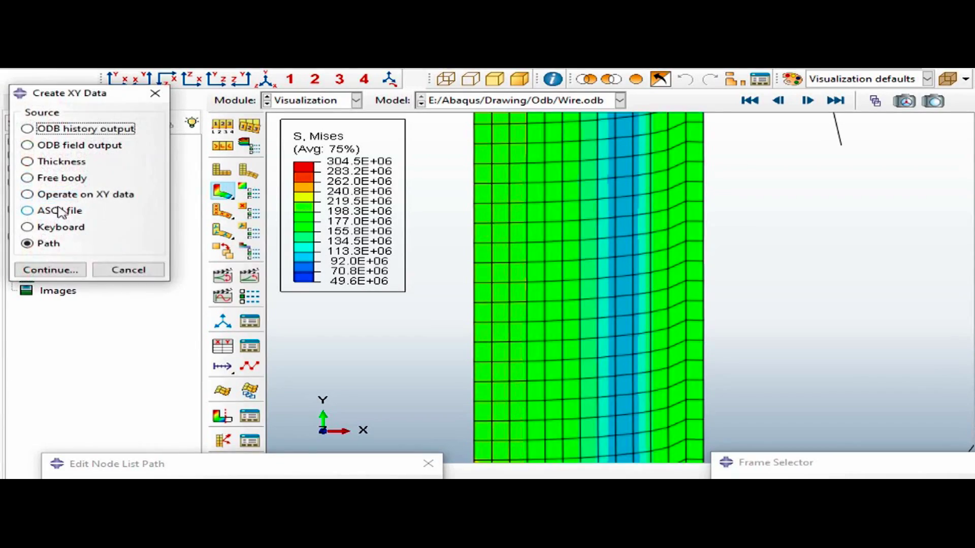
click(70, 147)
click(67, 268)
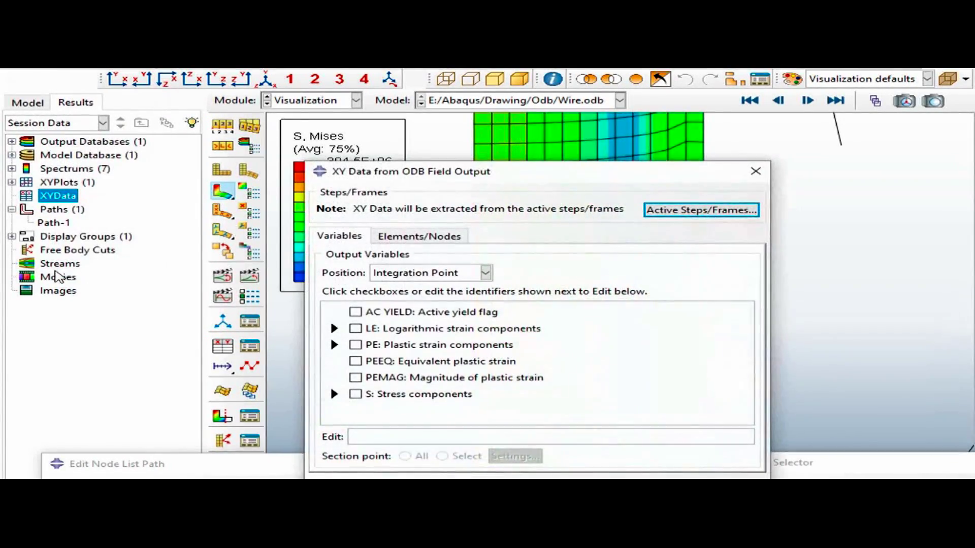
drag(528, 173, 253, 115)
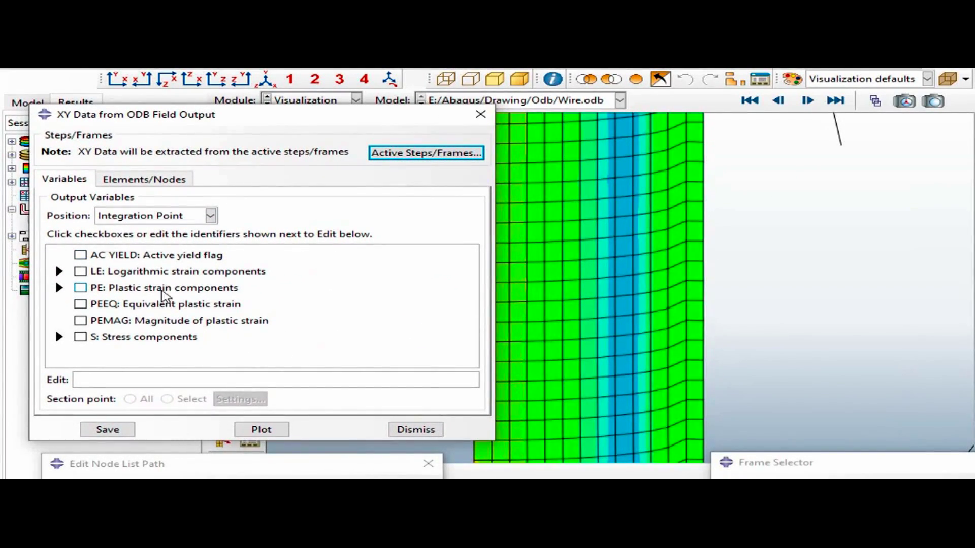
click(80, 304)
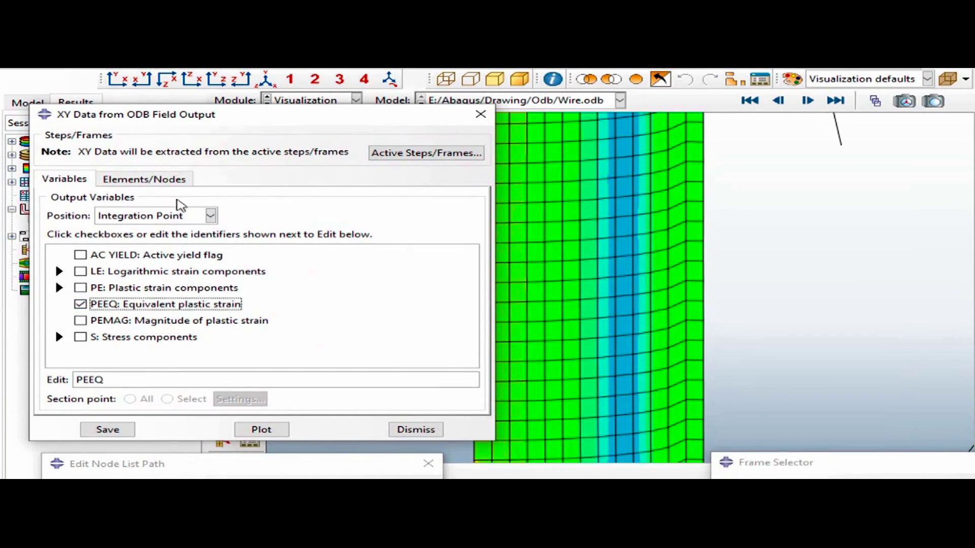
- Pick one element near the wire's outer surface in the viewport as the source of the XY data
click(142, 180)
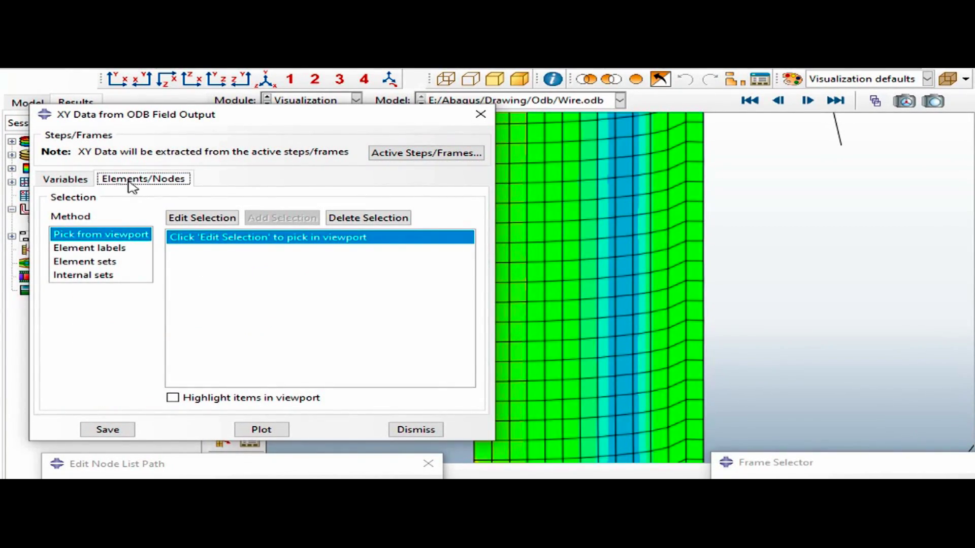
click(197, 218)
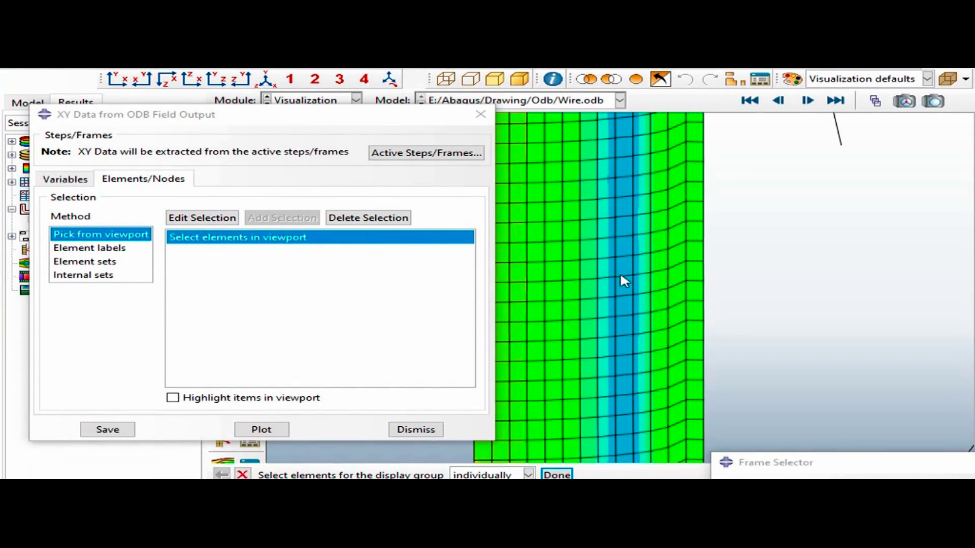
click(655, 279)
click(557, 475)
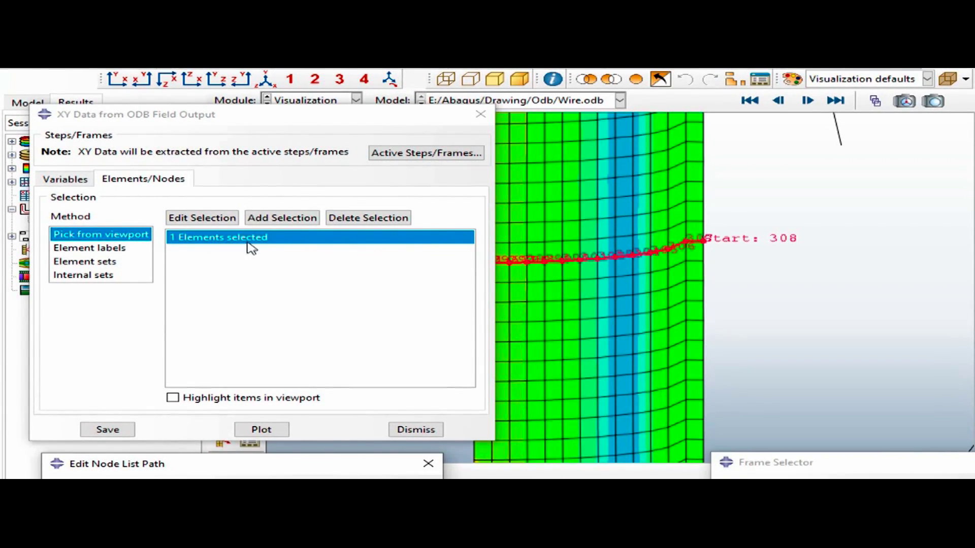
- Plot the picked element's PEEQ against time and examine the whole curve
click(85, 182)
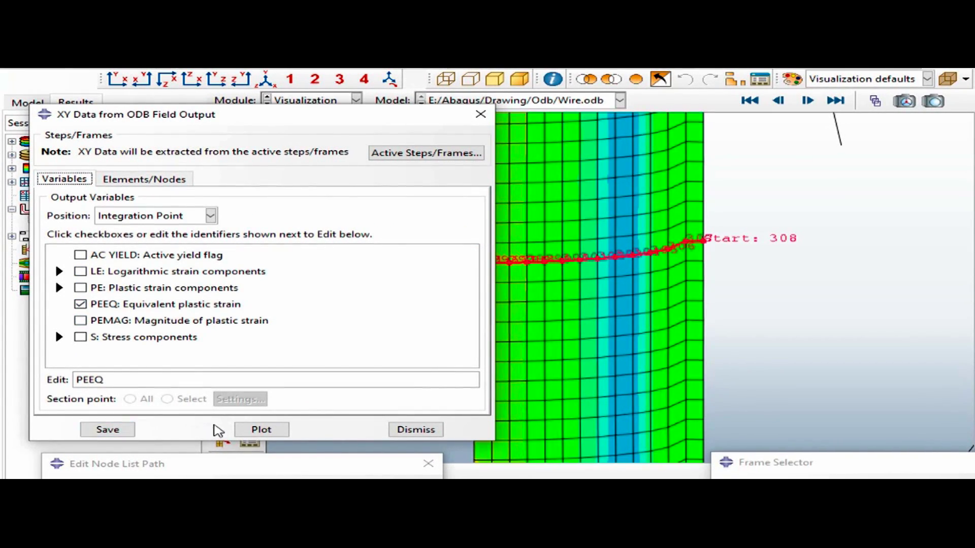
click(260, 432)
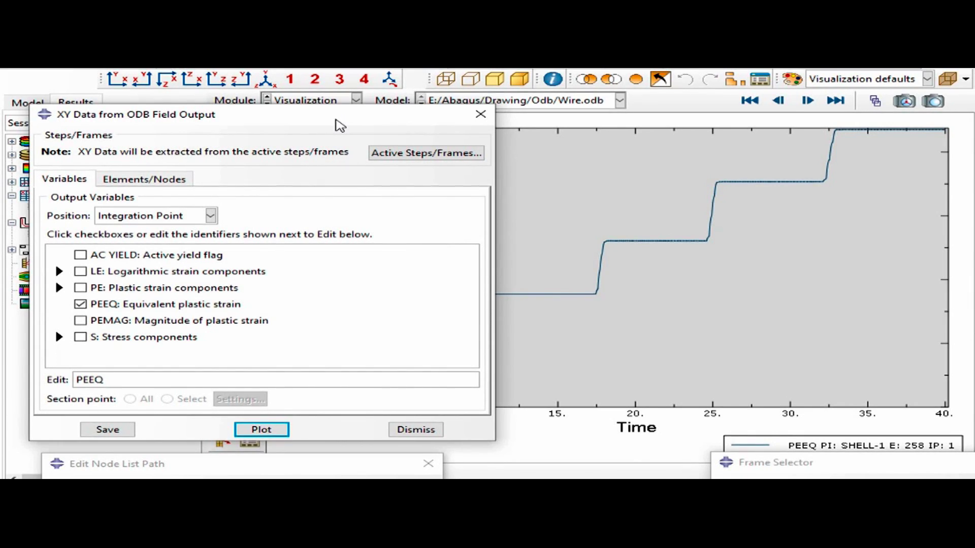
drag(335, 121, 351, 476)
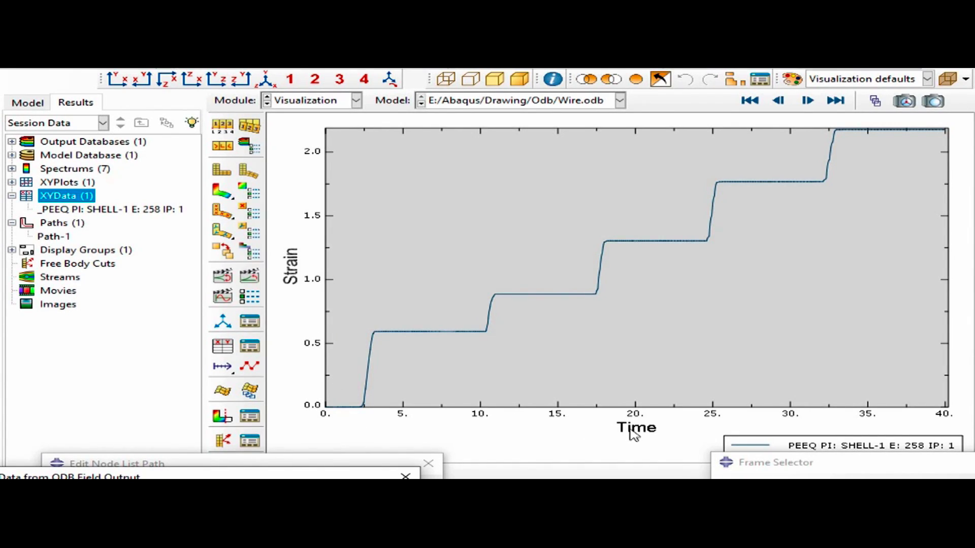
scroll(707, 263, down, 2)
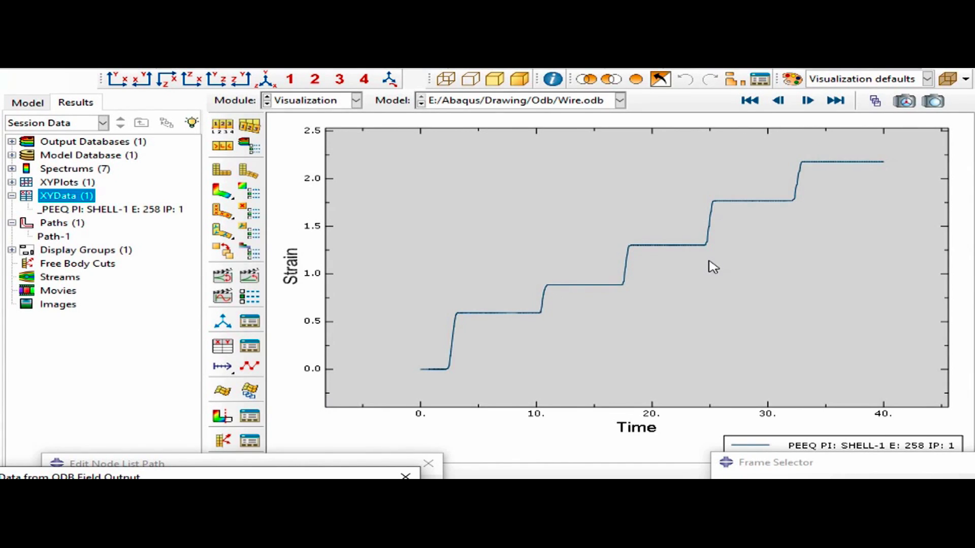
scroll(713, 267, down, 1)
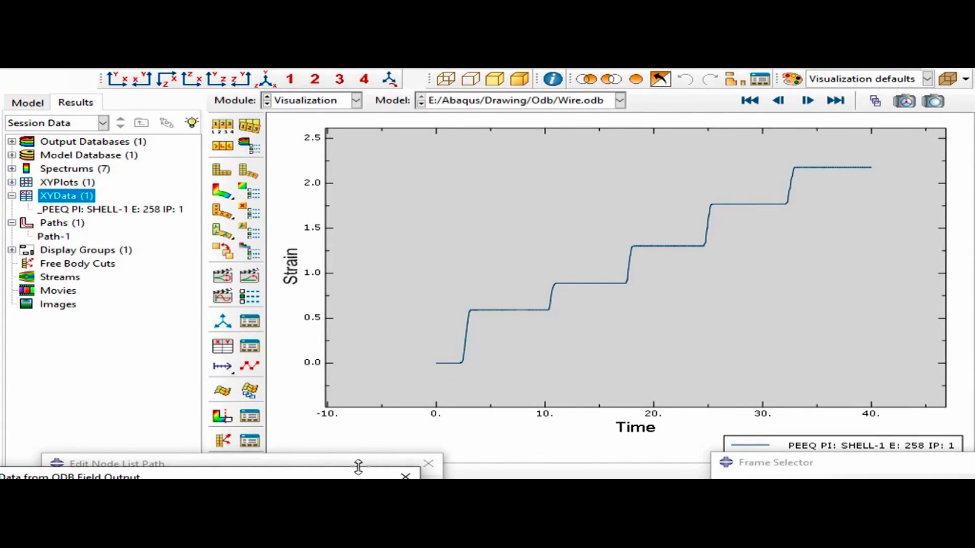
- Return to the Mises contour plot and view the whole wire together with the drawing dies
drag(333, 477, 407, 284)
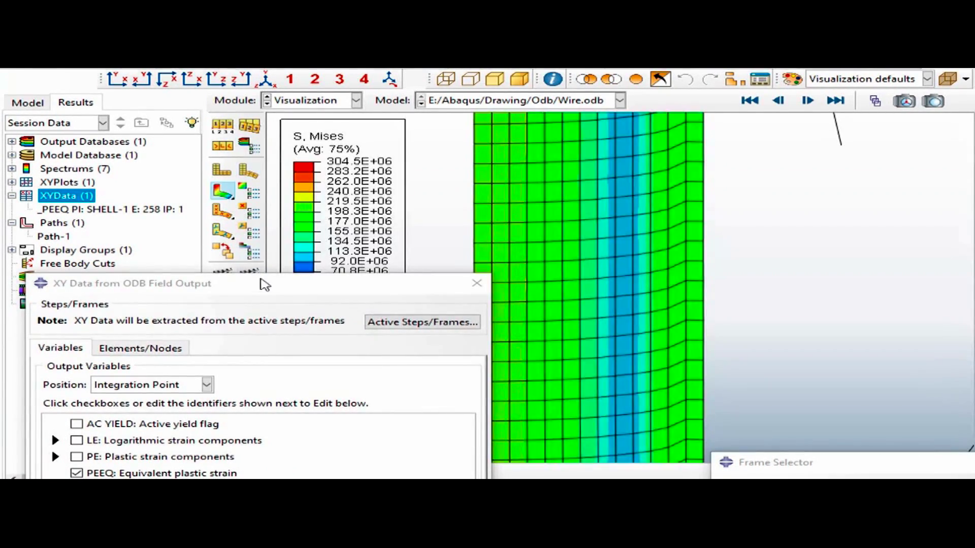
drag(264, 282, 0, 333)
scroll(617, 298, down, 6)
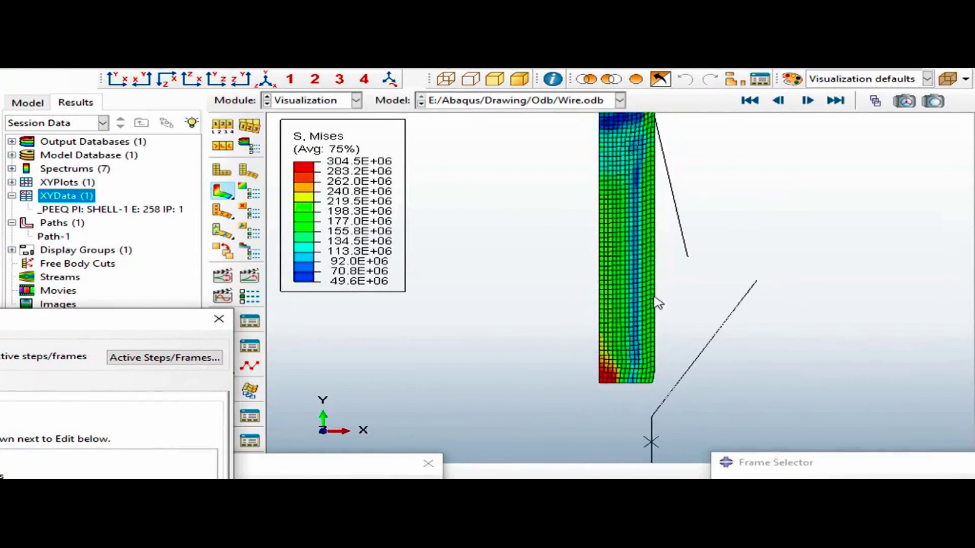
scroll(633, 337, down, 4)
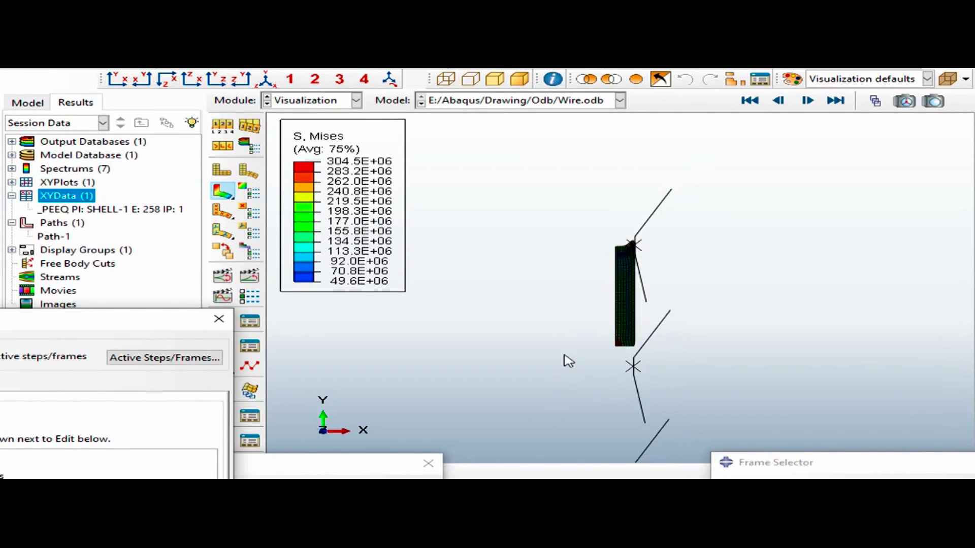
- Show the title block, state block, and text and arrows in the viewport annotations
click(216, 187)
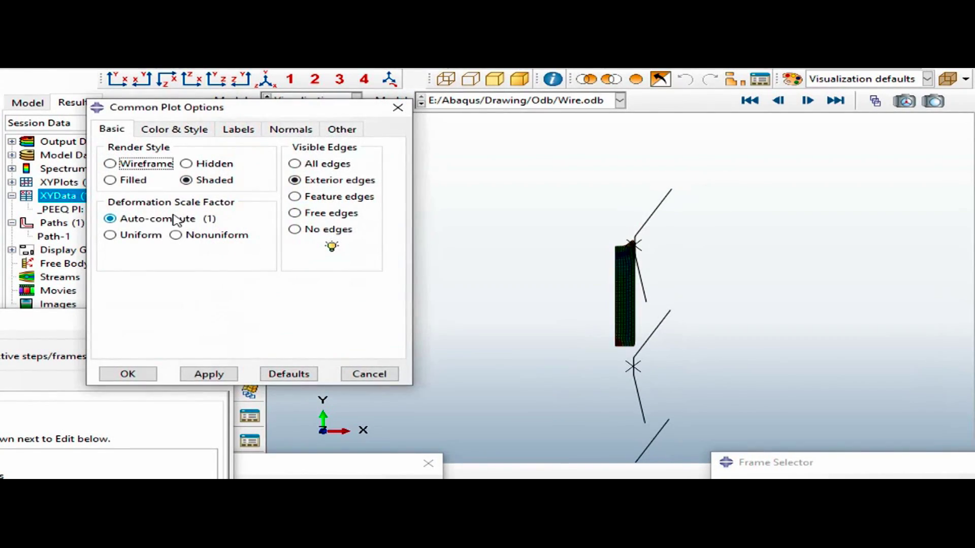
click(394, 109)
click(125, 58)
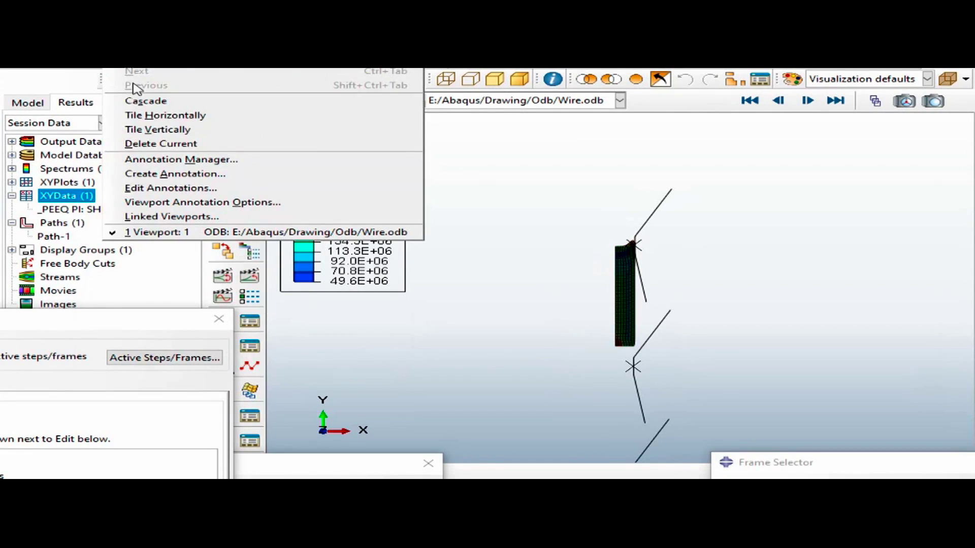
click(161, 203)
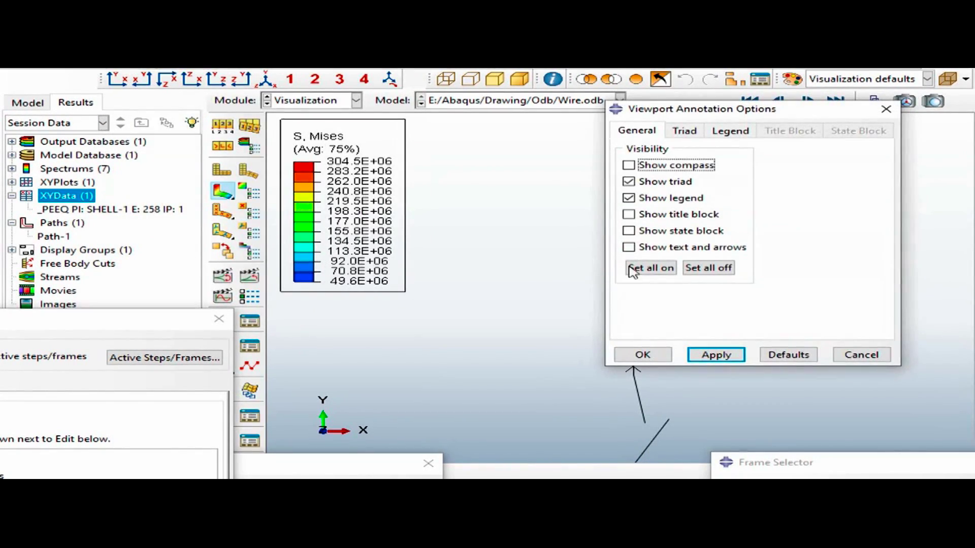
click(628, 248)
click(629, 230)
click(629, 214)
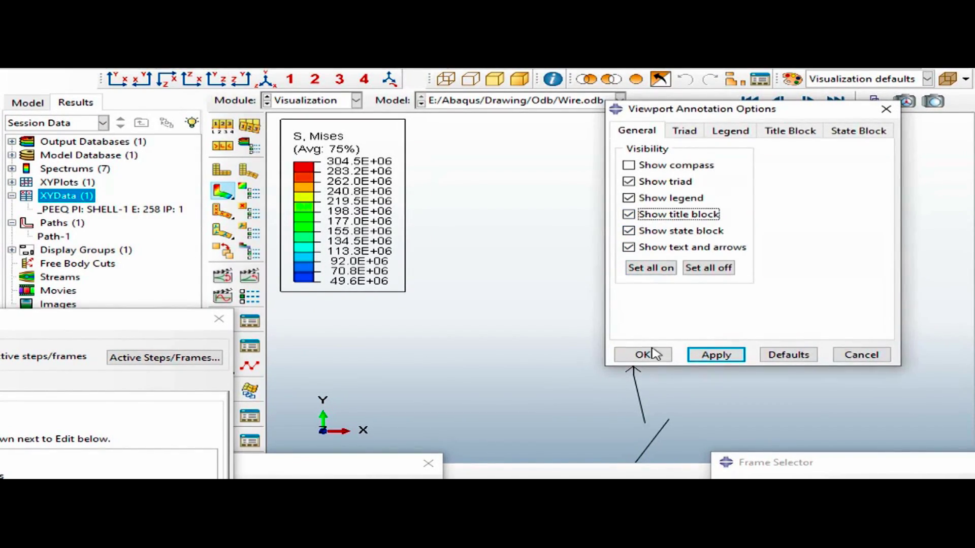
click(640, 354)
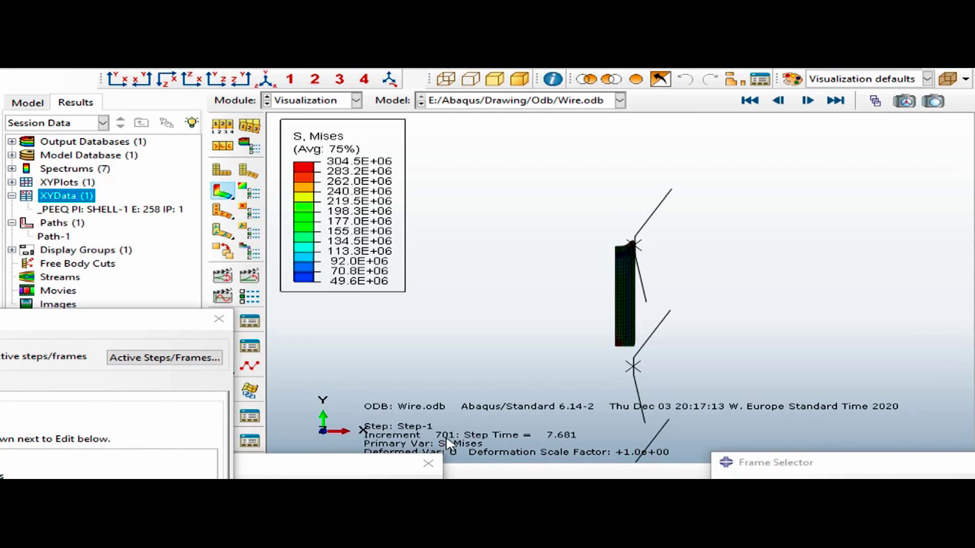
- Examine the Step-1 frames and their times in the active steps/frames settings for the XY data extraction
drag(135, 324, 473, 199)
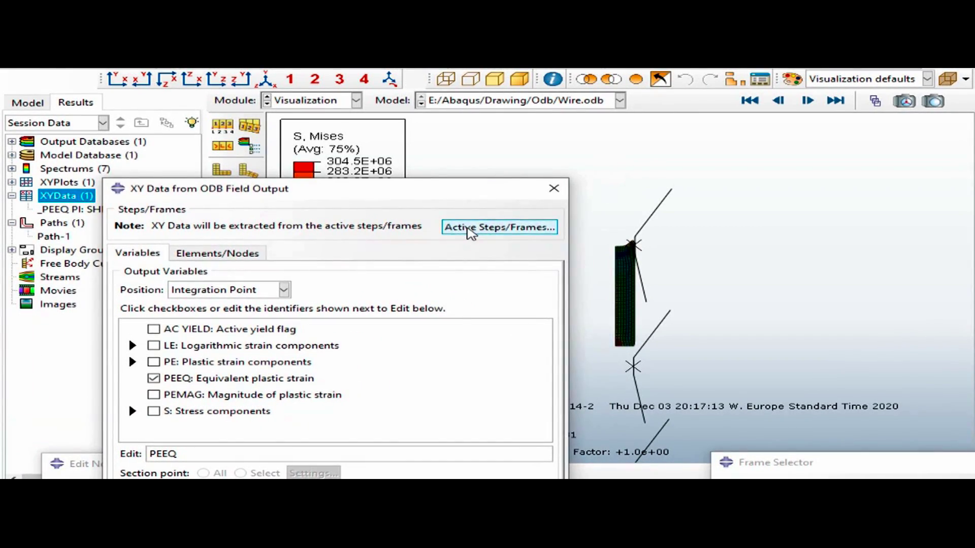
click(469, 228)
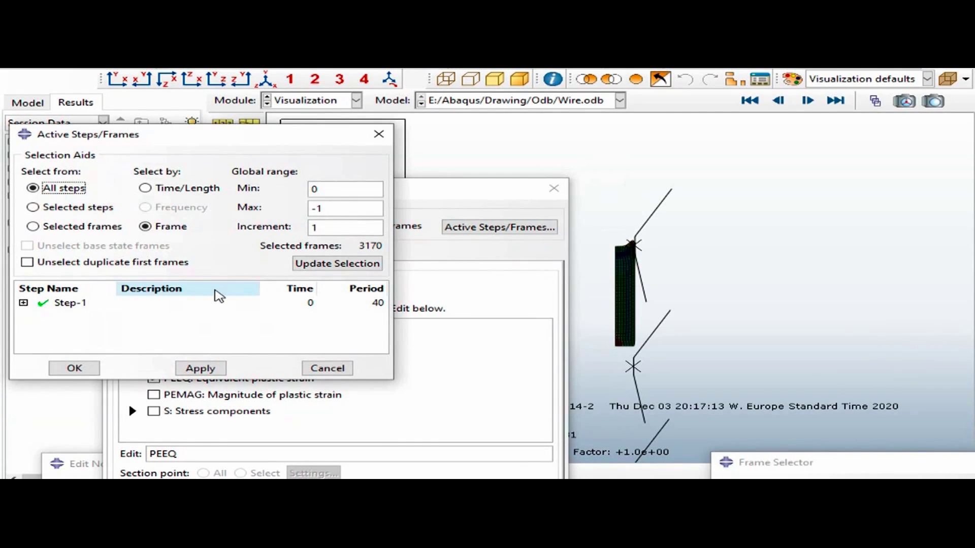
click(23, 302)
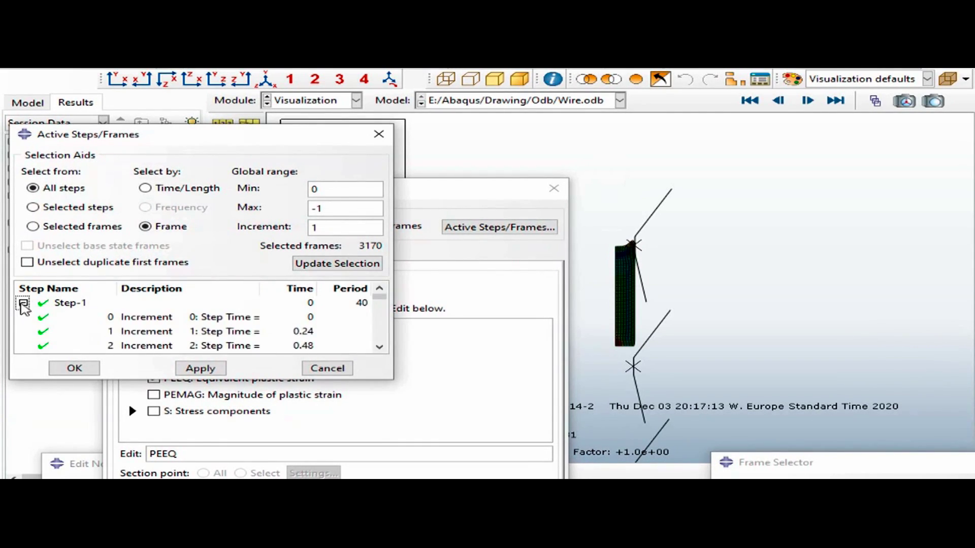
drag(379, 296, 383, 358)
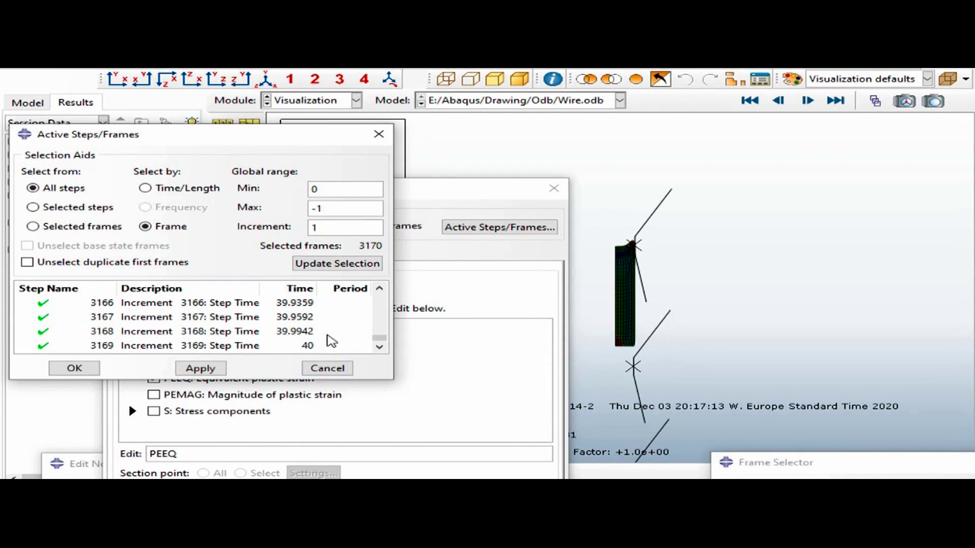
drag(380, 337, 387, 304)
scroll(306, 339, down, 1)
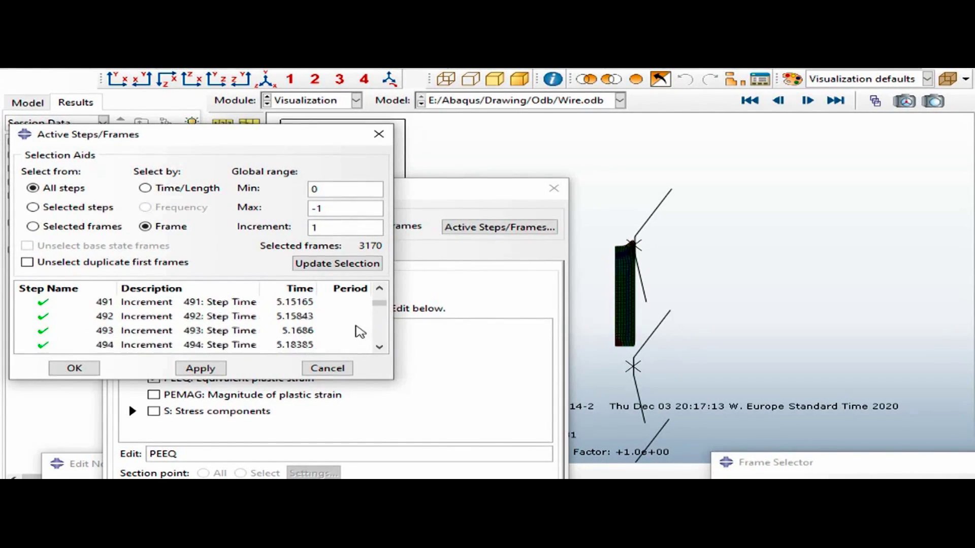
scroll(304, 330, up, 2)
- Select the frames by time/length and deselect all Step-1 frames in the active steps/frames settings
click(179, 191)
click(302, 264)
scroll(269, 322, up, 20)
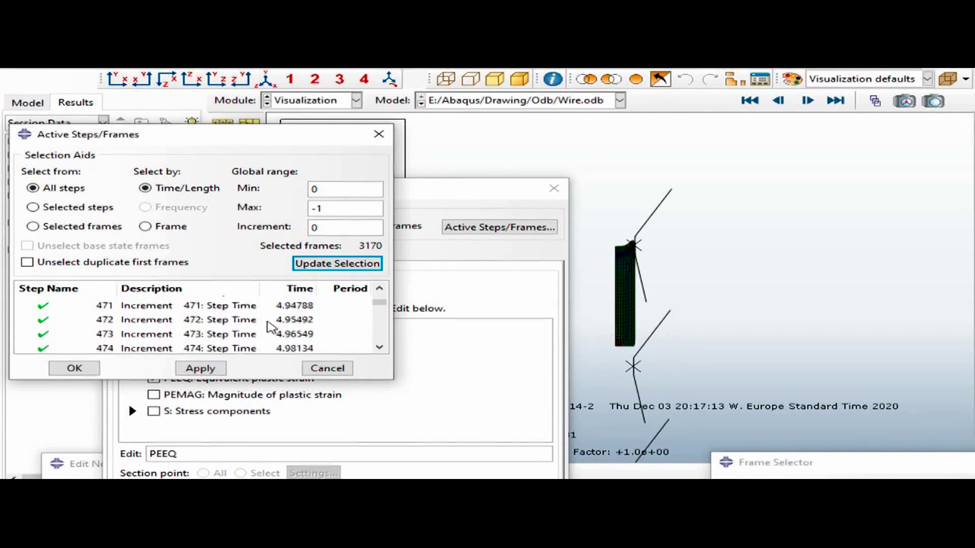
scroll(33, 320, up, 20)
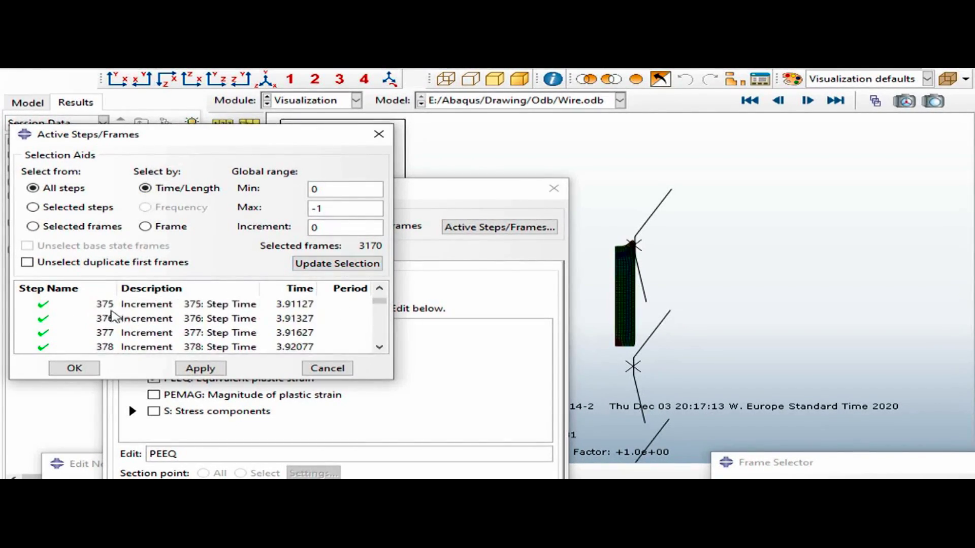
scroll(231, 324, up, 2)
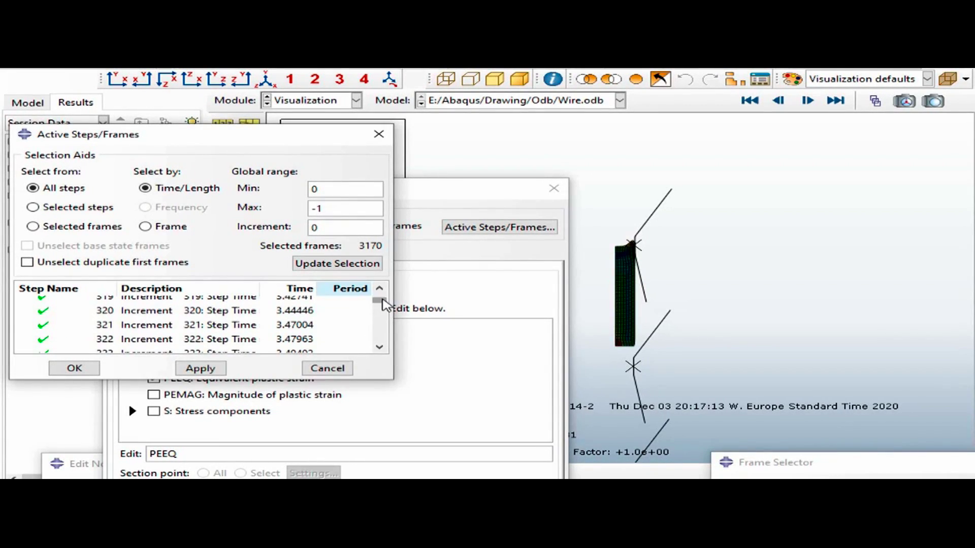
drag(376, 299, 374, 285)
click(23, 303)
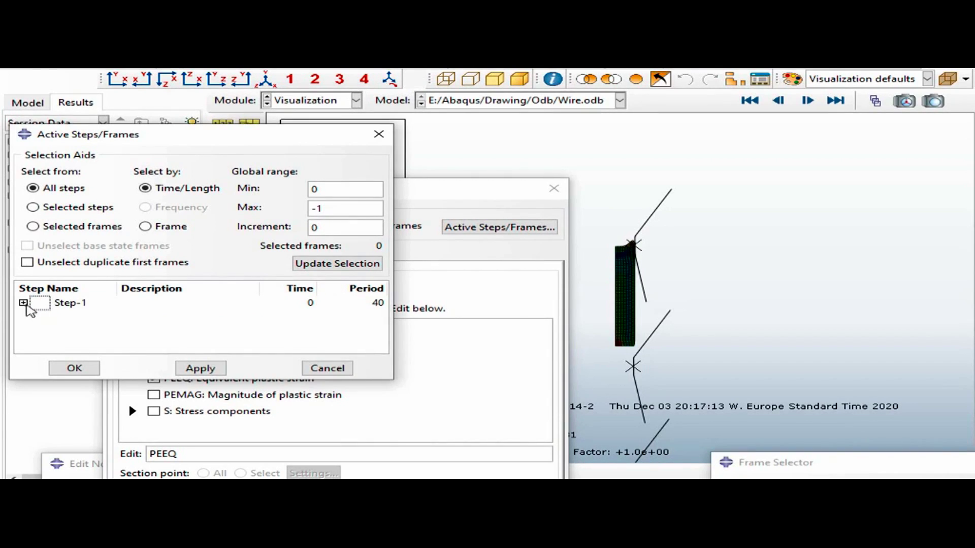
- Expand the Step-1 frame list, clear the trial selection and activate only increment 0
click(23, 303)
drag(113, 319, 85, 347)
scroll(101, 330, up, 4)
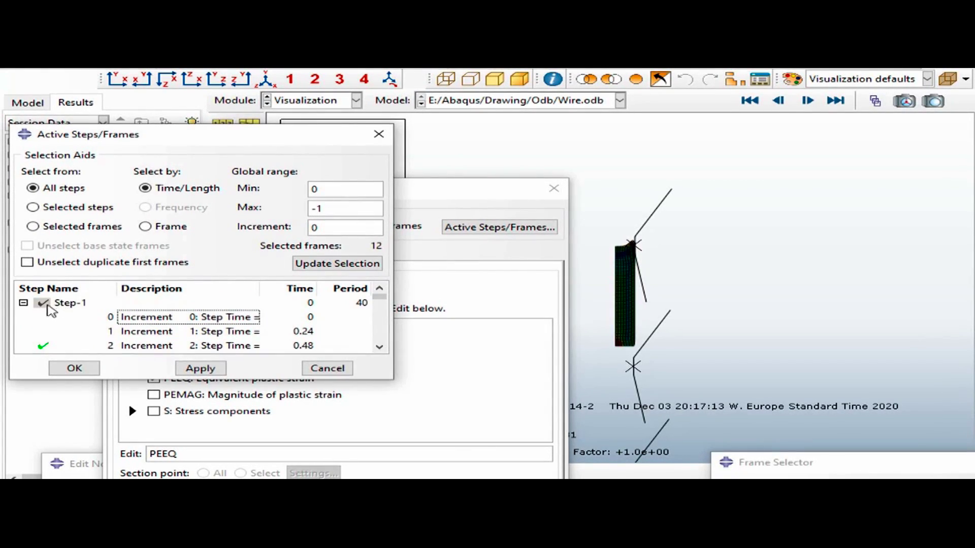
click(43, 304)
click(42, 304)
click(78, 321)
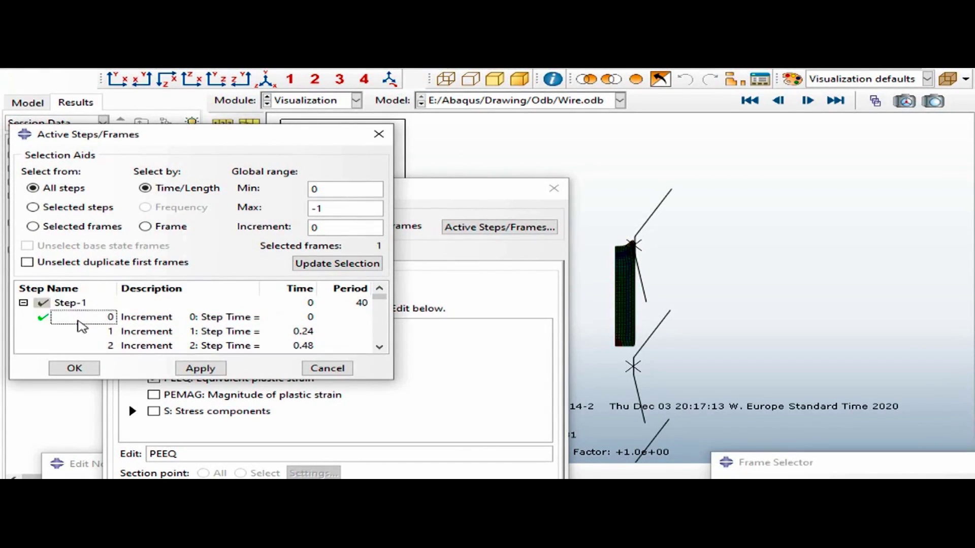
- Extend the active frames from increment 0 through increment 701, accept the range and plot the element's PEEQ over it
mouse_move(385, 300)
mouse_down()
mouse_move(391, 317)
mouse_move(384, 305)
mouse_up()
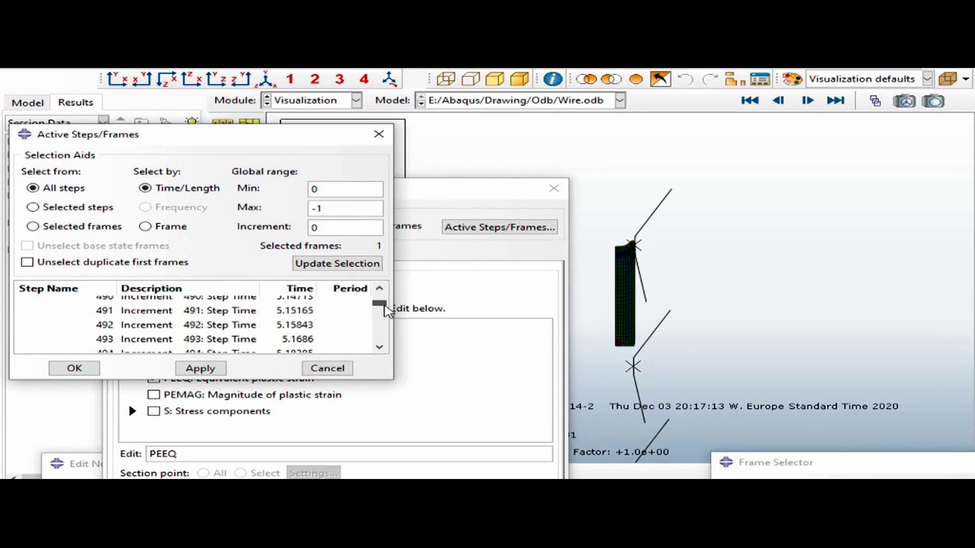
scroll(323, 333, down, 2)
scroll(324, 332, down, 12)
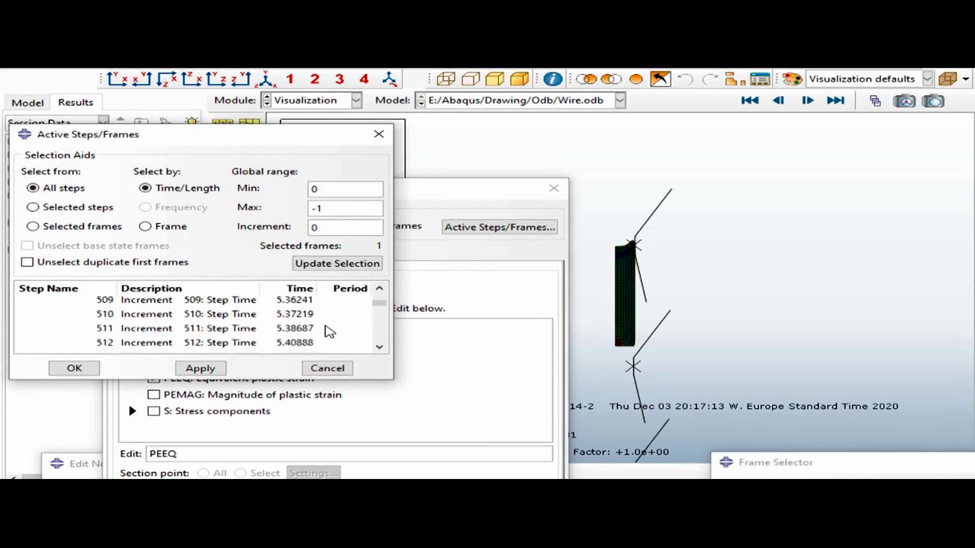
scroll(329, 333, down, 20)
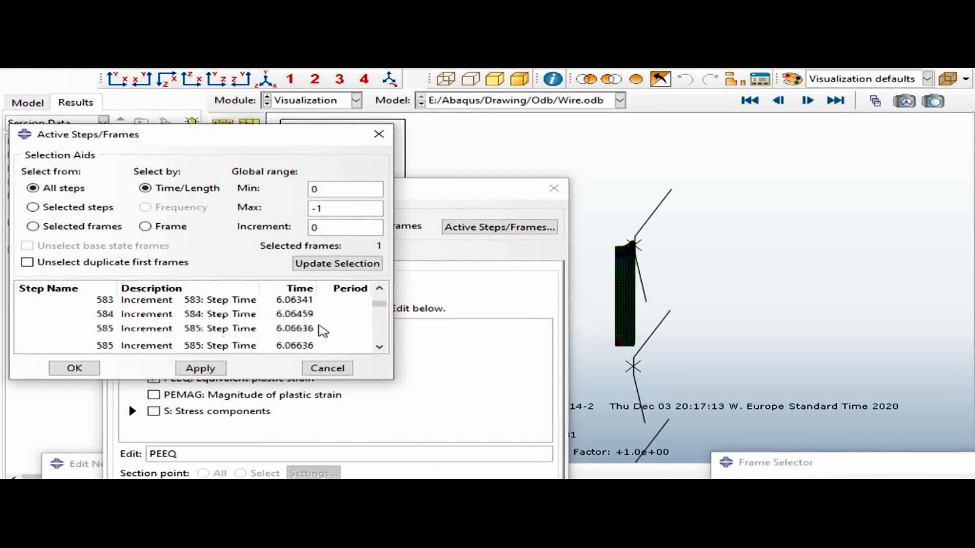
scroll(329, 333, down, 14)
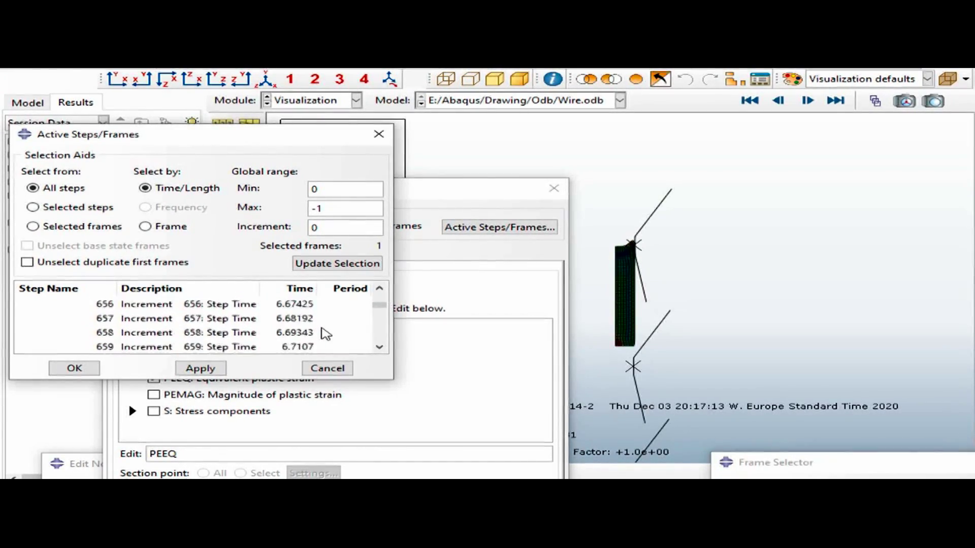
scroll(325, 334, down, 11)
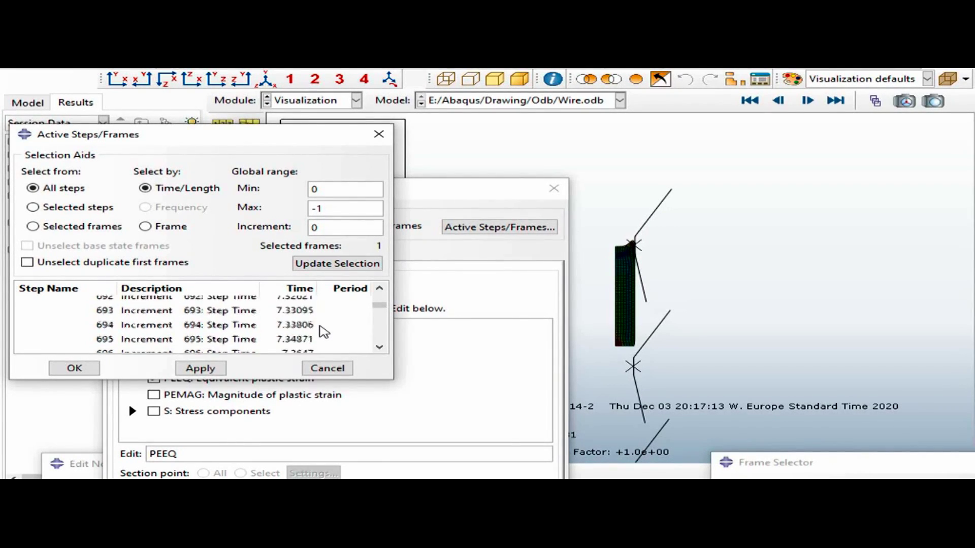
scroll(323, 332, up, 9)
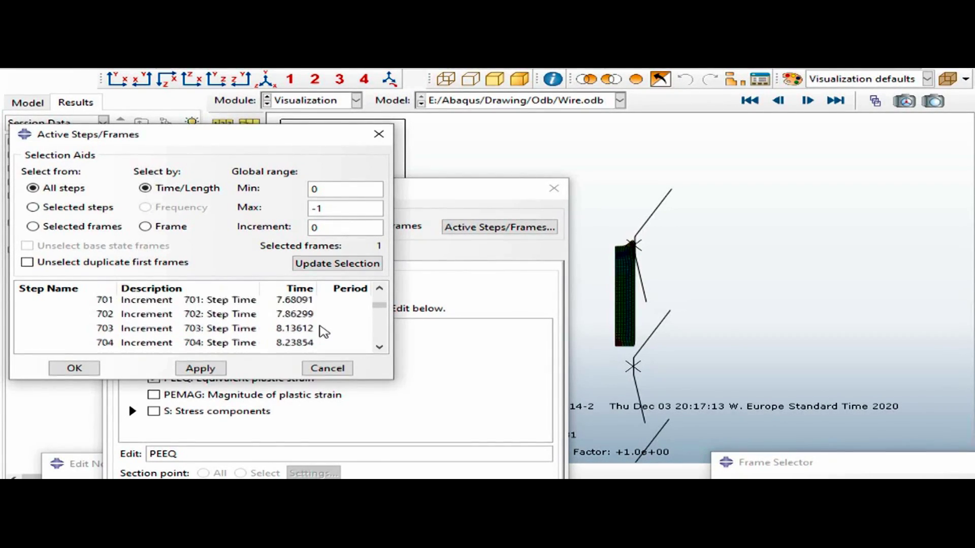
scroll(311, 335, down, 3)
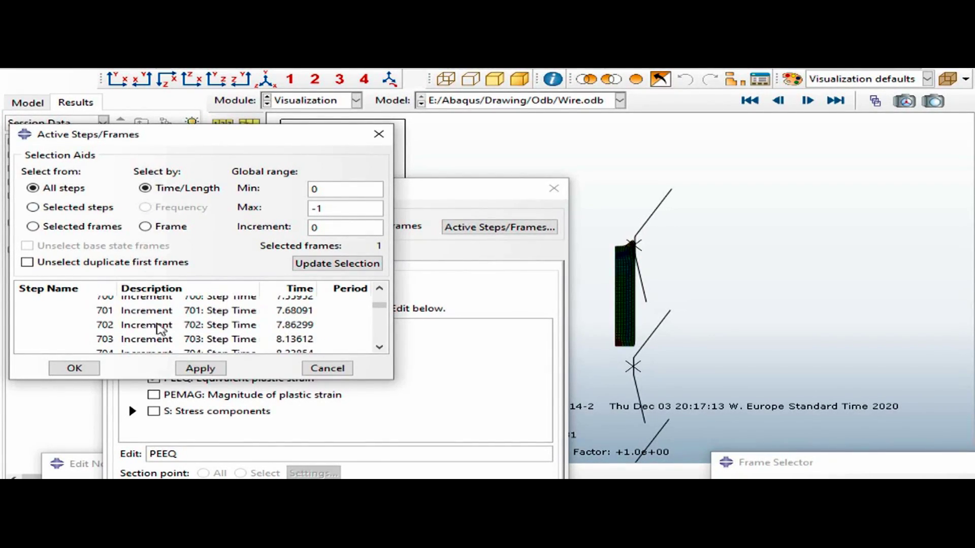
shift+click(87, 312)
click(75, 369)
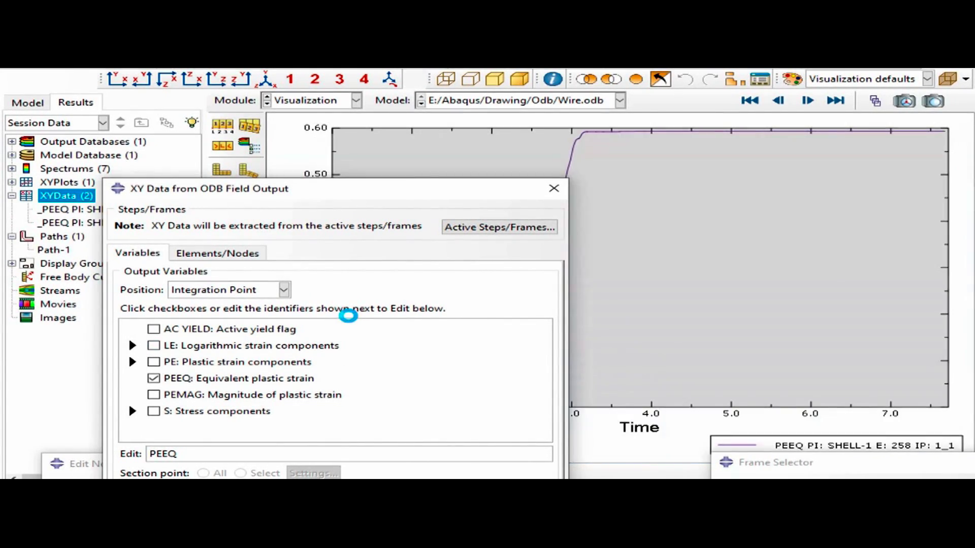
drag(466, 191, 6, 328)
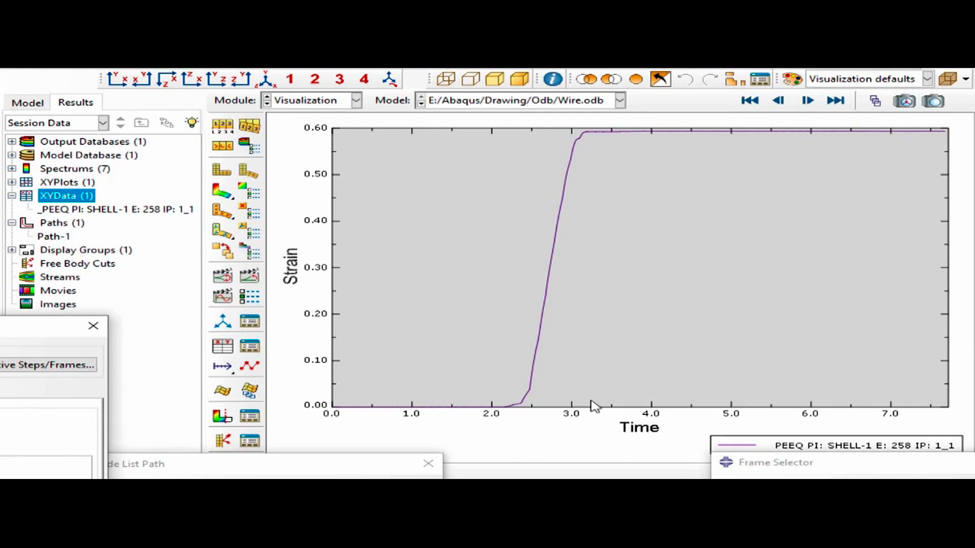
- Save the element's PEEQ from the field output as XY data with the default name
drag(15, 333, 521, 123)
click(225, 431)
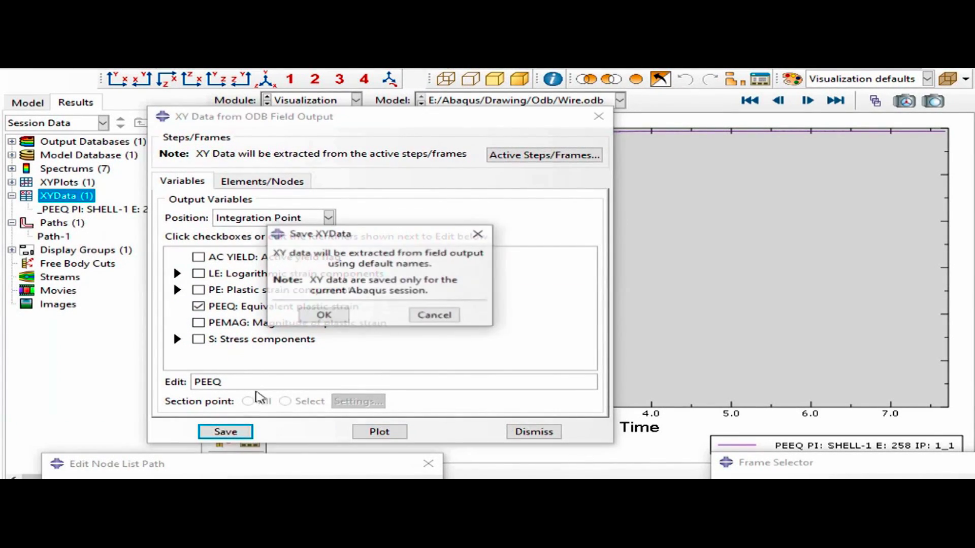
click(323, 315)
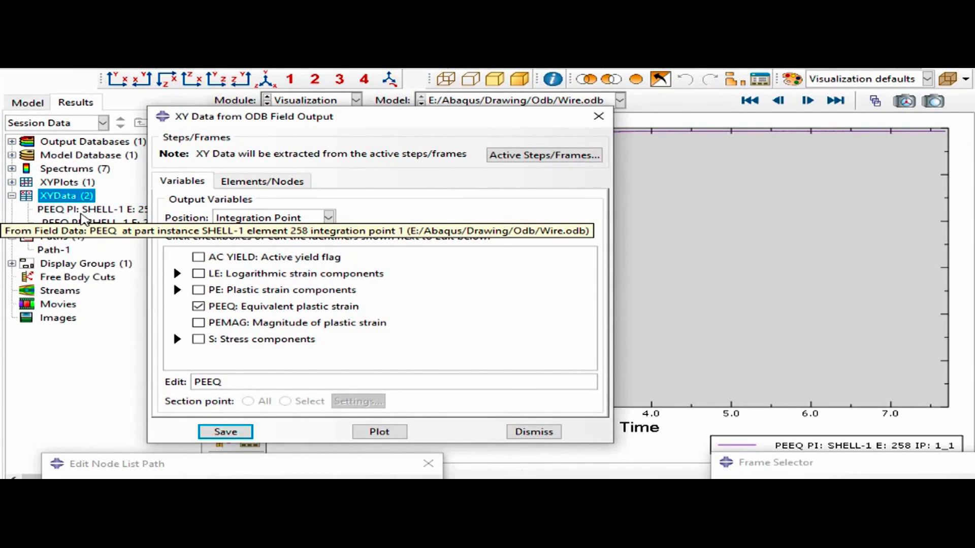
- Replace PEEQ with the Mises stress as output variable, save its XY data with the default name and close the extraction dialog
click(198, 306)
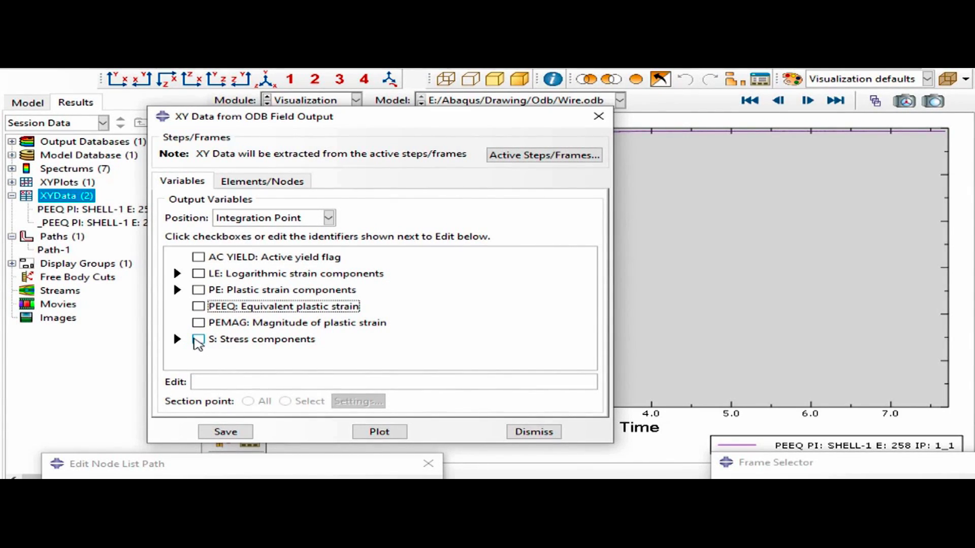
click(178, 339)
click(220, 352)
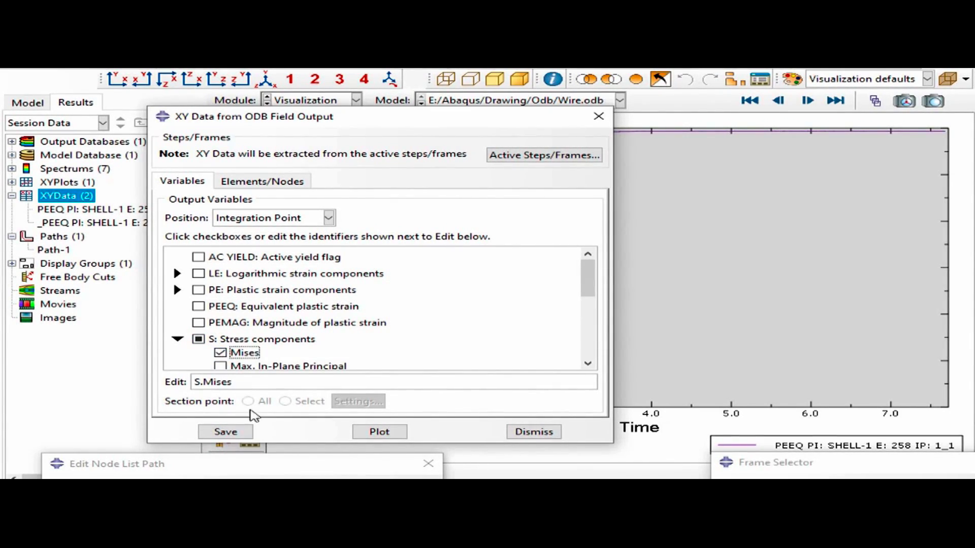
click(225, 432)
click(323, 314)
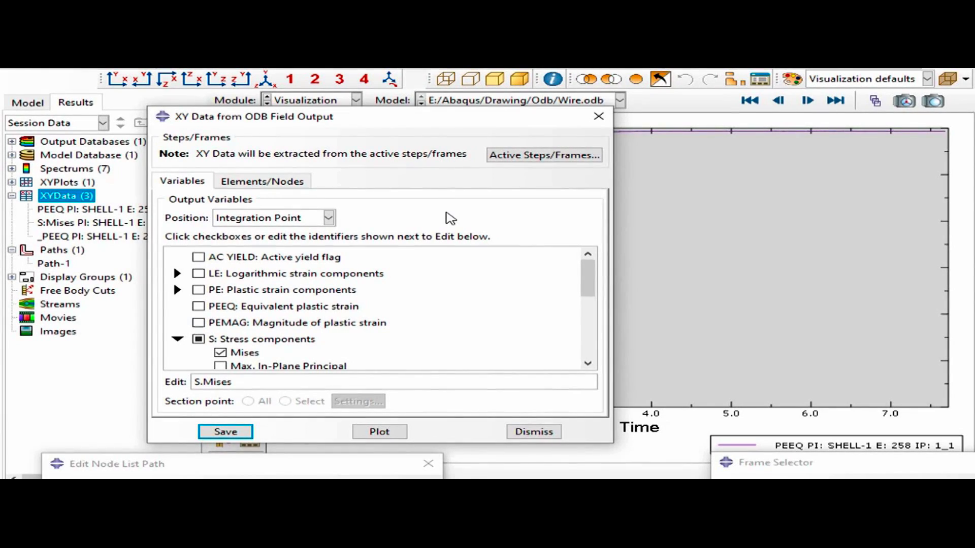
scroll(262, 325, down, 3)
scroll(261, 325, up, 1)
drag(317, 127, 533, 128)
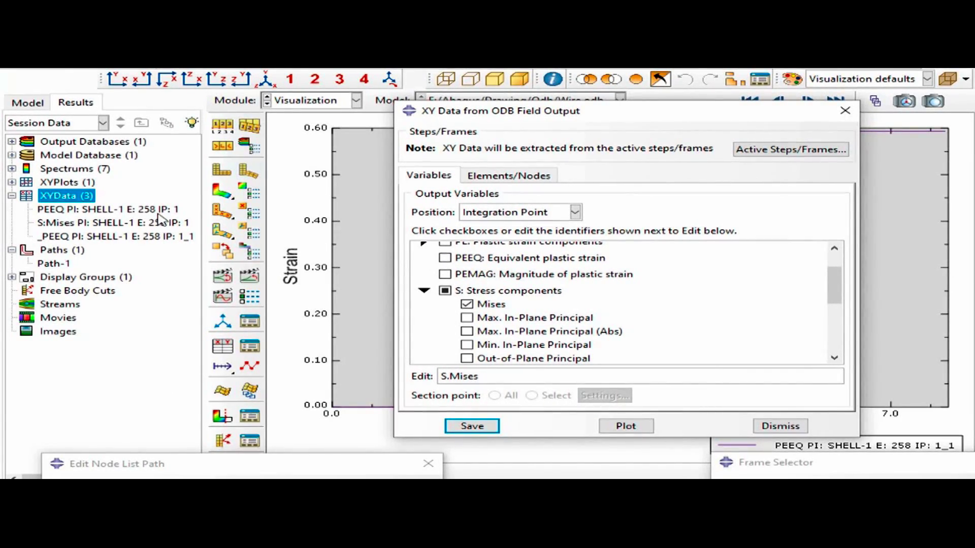
click(844, 110)
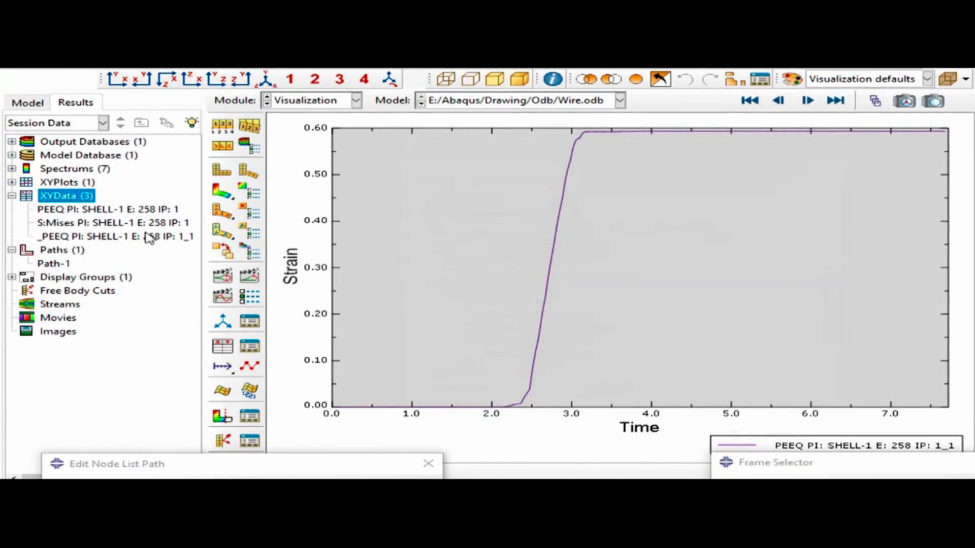
- Open the saved PEEQ XY data of element 258 for editing and copy all its X and Y rows
right_click(99, 210)
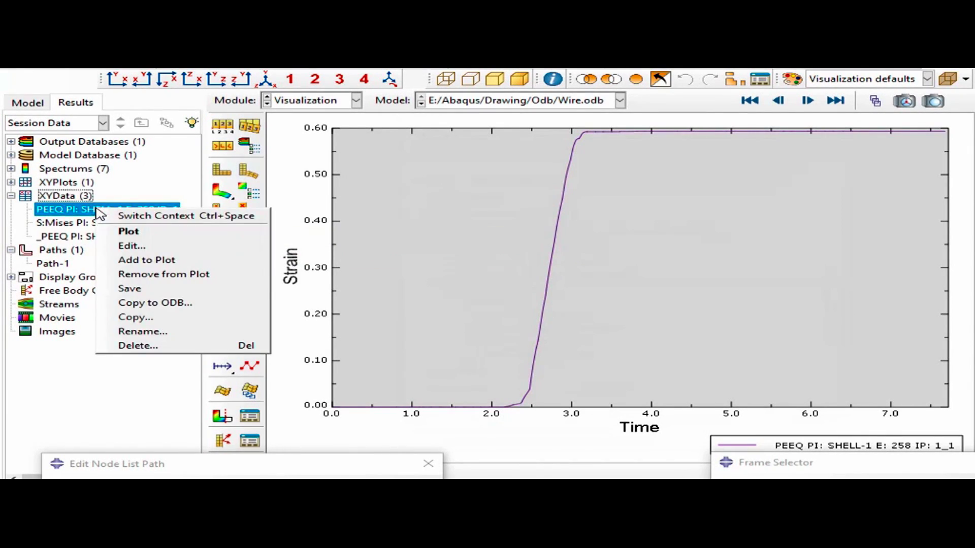
click(125, 241)
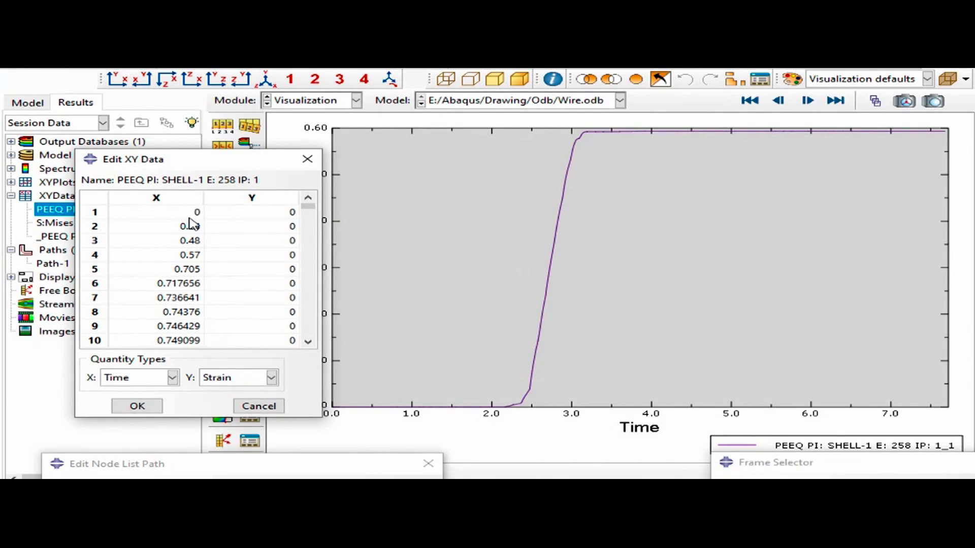
mouse_move(213, 159)
mouse_down()
mouse_move(204, 163)
mouse_move(213, 164)
mouse_up()
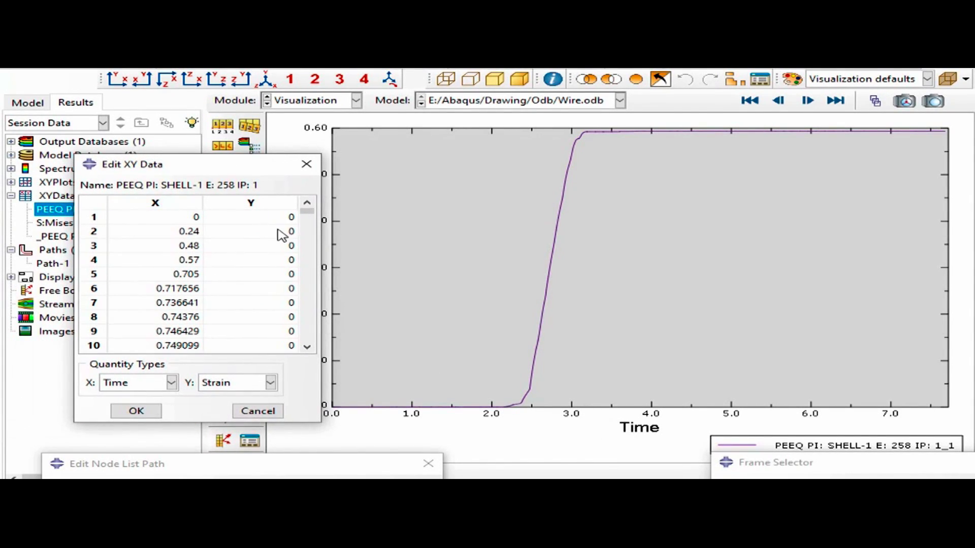
drag(193, 218, 269, 334)
drag(311, 238, 285, 350)
shift+click(282, 344)
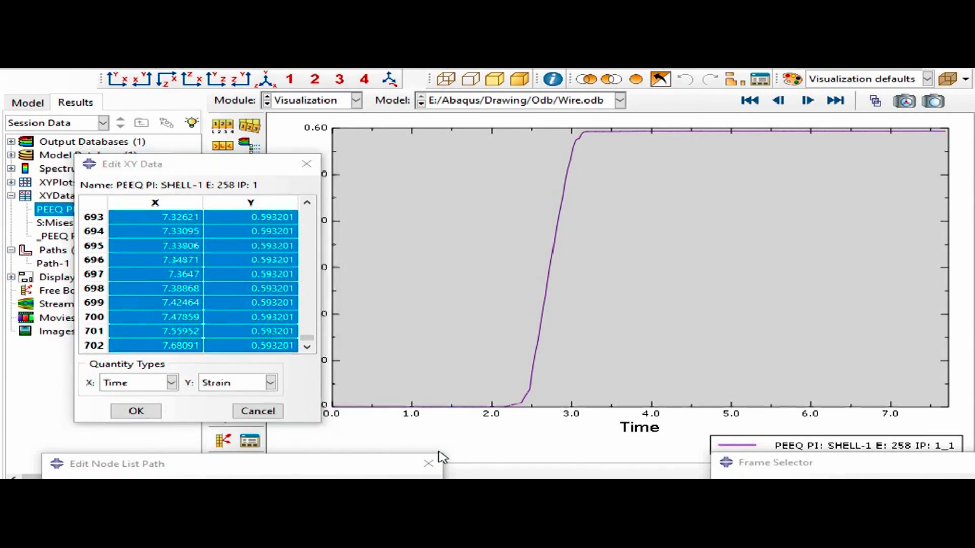
- Switch to Excel and delete all the old worksheet data together with the old chart
key(alt+Tab)
click(198, 421)
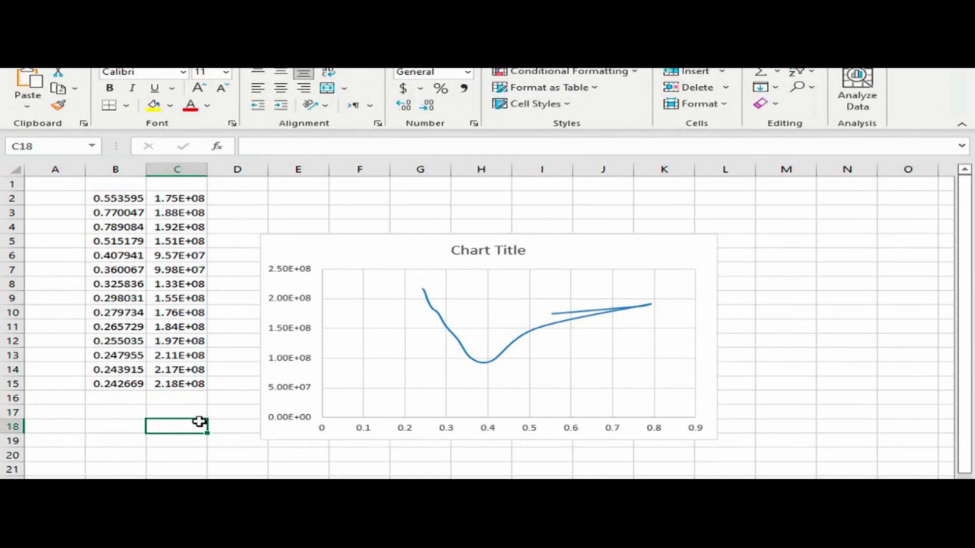
key(ctrl+a)
key(Delete)
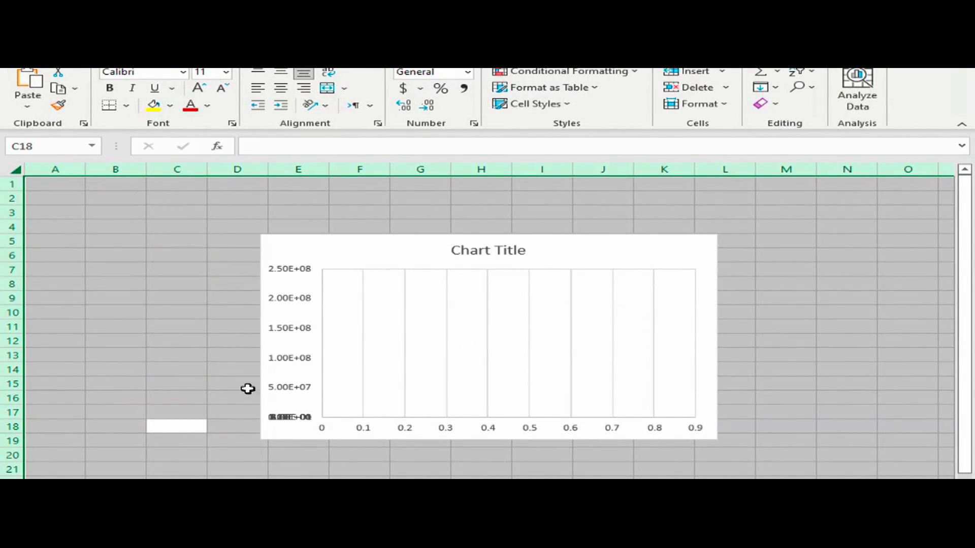
click(233, 290)
click(315, 257)
click(323, 255)
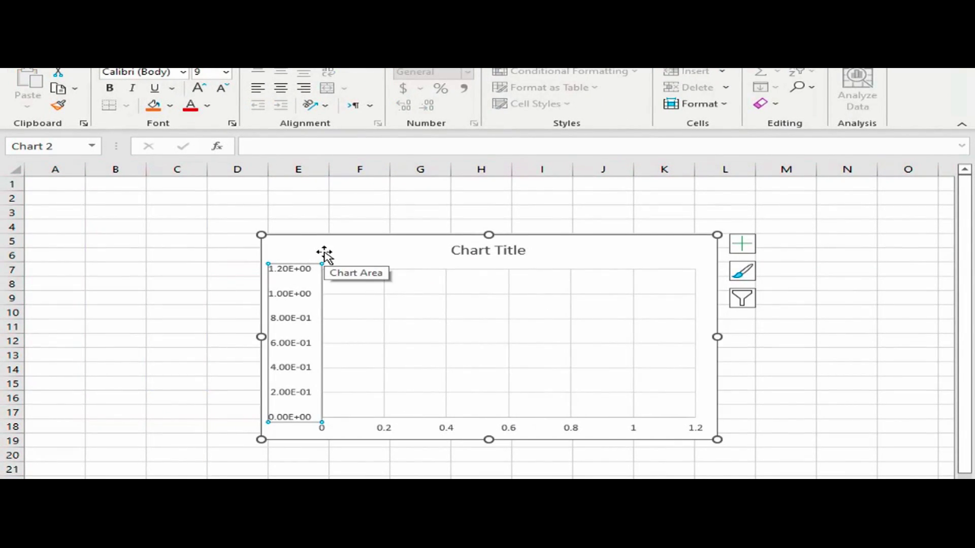
key(Delete)
key(Delete)
- Paste the copied PEEQ data at cell B2 and clear the time values from column B
click(113, 202)
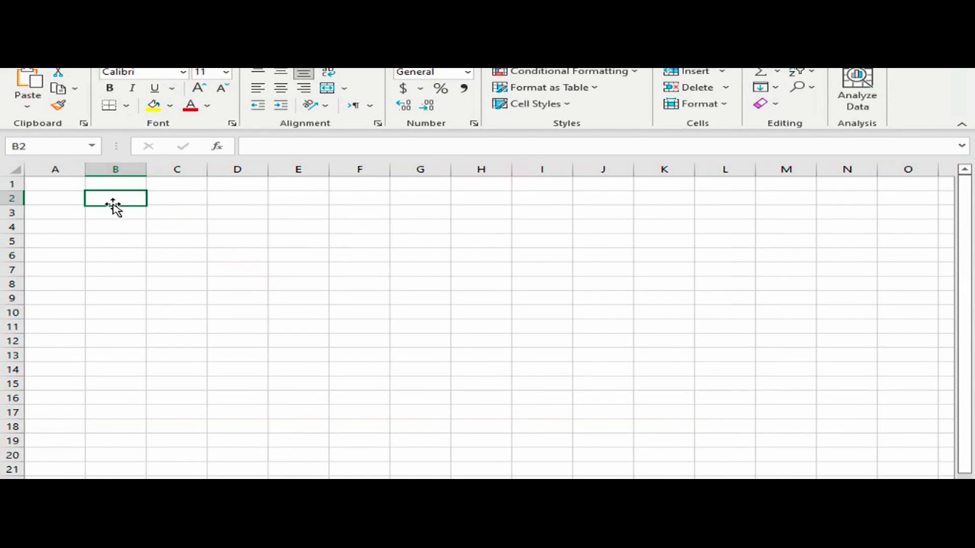
key(ctrl+v)
click(130, 200)
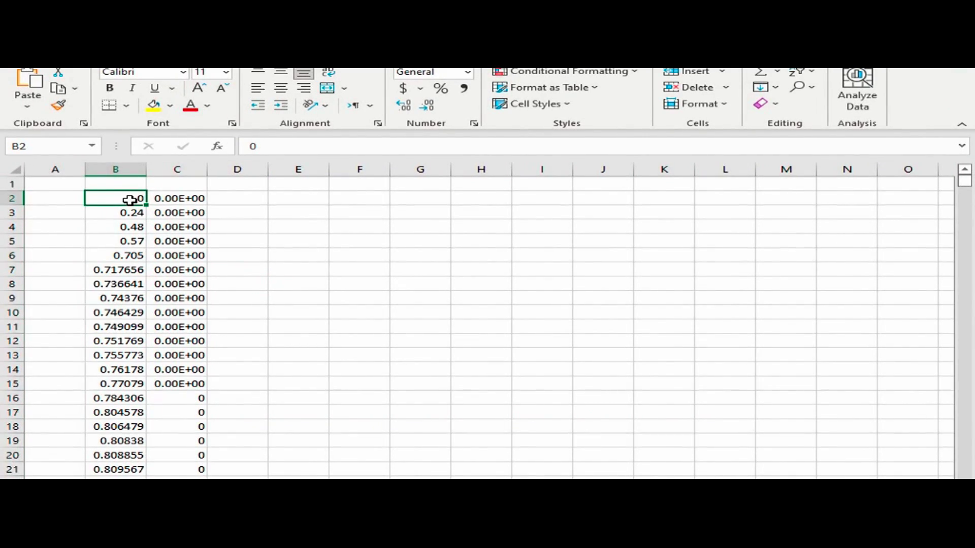
key(ctrl+shift+Down)
key(Delete)
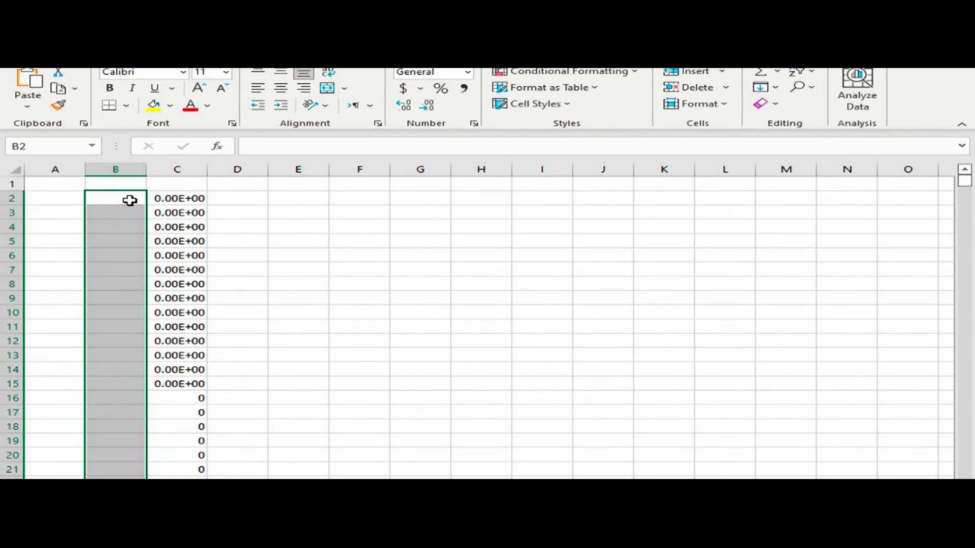
drag(228, 240, 229, 227)
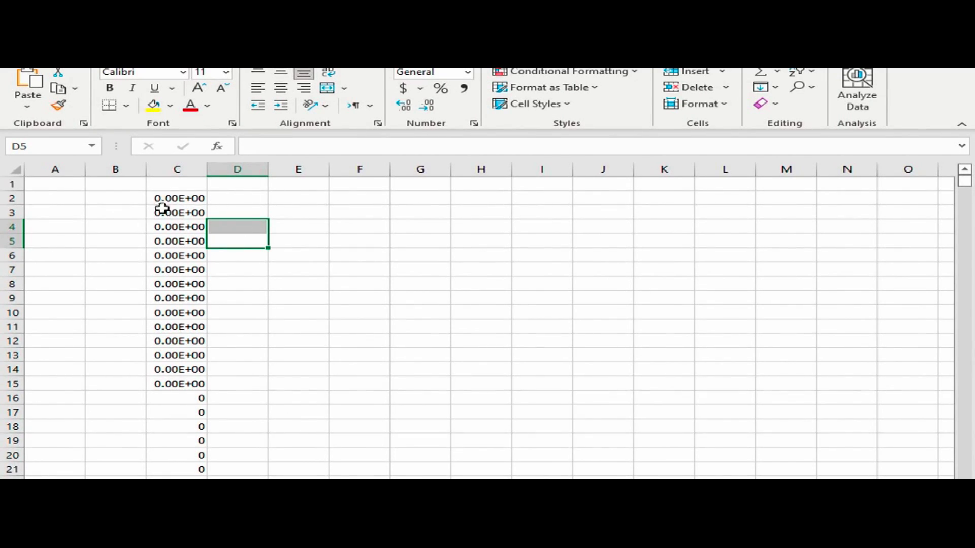
- Switch to Abaqus, close the PEEQ data and copy all X and Y rows of element 258's Mises stress XY data
key(alt+Tab)
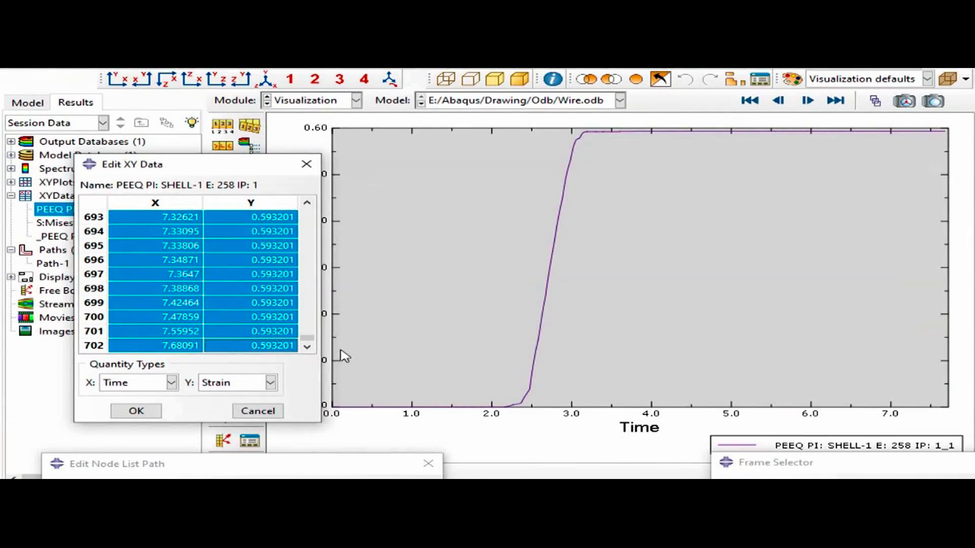
click(306, 164)
right_click(84, 223)
click(124, 256)
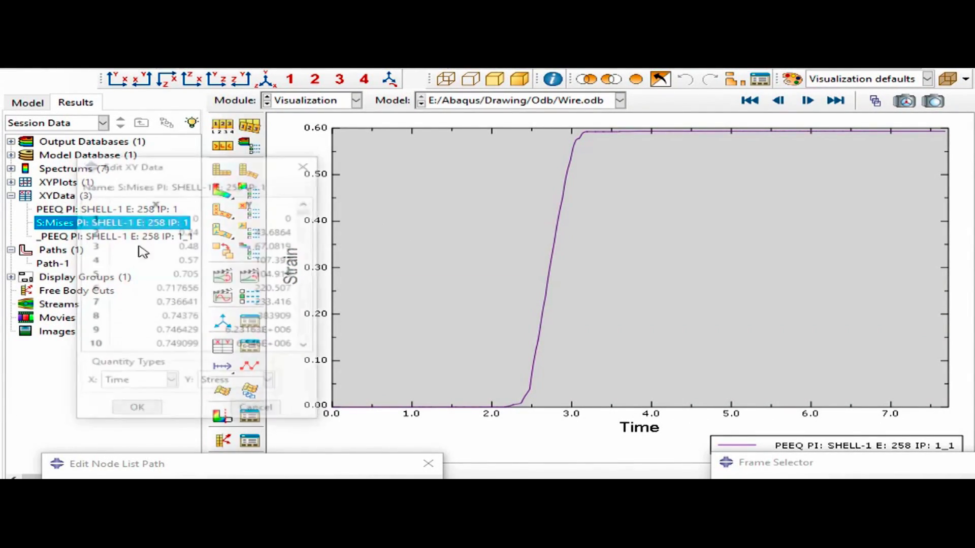
drag(173, 218, 229, 249)
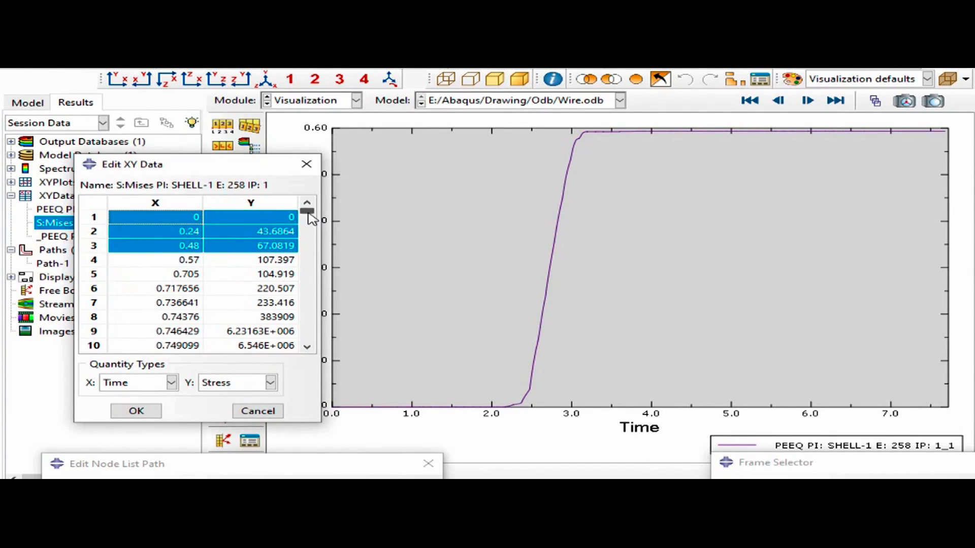
drag(306, 210, 325, 380)
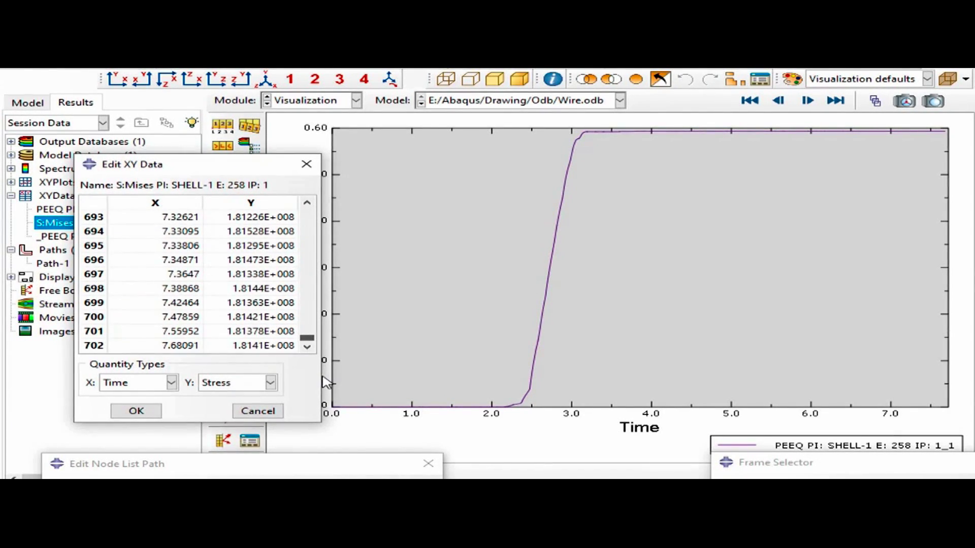
shift+click(282, 346)
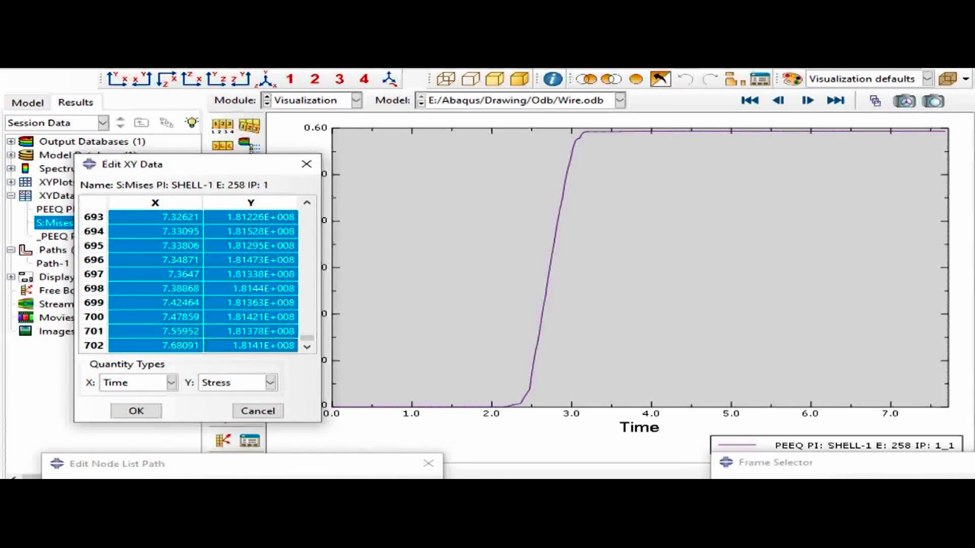
- Switch to Excel and paste the copied Mises stress data at cell F3
key(alt+Tab)
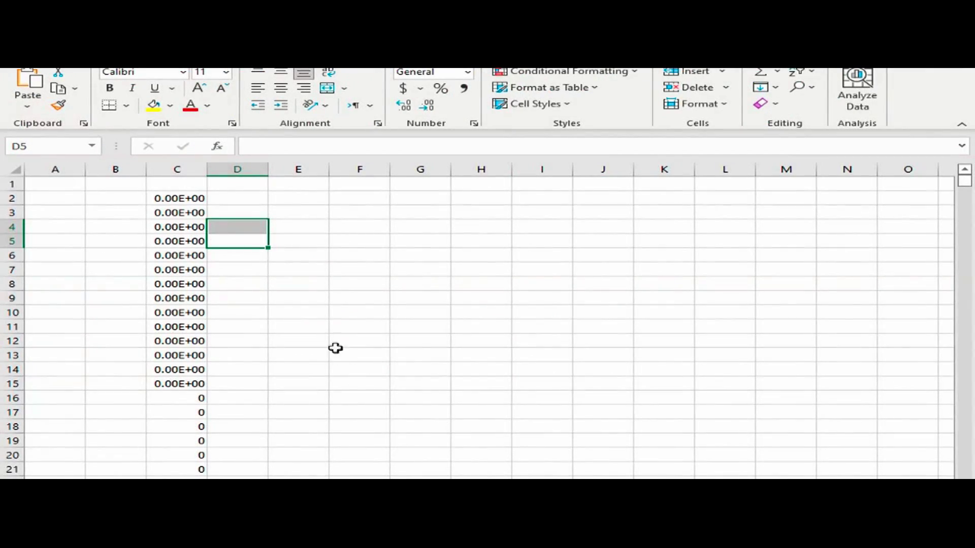
click(358, 218)
key(ctrl+v)
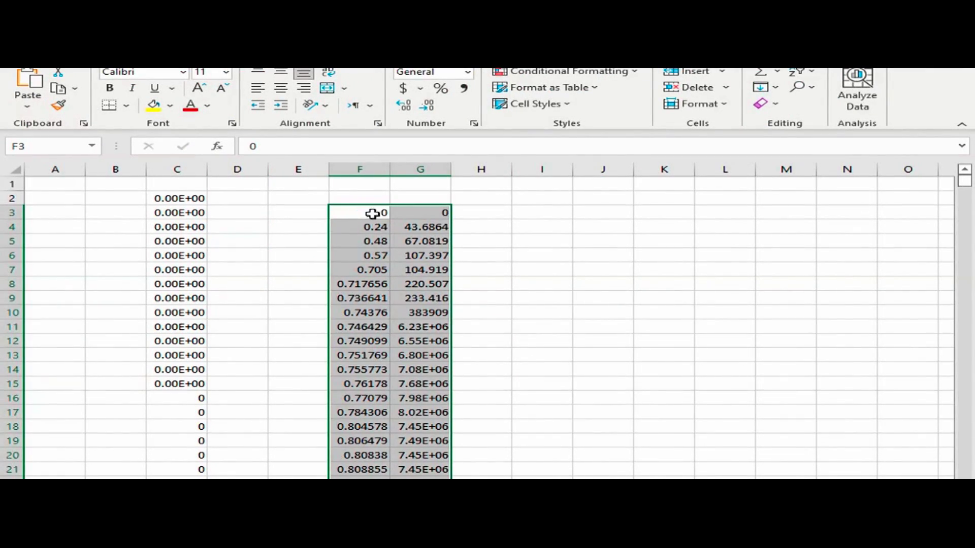
- Move the stress values from column G to column D, starting at D2 beside the PEEQ values
click(423, 215)
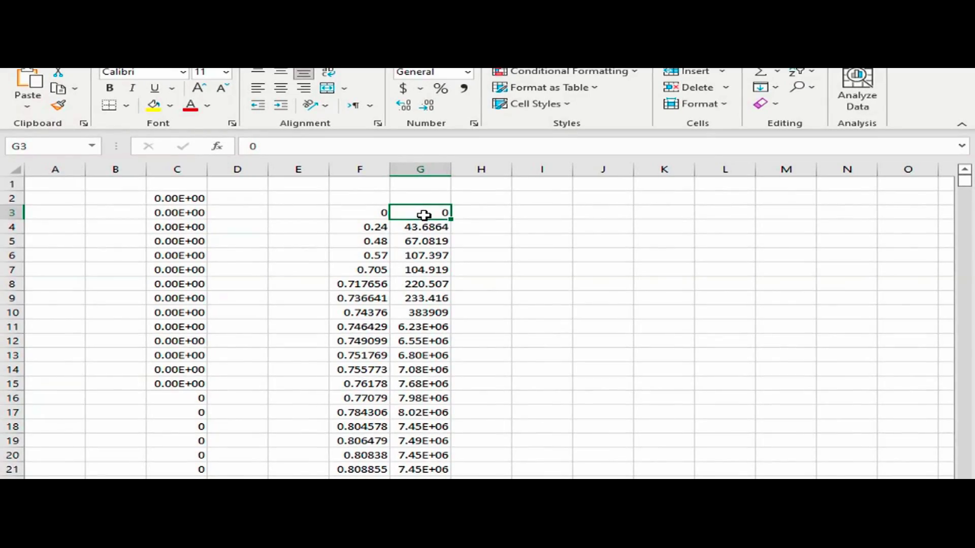
key(ctrl+shift+Down)
key(ctrl+c)
key(ctrl+BackSpace)
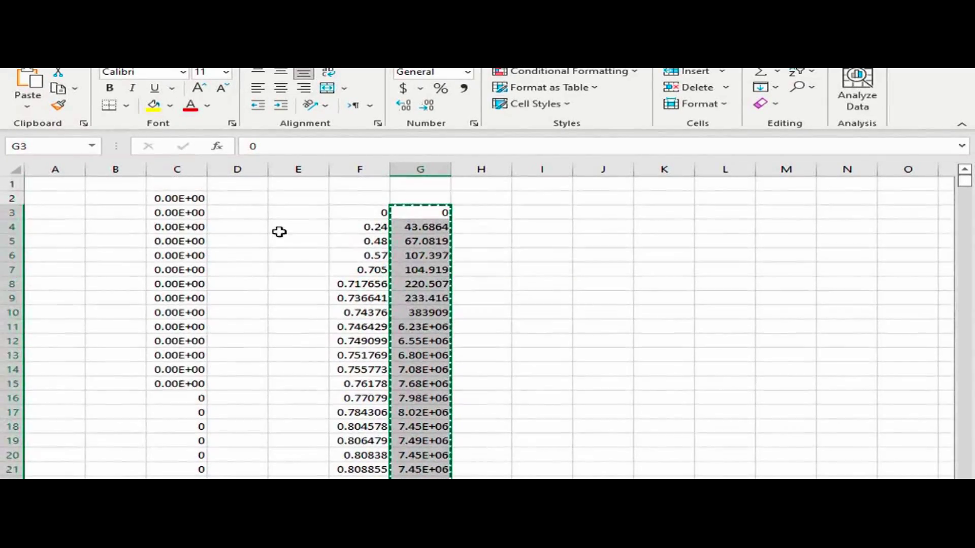
click(126, 198)
key(ctrl+shift+Down)
key(ctrl+v)
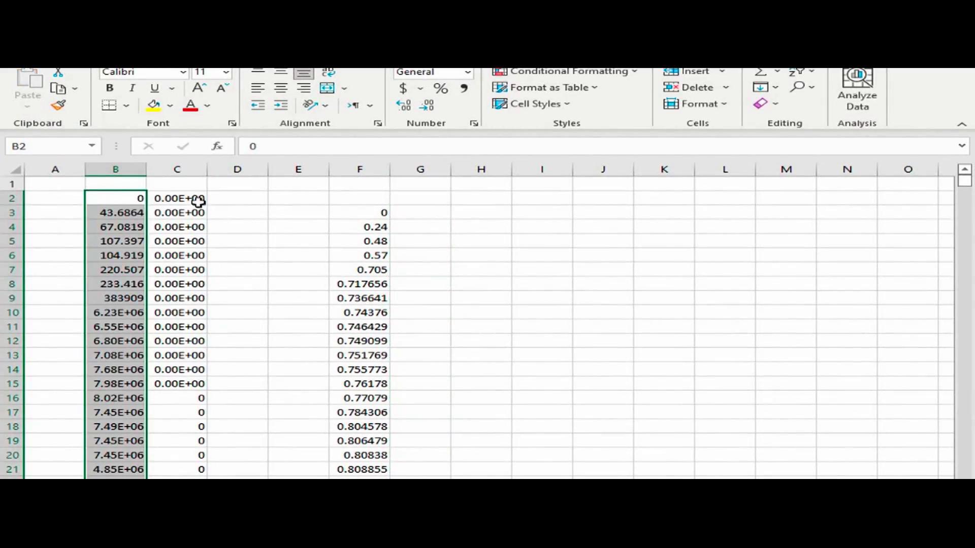
drag(131, 198, 252, 198)
- Clear all the leftover time values from column F, starting at F3
click(368, 209)
key(ctrl+shift+Down)
click(367, 209)
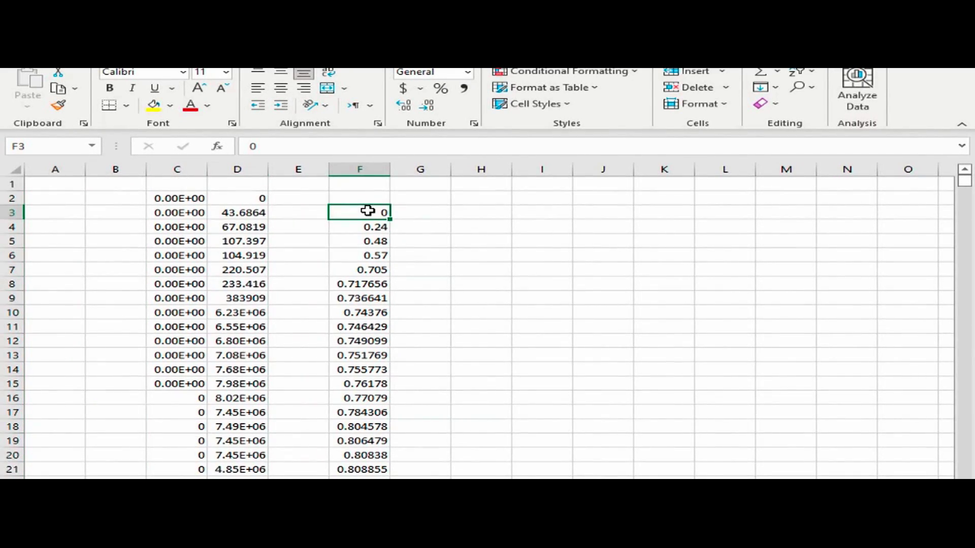
key(shift+Down)
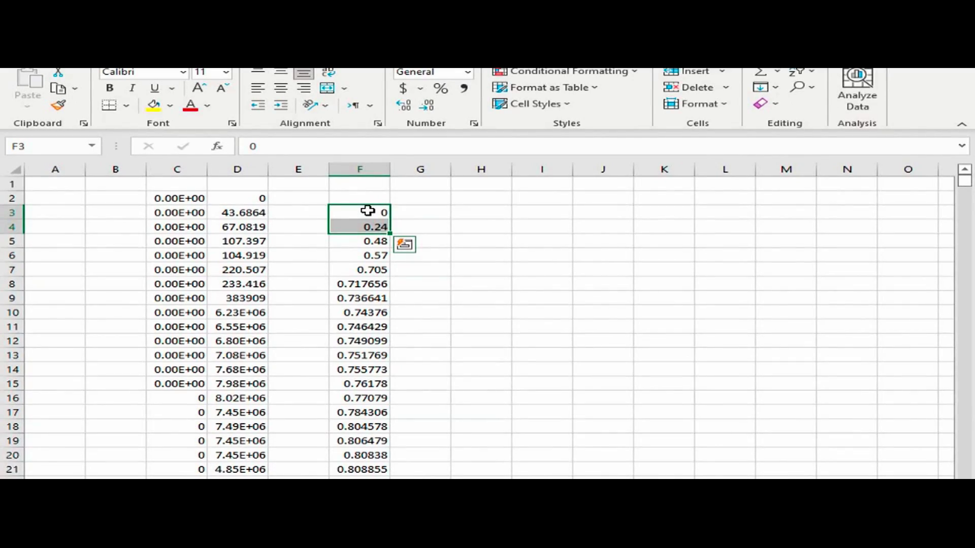
key(ctrl+shift+Down)
scroll(367, 210, up, 20)
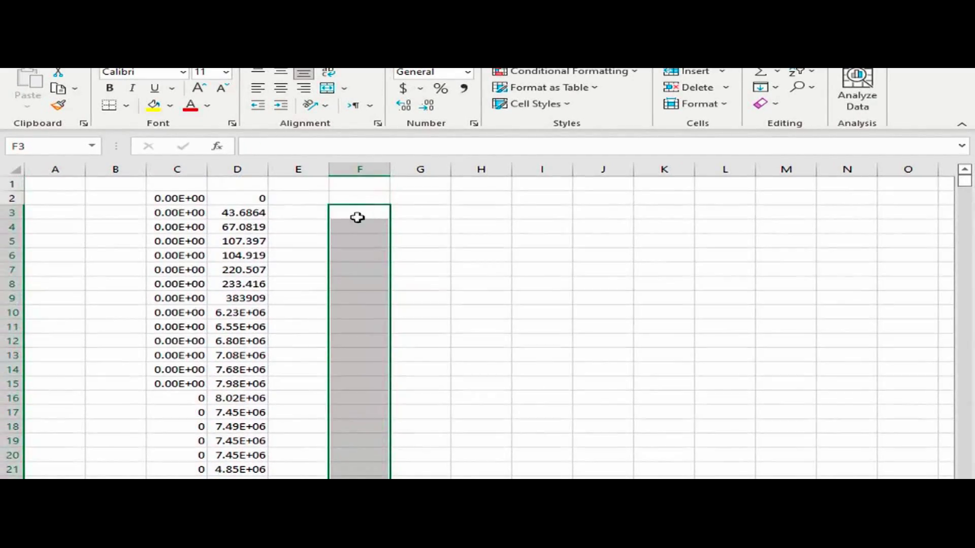
click(357, 213)
- Insert a scatter chart with lines from the PEEQ and stress values in columns C and D, and place it beside the data
drag(176, 199, 228, 204)
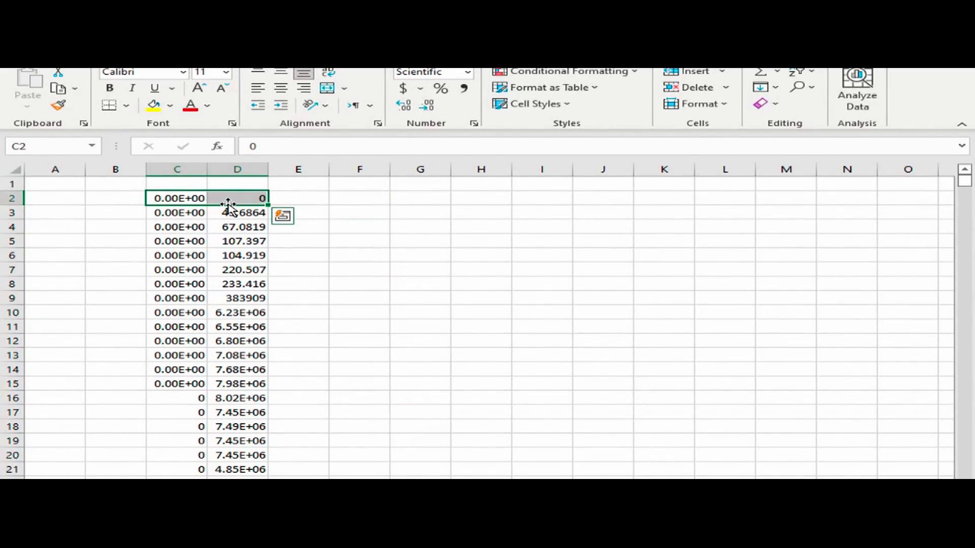
key(ctrl+shift+Down)
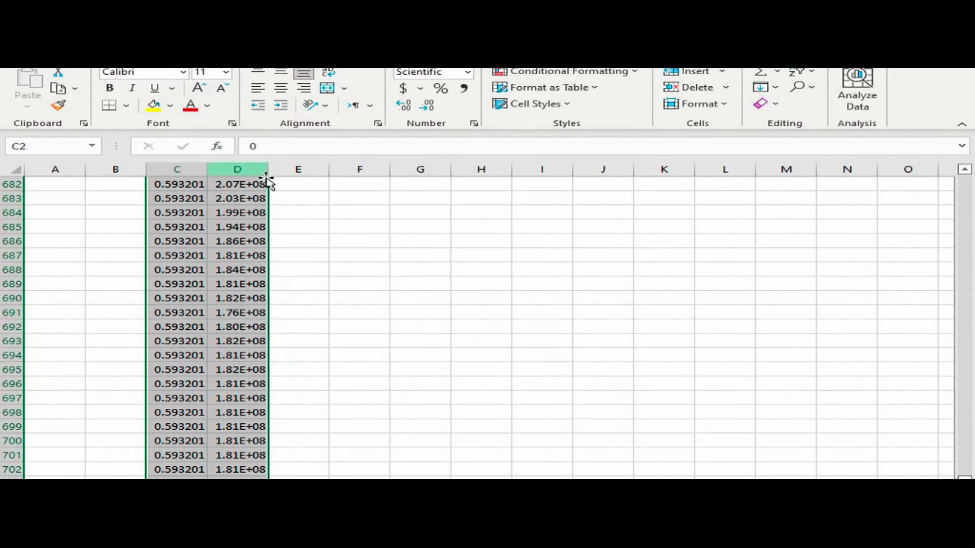
key(ctrl+BackSpace)
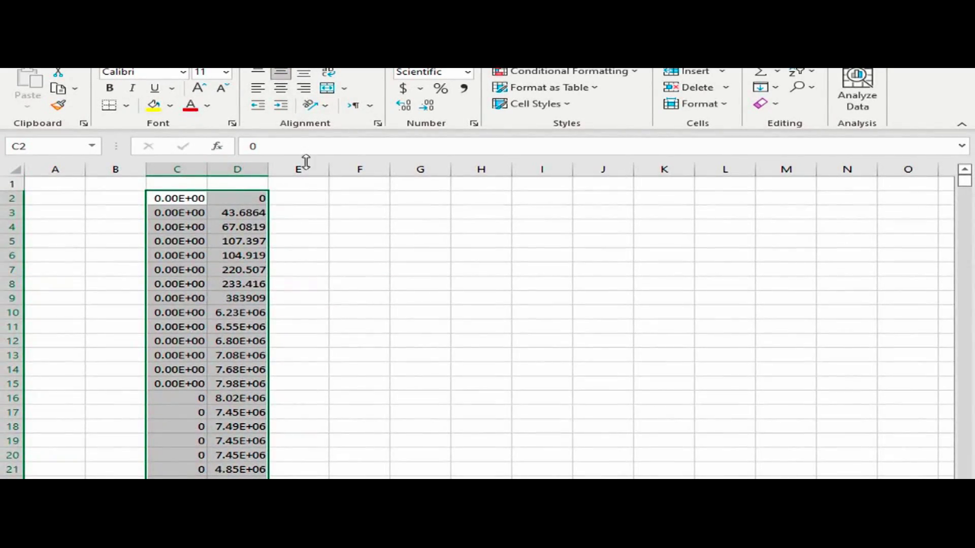
click(81, 54)
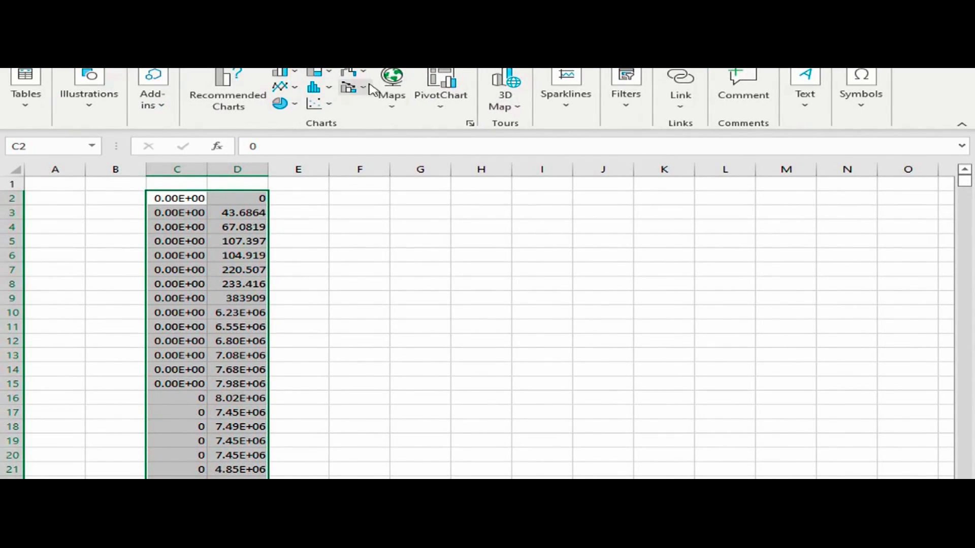
click(319, 104)
click(437, 154)
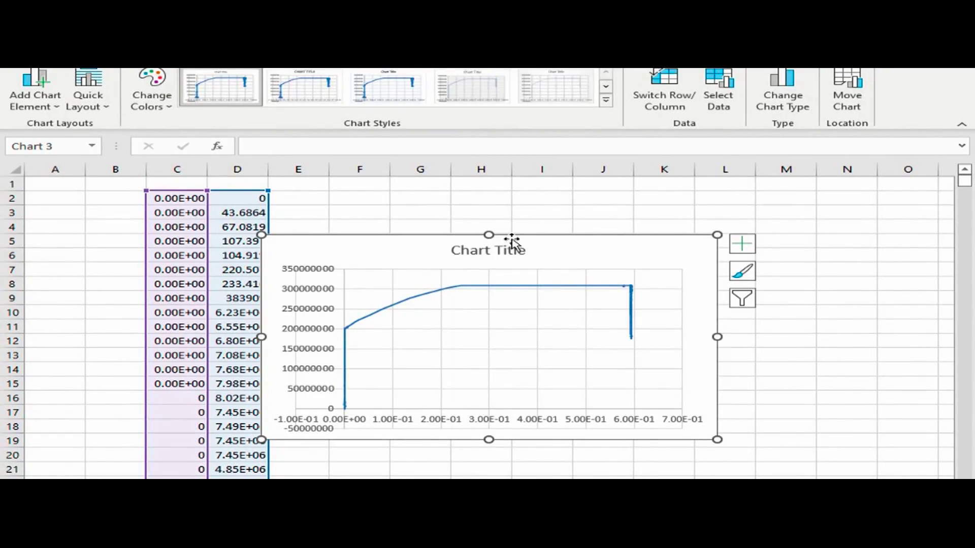
drag(531, 235, 656, 223)
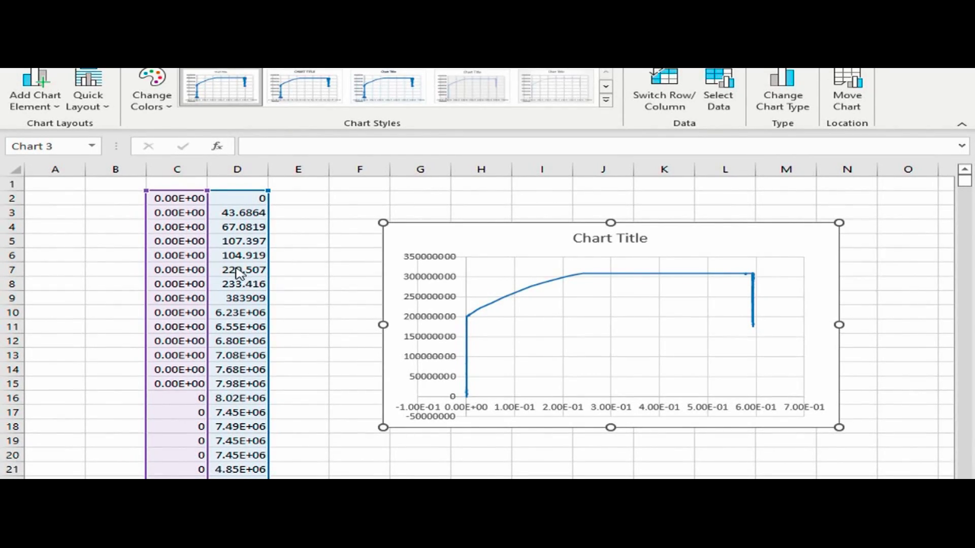
- Switch to Abaqus, close the Mises stress data and delete the temporary _PEEQ XY data of element 258
key(alt+Tab)
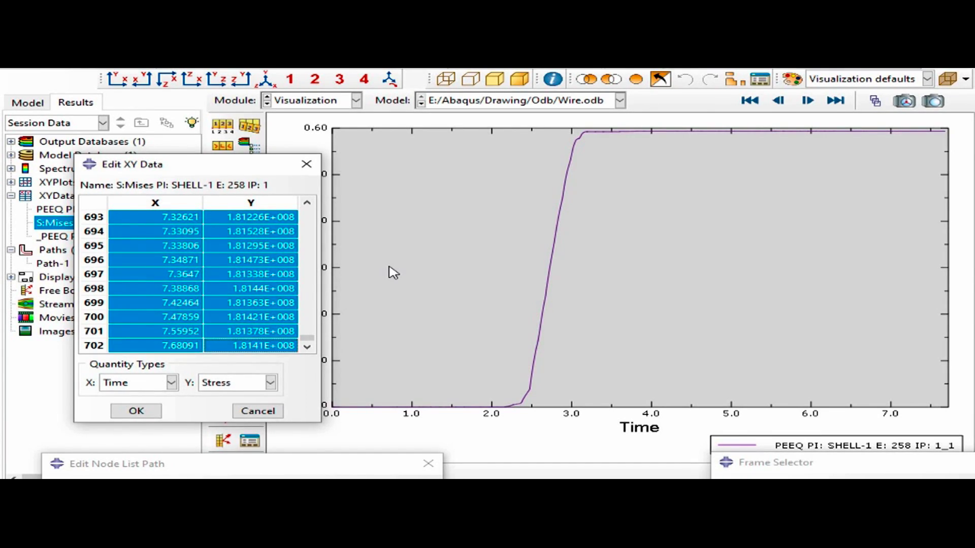
click(306, 164)
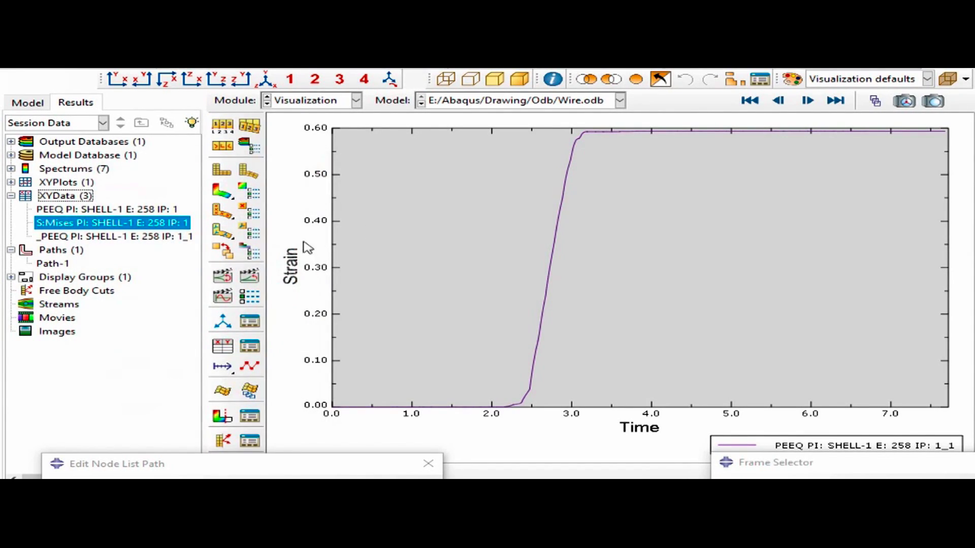
click(129, 238)
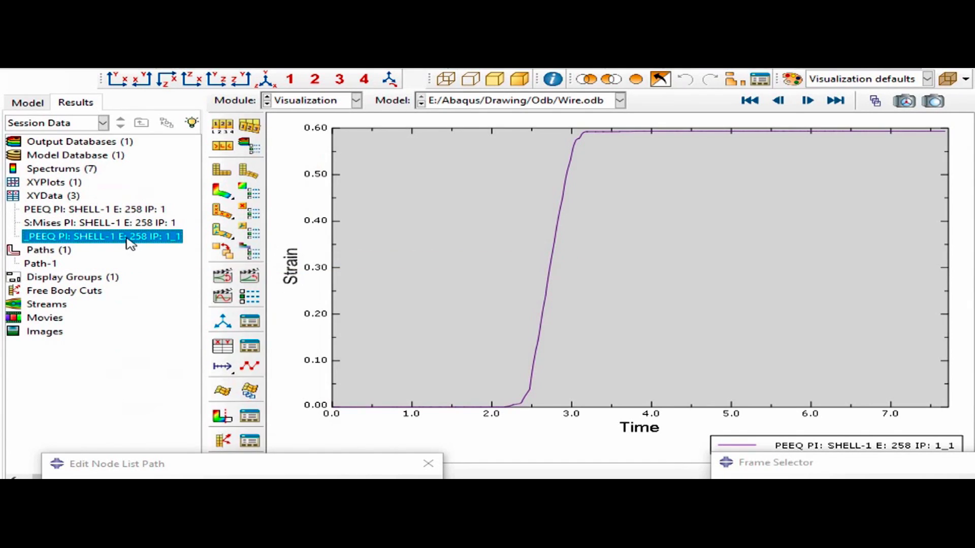
right_click(127, 240)
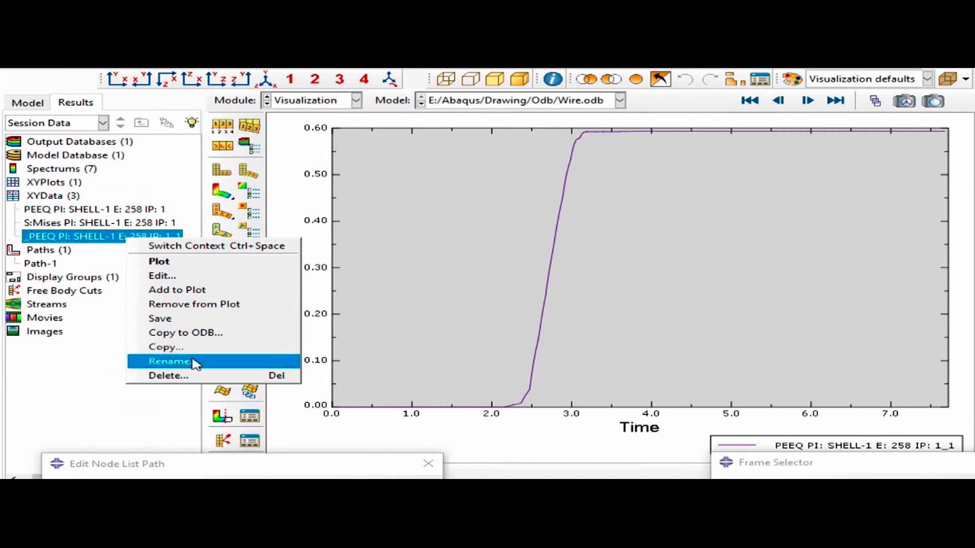
click(192, 376)
click(413, 298)
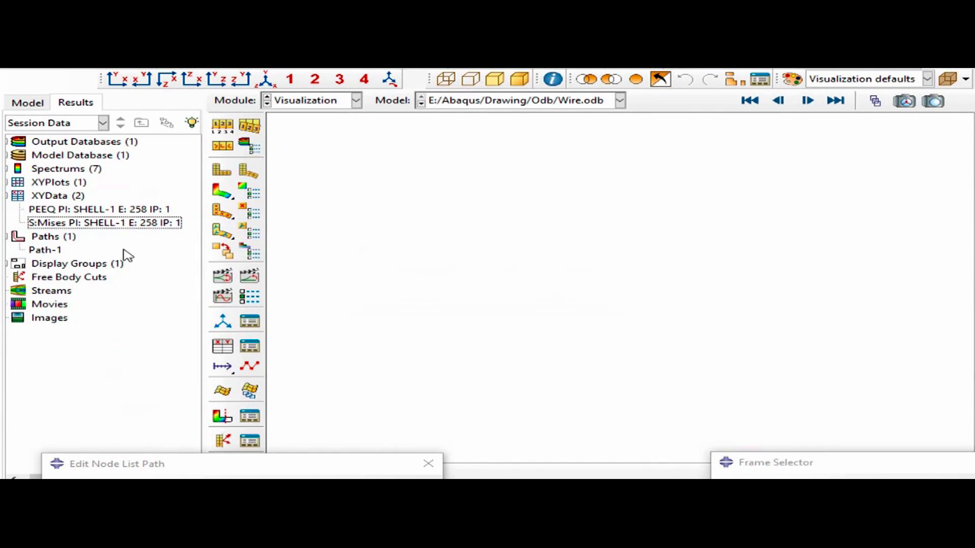
click(92, 210)
shift+click(92, 223)
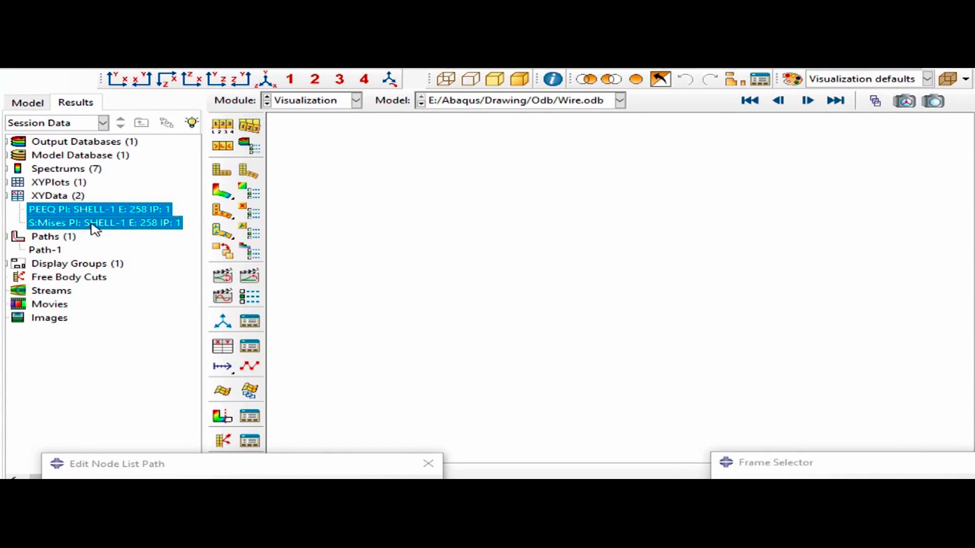
right_click(61, 215)
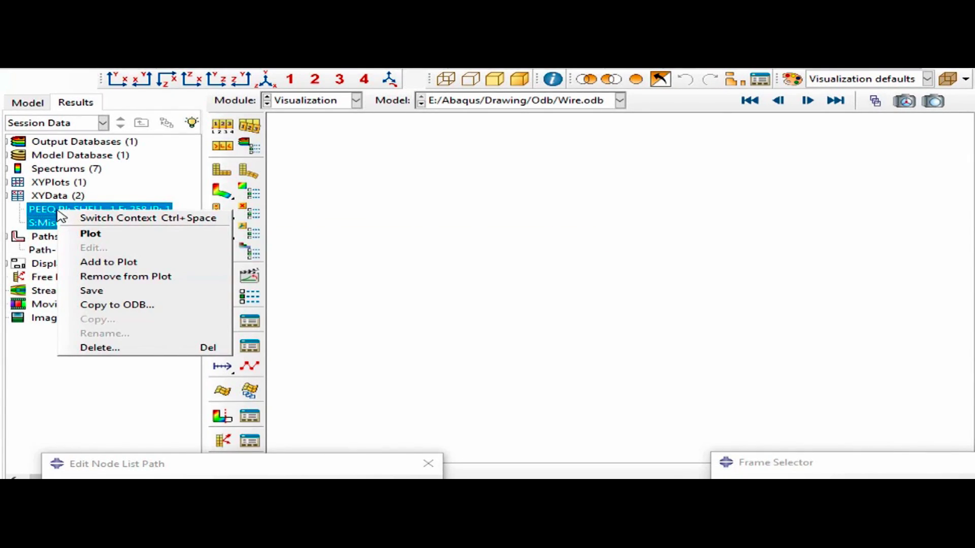
click(58, 213)
right_click(66, 212)
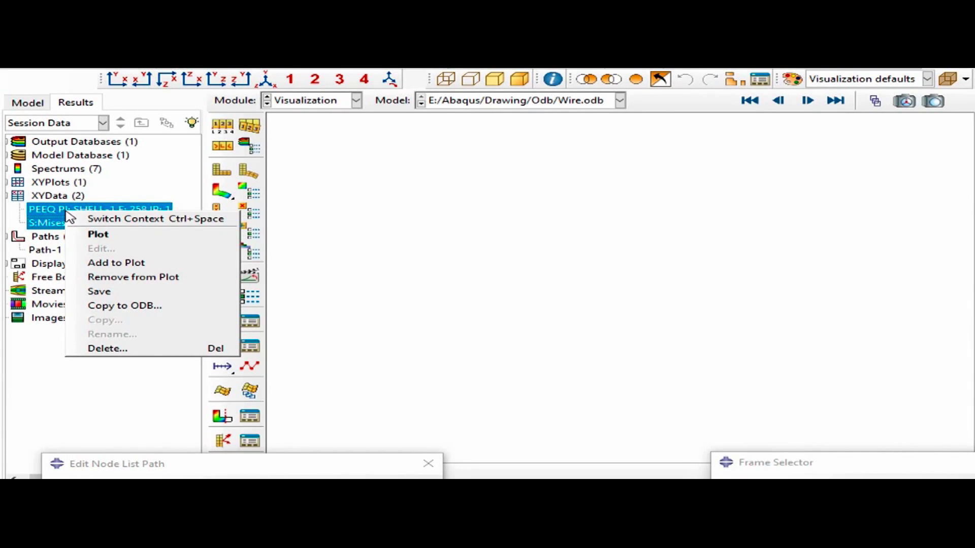
click(60, 214)
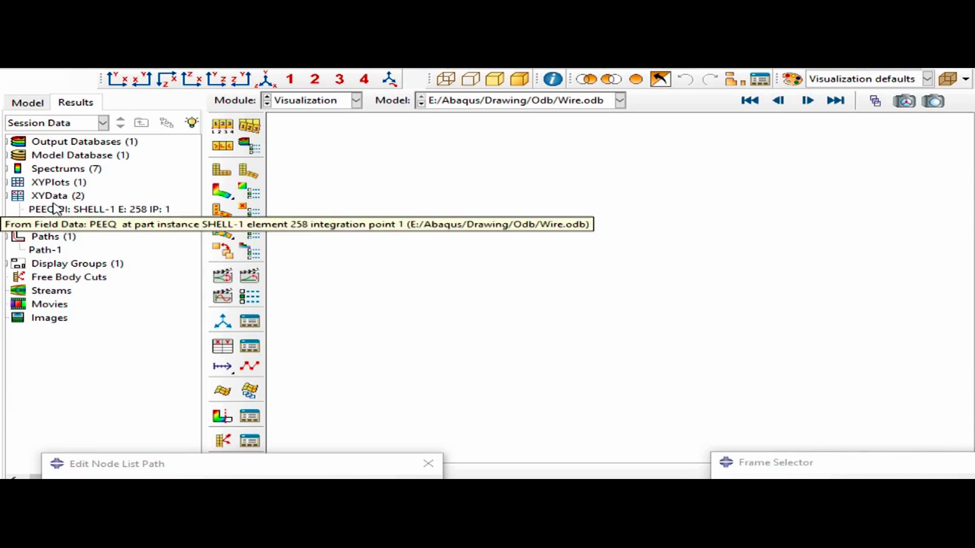
drag(56, 208, 61, 222)
click(259, 61)
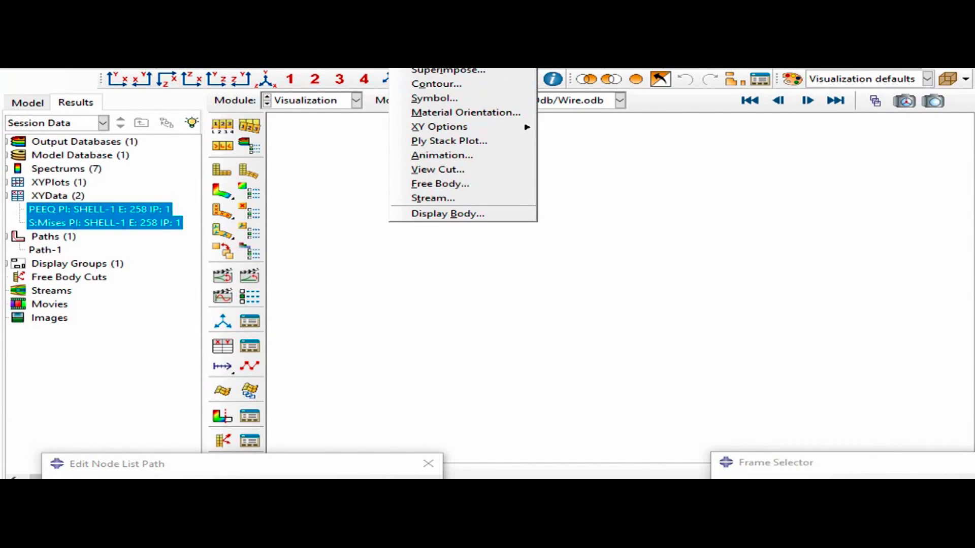
mouse_move(467, 133)
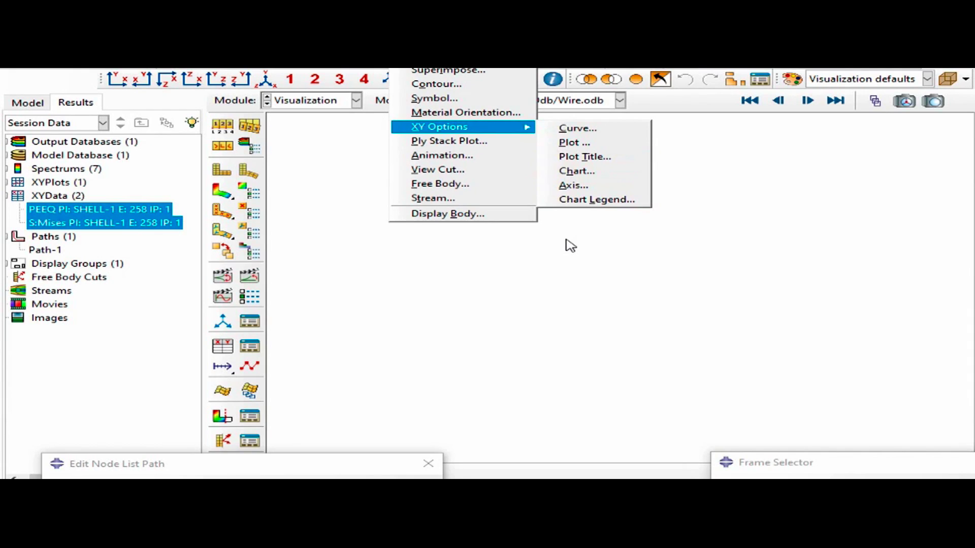
right_click(60, 196)
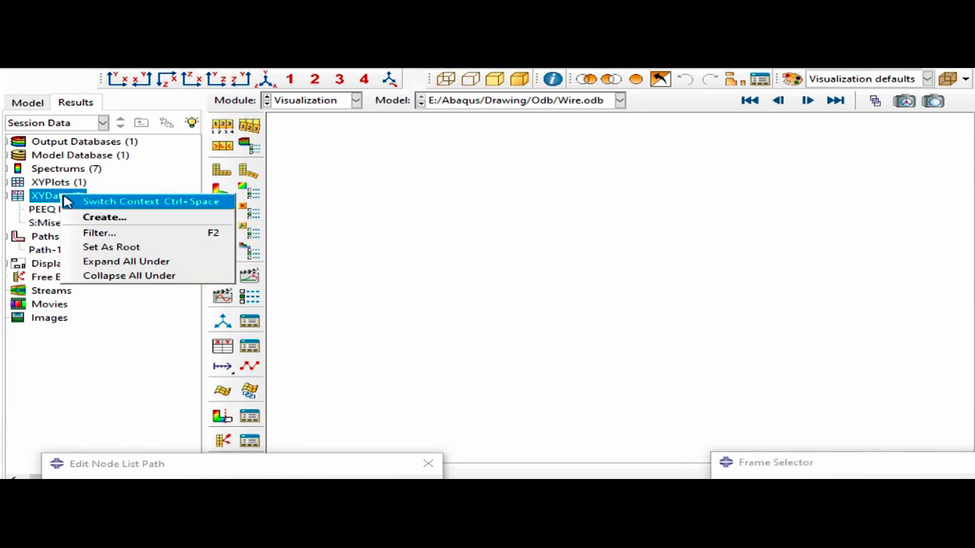
click(100, 219)
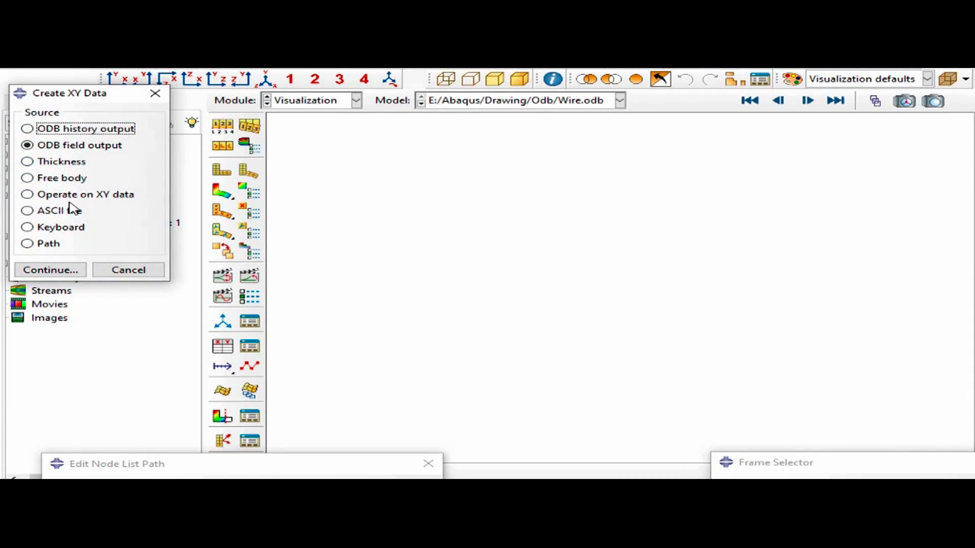
click(55, 198)
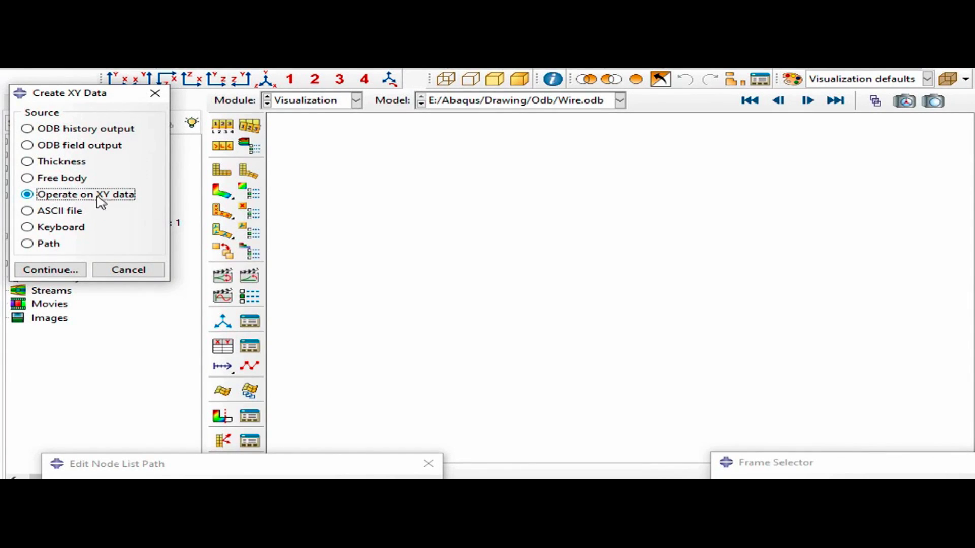
click(155, 92)
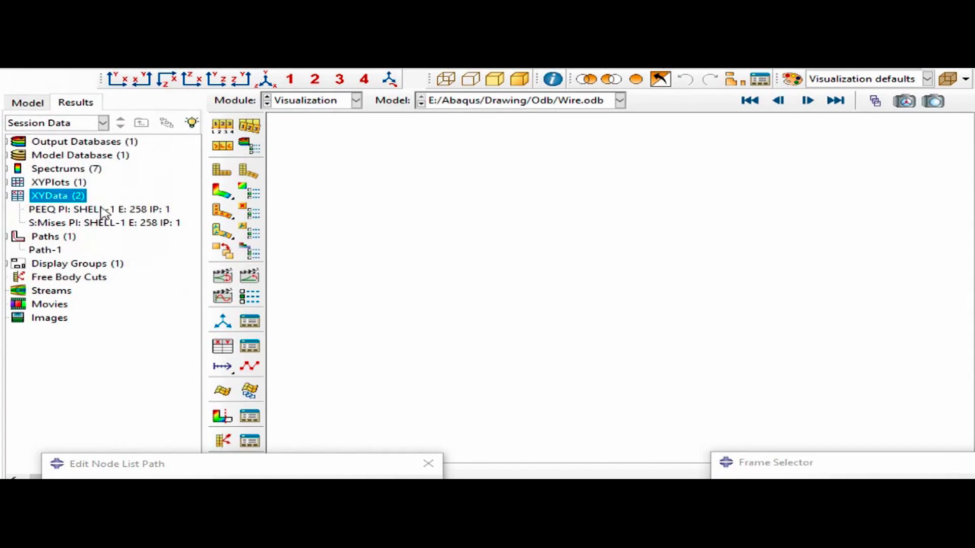
- Start creating XY data with Operate on XY data as the source and move its dialog fully into view
right_click(54, 200)
click(83, 220)
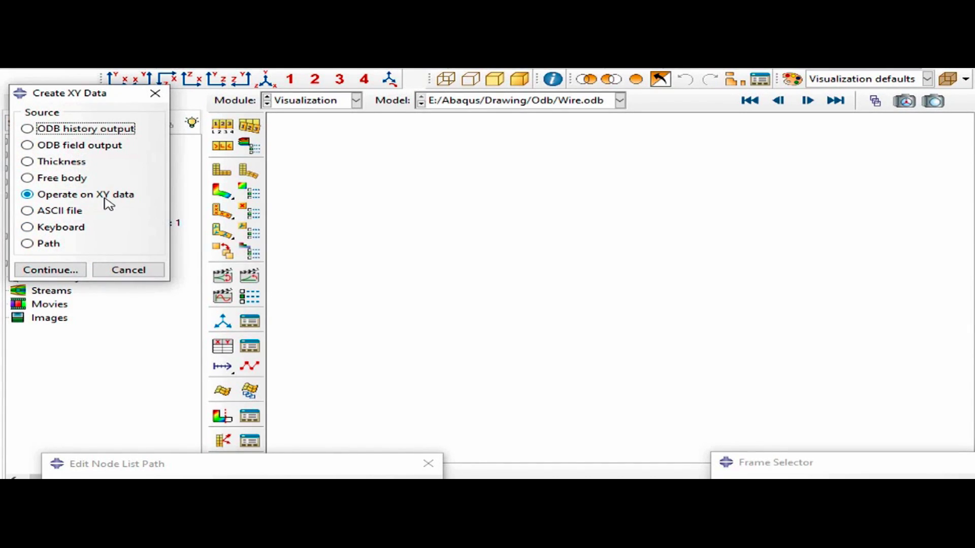
click(55, 272)
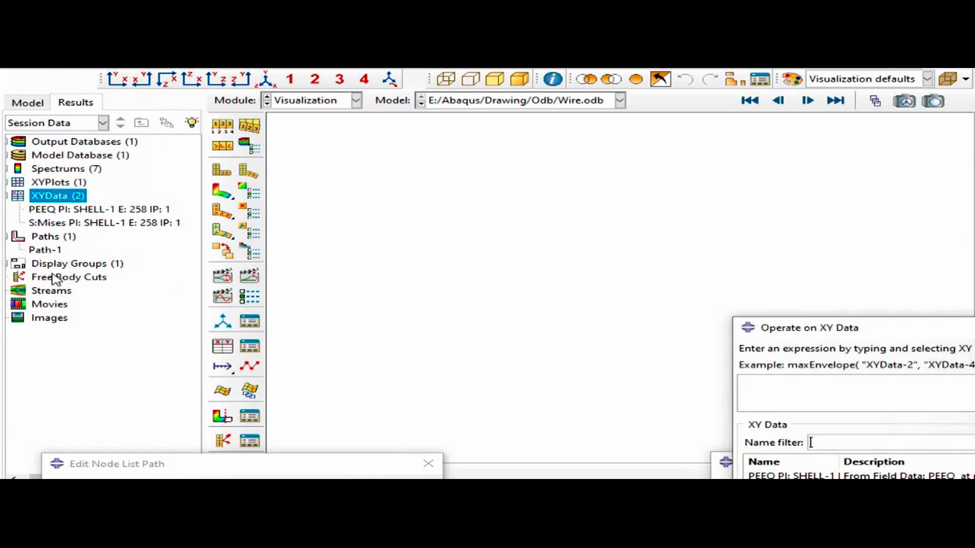
drag(780, 320, 205, 116)
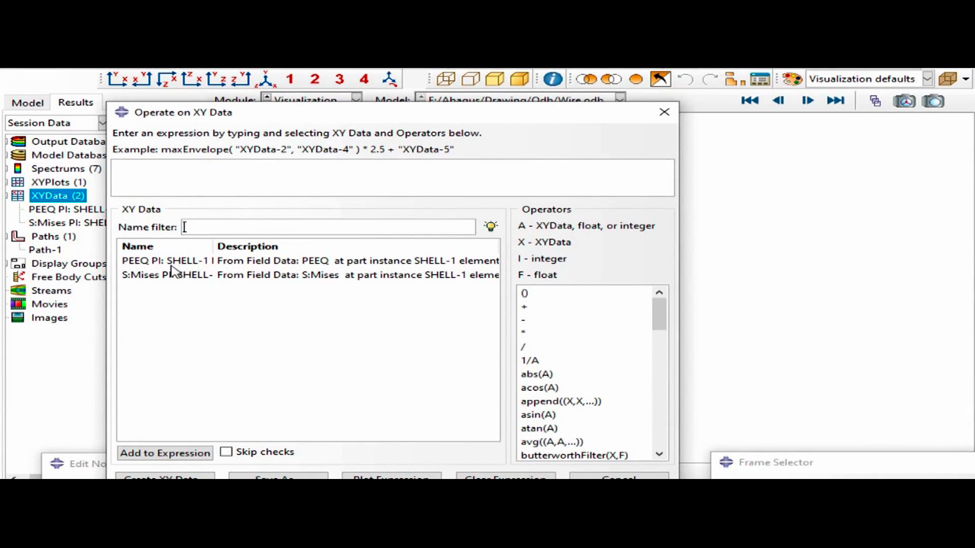
- Look through the available operators for a function that combines two XY data sets
scroll(597, 328, down, 3)
scroll(597, 328, down, 15)
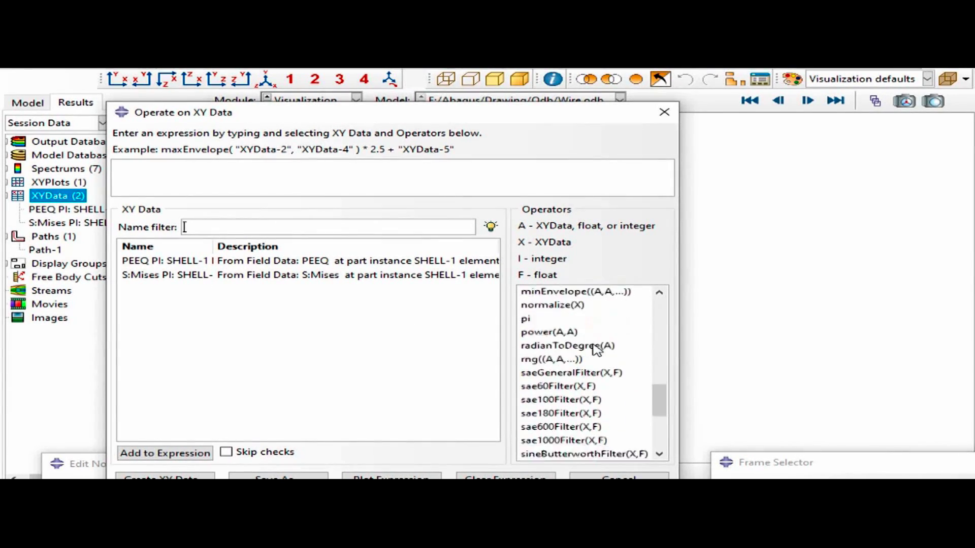
scroll(597, 351, down, 2)
scroll(596, 350, up, 7)
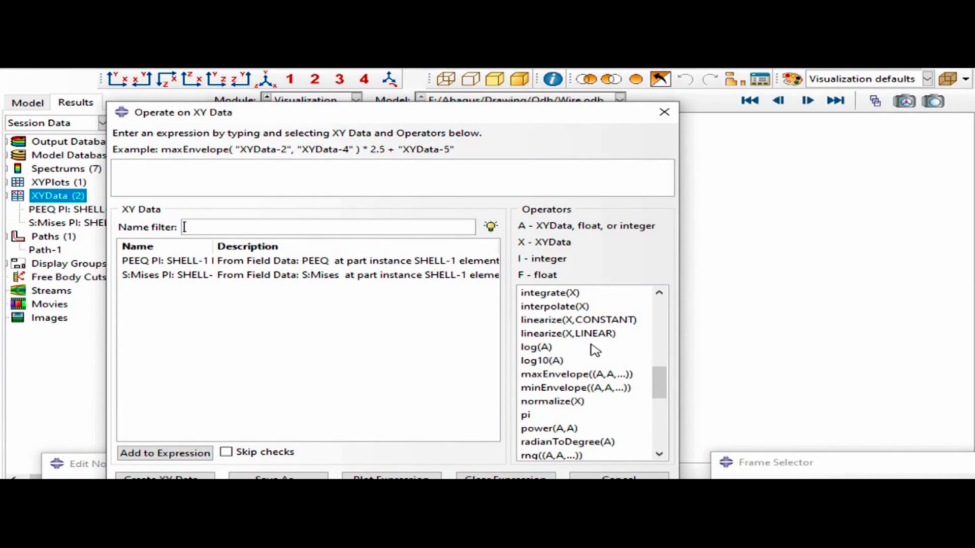
scroll(595, 350, down, 4)
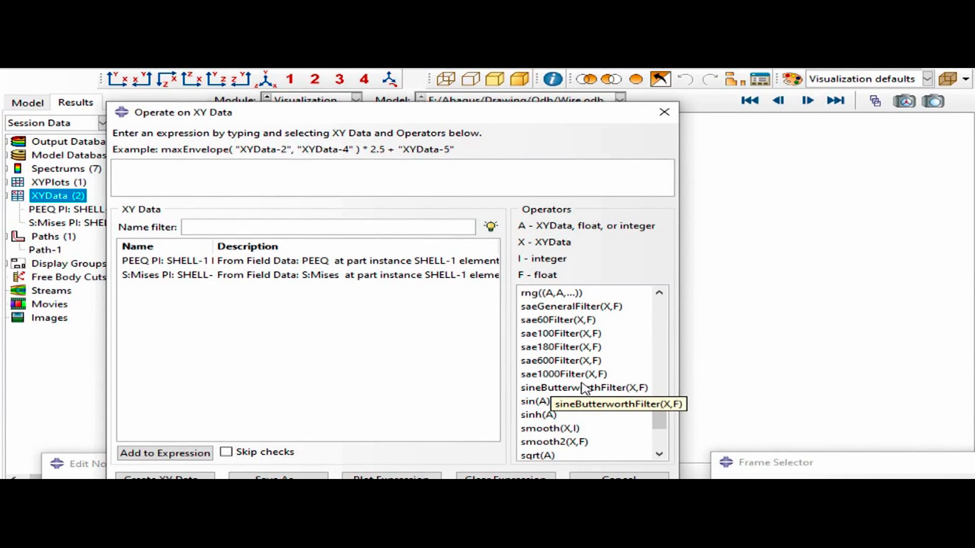
scroll(581, 381, up, 6)
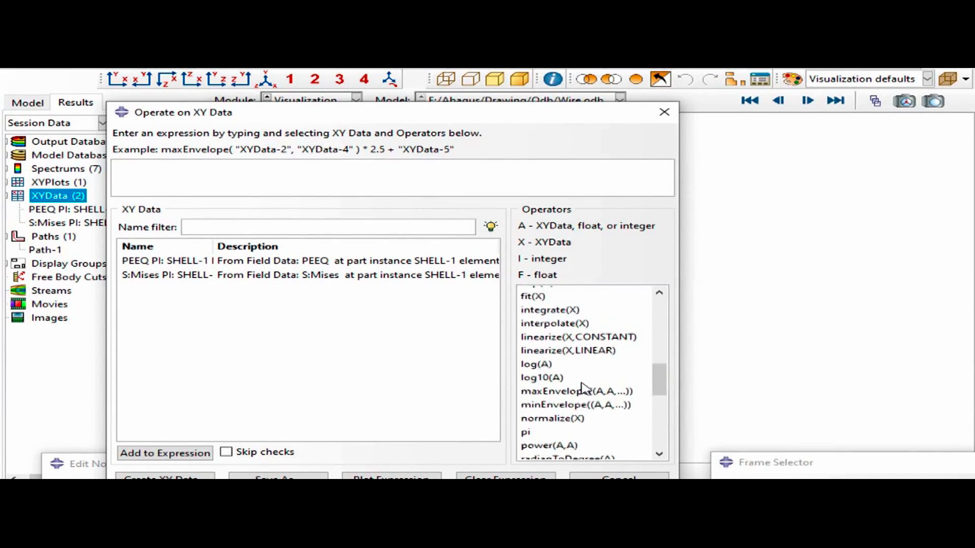
scroll(573, 362, up, 1)
scroll(573, 361, down, 3)
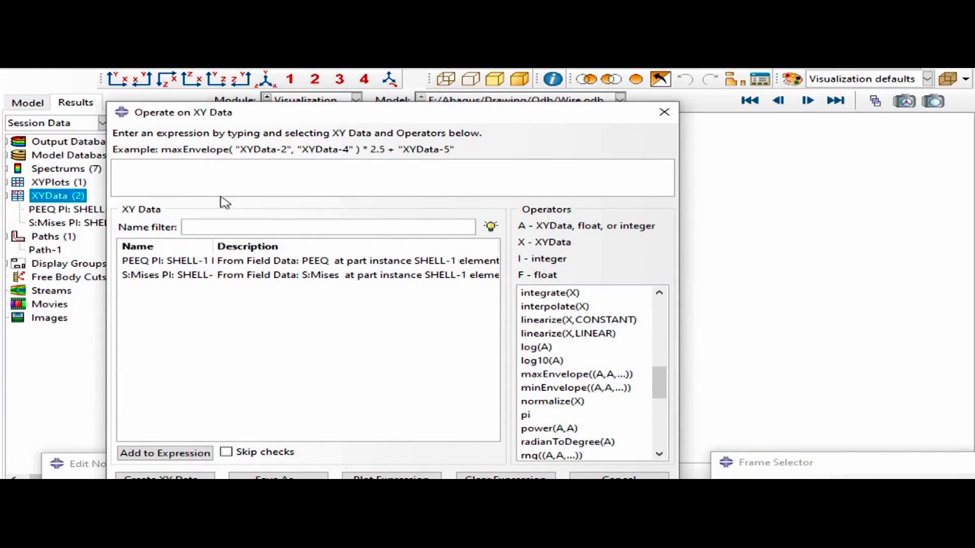
- Build the expression combine("PEEQ PI: SHELL-1 E: 258 IP: 1","S:Mises PI: SHELL-1 E: 258 IP: 1") from the two saved data sets
click(164, 166)
text(combine()
click(162, 261)
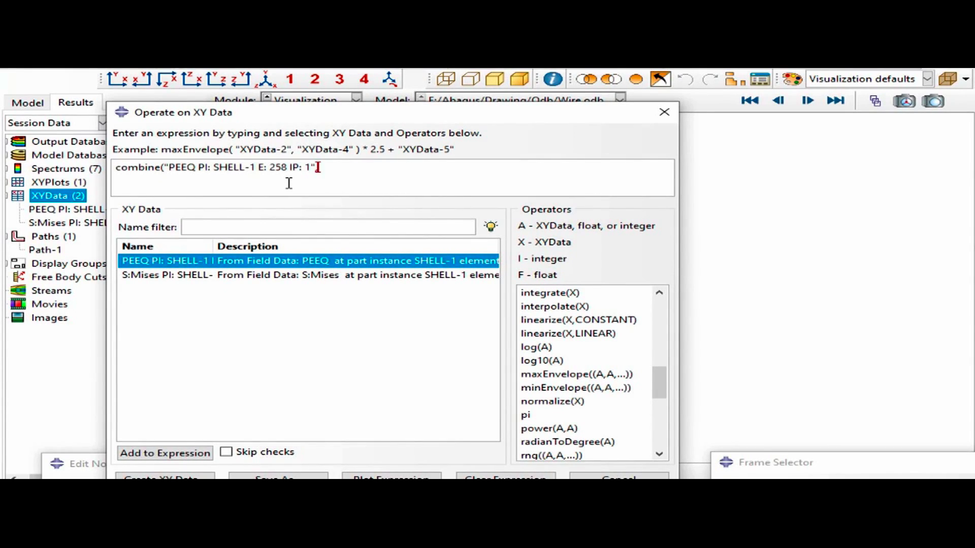
click(258, 278)
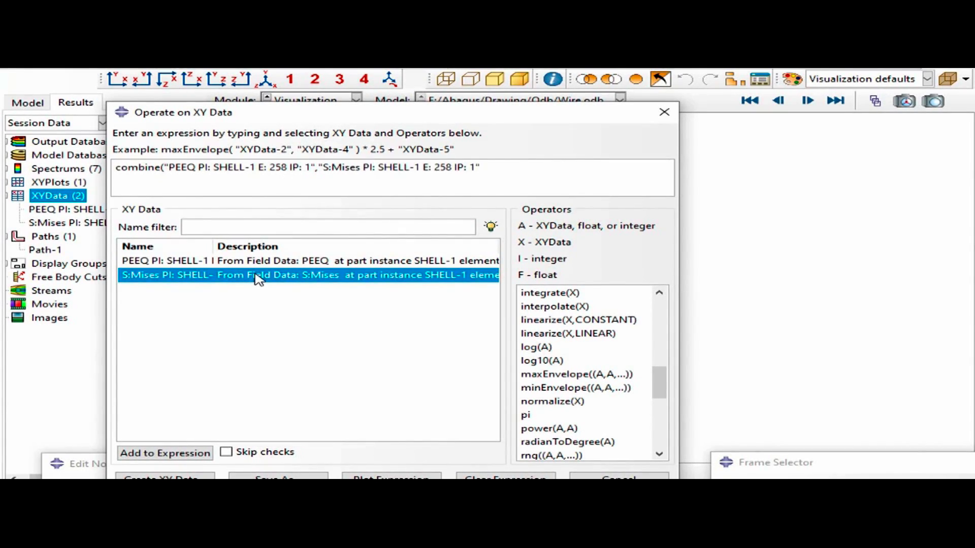
text())
- Save the combined expression as XY data named Stress-Strain
click(276, 477)
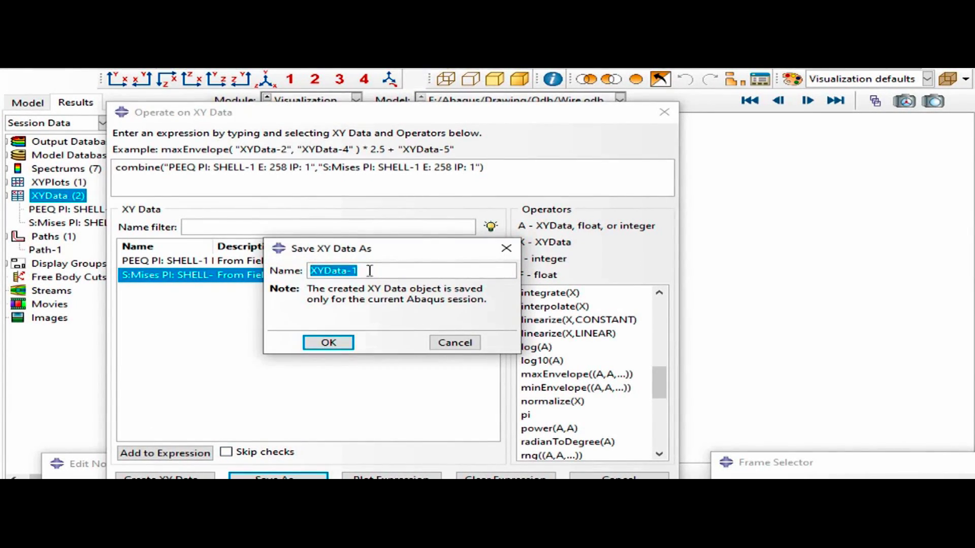
text(S)
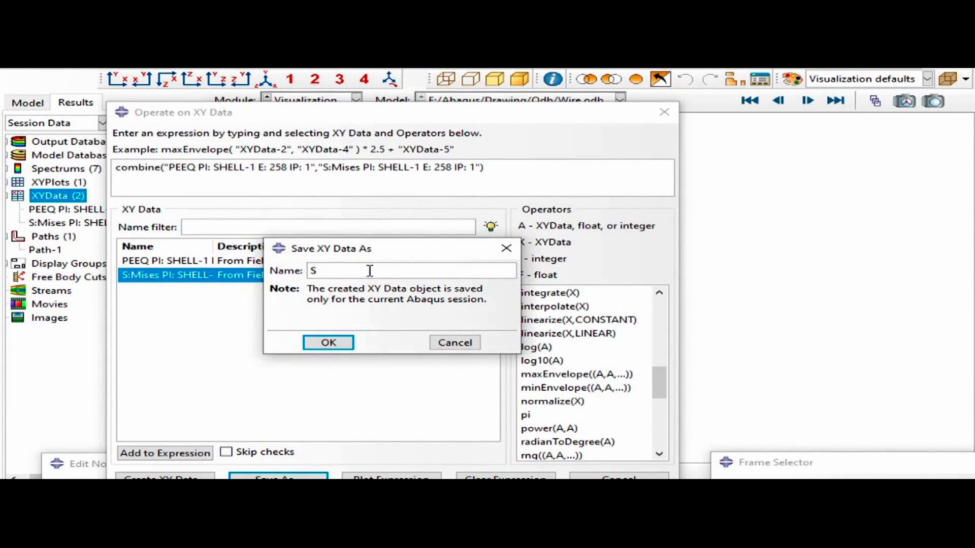
text(tress-Strain)
click(329, 343)
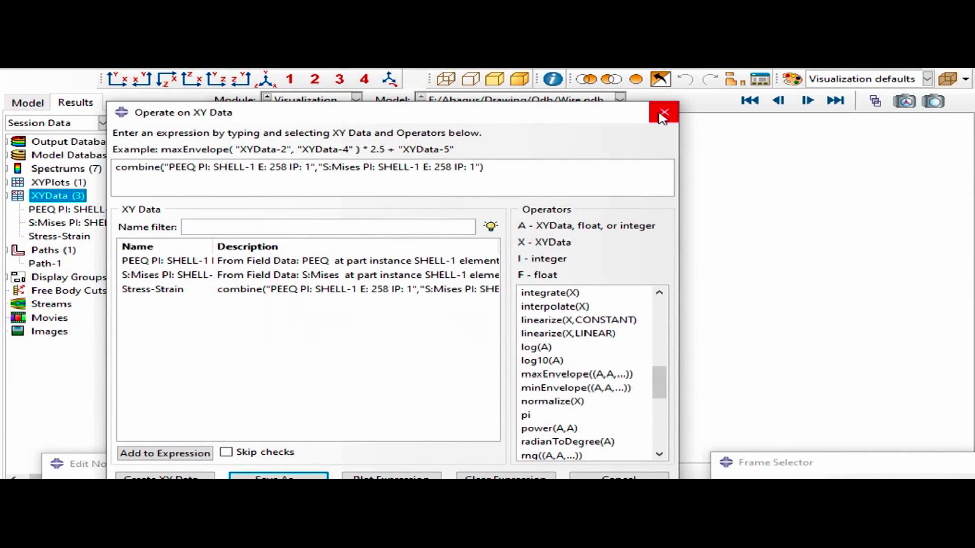
- Plot the Stress-Strain XY data and move the expression dialog clear of the graph
drag(605, 120, 596, 333)
click(71, 238)
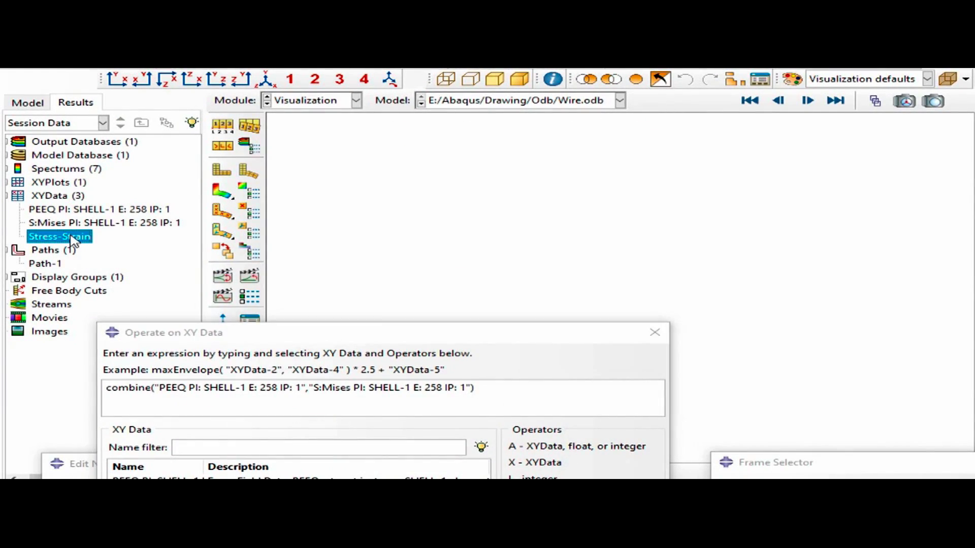
right_click(71, 238)
click(96, 257)
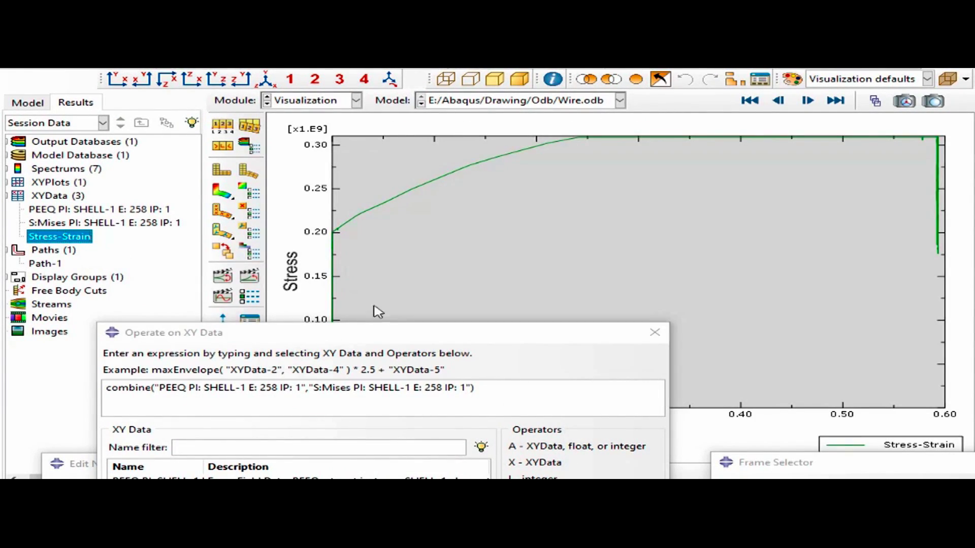
drag(414, 341, 239, 472)
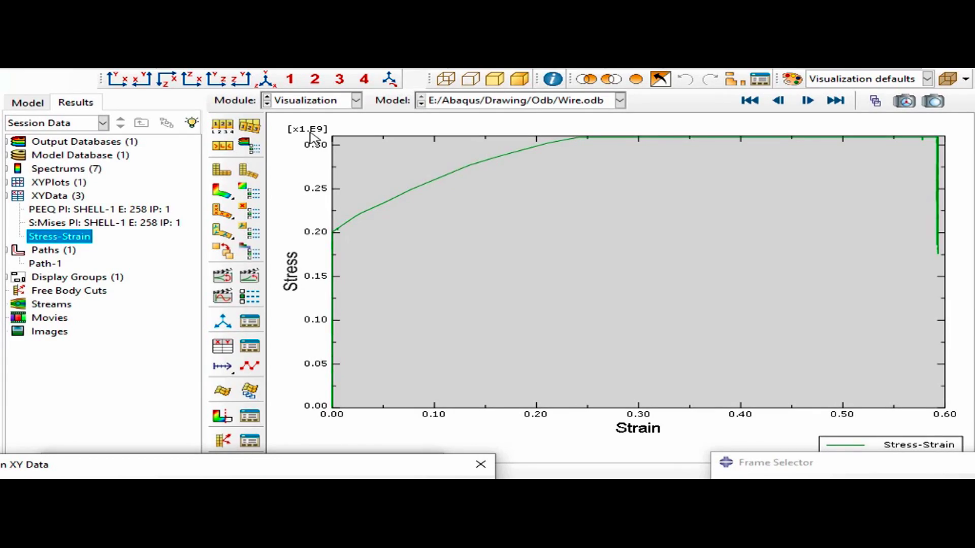
- Edit the combine expression so that the Mises term is enclosed in parentheses and divided by 1e6
drag(357, 461, 659, 119)
click(602, 167)
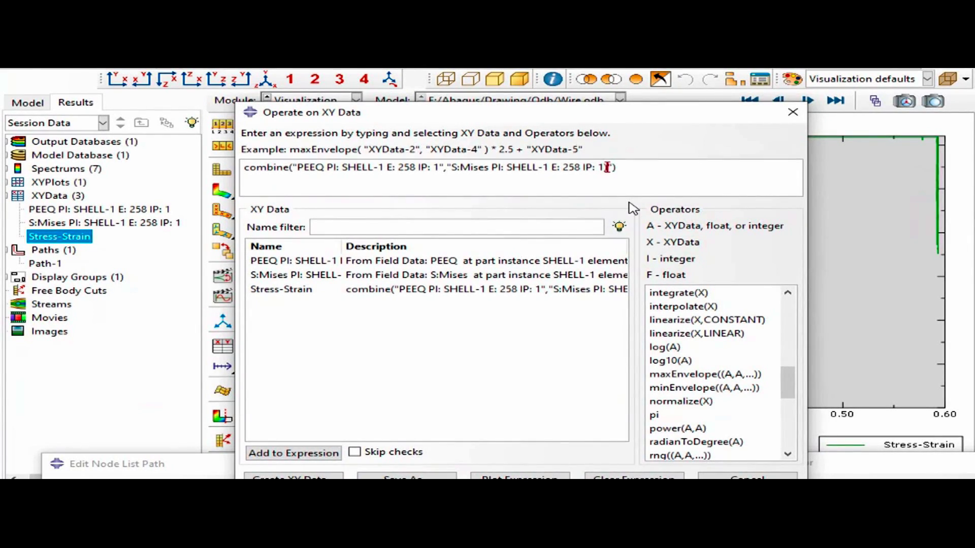
key(BackSpace)
key(Right)
text()/1e6)
key(Left)
key(Left)
key(Left)
key(Left)
key(Left)
key(Left)
key(Left)
key(Left)
key(Left)
key(Left)
key(Left)
key(Left)
key(Left)
key(Left)
key(Left)
key(Left)
key(Left)
key(Left)
key(Left)
key(Left)
key(Left)
key(Left)
key(Left)
key(Left)
key(Left)
key(Left)
key(Left)
text(()
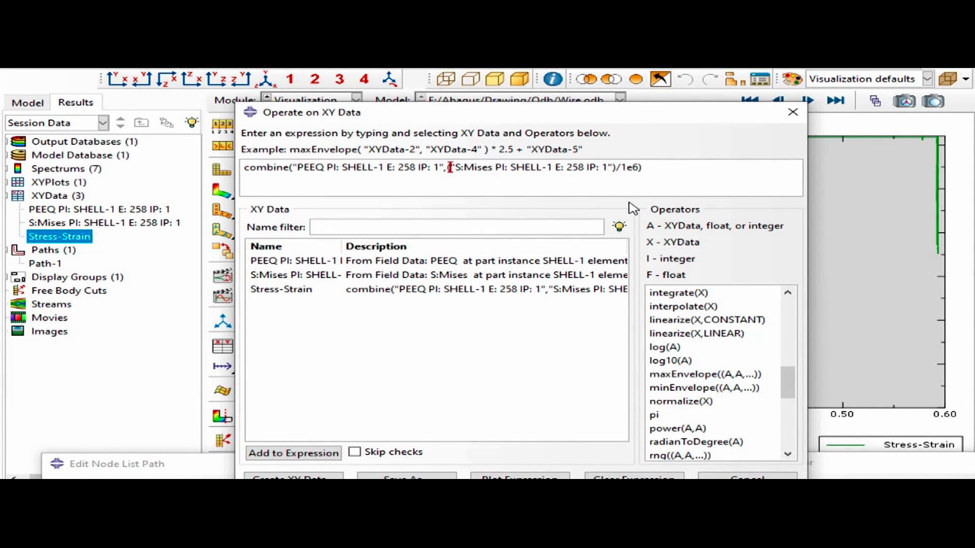
- Save the scaled expression as XY data named Stress-Strain(Mpa)
click(406, 477)
text(S)
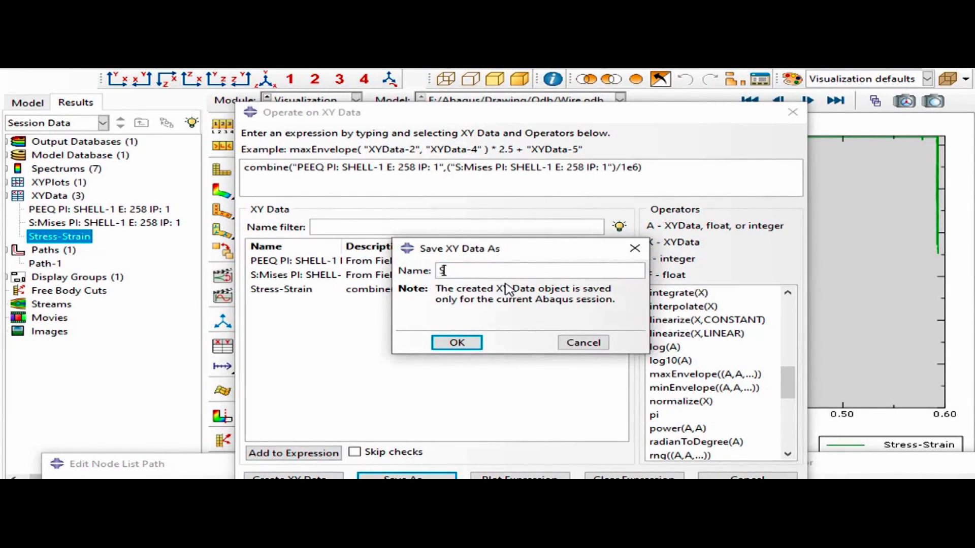
text(tress-Strain(Mpa)
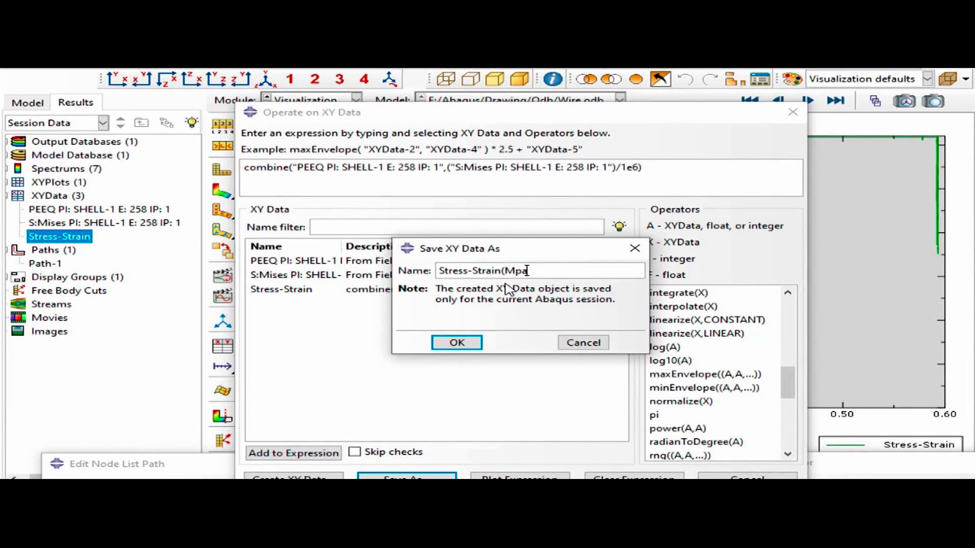
text())
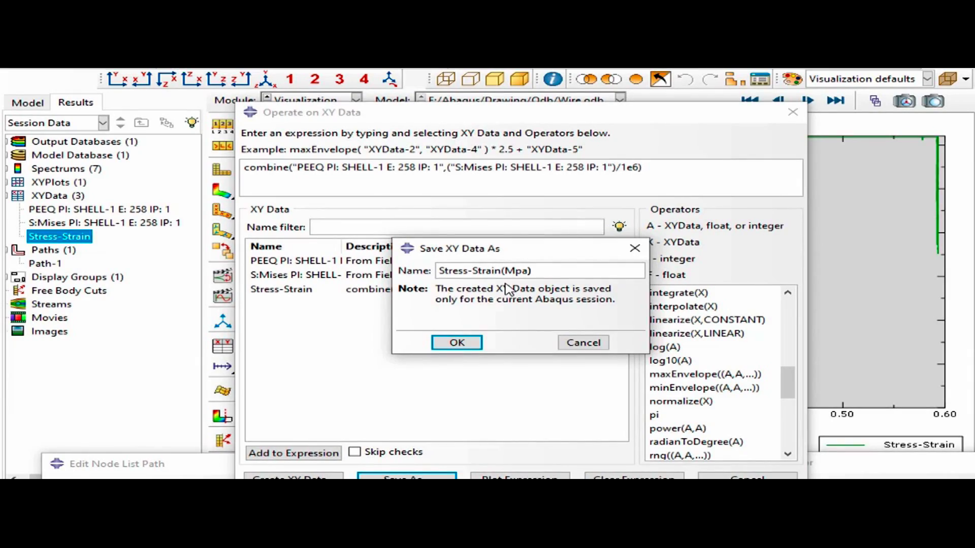
click(472, 351)
- Plot the Stress-Strain(Mpa) XY data
click(119, 254)
right_click(120, 256)
click(148, 272)
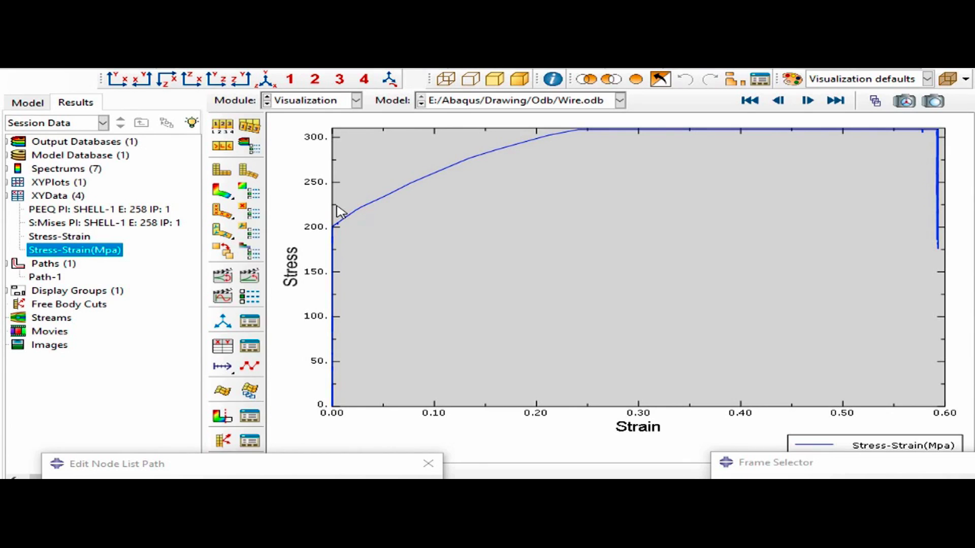
- Check the density and elastic data of the Steel material in the Property module, and return to the Visualization module
click(308, 101)
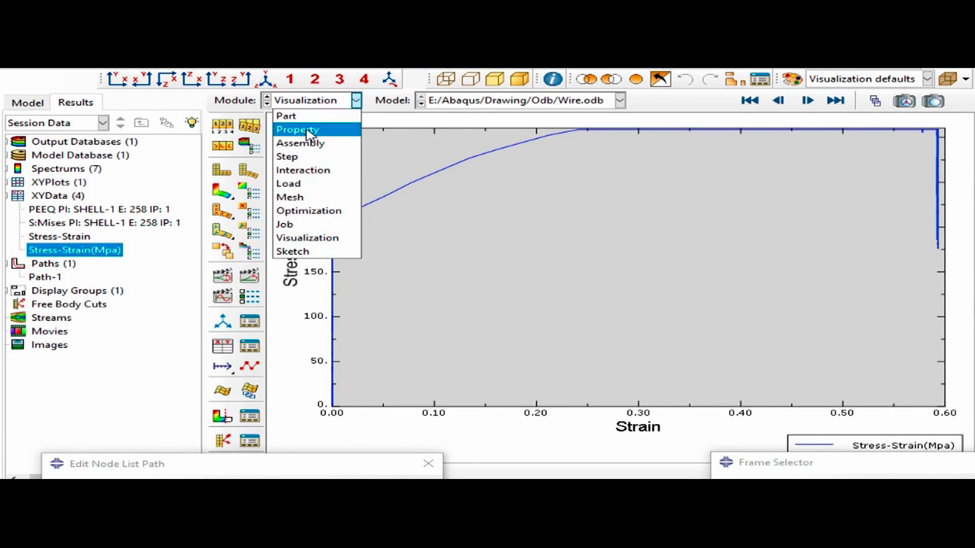
click(308, 131)
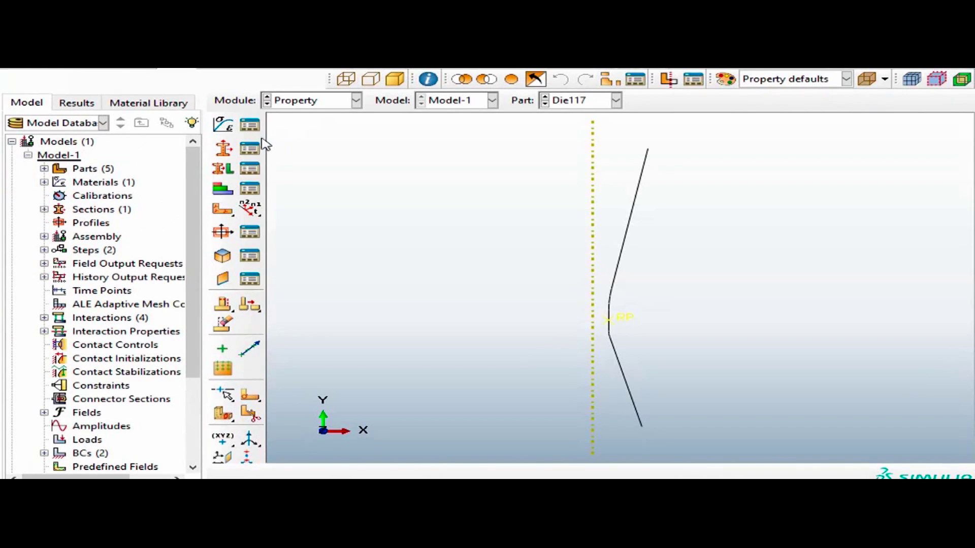
click(250, 125)
click(646, 205)
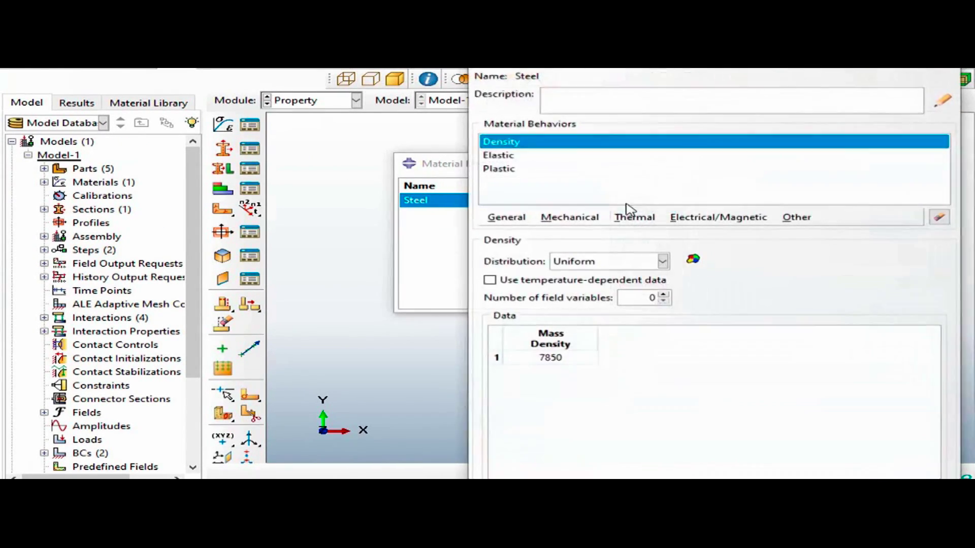
click(498, 156)
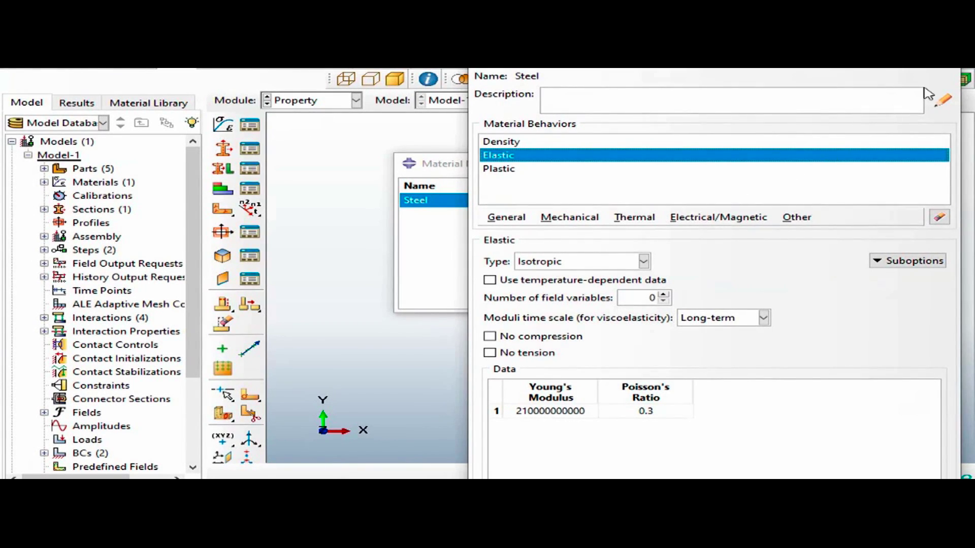
click(957, 68)
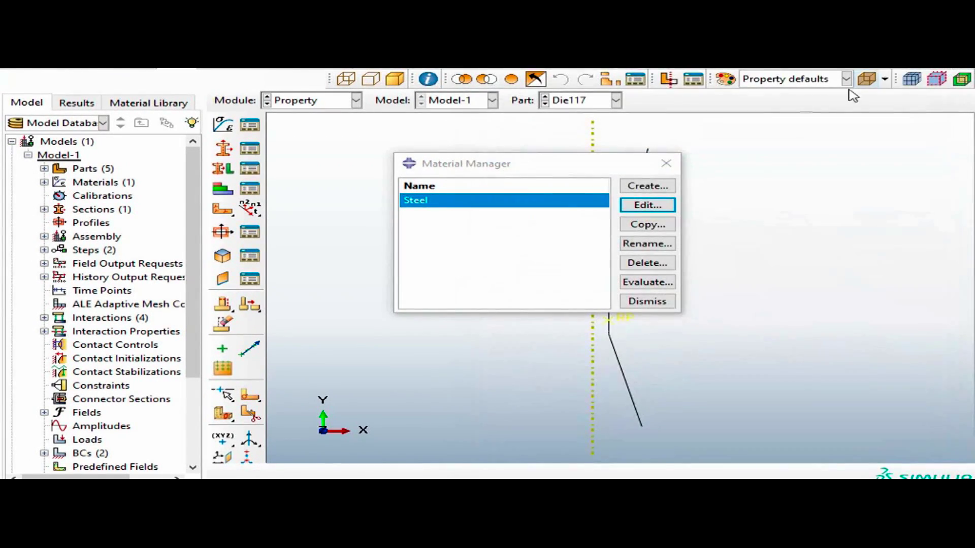
click(305, 101)
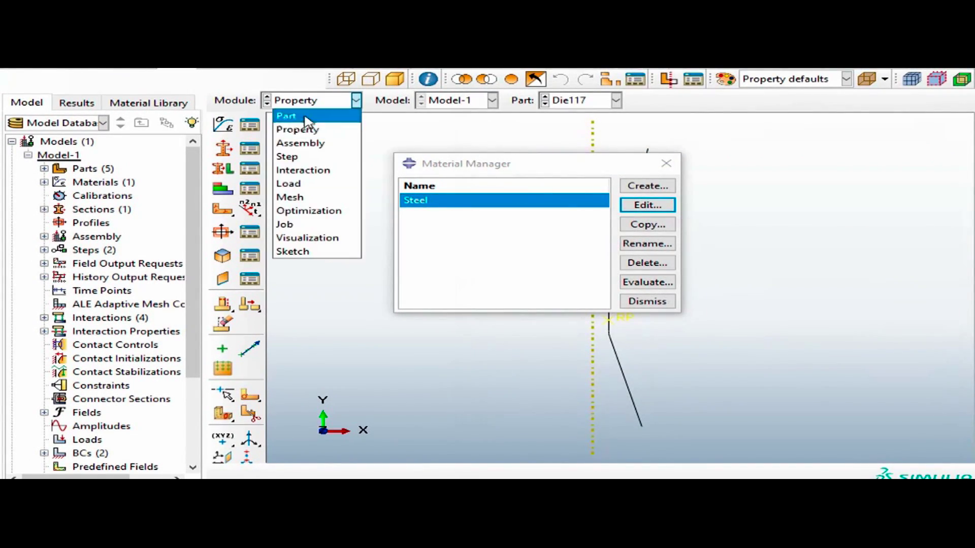
click(297, 237)
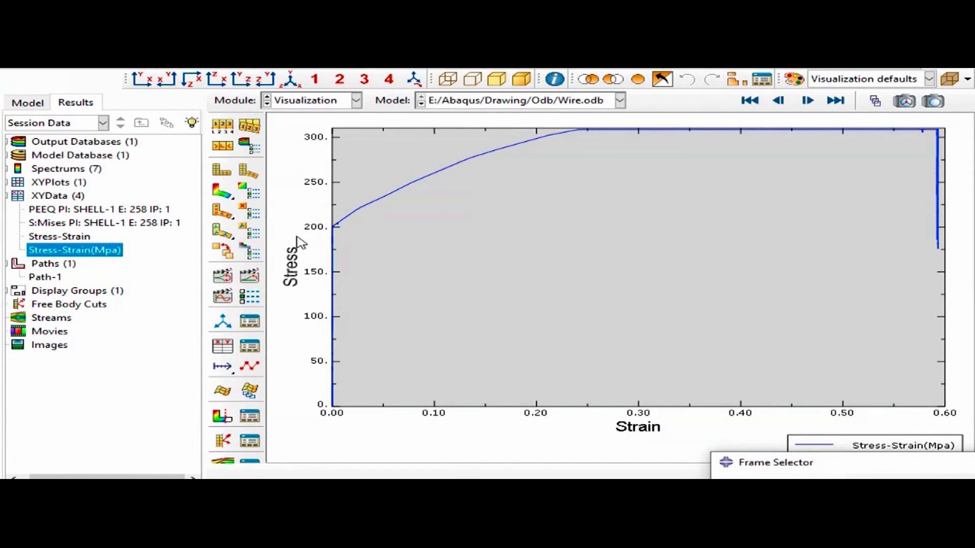